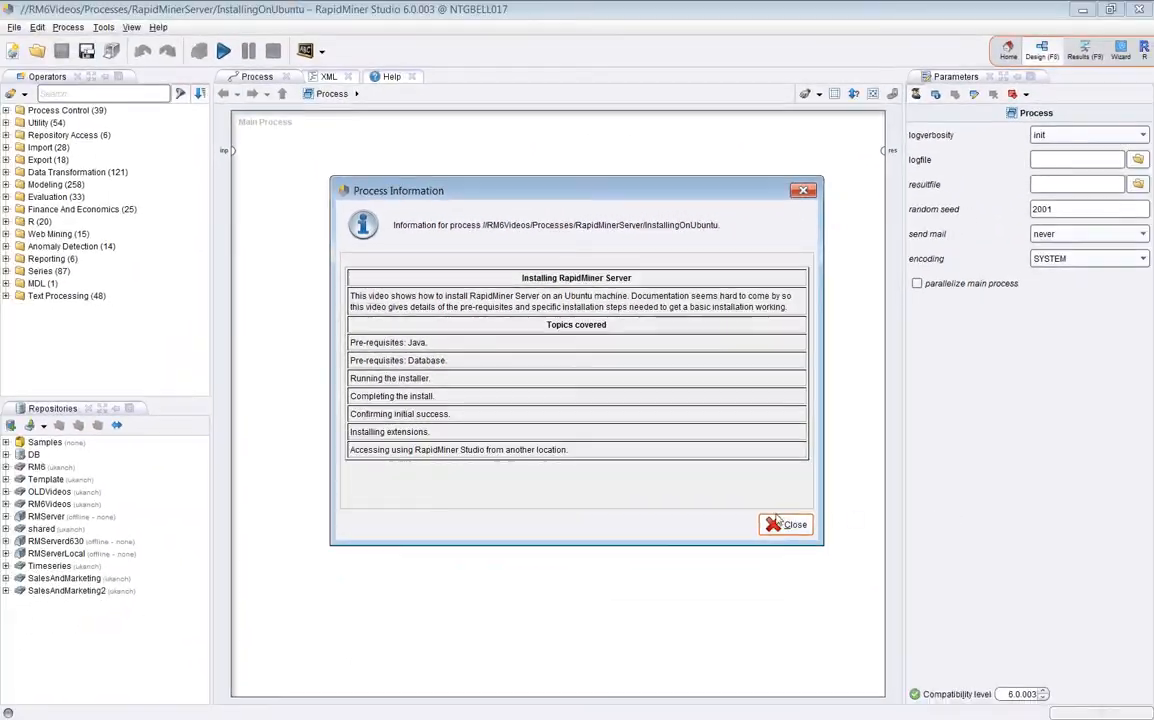
Close the InstallingOnUbuntu Process Information dialog and minimize RapidMiner Studio
click(984, 680)
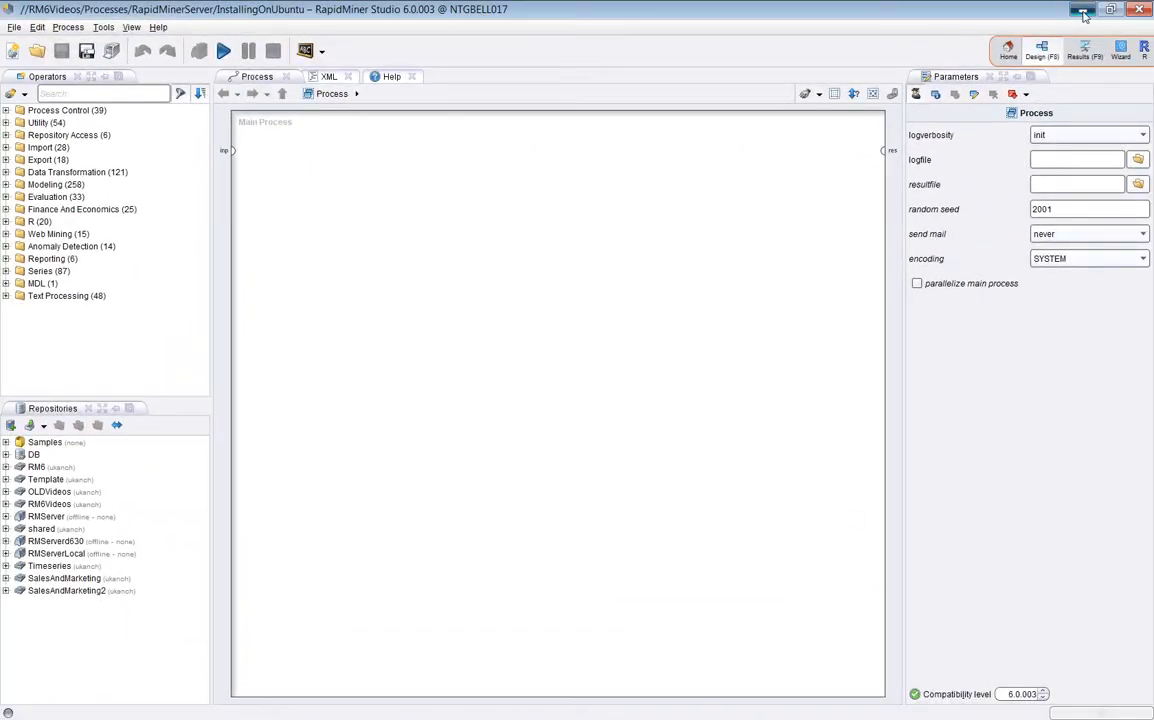
click(1082, 9)
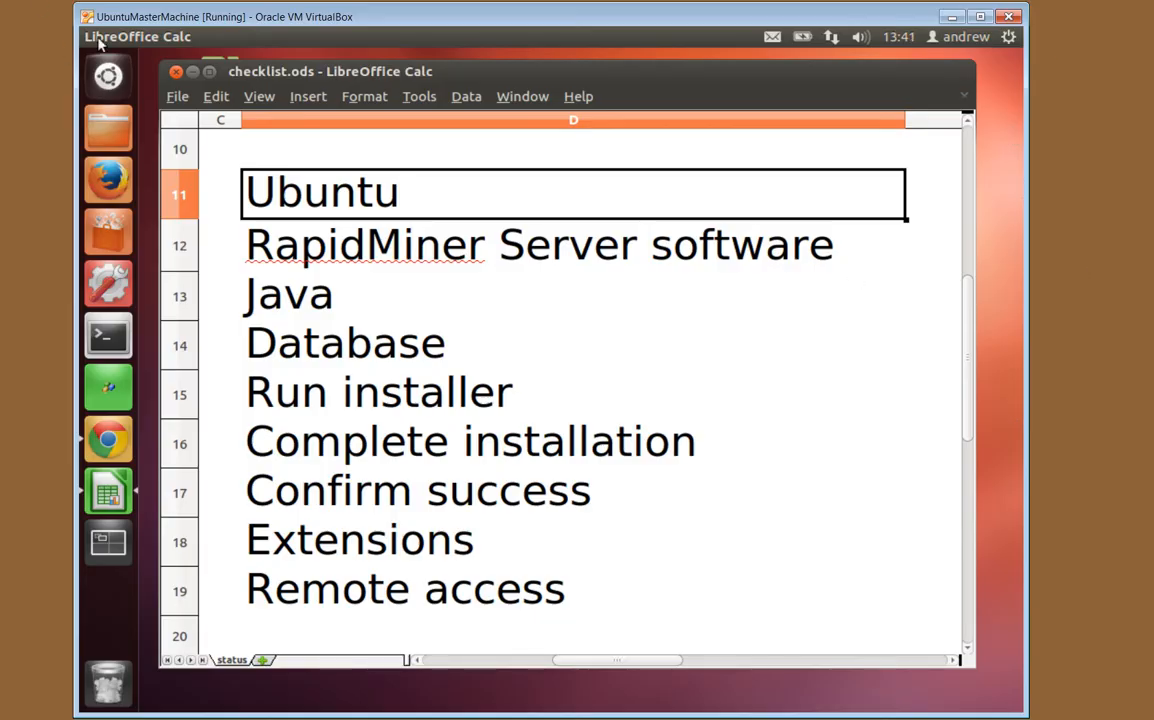
Bold the Ubuntu entry in cell D11 of the checklist, then open the Home folder in Files
click(193, 73)
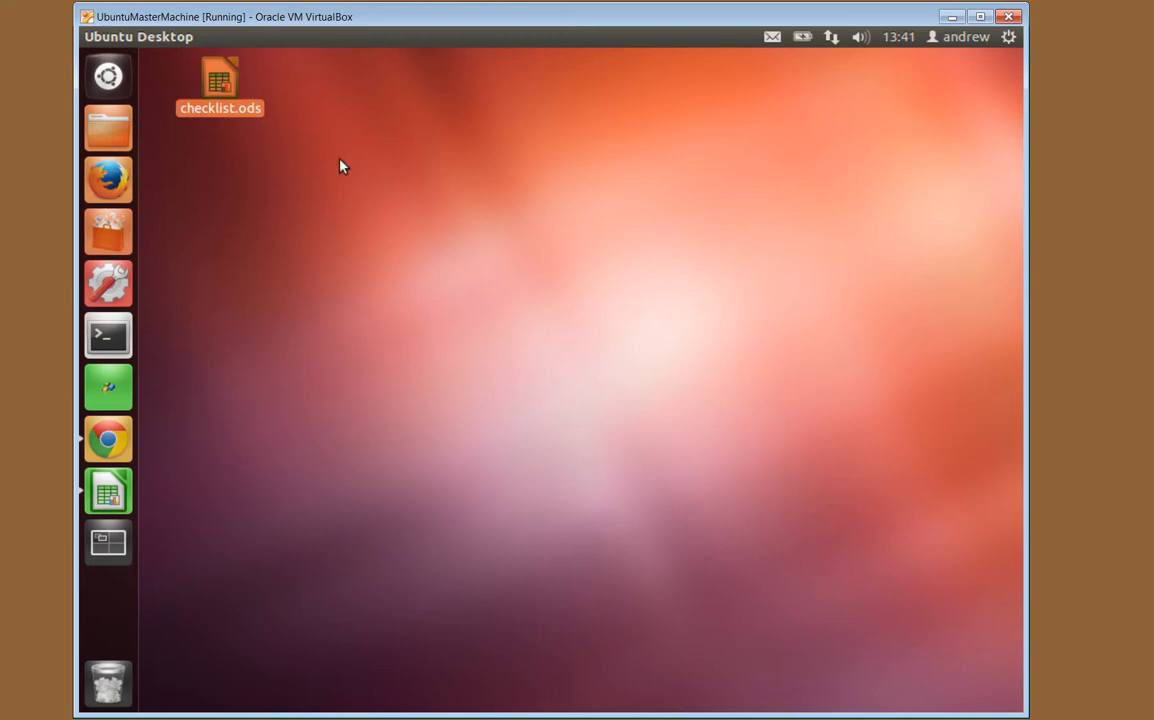
click(104, 487)
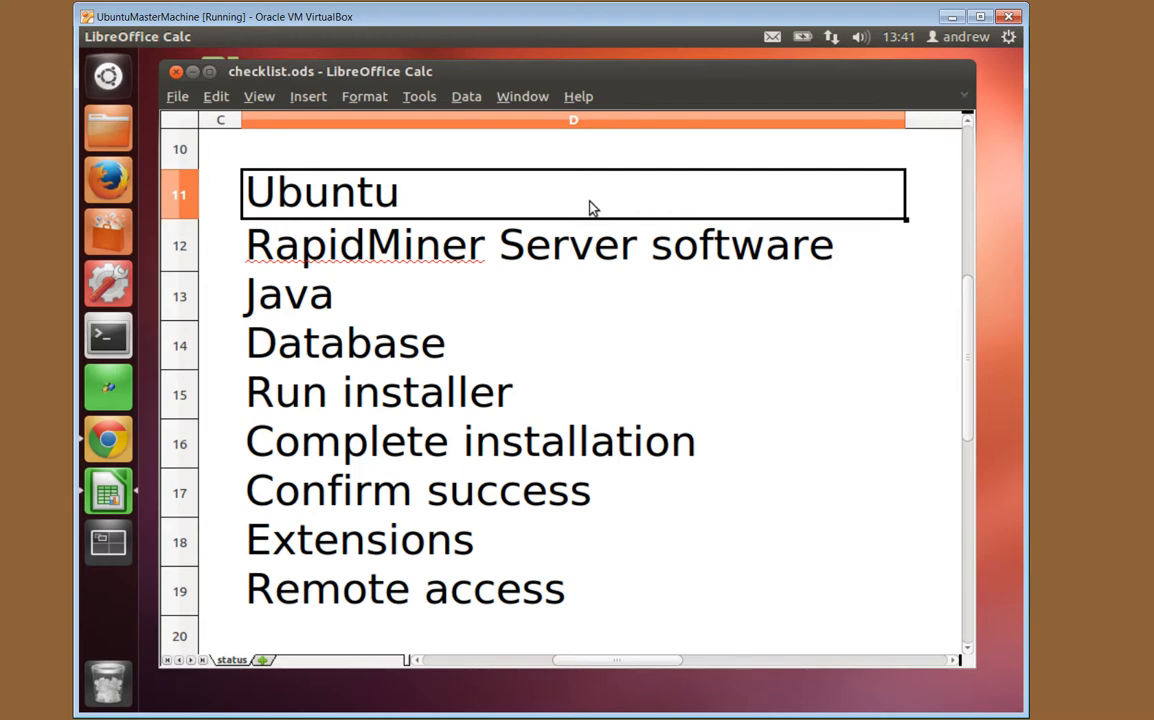
key(ctrl+b)
key(Down)
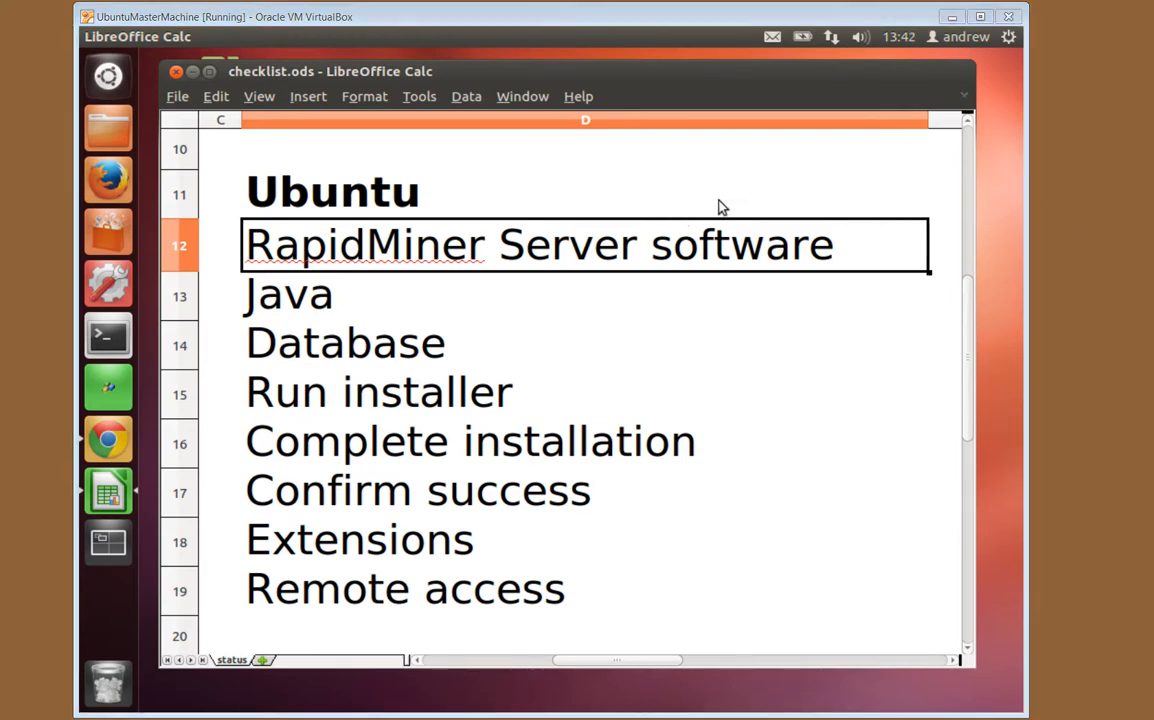
click(100, 141)
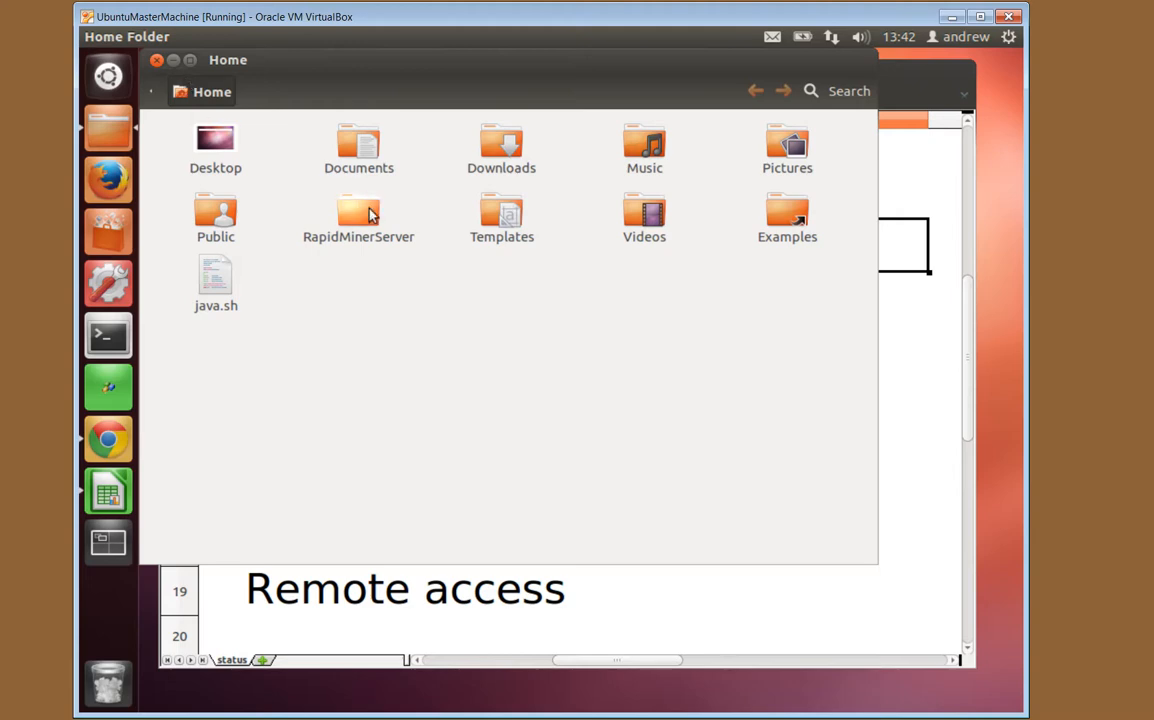
In RapidMinerServer, open RapidMiner-Server-Installer-2.0.004.zip with Archive Manager
double_click(370, 215)
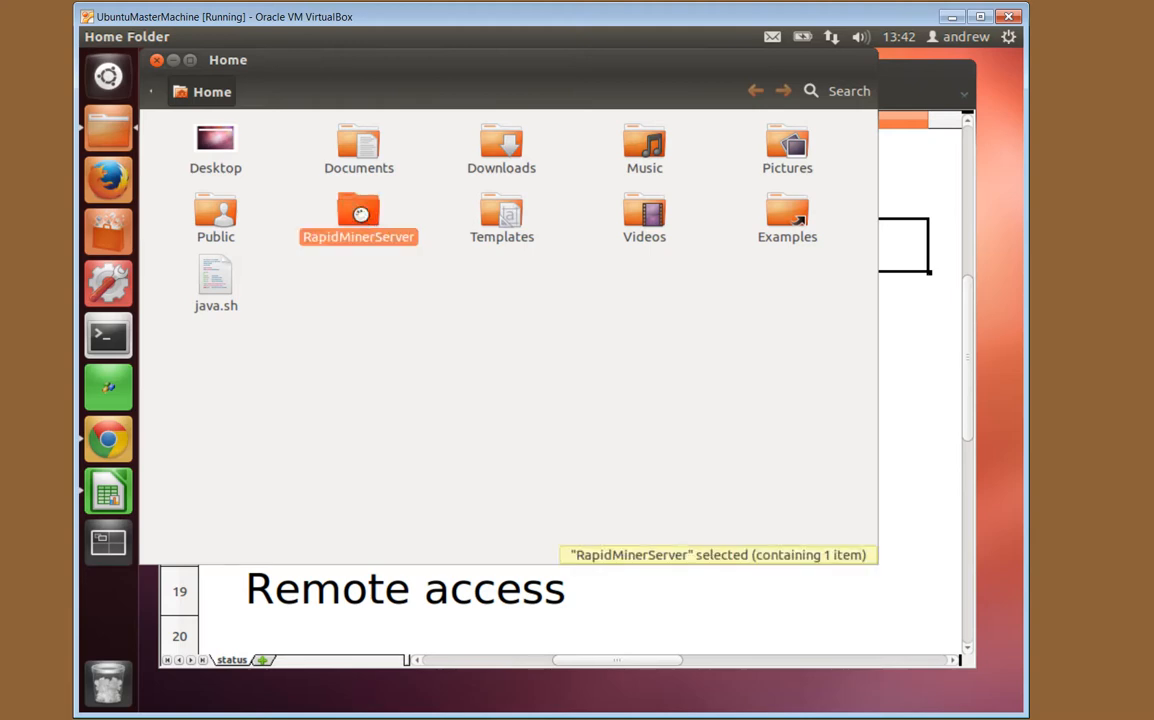
click(198, 178)
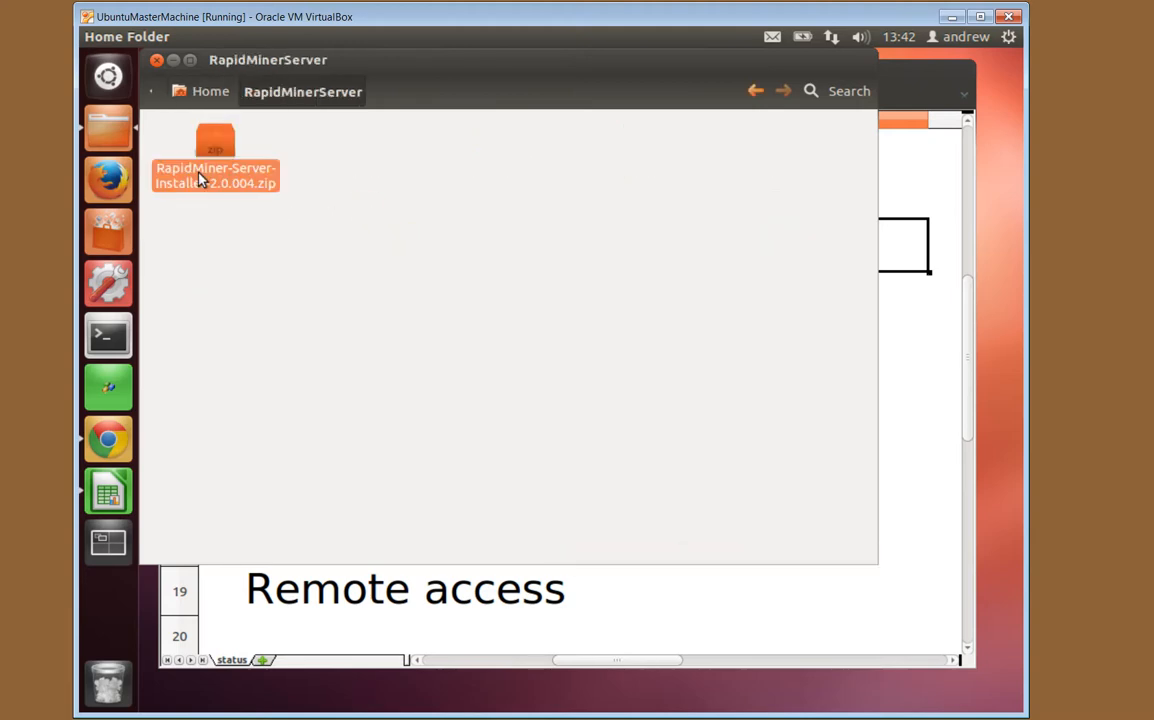
right_click(205, 156)
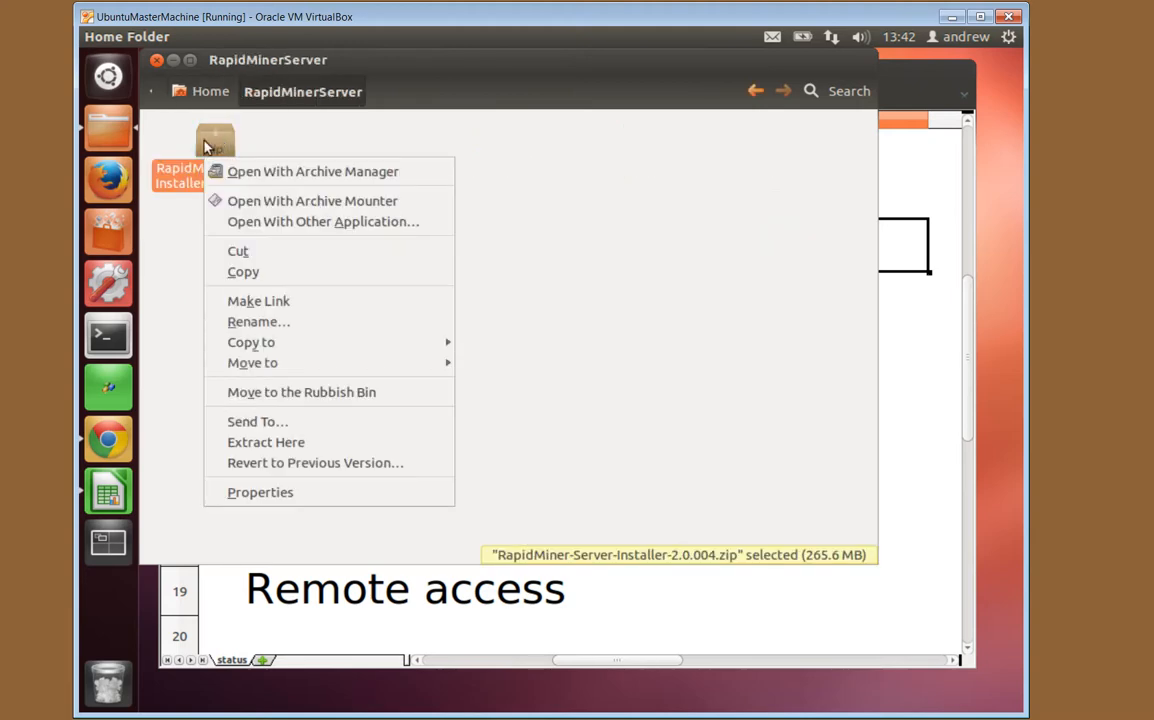
click(183, 210)
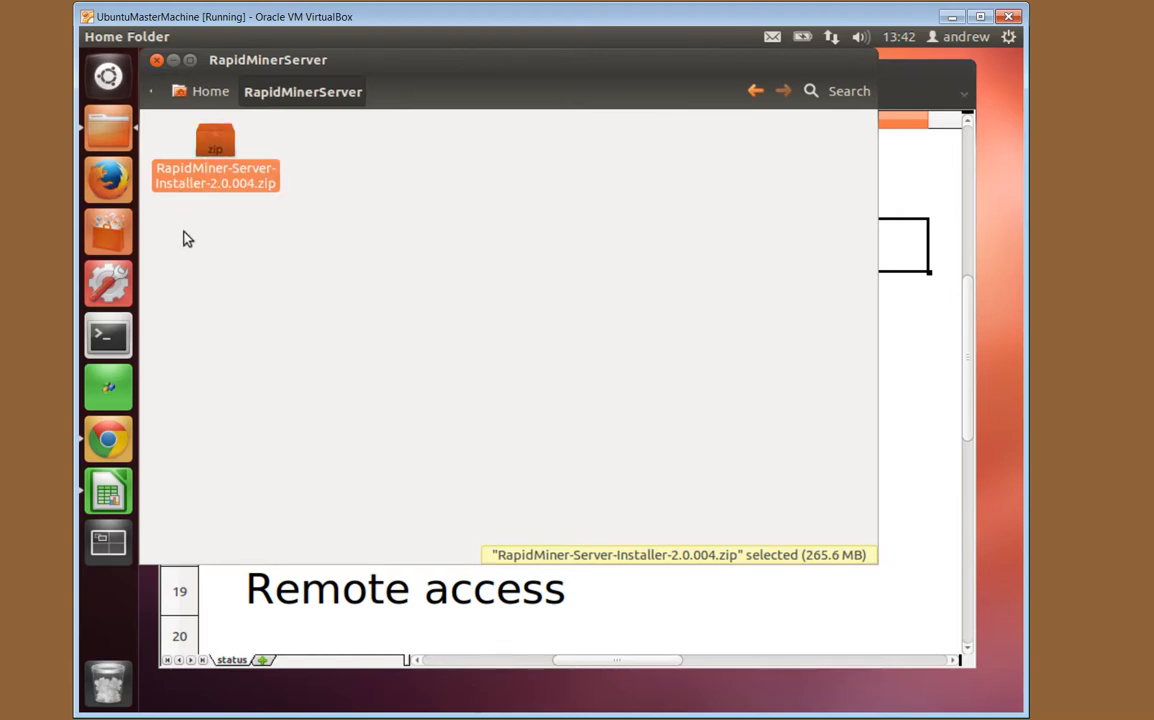
right_click(181, 167)
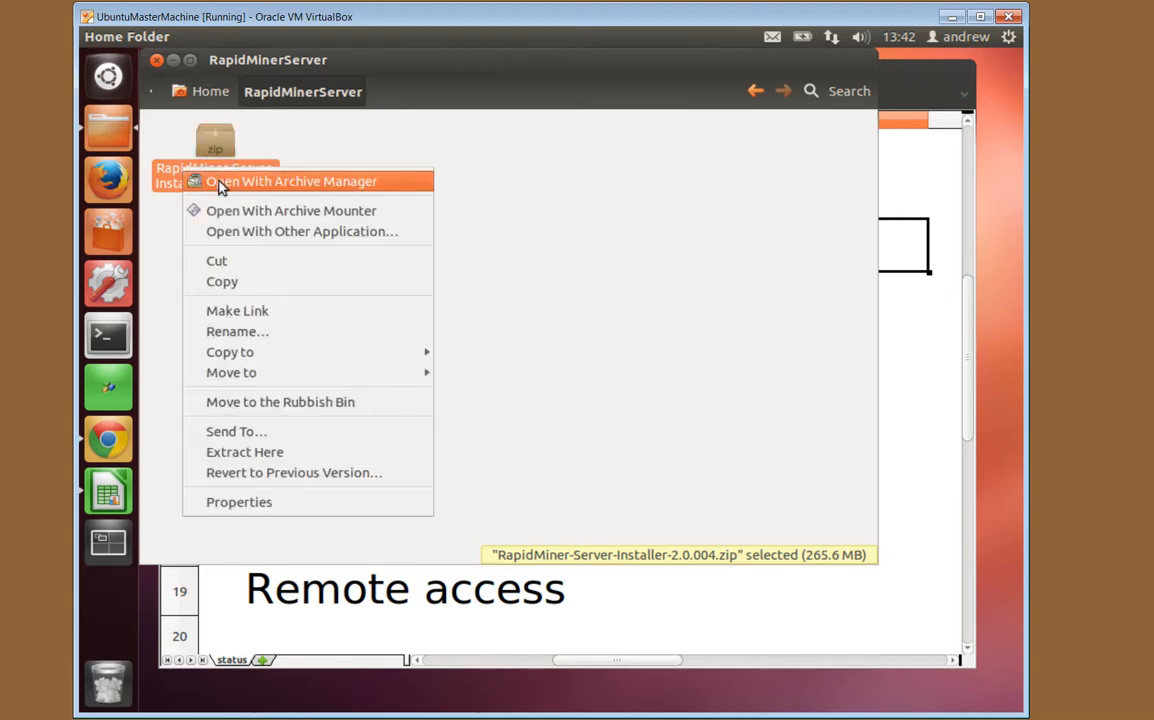
click(219, 181)
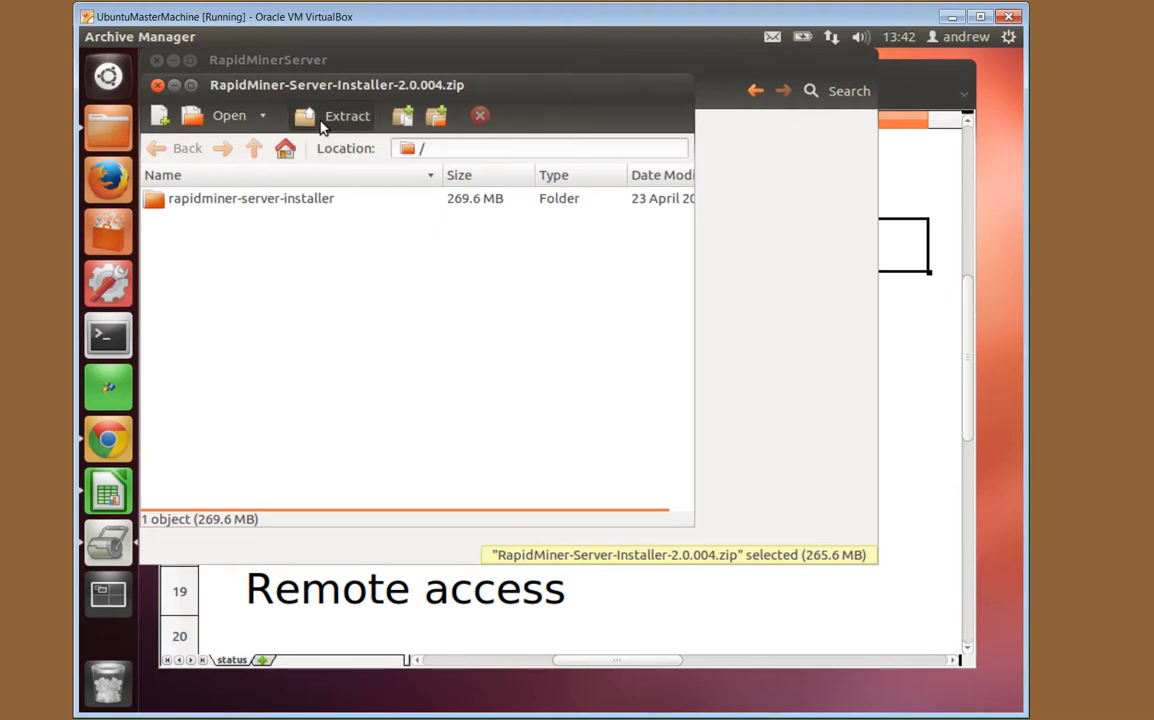
Extract the installer archive into the RapidMinerServer folder, then close Archive Manager
click(321, 122)
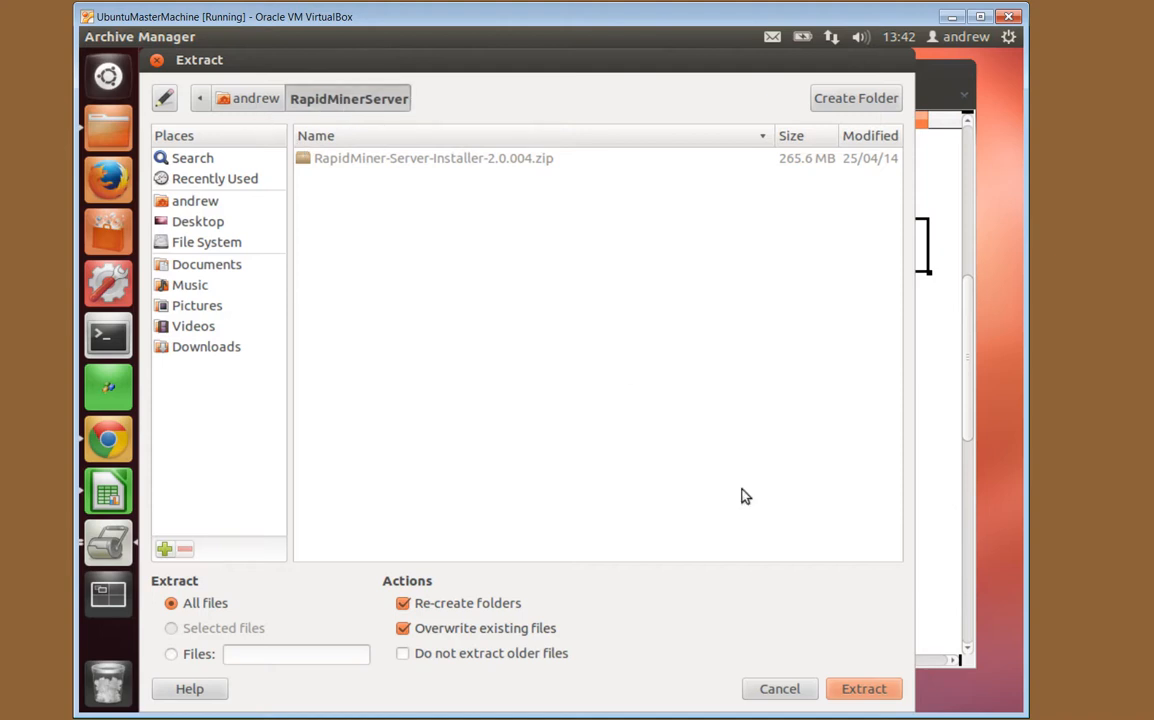
click(886, 689)
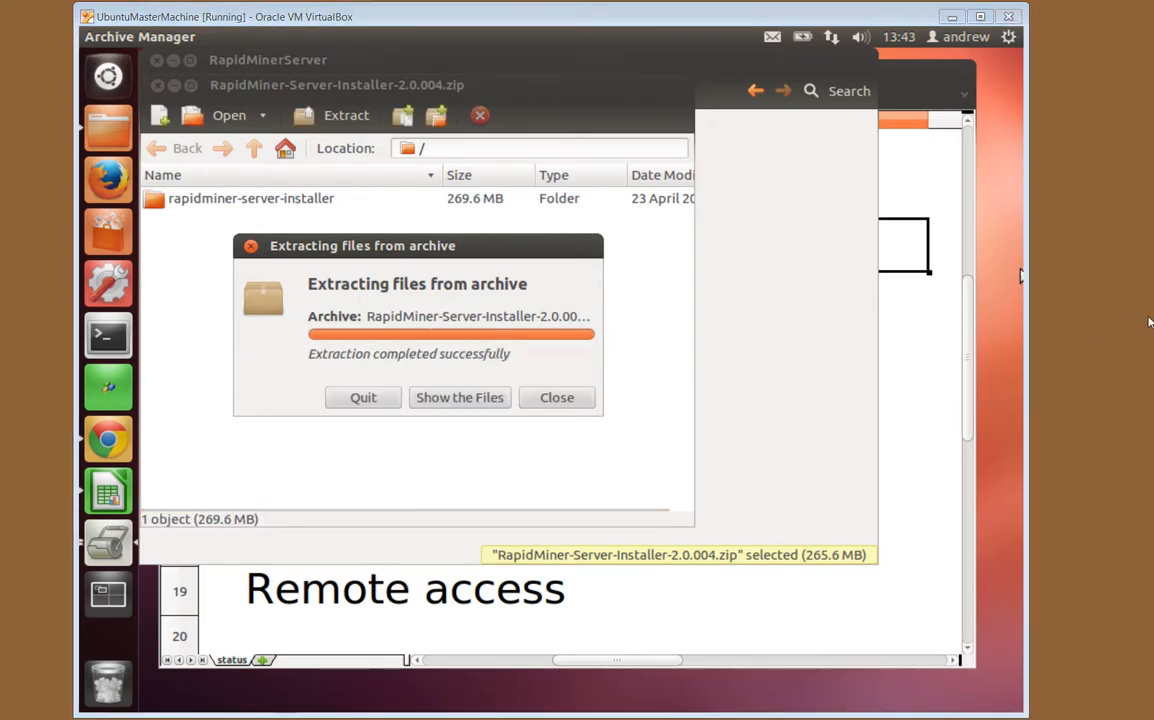
click(570, 400)
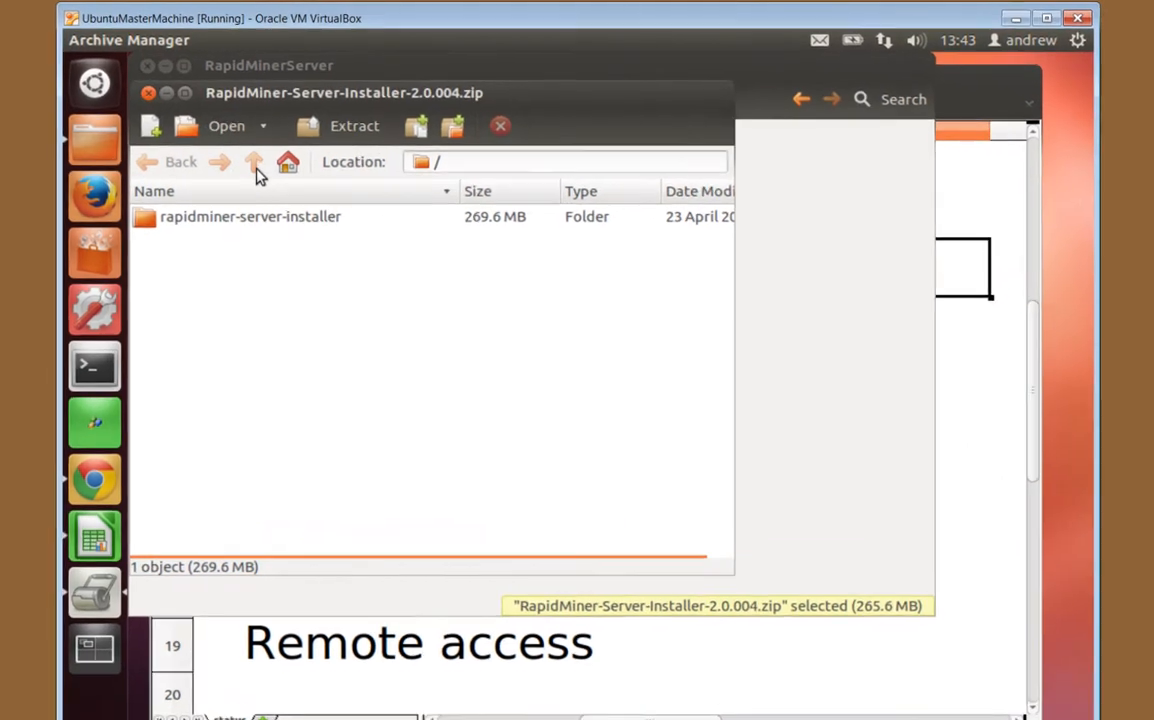
click(157, 86)
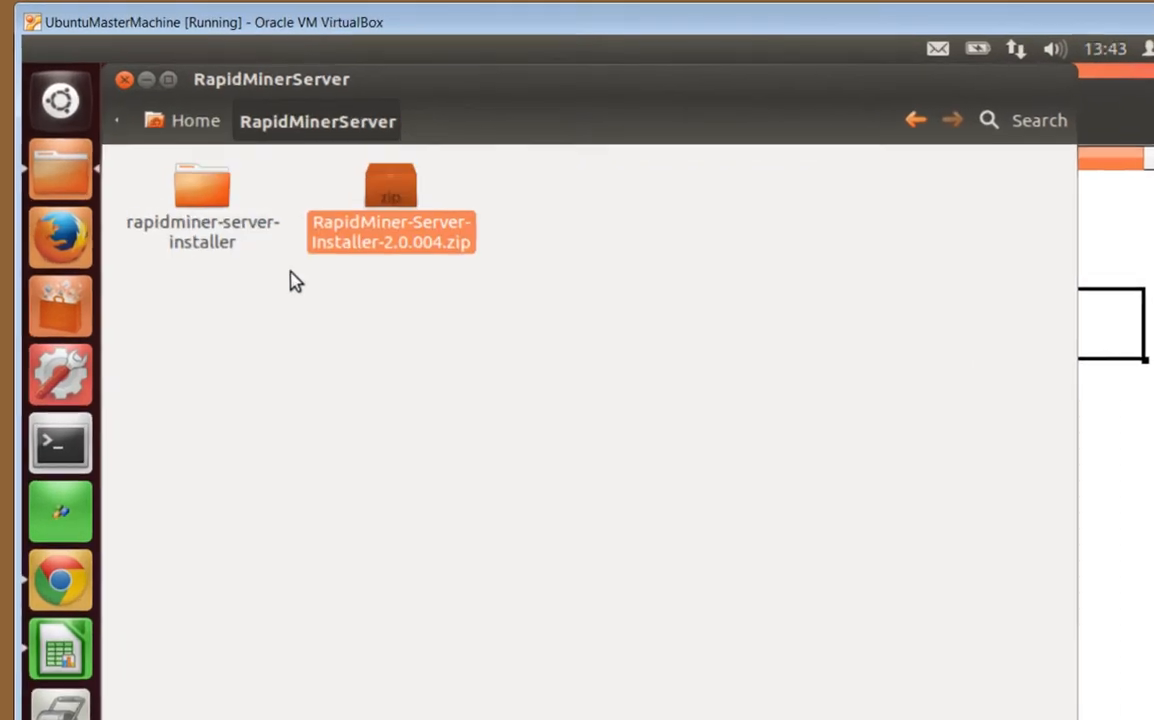
Inspect the rapidminer-server-installer folder's .jar installer, then close the file manager
click(184, 246)
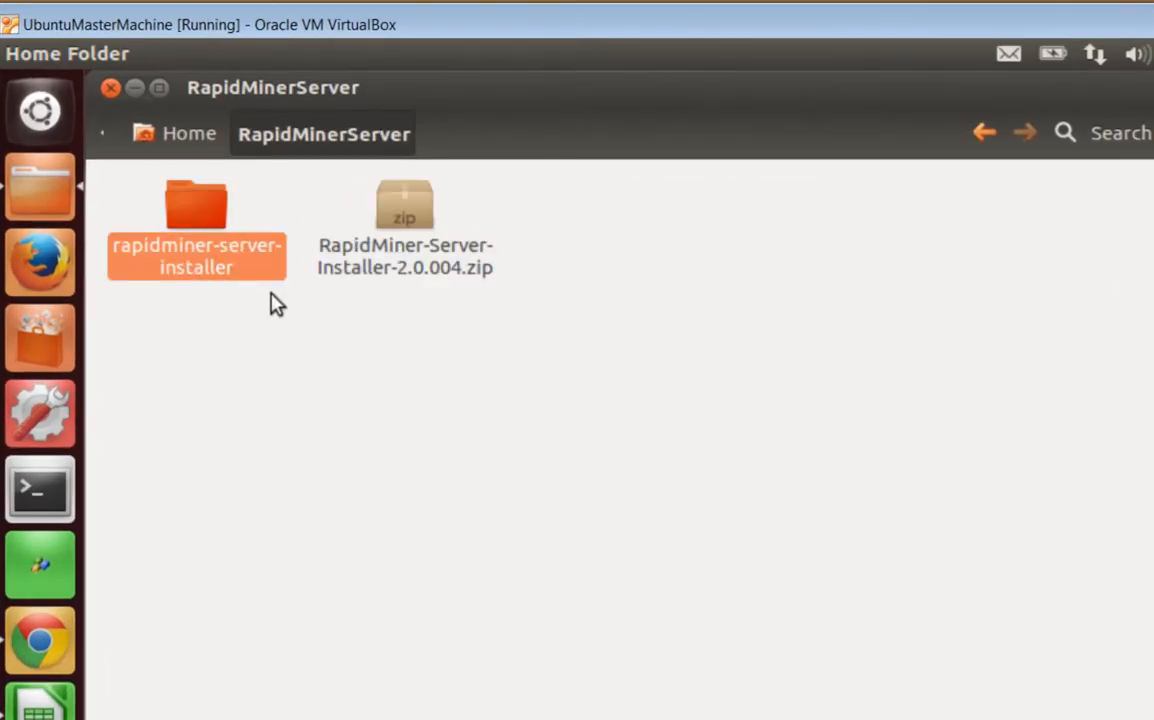
double_click(193, 220)
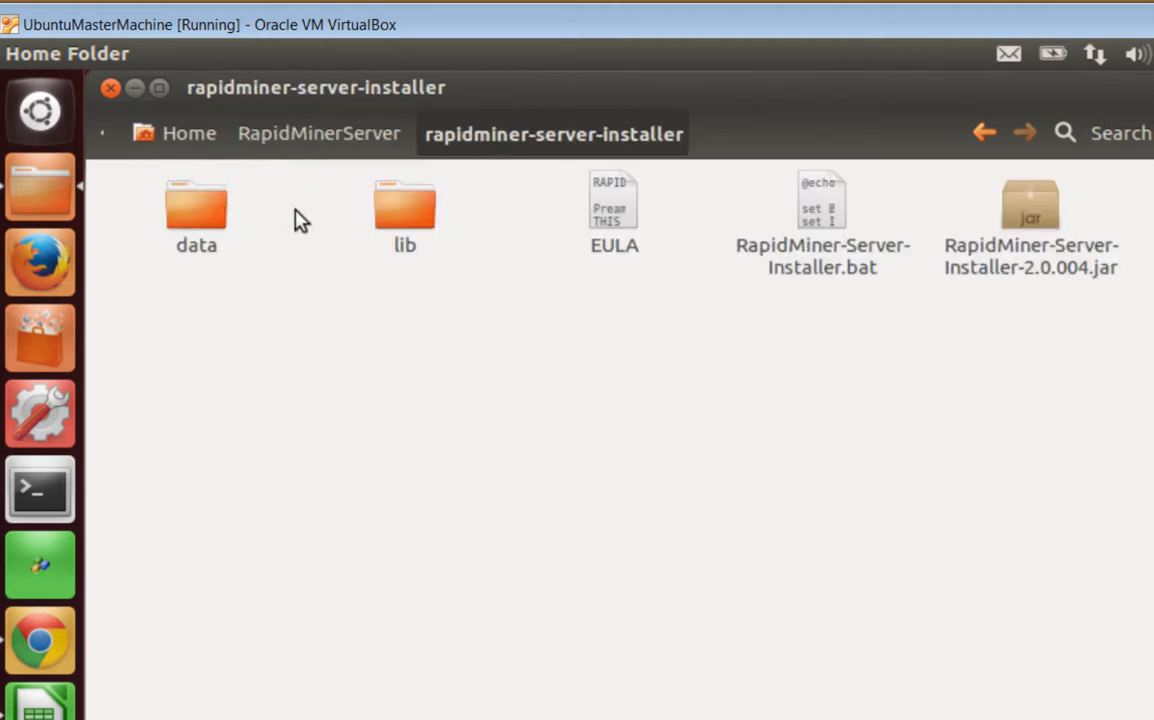
click(1040, 270)
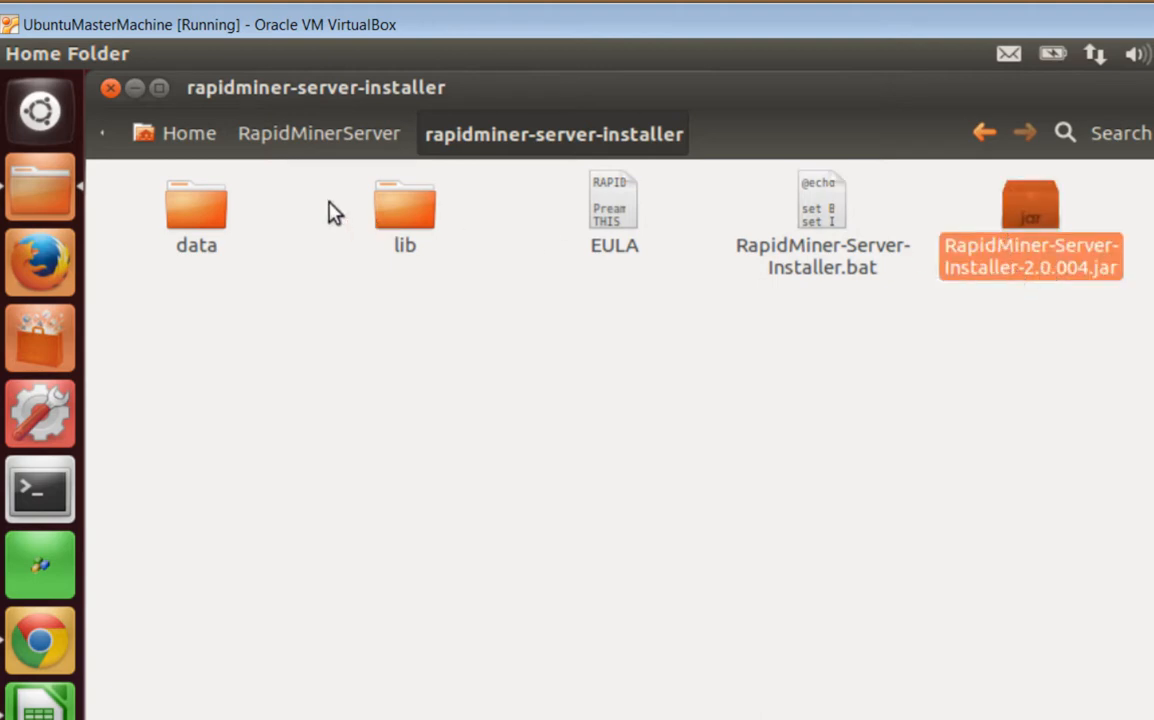
click(111, 88)
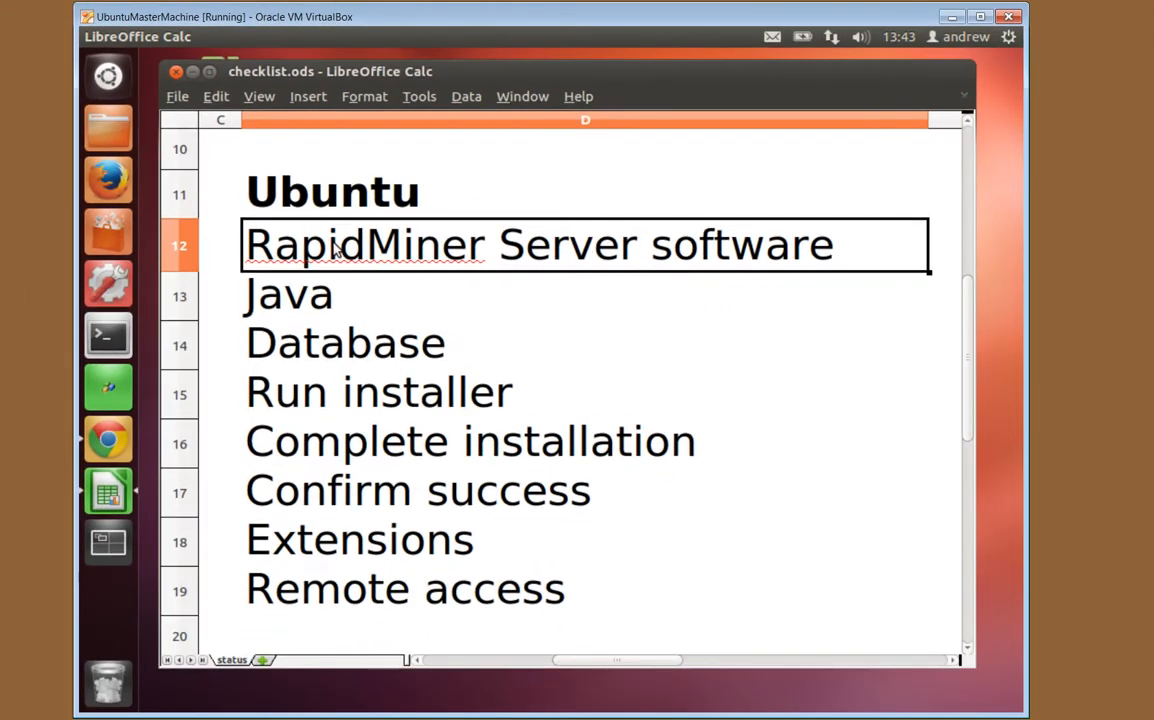
Bold RapidMiner Server software in cell D12, move to the Java item, and open a Terminal
key(ctrl+b)
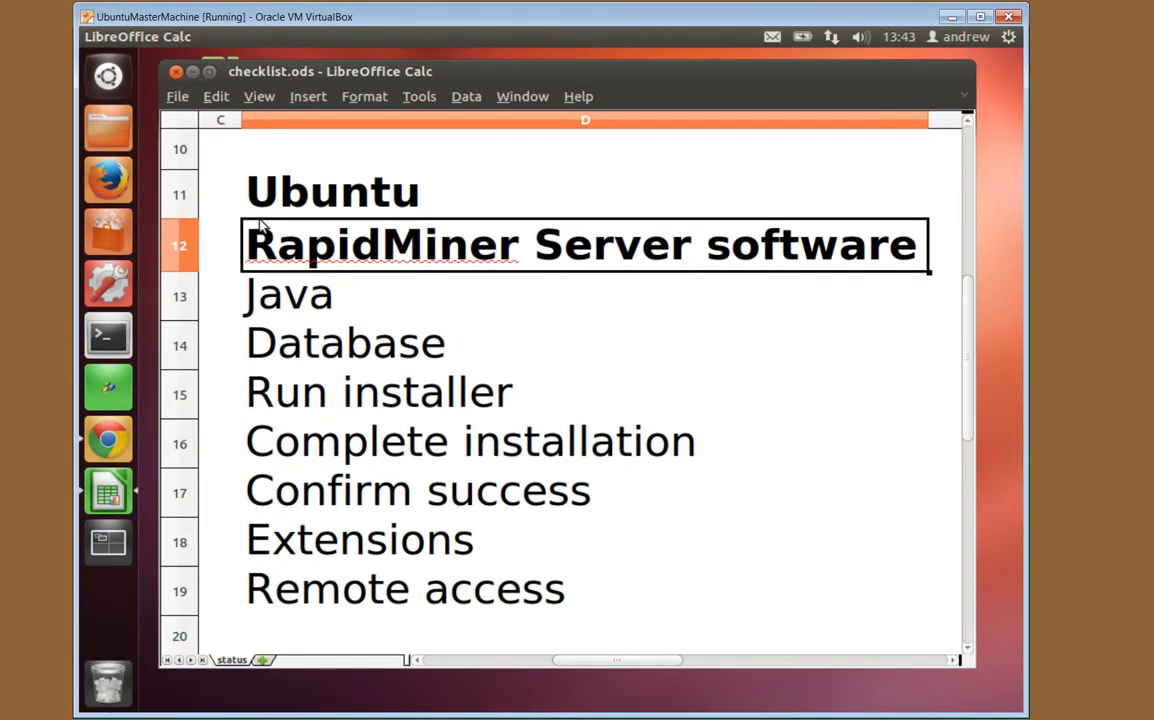
key(Down)
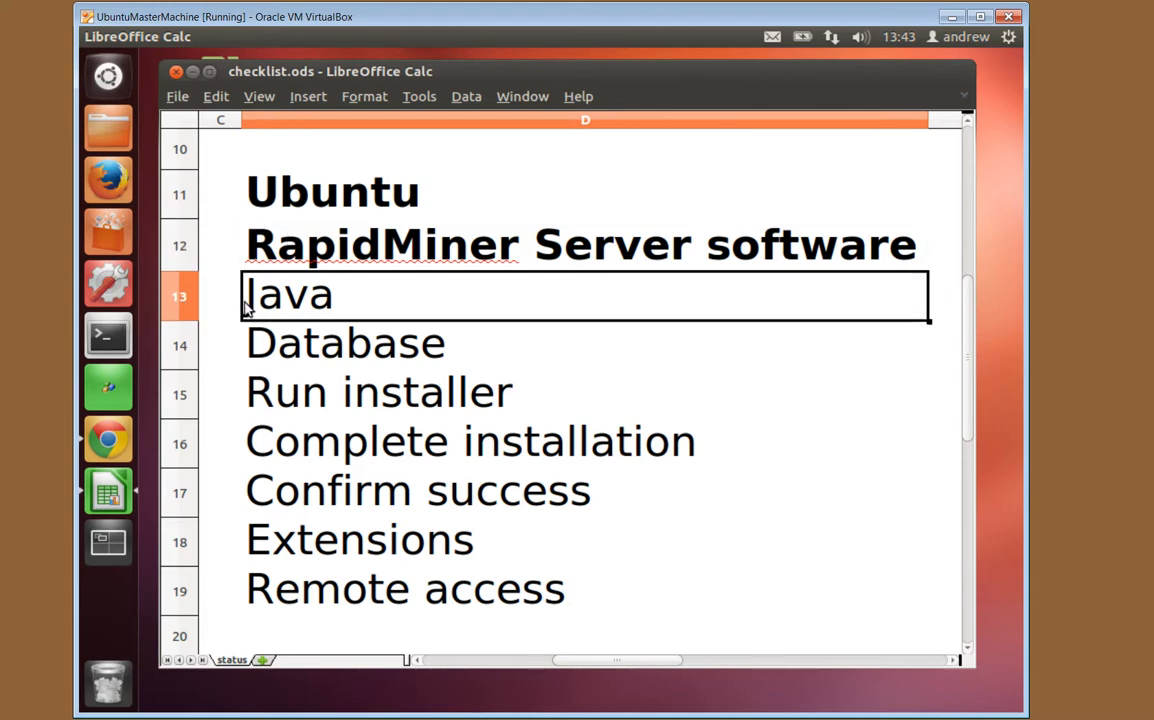
click(97, 355)
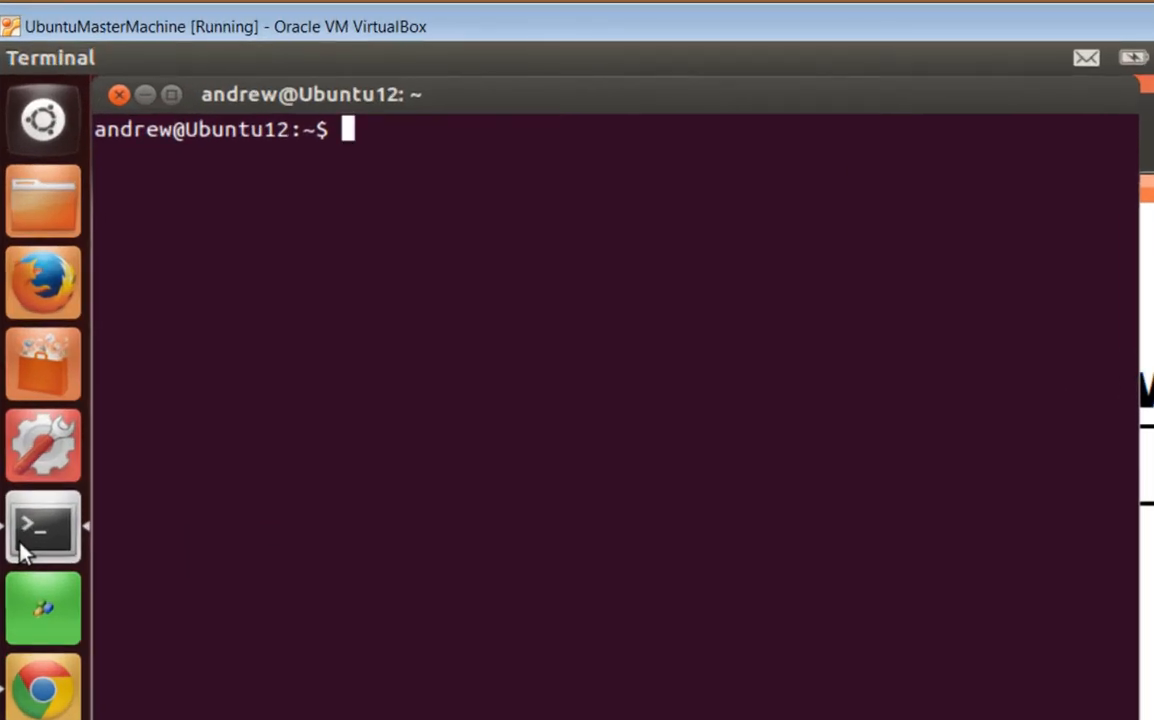
Check the installed Java version with java -version and print the current $JAVA_HOME
text(java)
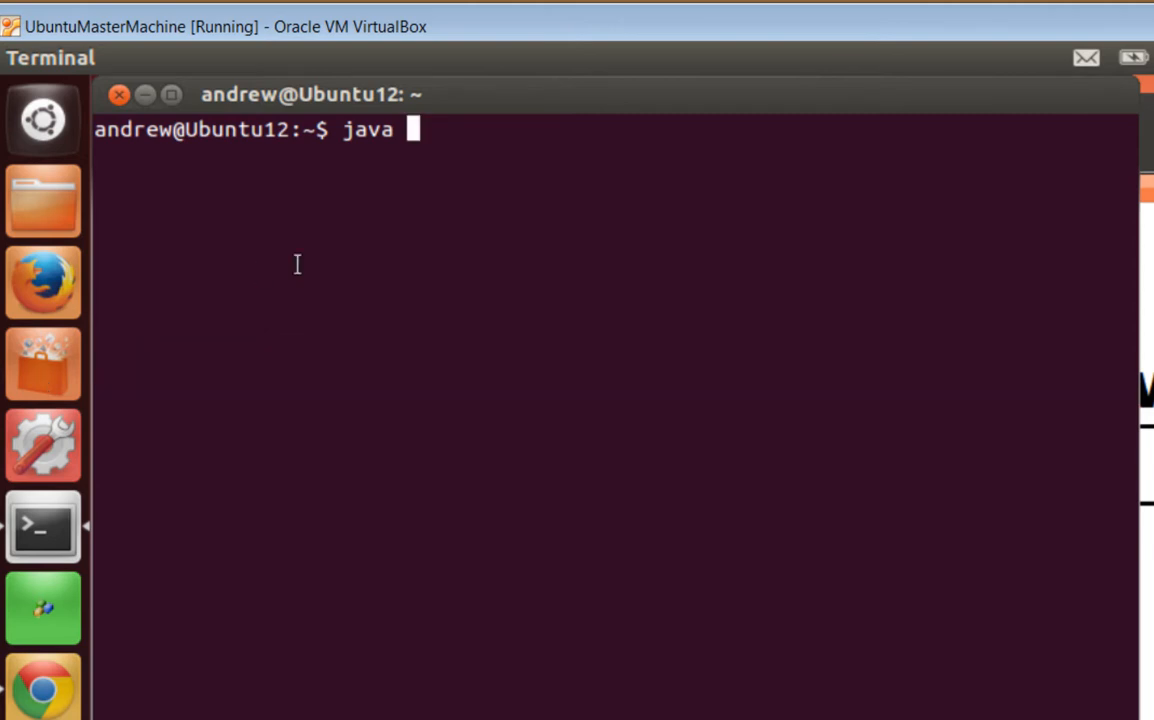
text(-version)
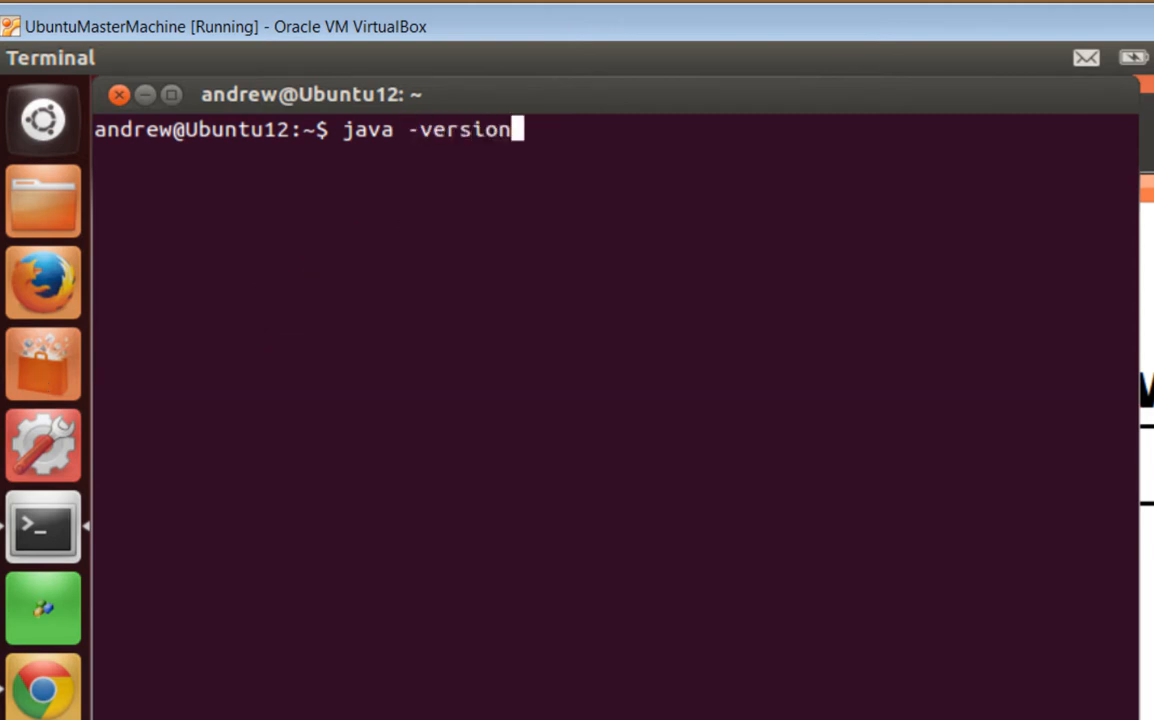
key(Return)
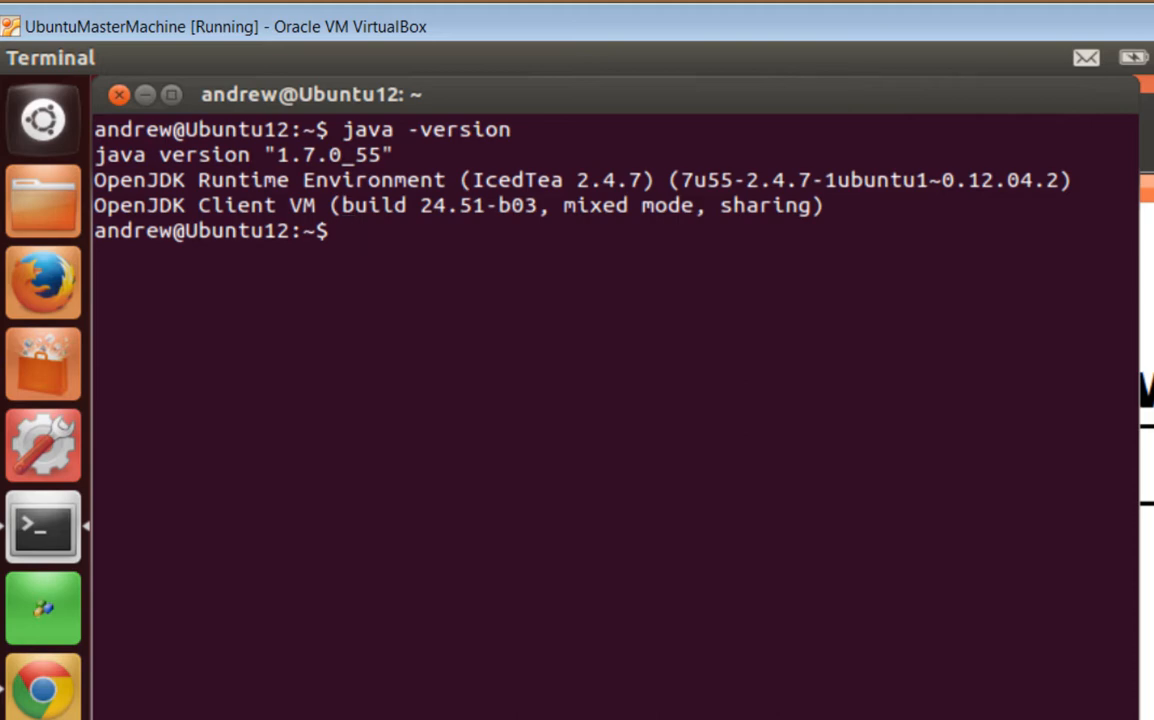
text(echo JAVA)
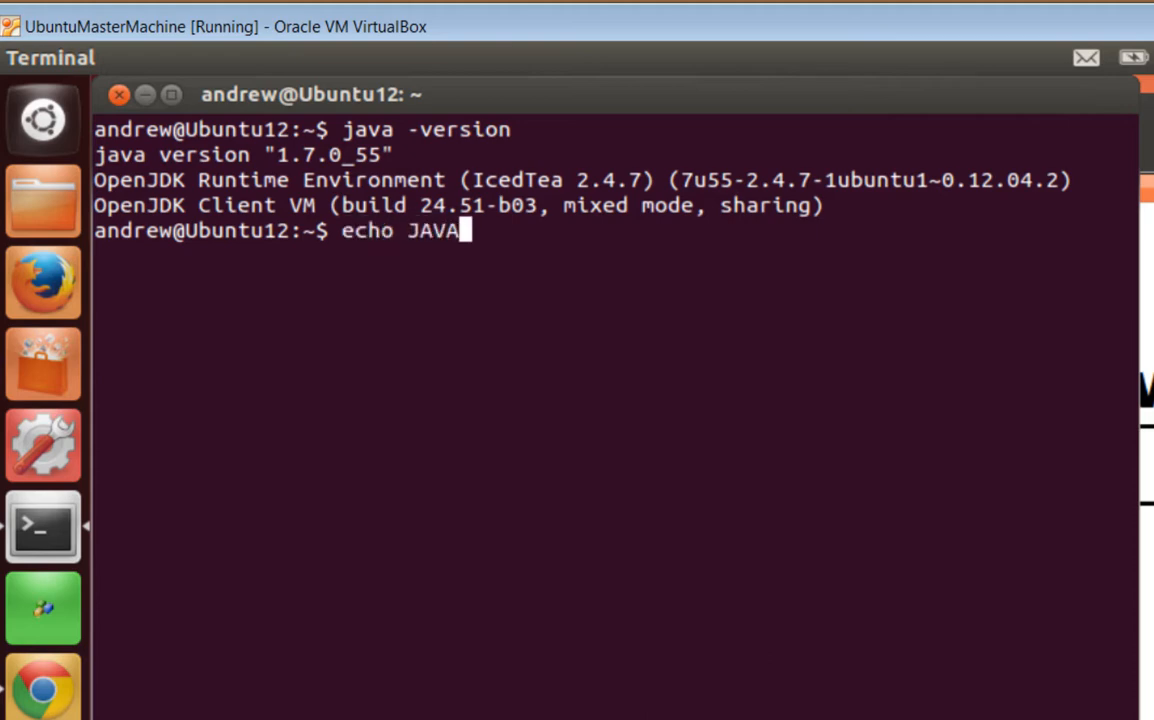
text(_HOME)
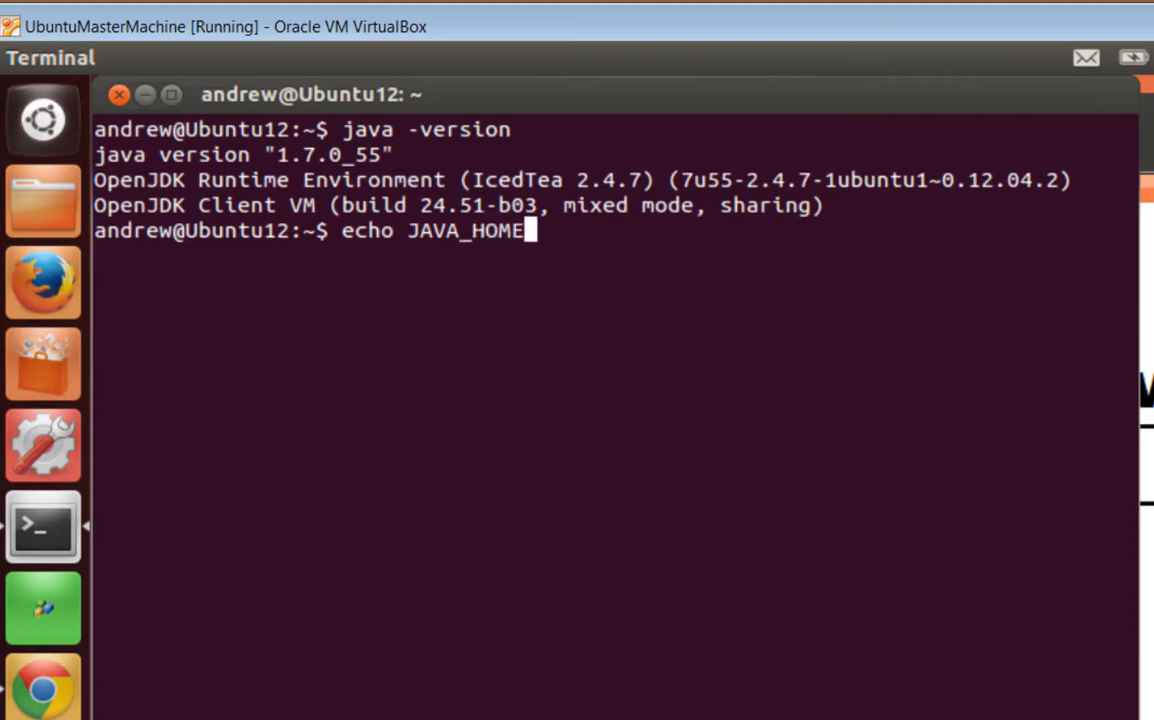
key(Return)
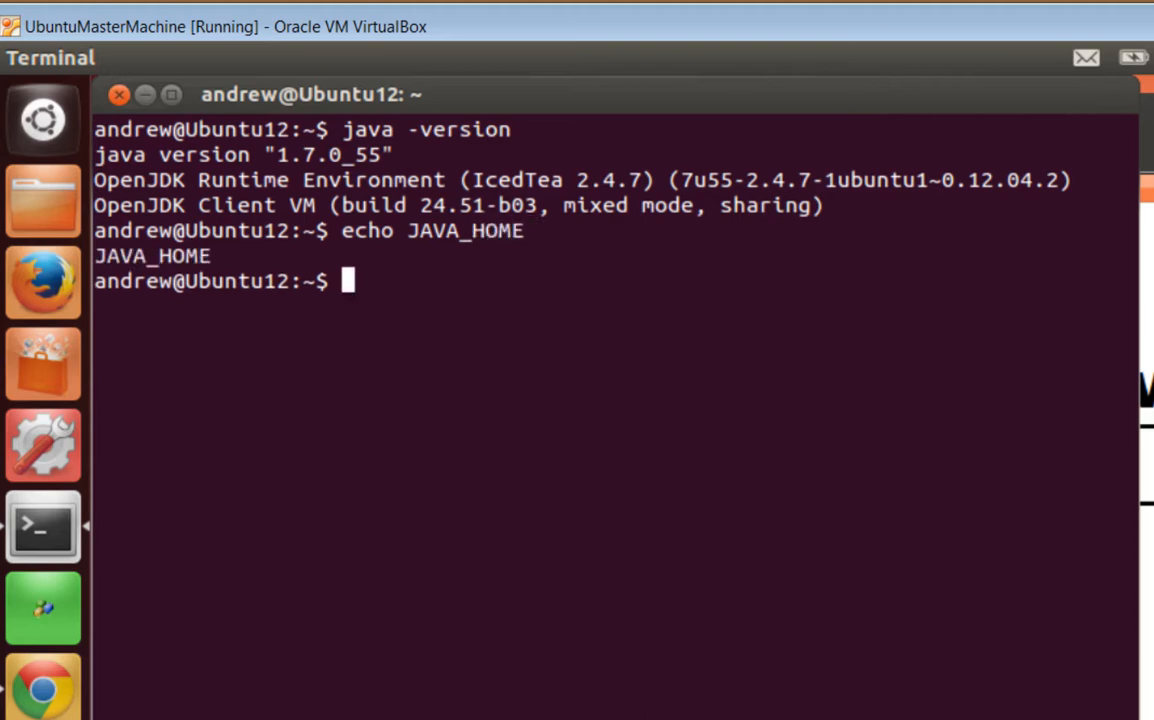
key(Up)
key(Left)
key(Left)
key(Left)
key(Left)
key(Left)
key(Left)
key(Left)
key(Left)
key(Left)
key(Left)
key(Left)
key(Right)
key(Right)
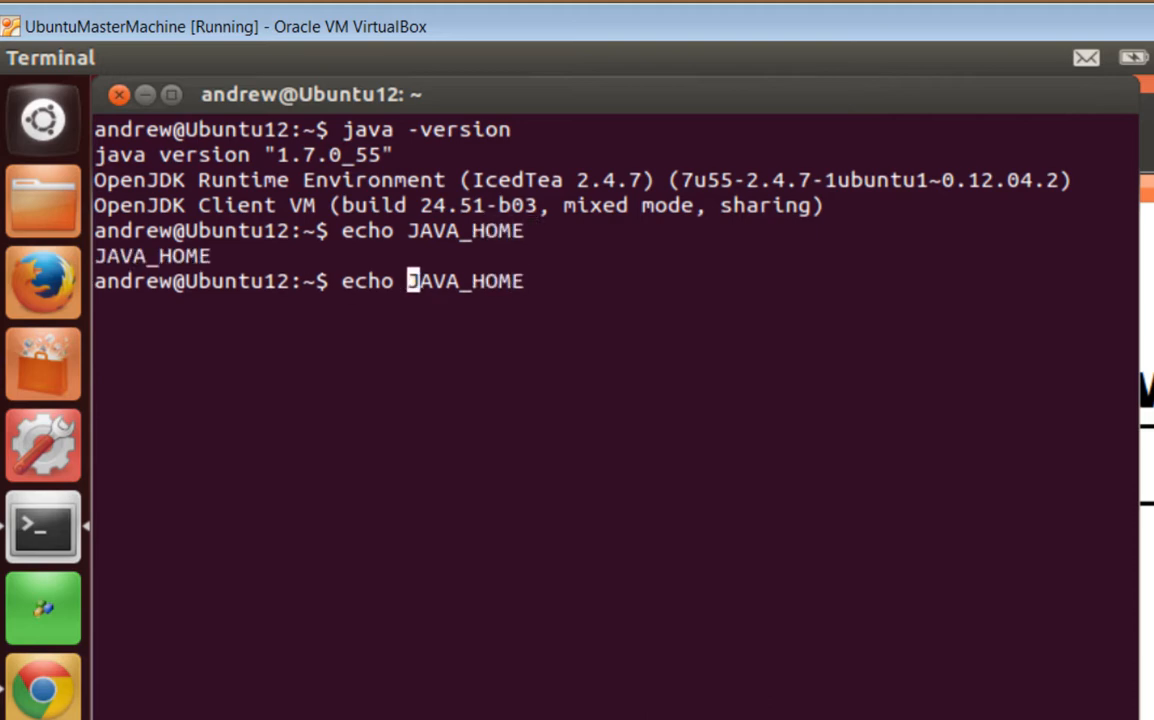
text($)
key(Return)
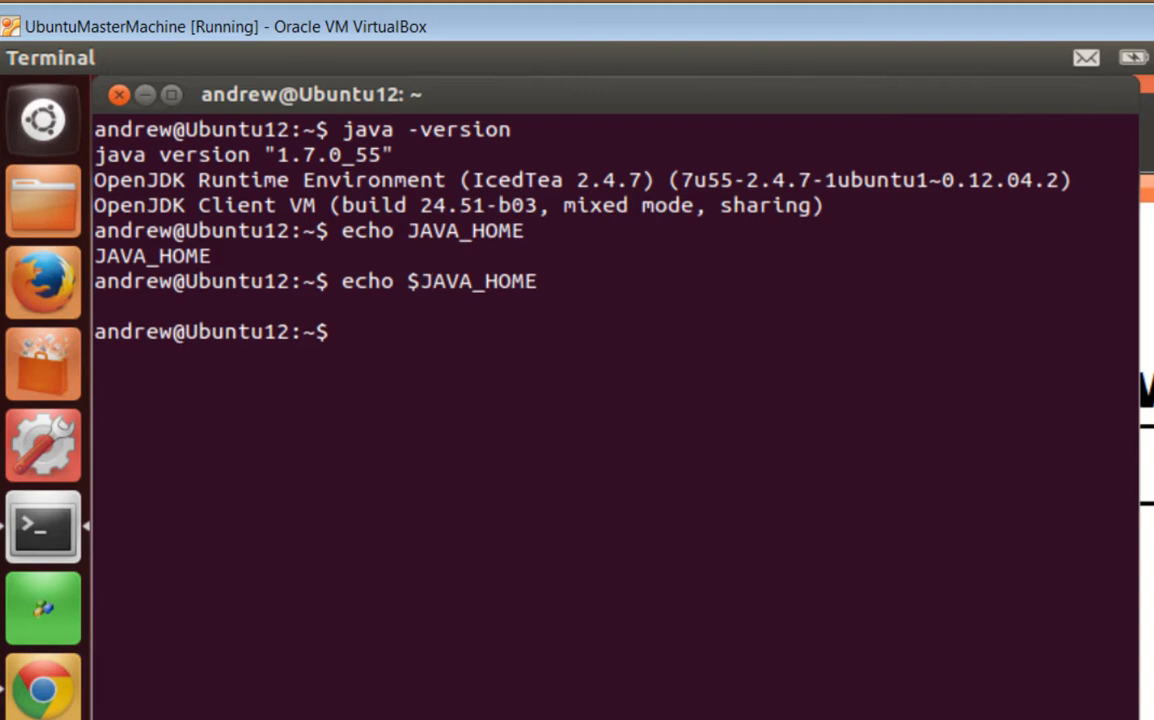
Show java.sh, then set JAVA_HOME=/usr/lib/jvm/java-1.7.0-openjdk-i386 and export it
text(t )
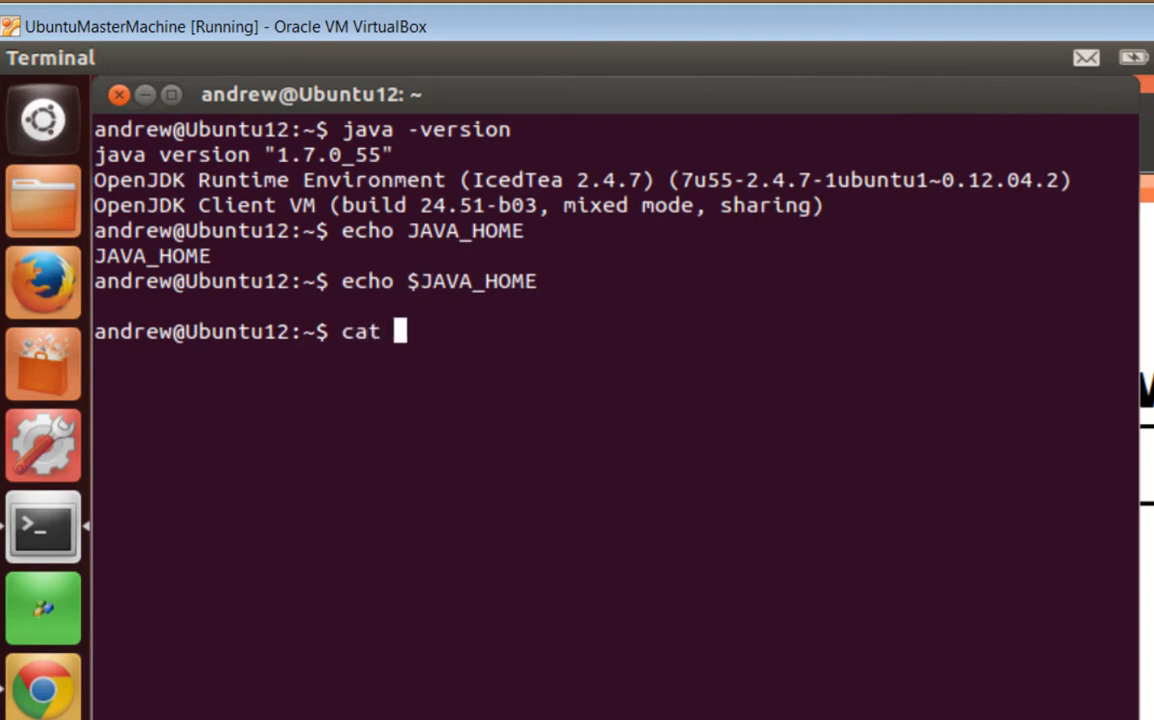
text(java.sh)
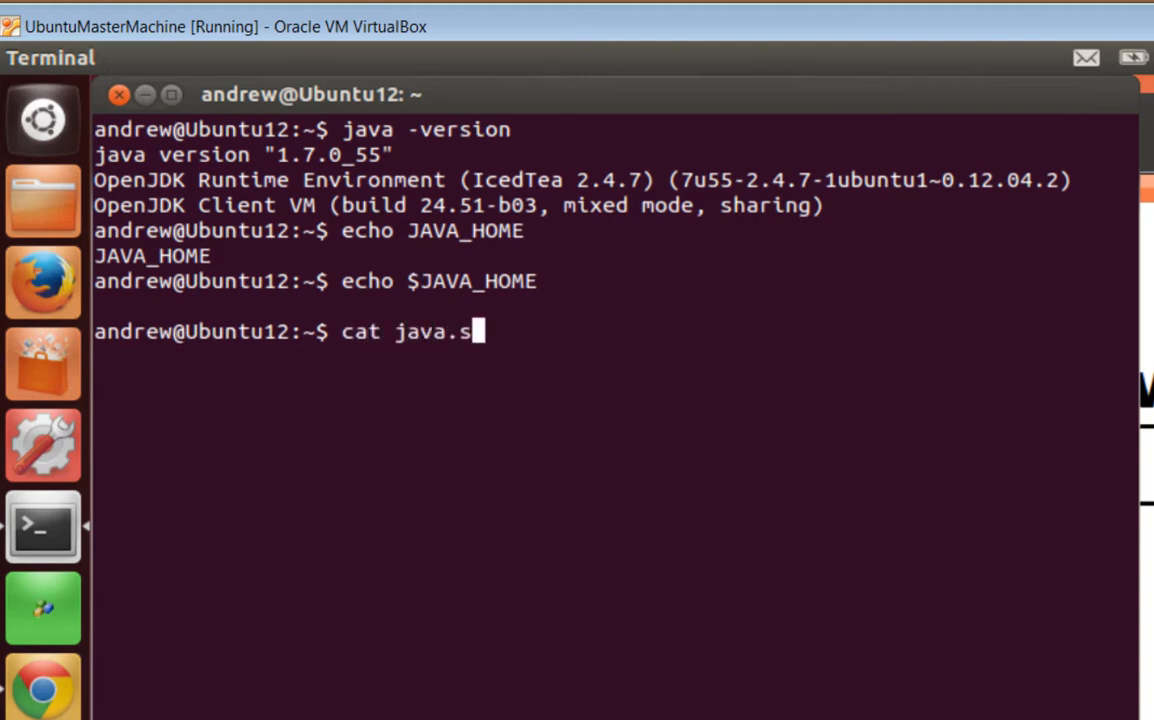
key(Return)
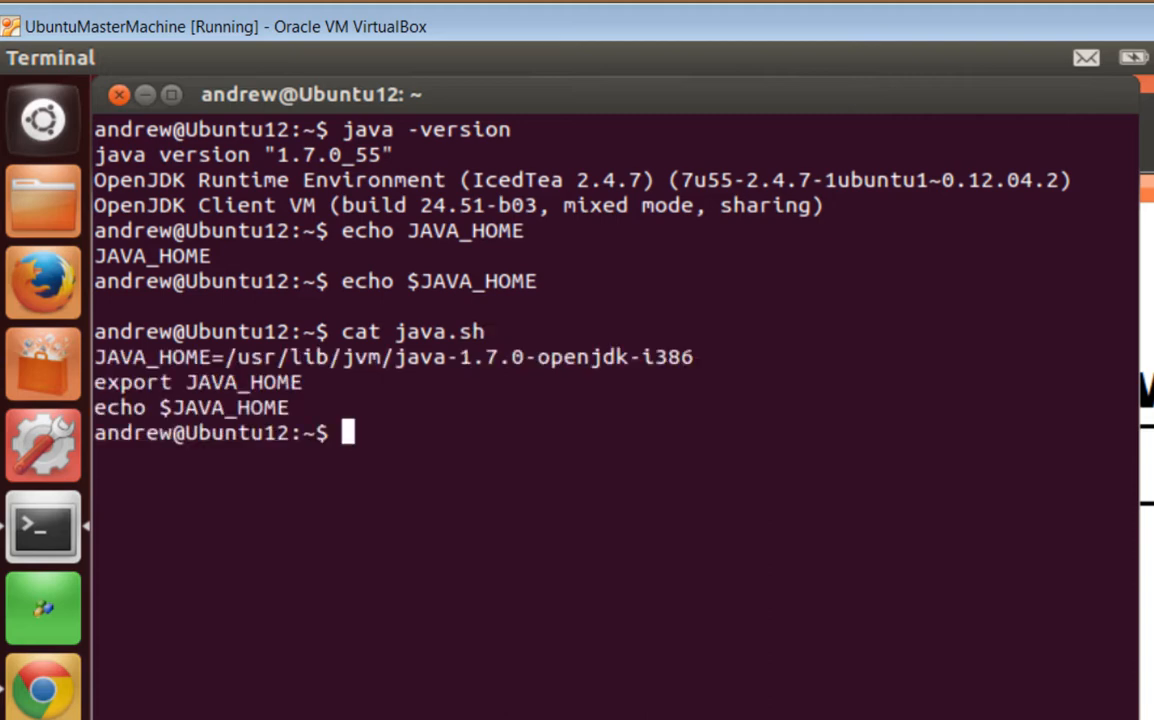
text(JAVA_)
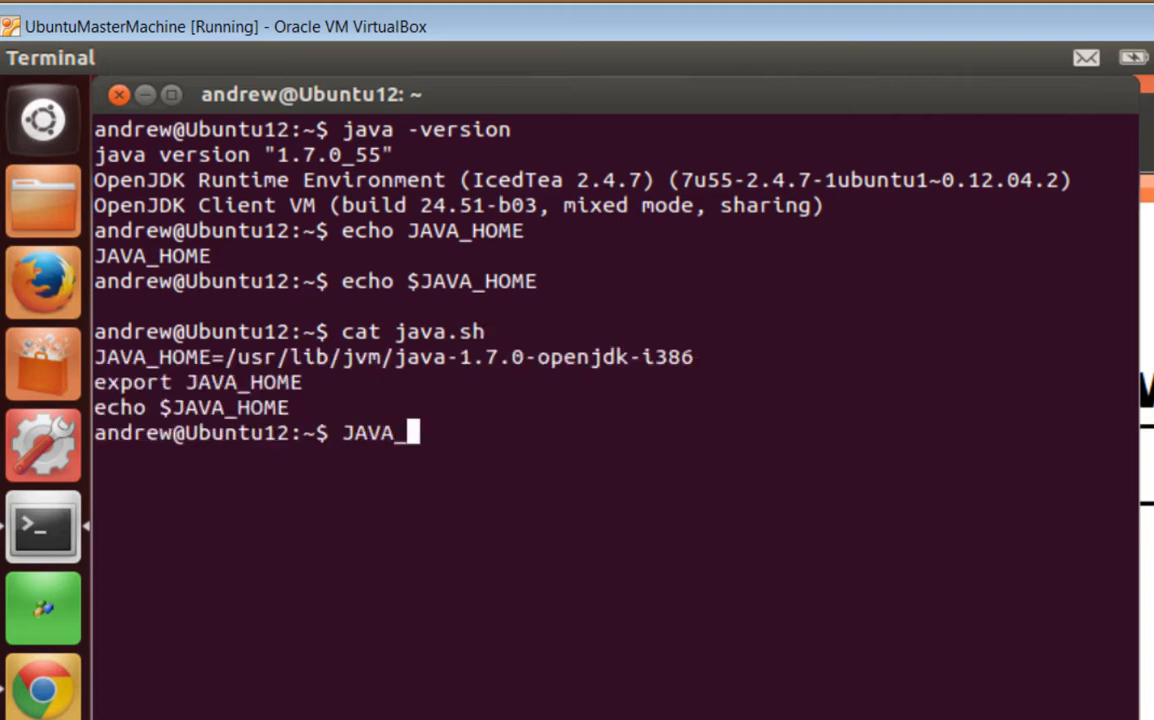
text(HOME=)
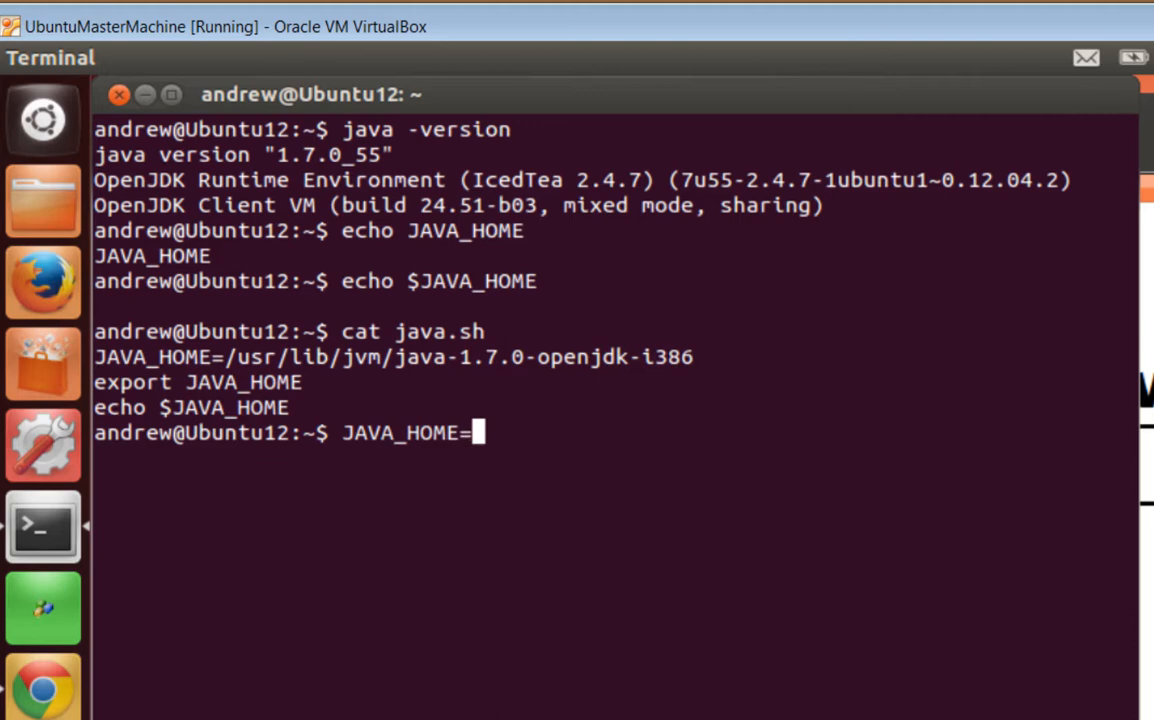
text(/usr/)
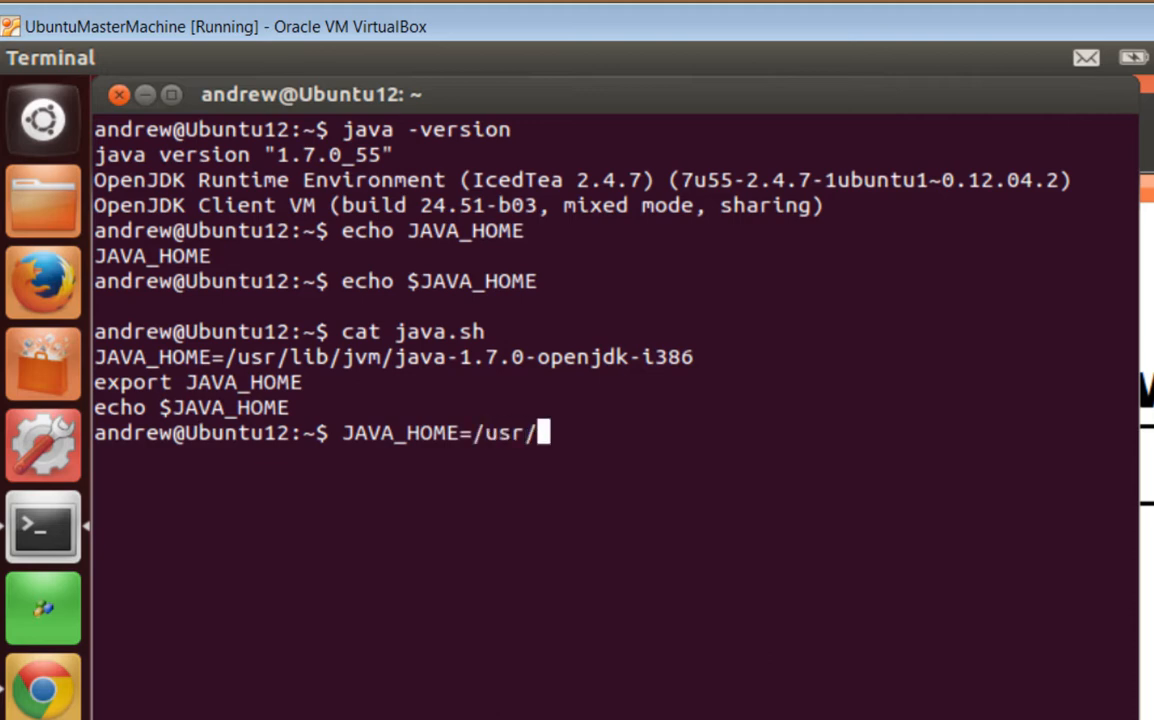
text(lib/jvm/)
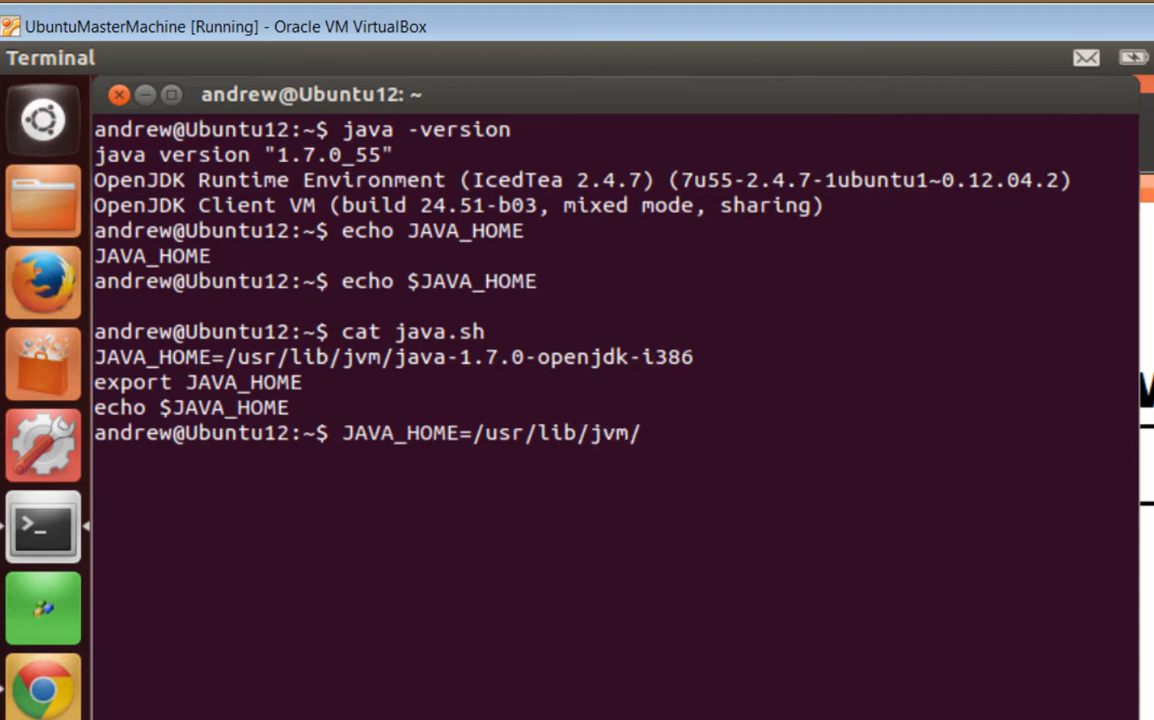
text(java-1)
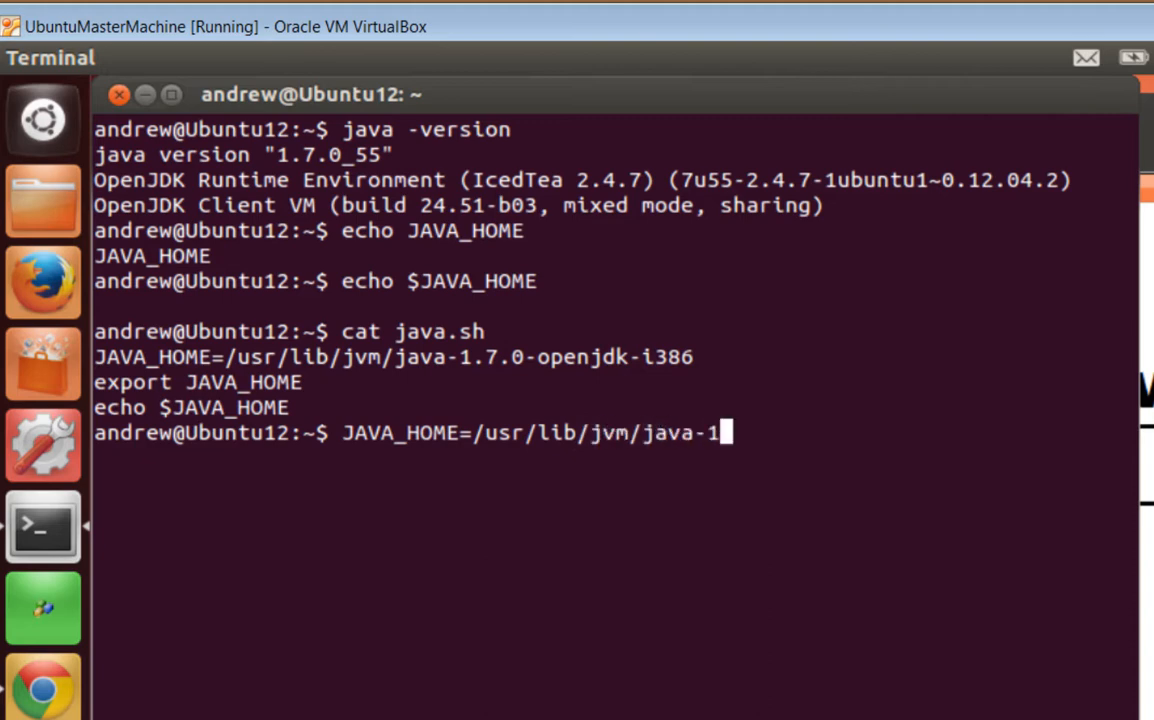
key(Tab)
key(Return)
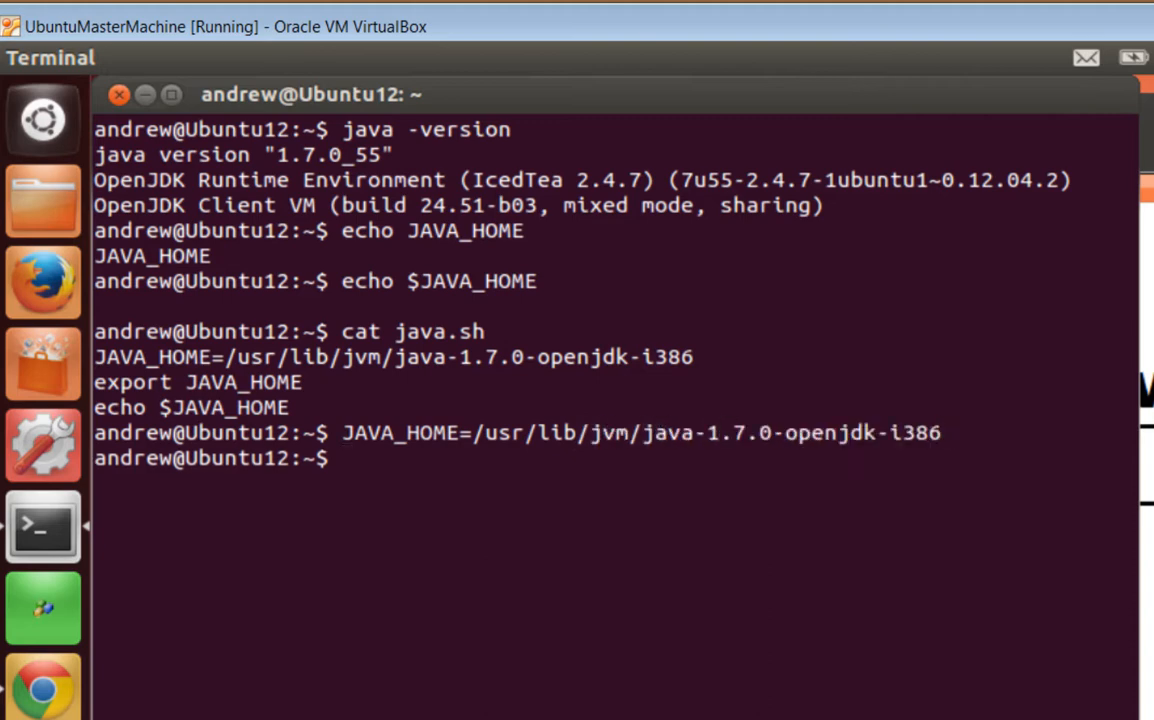
text(export JA)
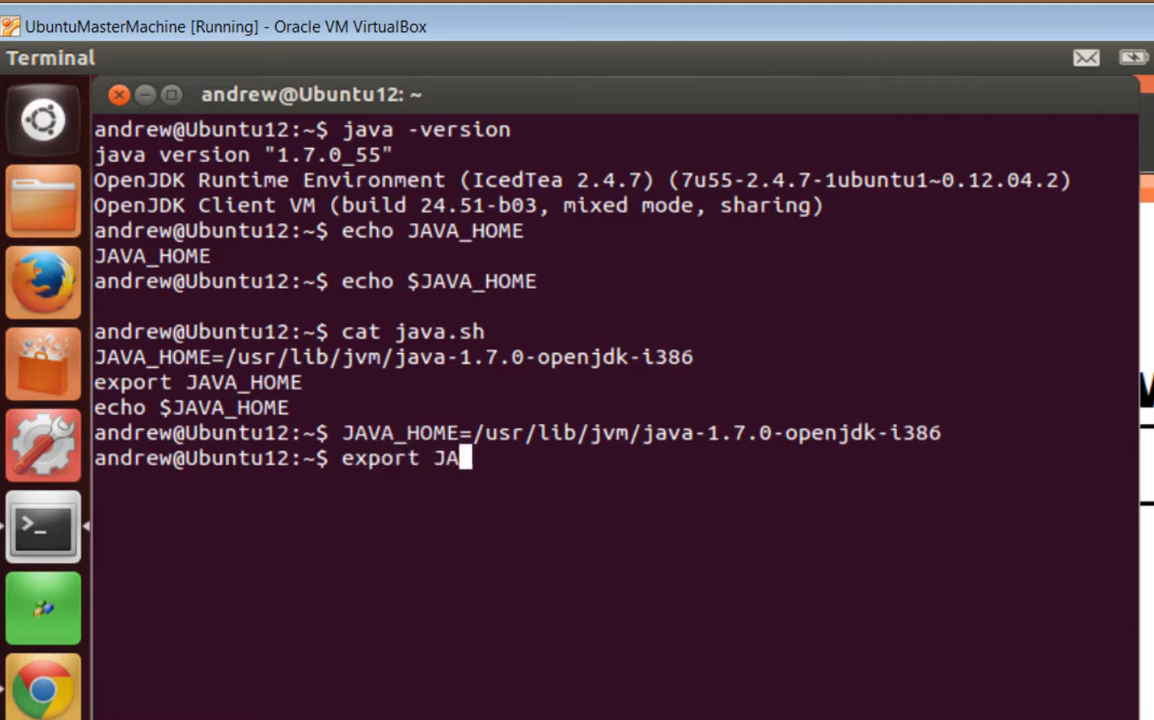
text(VA_HOME)
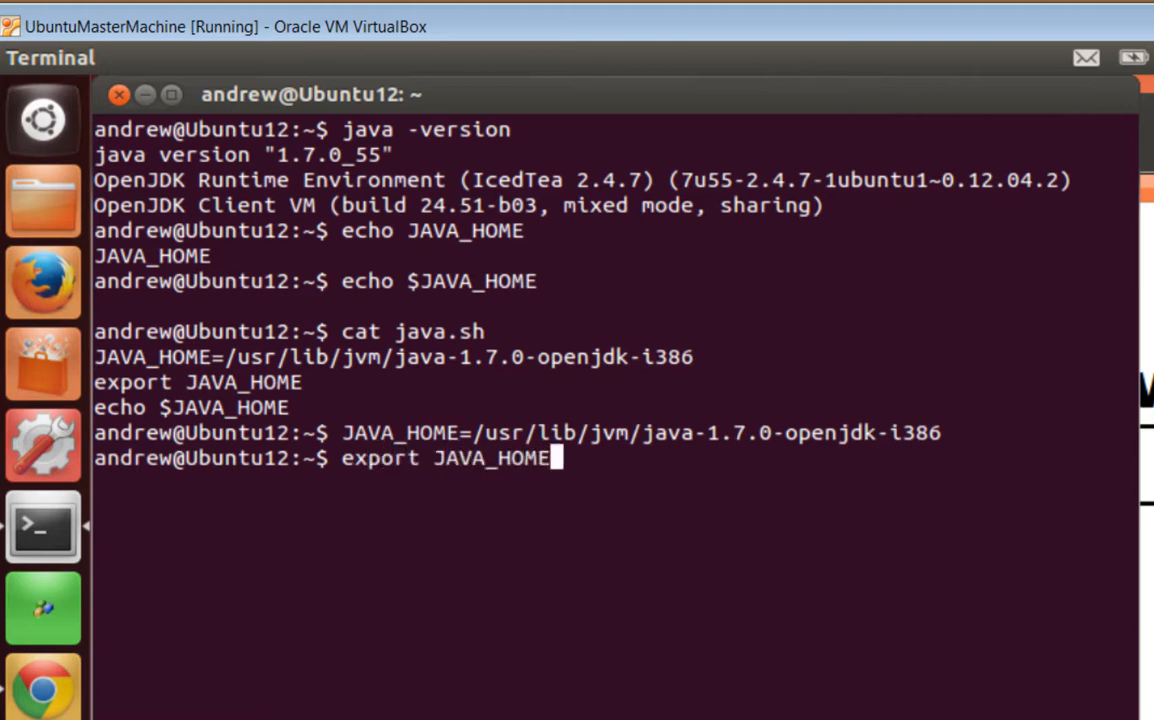
key(Return)
Echo $JAVA_HOME to confirm it prints /usr/lib/jvm/java-1.7.0-openjdk-i386
text(ech)
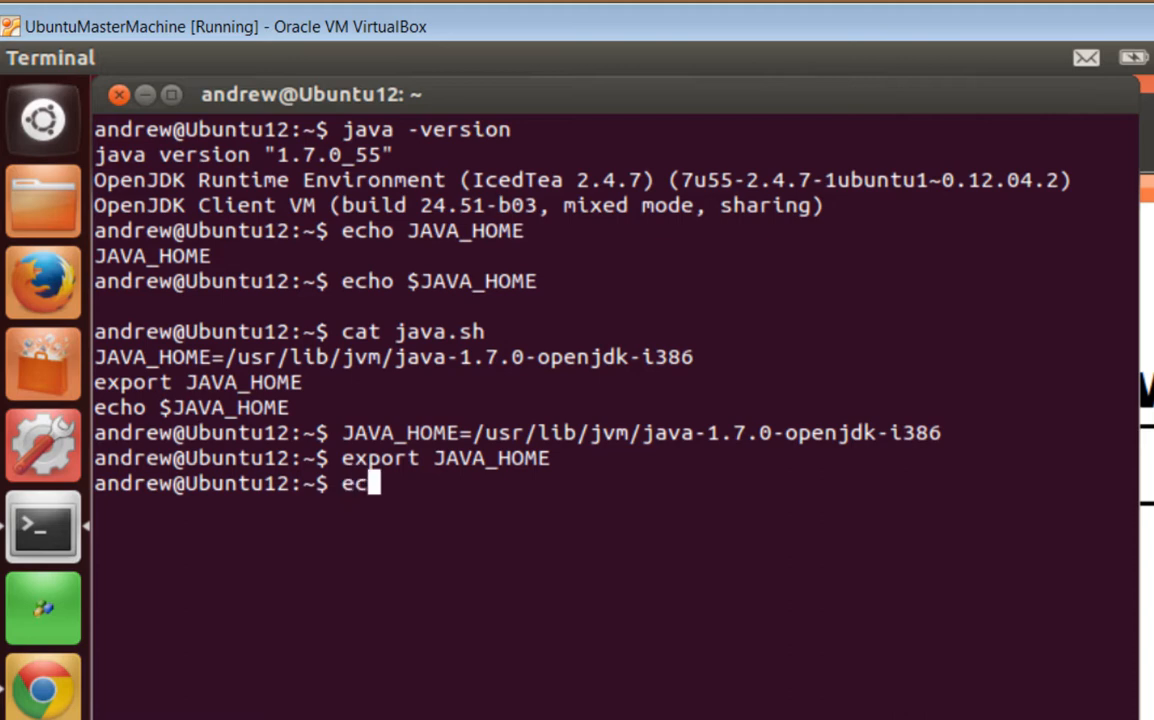
key(Up)
key(Up)
key(Up)
key(Up)
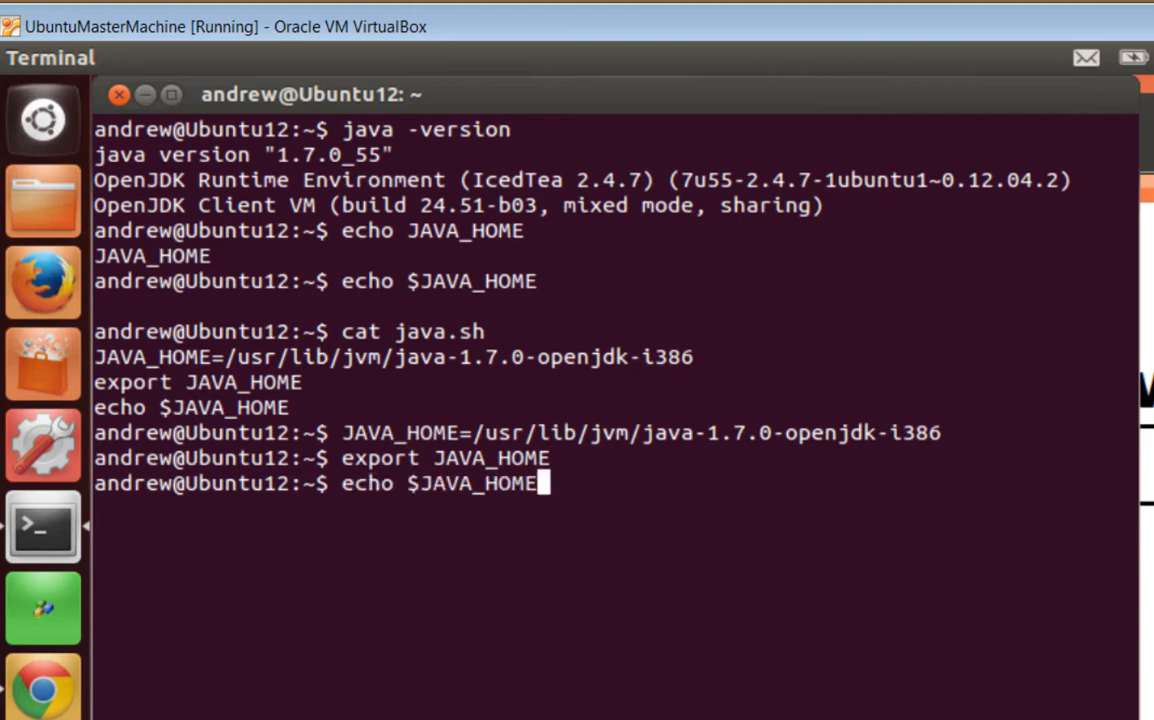
key(Up)
key(Down)
key(Return)
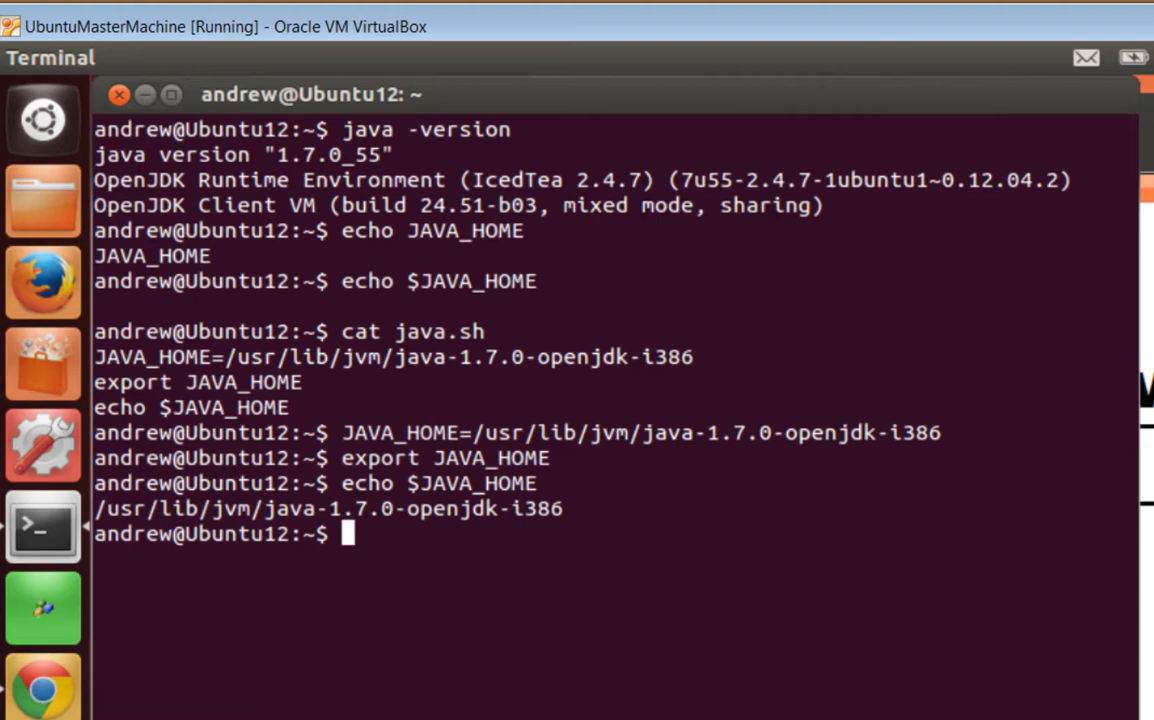
Bold the Java item in row 13 of checklist.ods, declining the accidental paste overwrite
click(1148, 464)
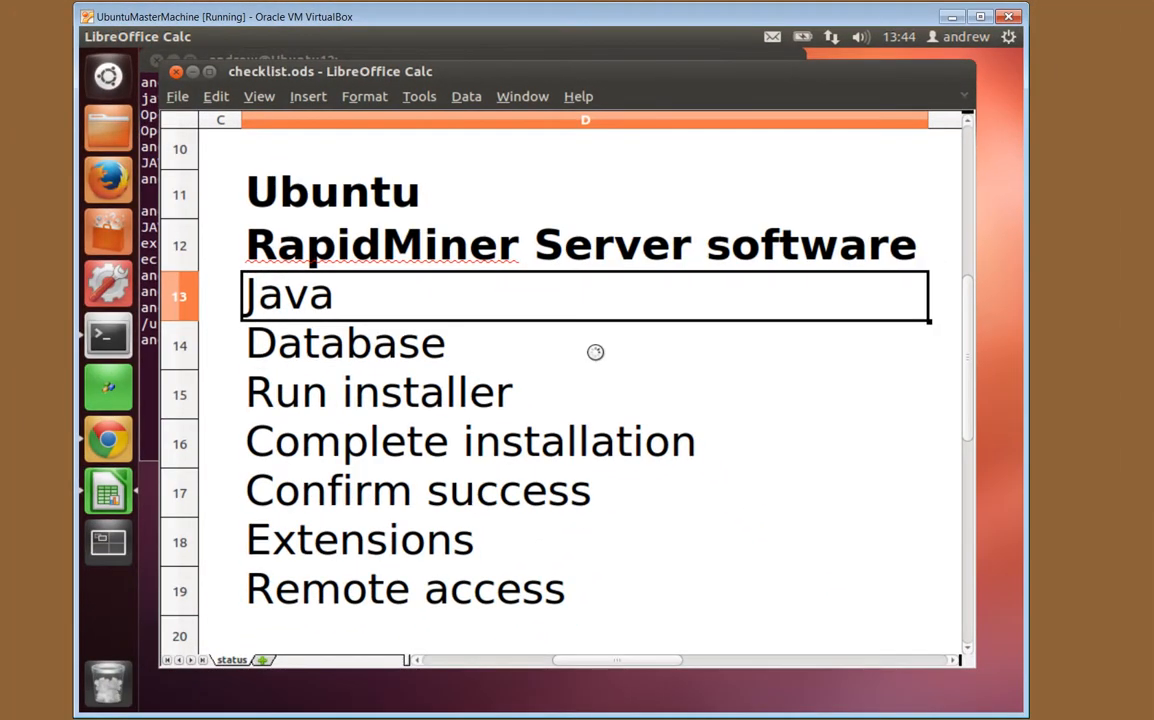
key(ctrl+v)
click(567, 411)
key(ctrl+b)
click(421, 362)
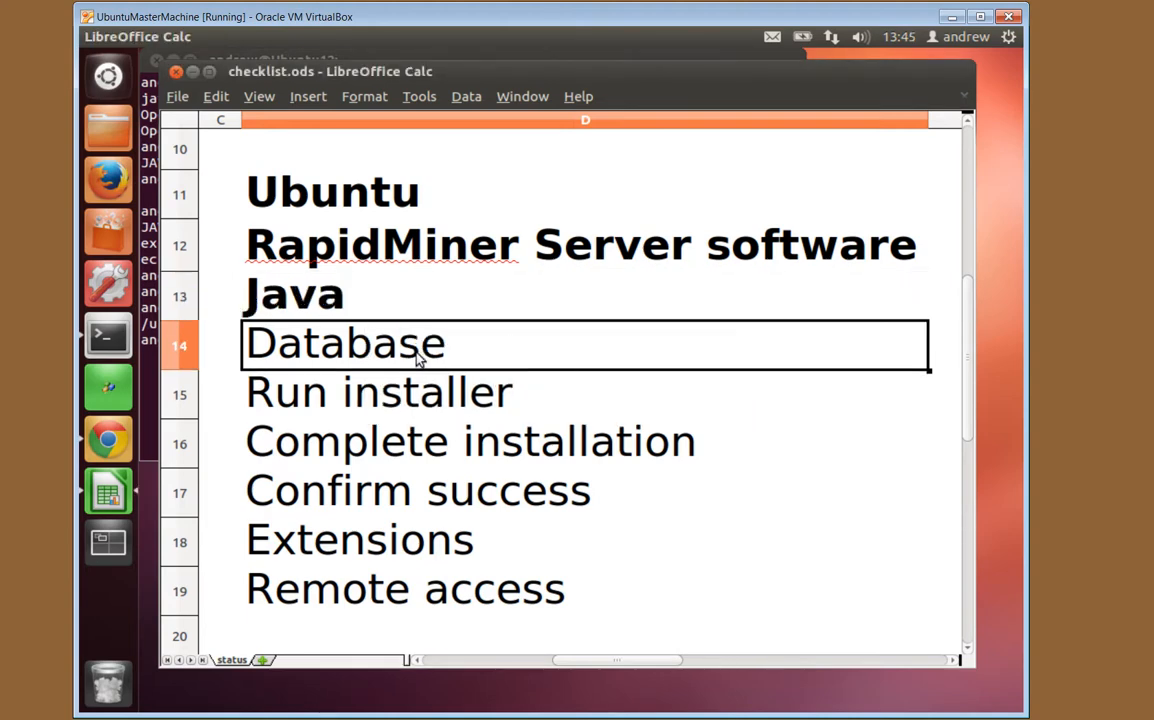
Open Webmin's MySQL Database Server module and the rapidanalytics database, which has no tables
click(108, 448)
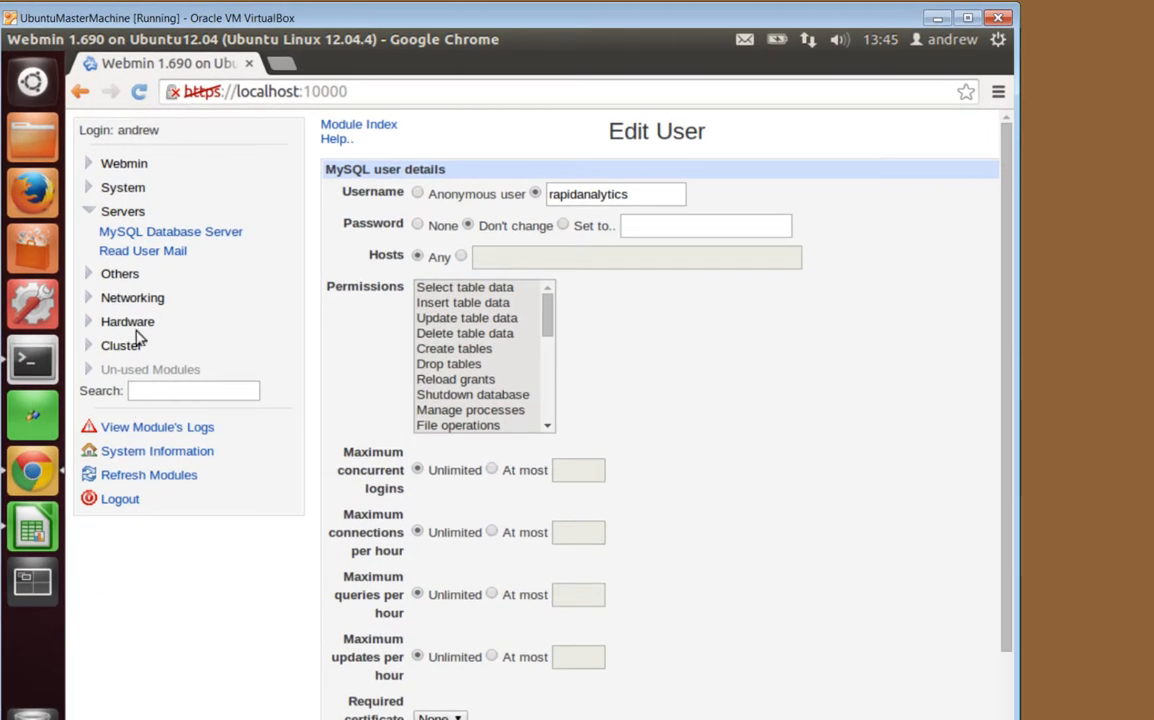
click(125, 231)
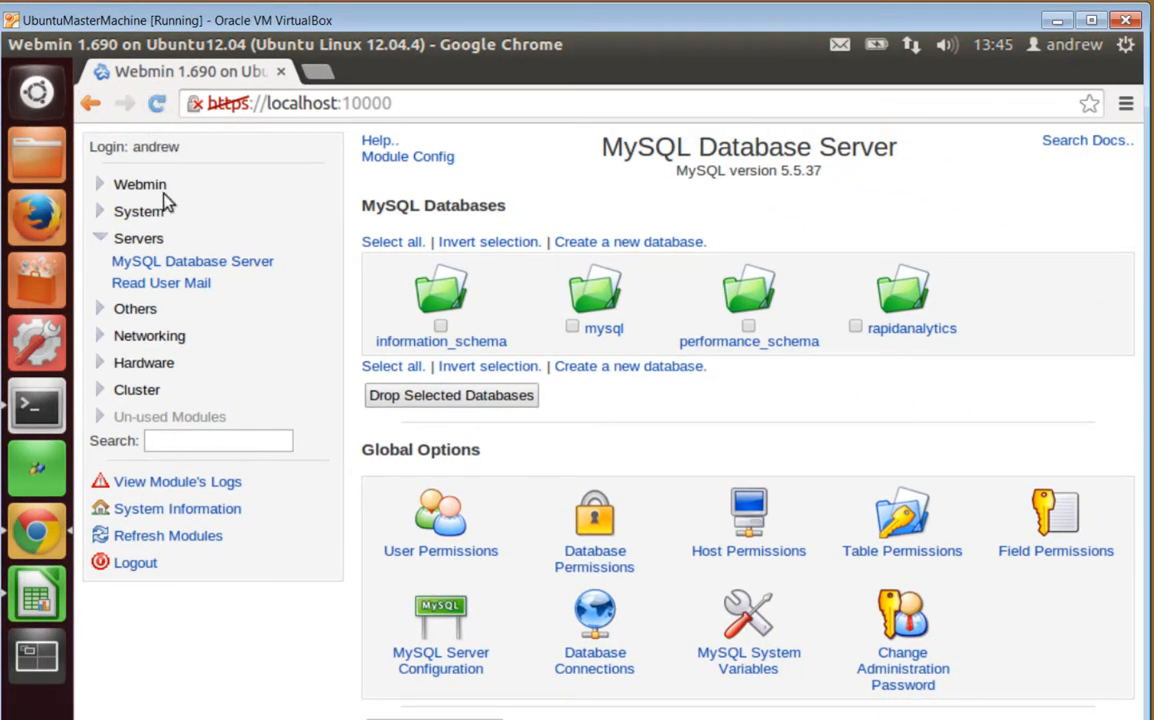
click(130, 213)
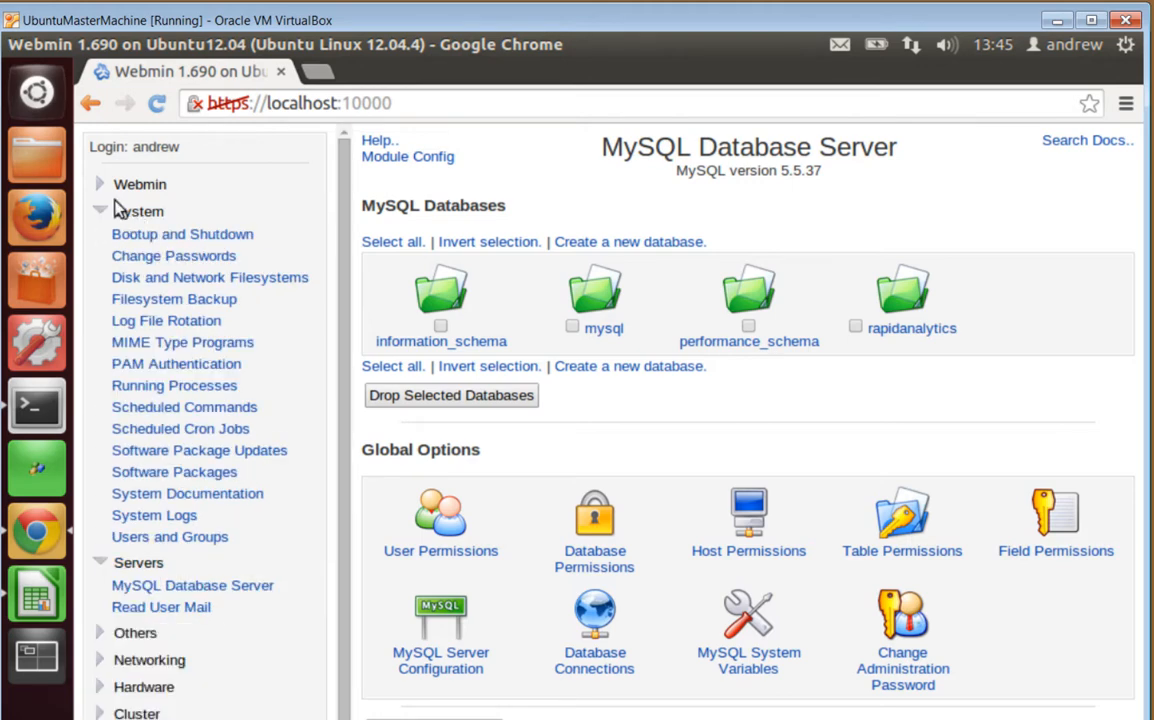
click(131, 214)
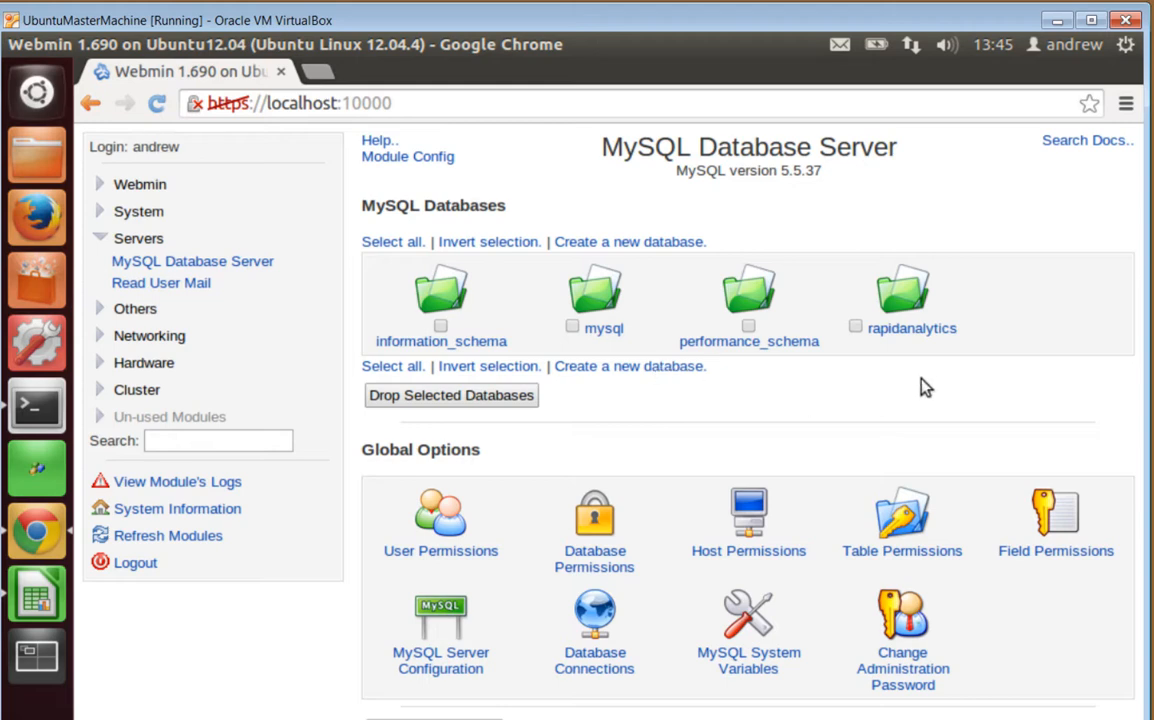
click(920, 338)
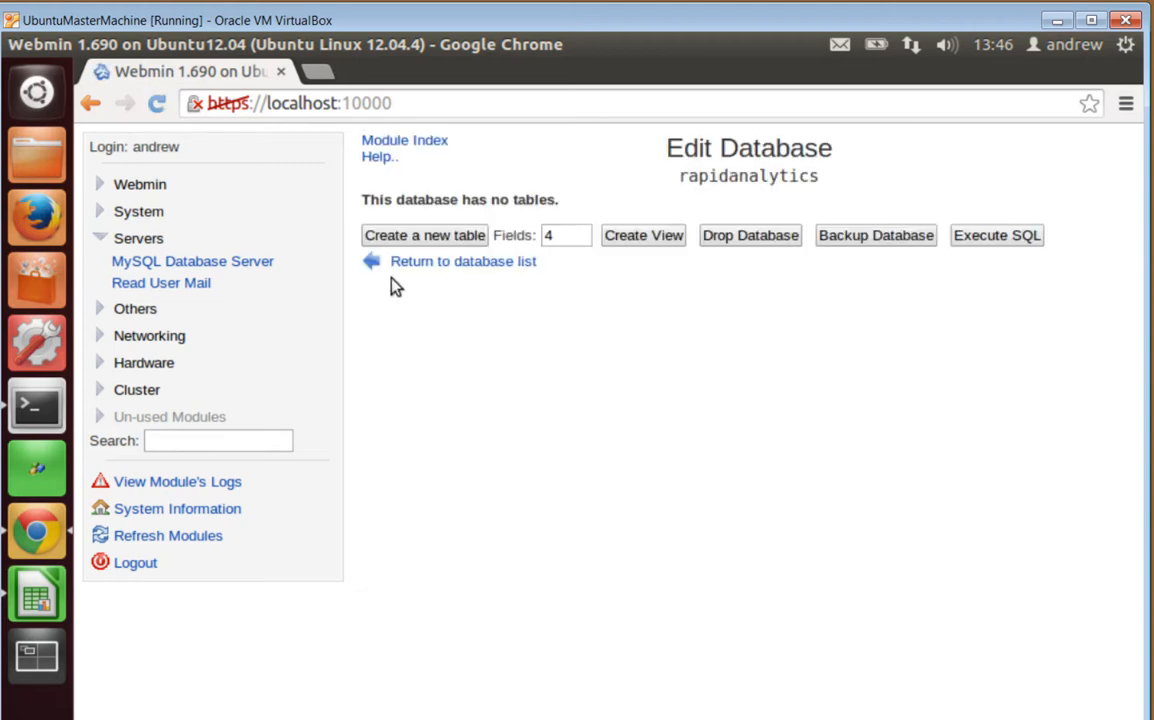
Review the rapidanalytics user's permissions (All, from Any host), then close the Webmin tab
click(445, 263)
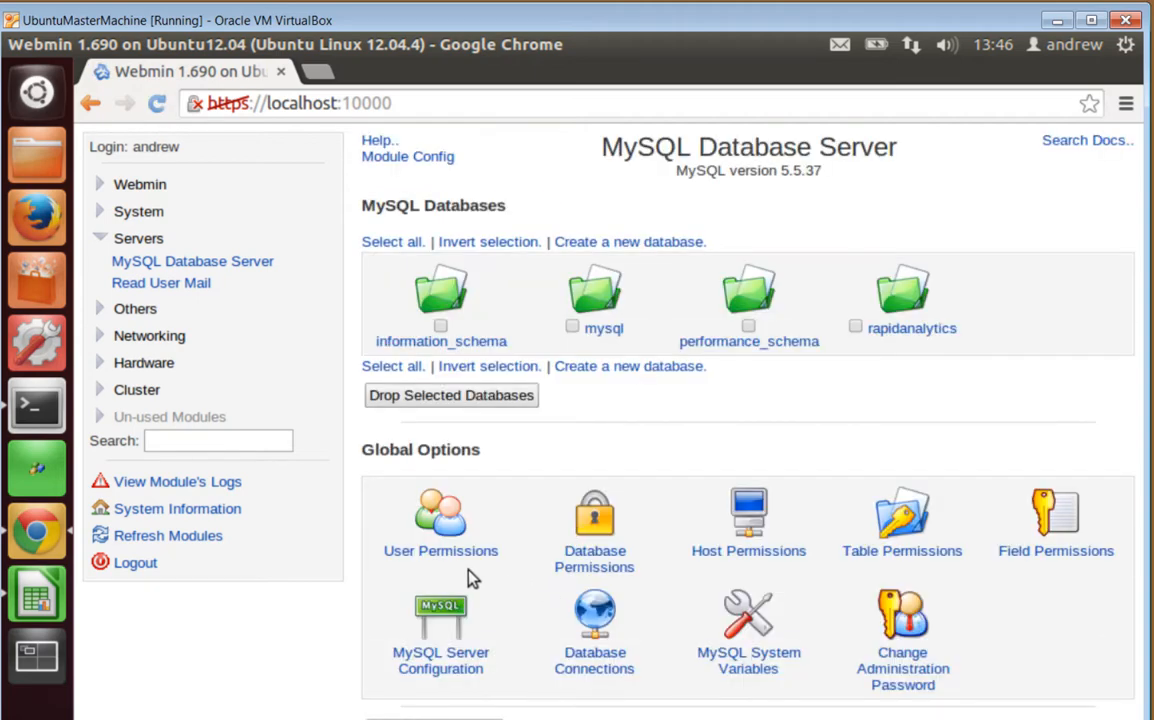
click(445, 563)
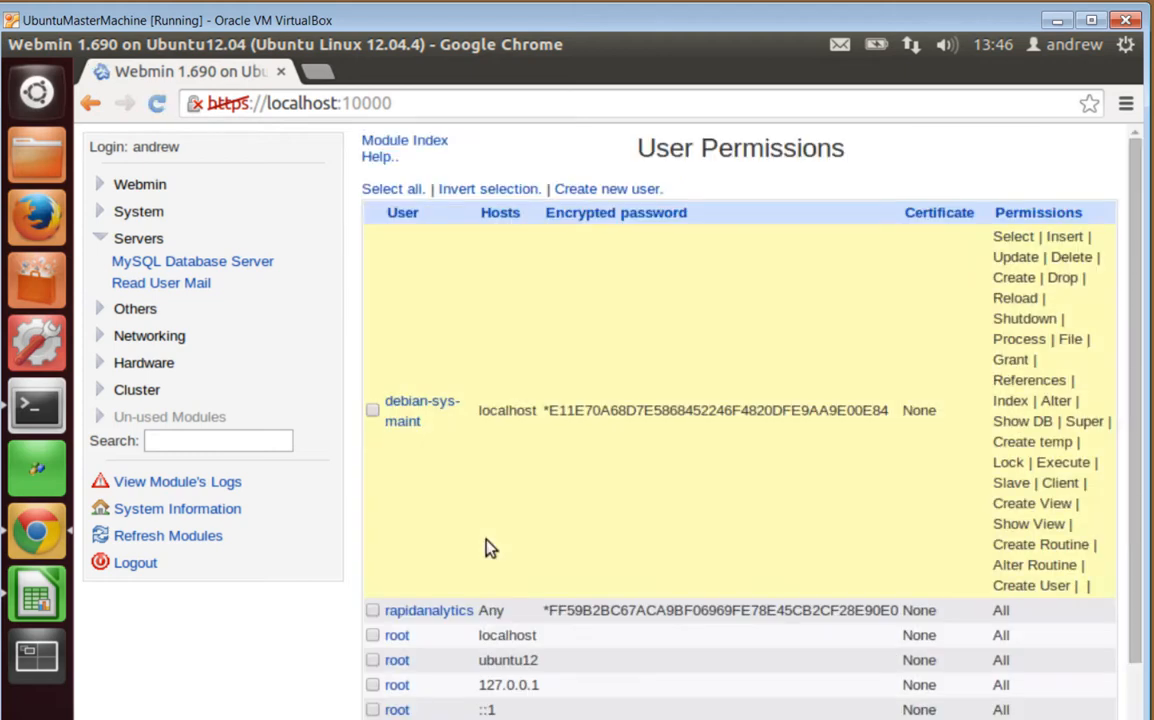
click(417, 616)
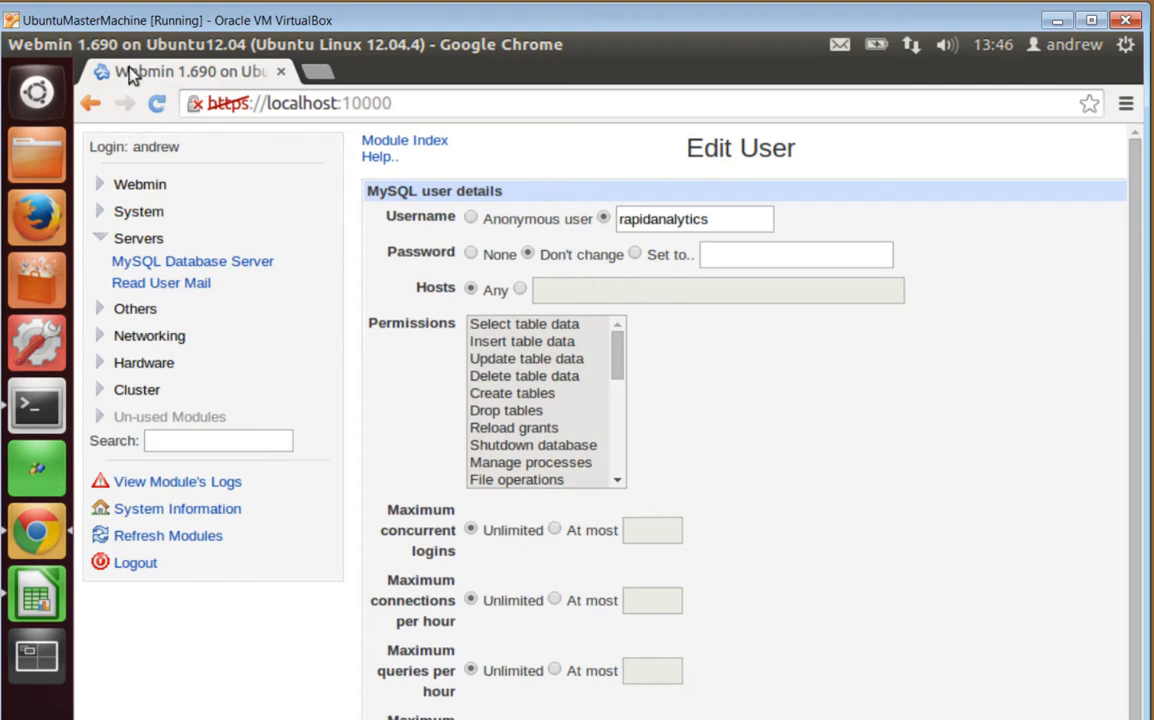
click(282, 74)
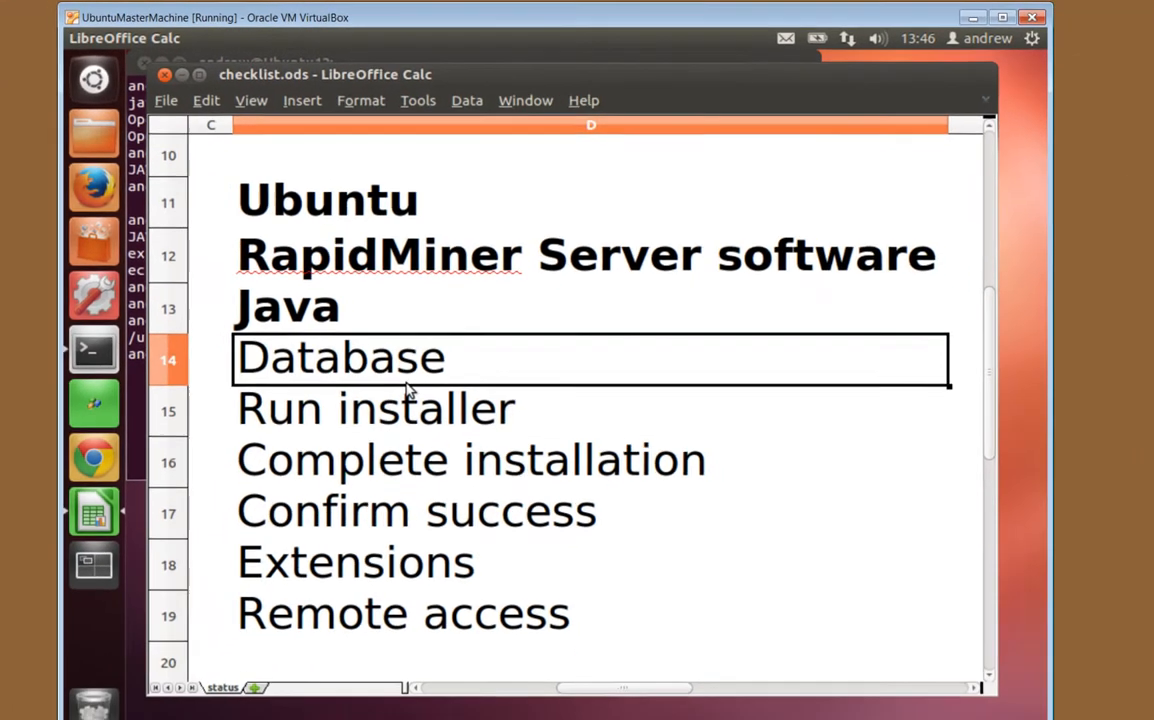
Bold the Database row to mark it done, move to Run installer, and return to the terminal
key(ctrl)
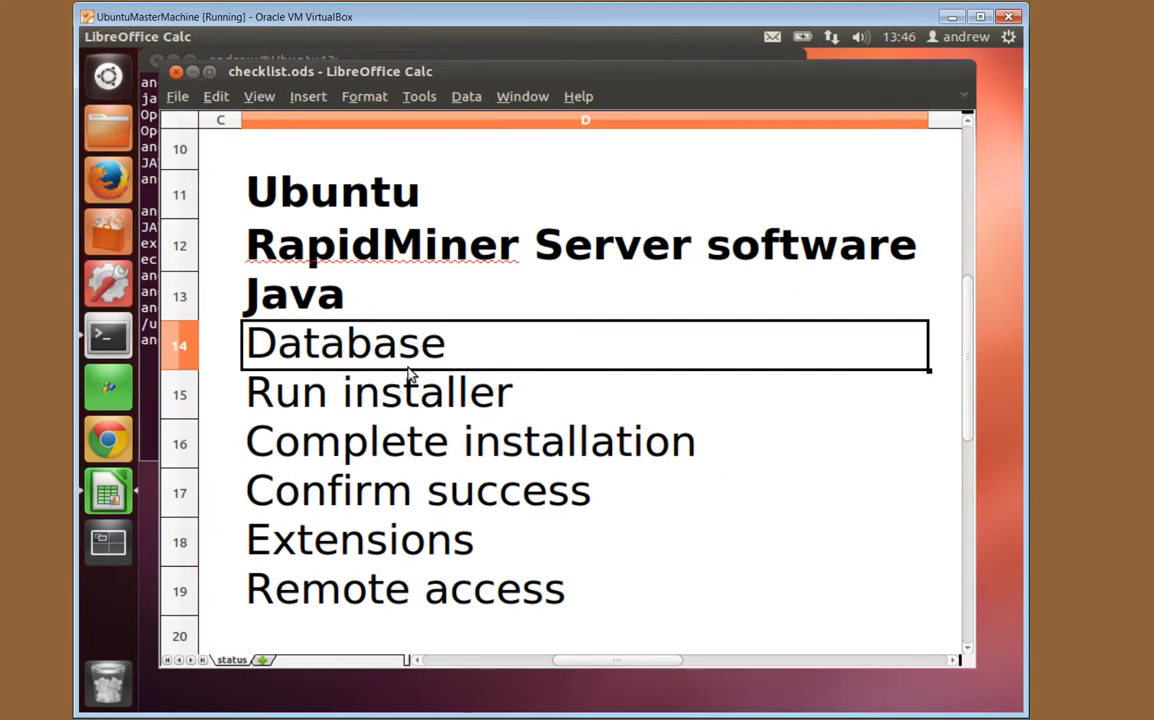
key(ctrl+b)
key(Down)
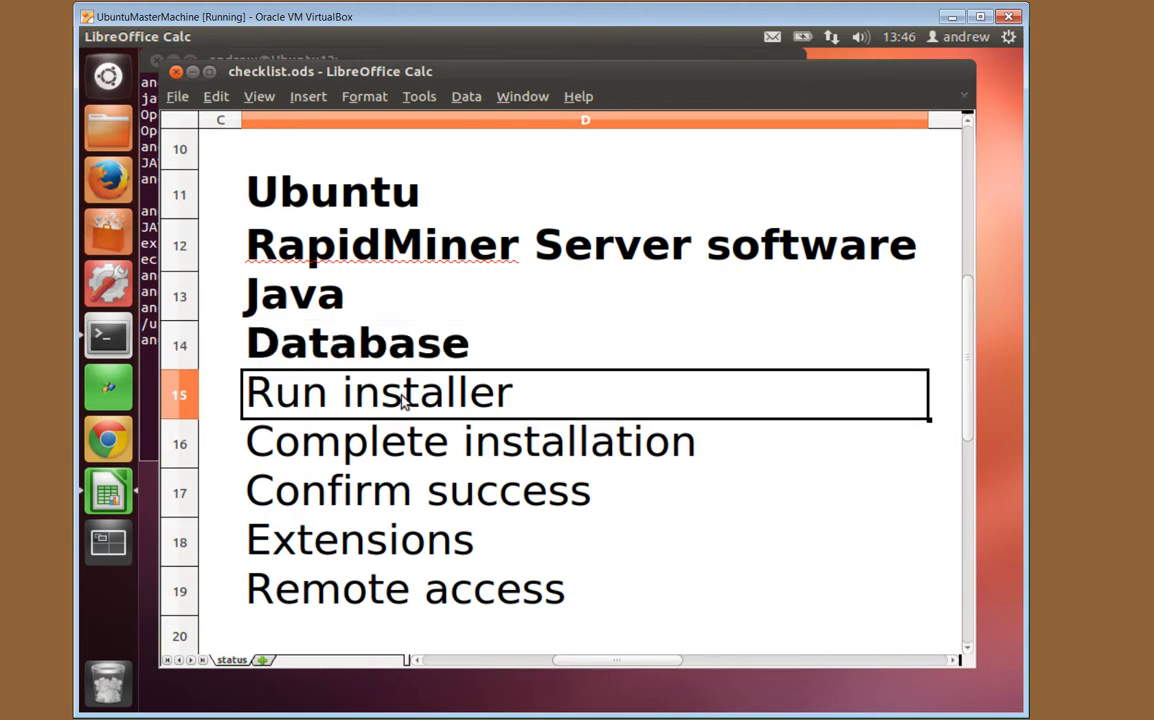
click(112, 339)
Change into RapidMinerServer/rapidminer-server-installer and list its files
text(cd R)
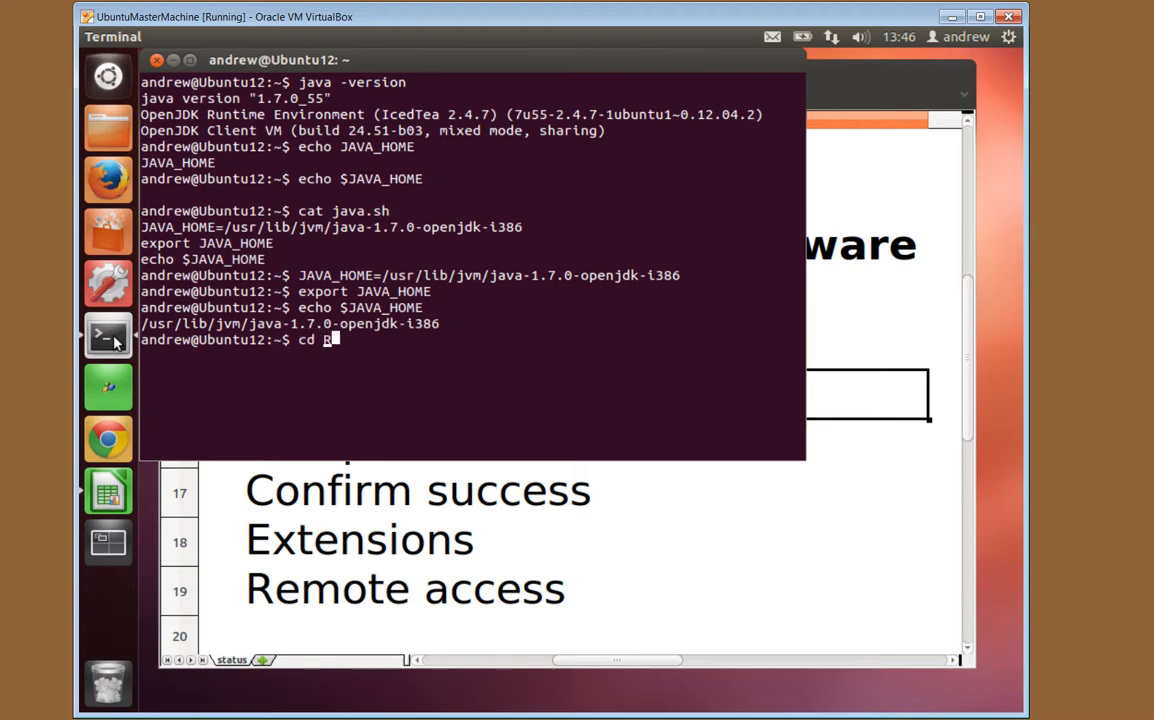
key(Tab)
key(Return)
text(cd r)
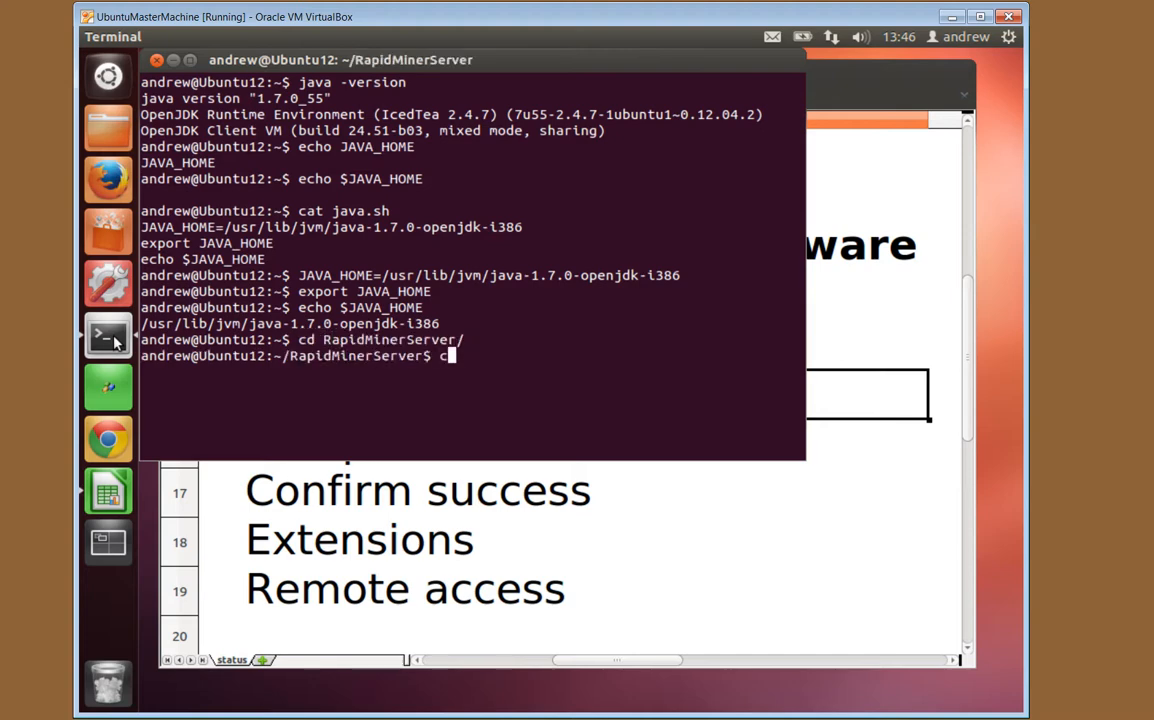
key(Tab)
key(Return)
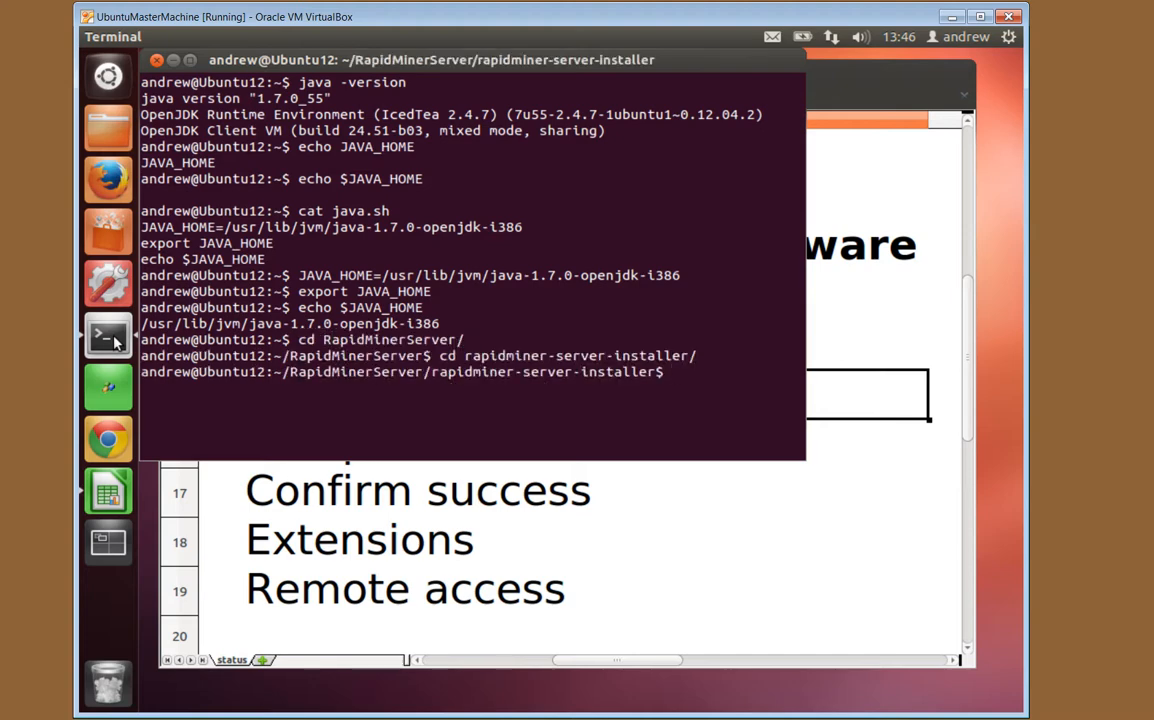
text(ls)
key(Return)
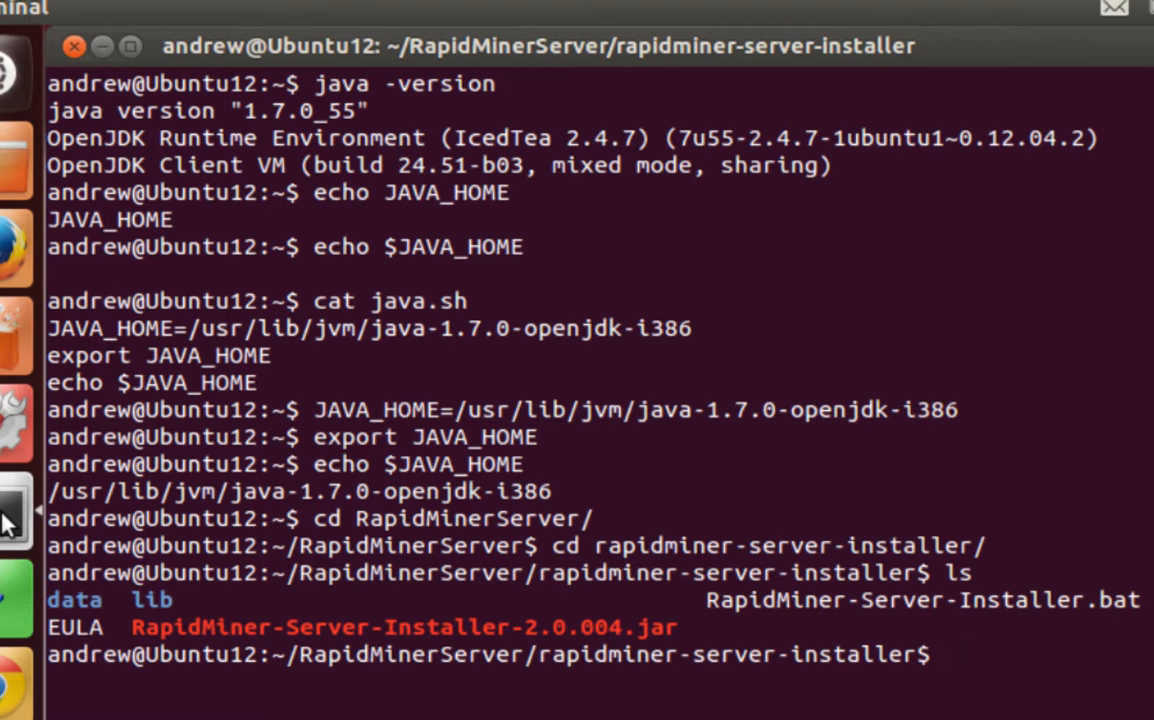
Launch RapidMiner-Server-Installer-2.0.004.jar with java -jar
text(java -jar)
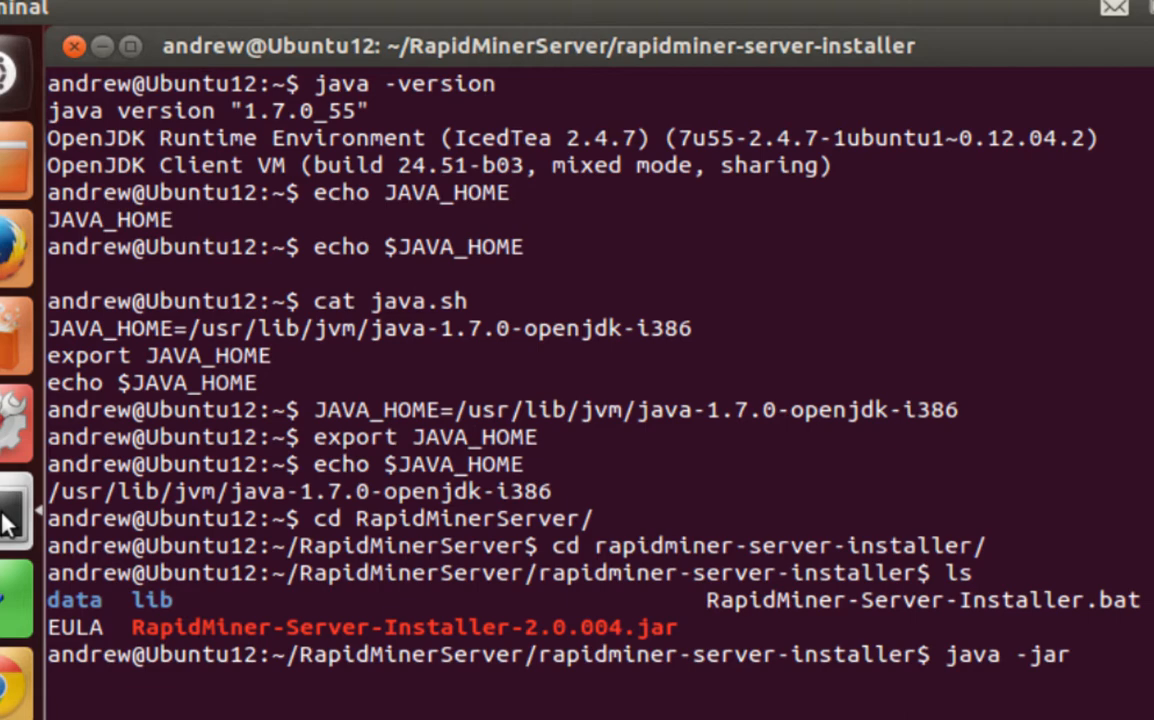
text( R)
key(Tab)
text(-)
key(Tab)
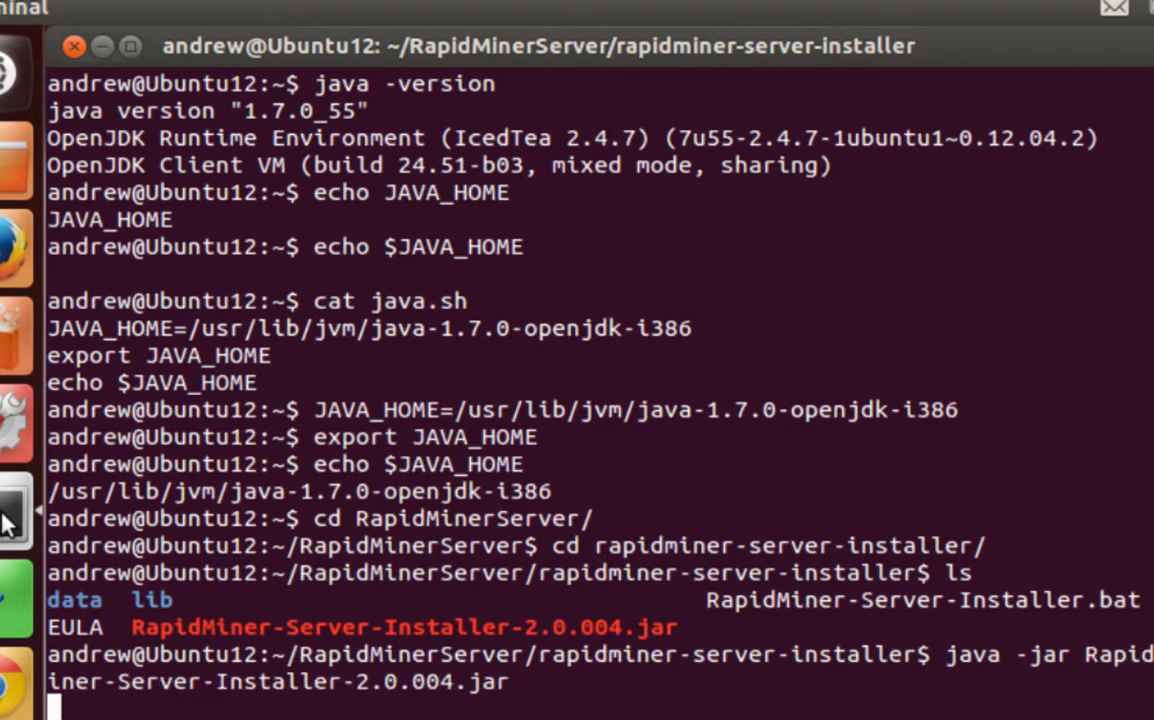
key(Return)
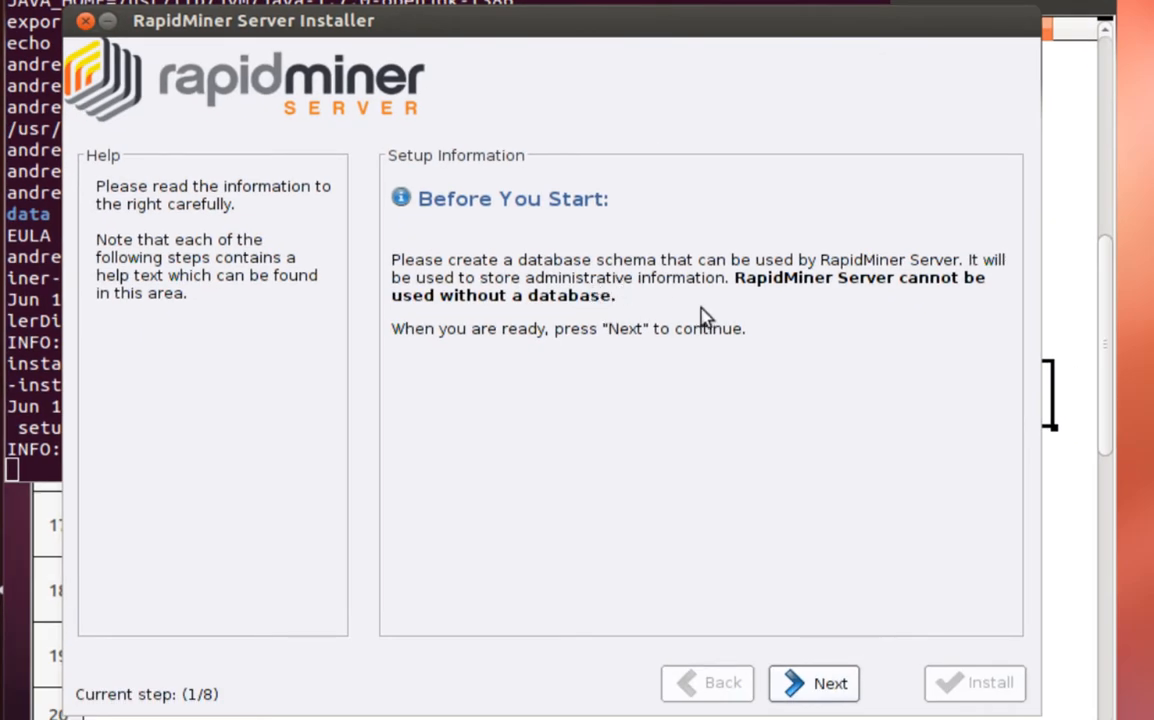
Pass Before You Start, scroll through and accept the EULA, and reach Install Location (3 of 8)
click(843, 688)
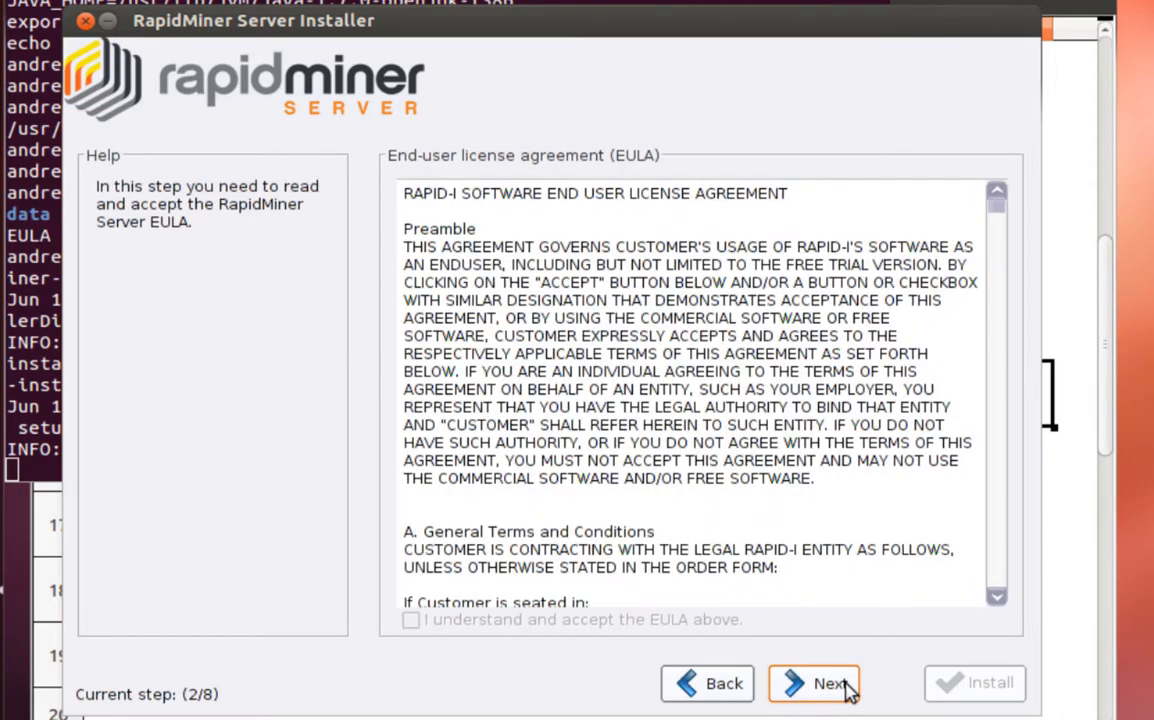
drag(1003, 214, 1005, 590)
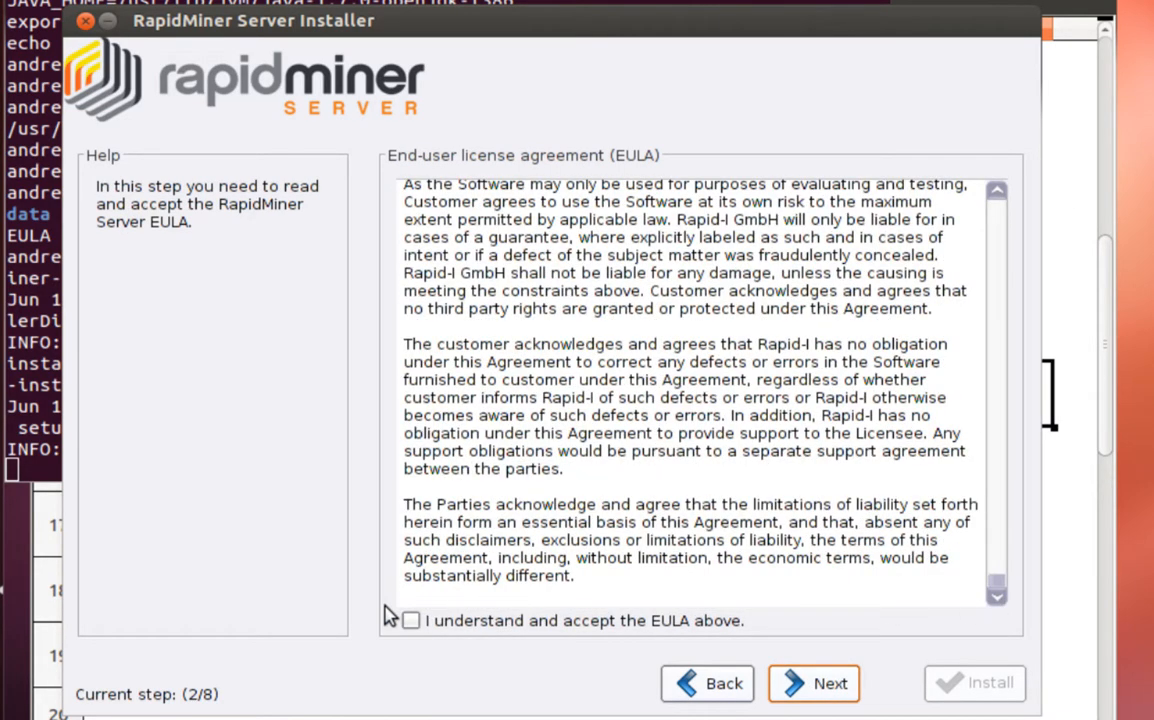
click(410, 620)
click(783, 683)
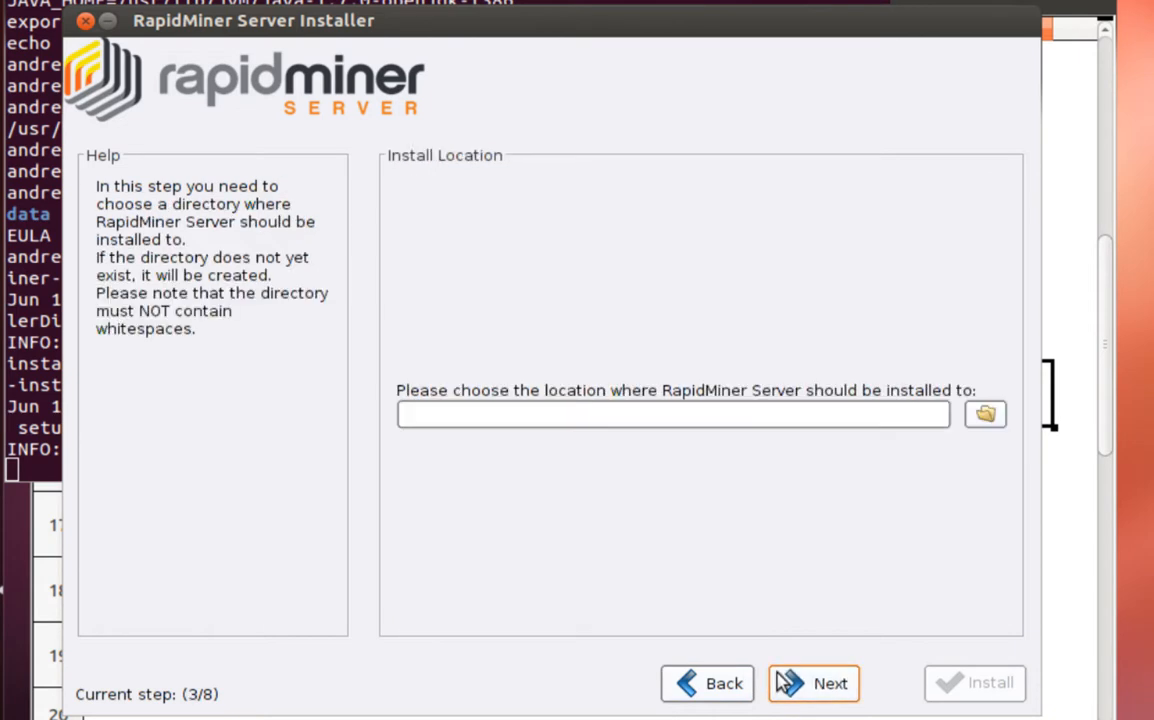
Choose the home directory's RapidMinerServer folder as install location and proceed to the License step
click(654, 416)
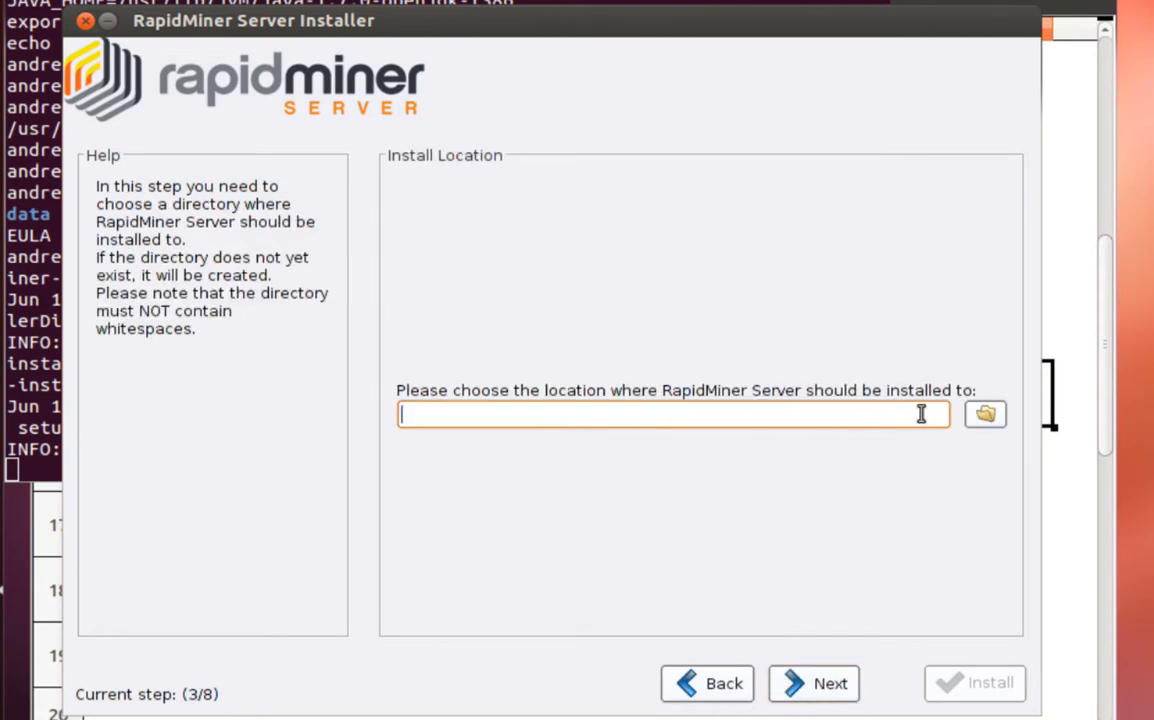
click(975, 420)
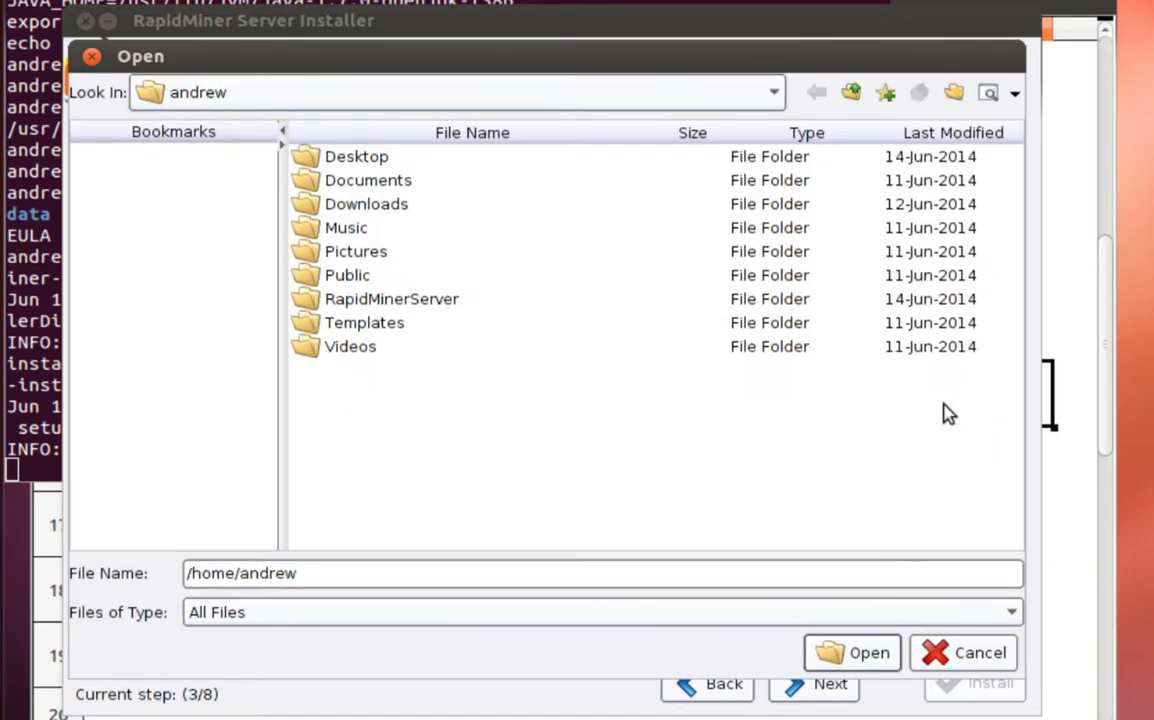
click(392, 305)
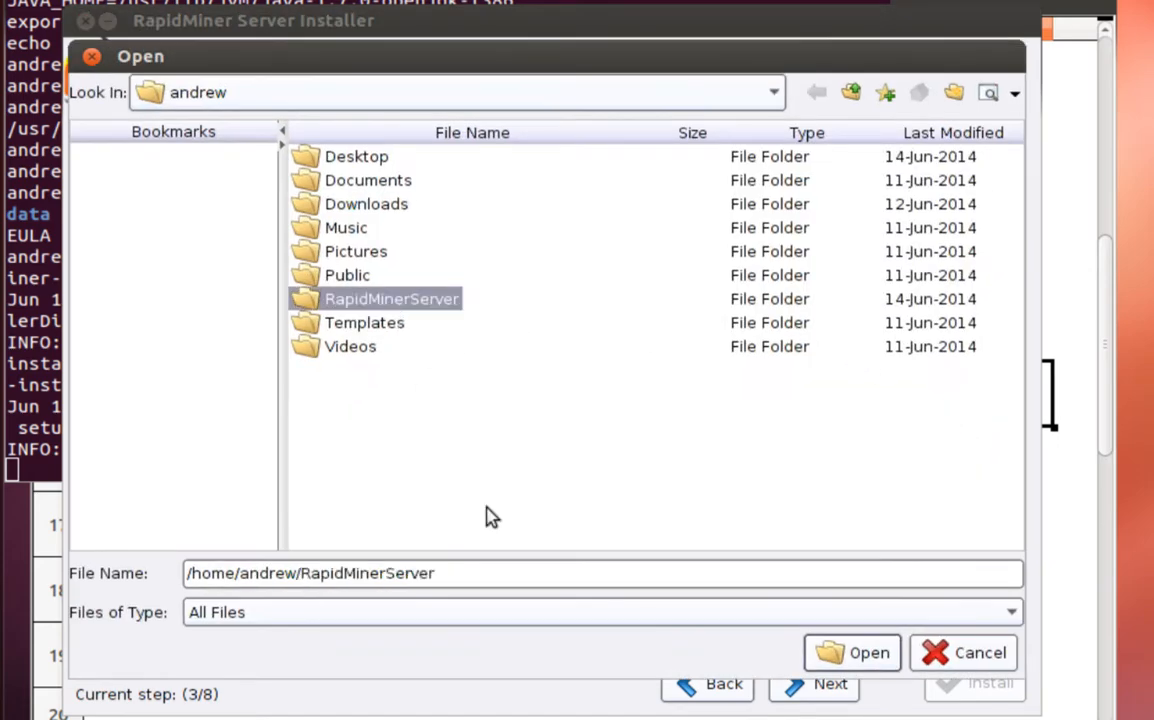
click(870, 660)
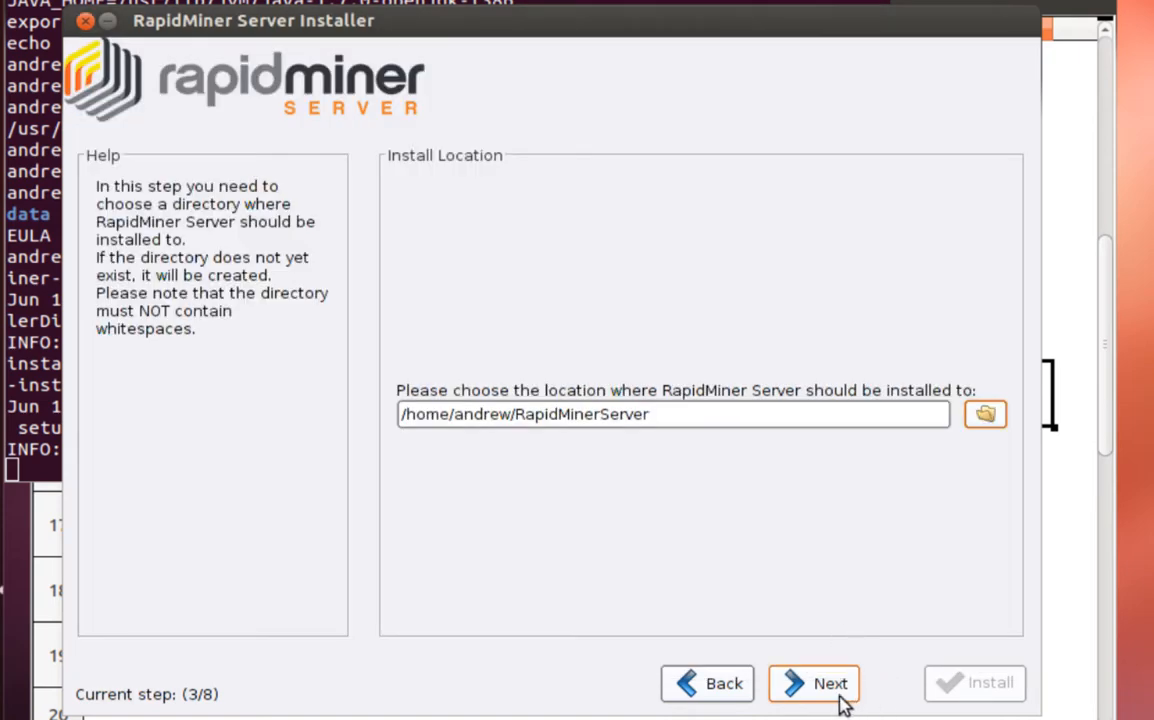
click(840, 695)
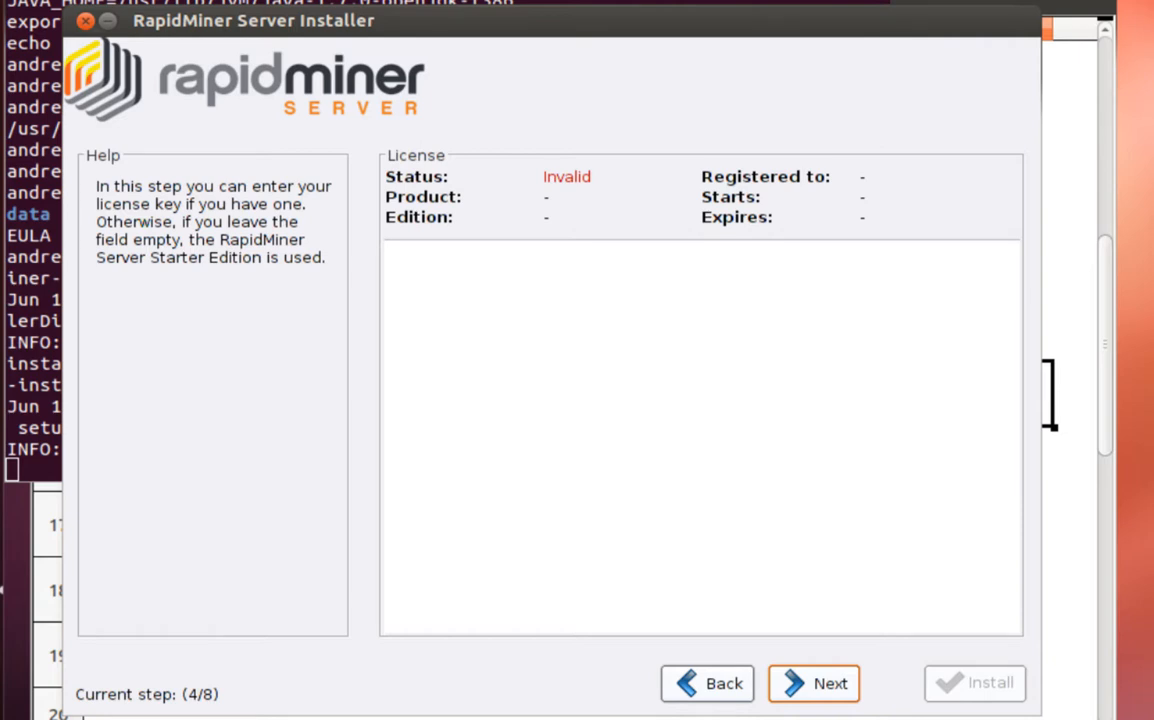
Leave the licence empty and keep hostname Ubuntu12, port 8080, 1024 MB memory
click(814, 690)
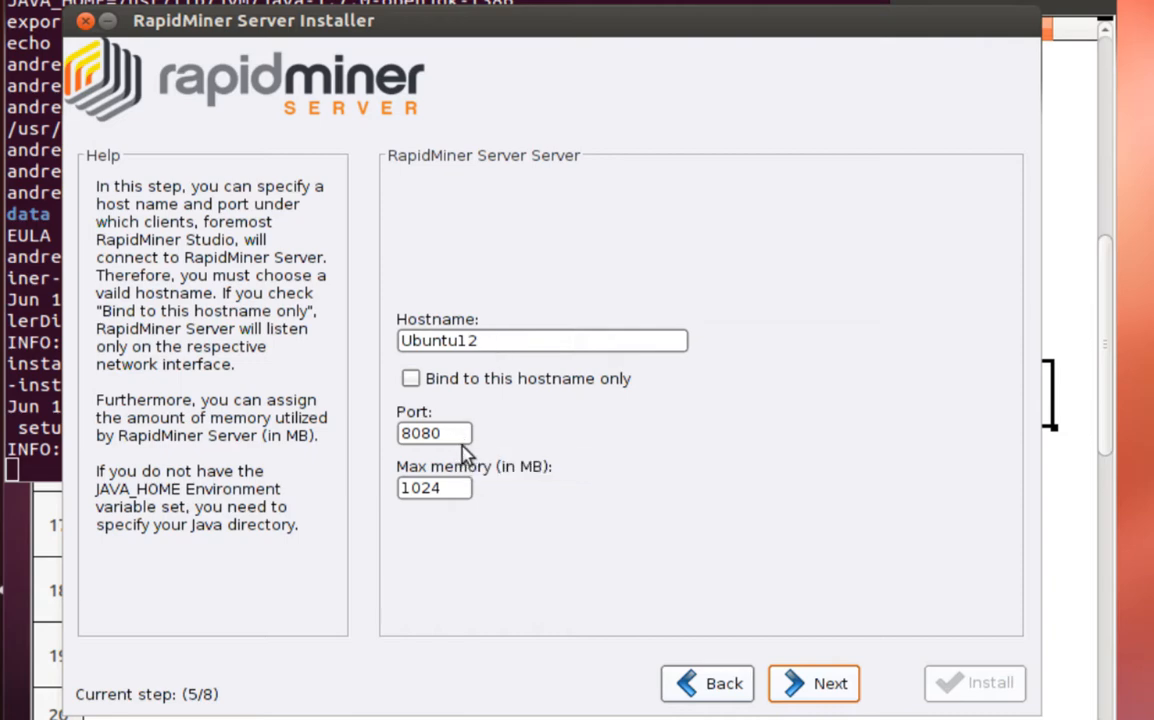
click(819, 683)
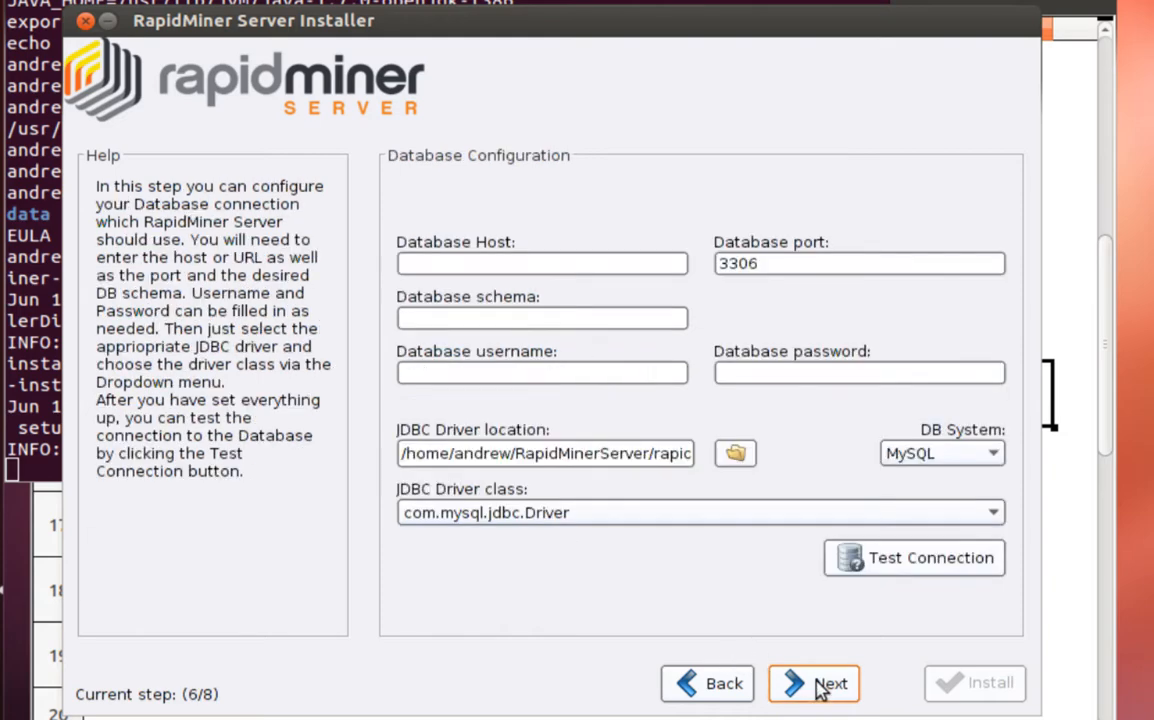
Enter localhost as the database host and keep MySQL as the database system
click(592, 265)
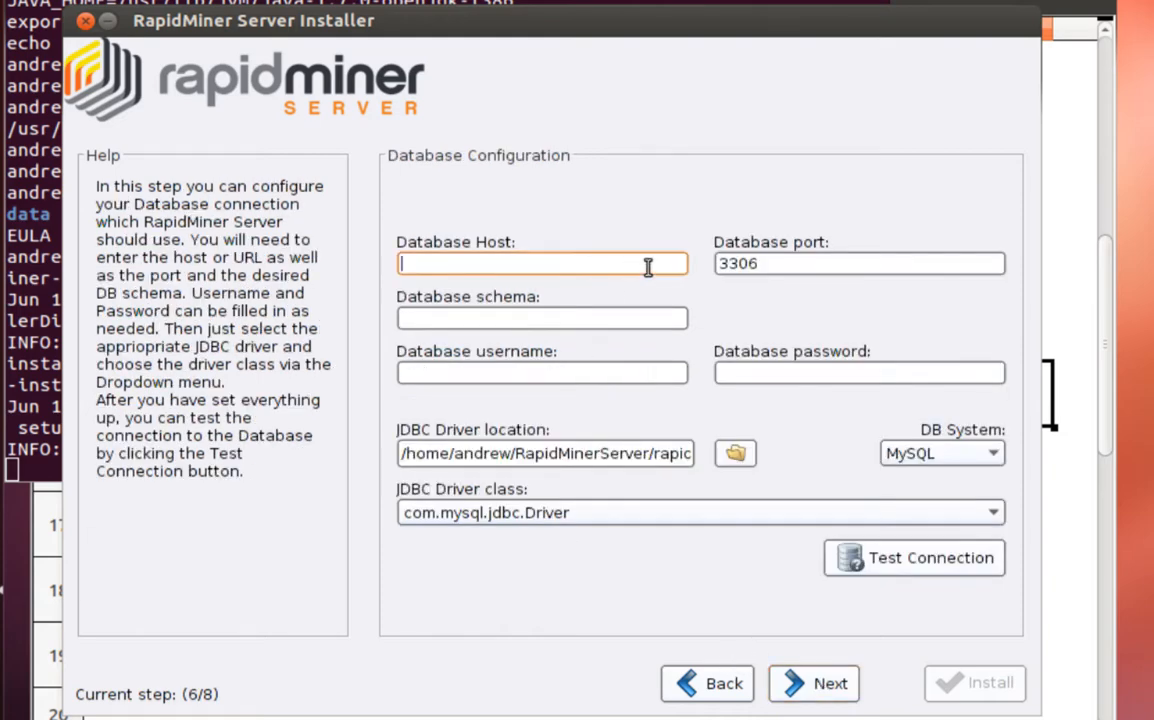
text(local)
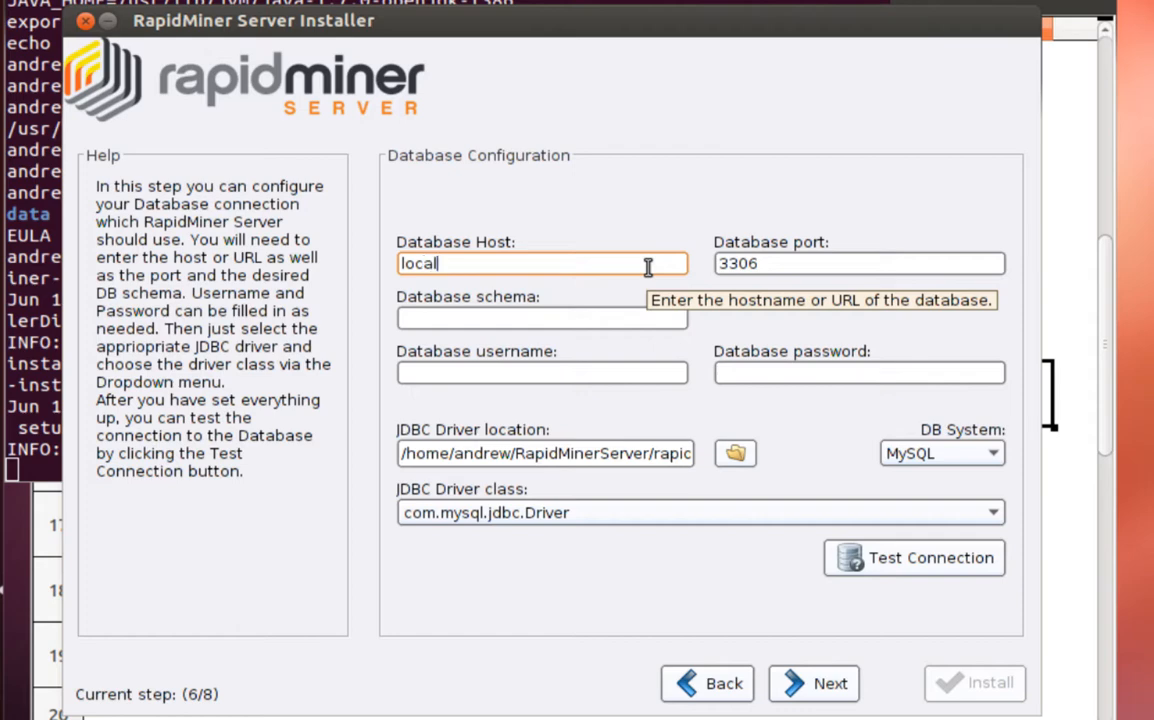
text(host)
key(Tab)
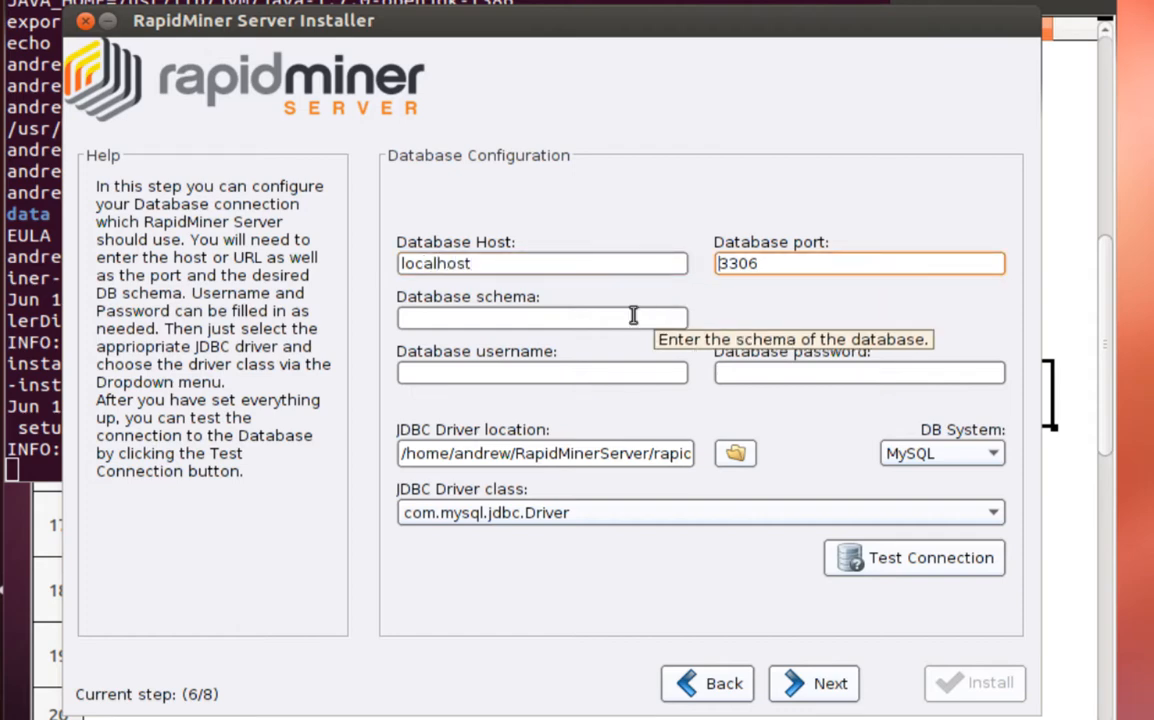
click(629, 321)
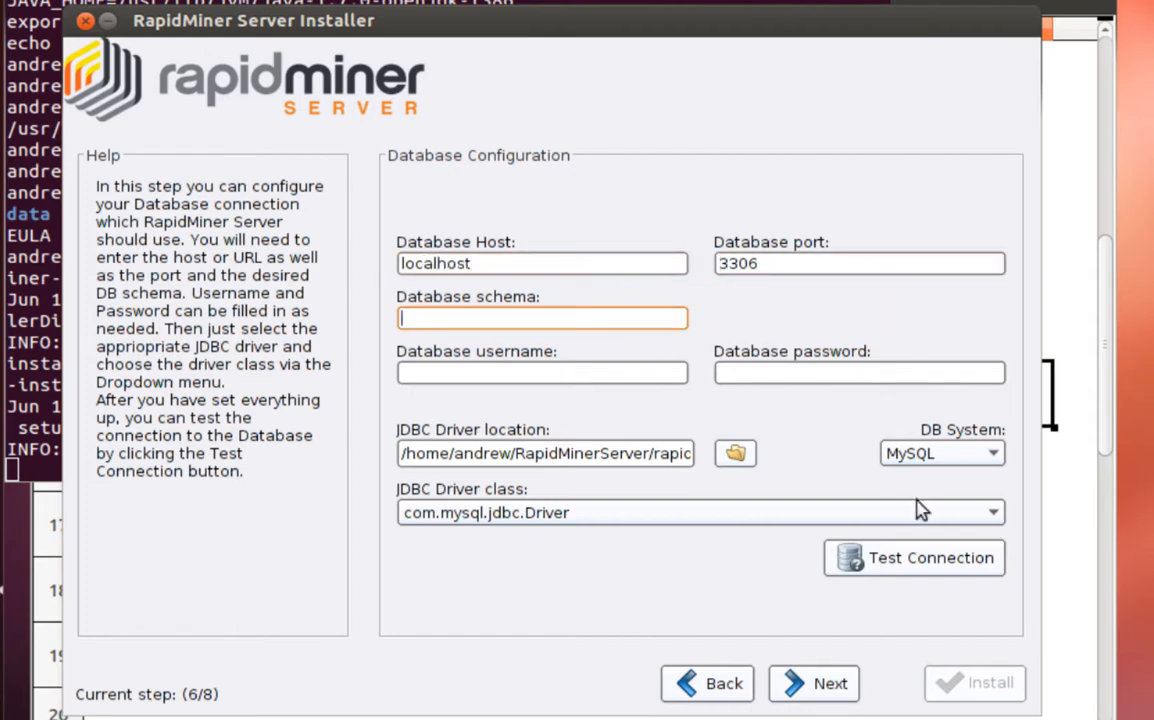
click(991, 456)
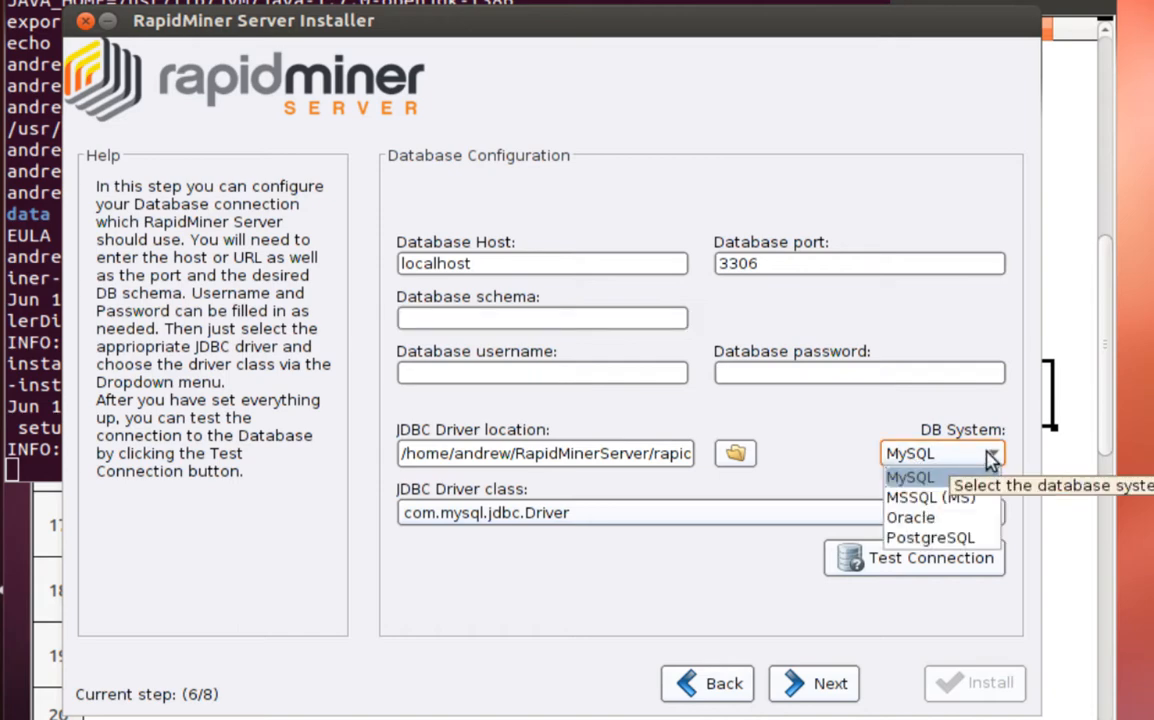
click(840, 412)
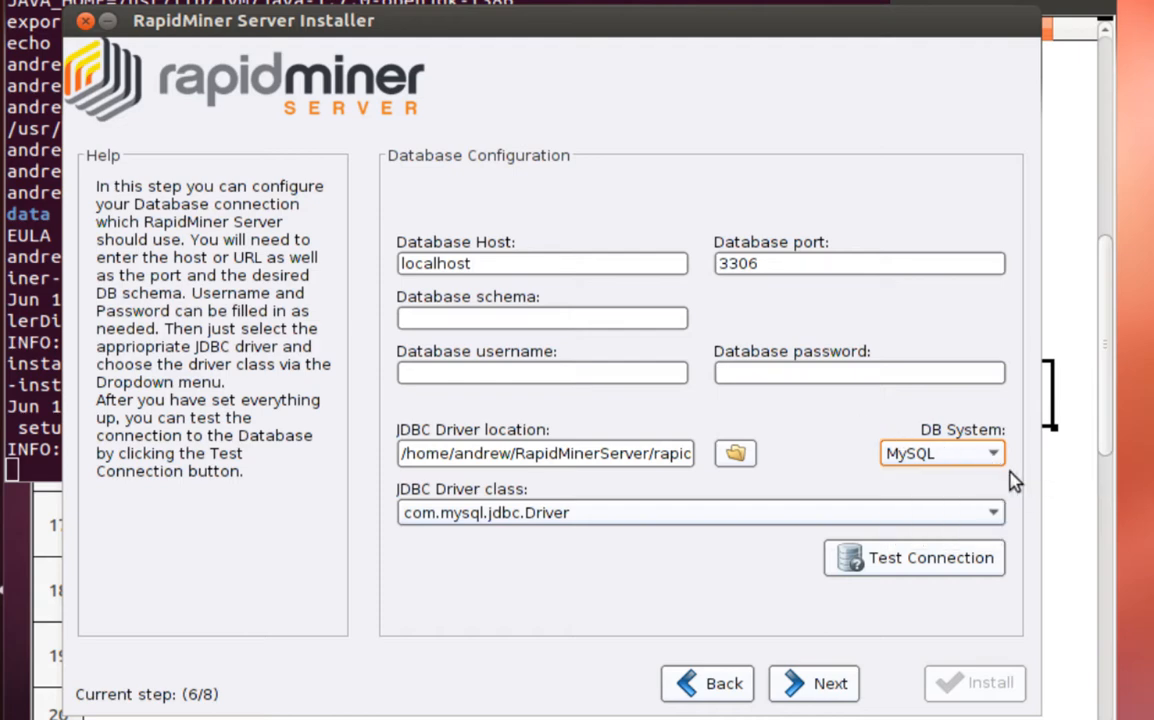
Enter schema and user rapidanalytics plus the password, and confirm the connection test succeeds
click(537, 317)
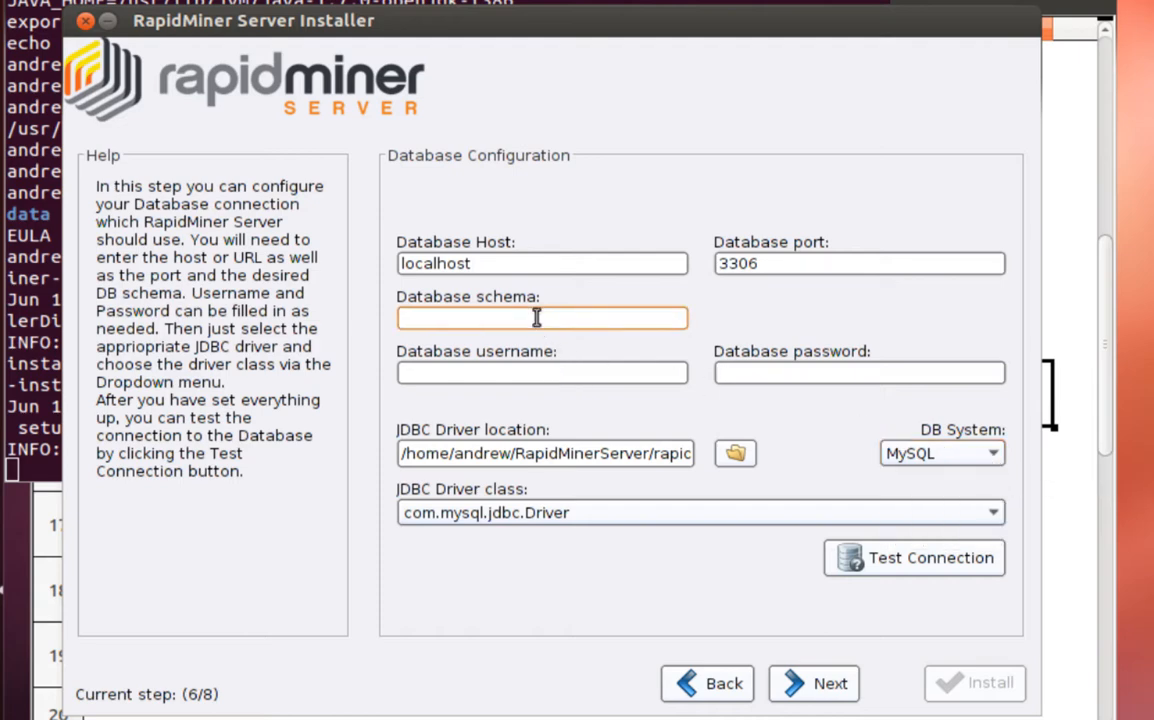
text(rapidan)
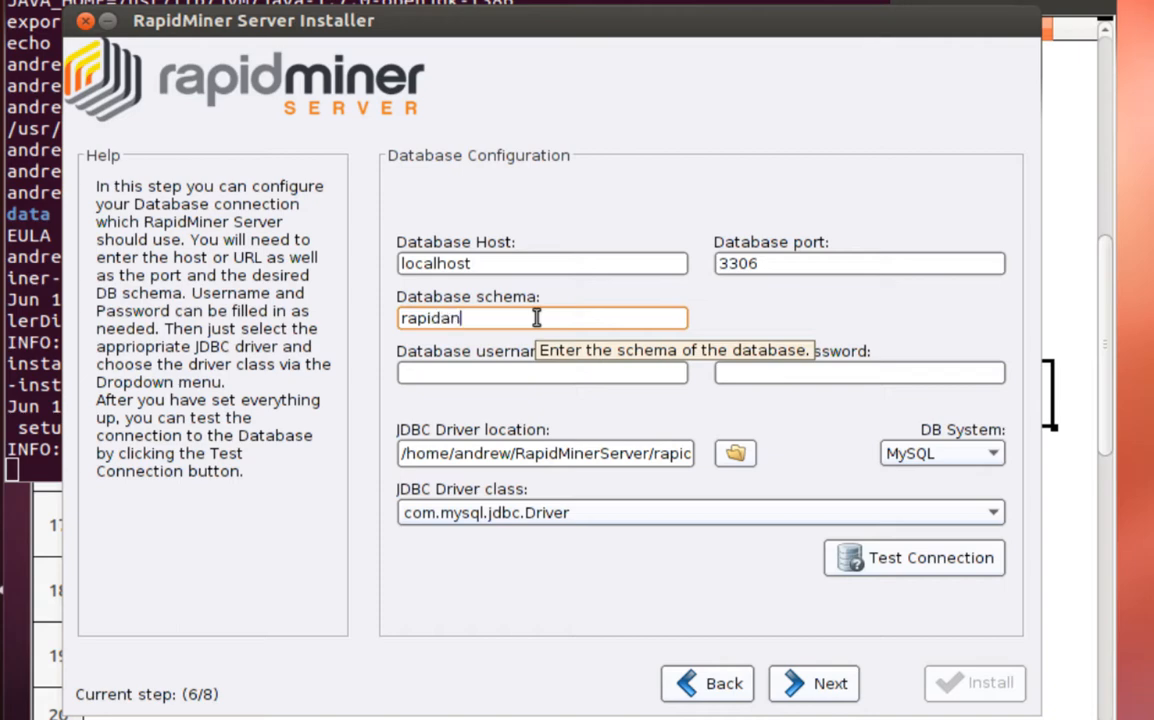
text(alytics)
key(Tab)
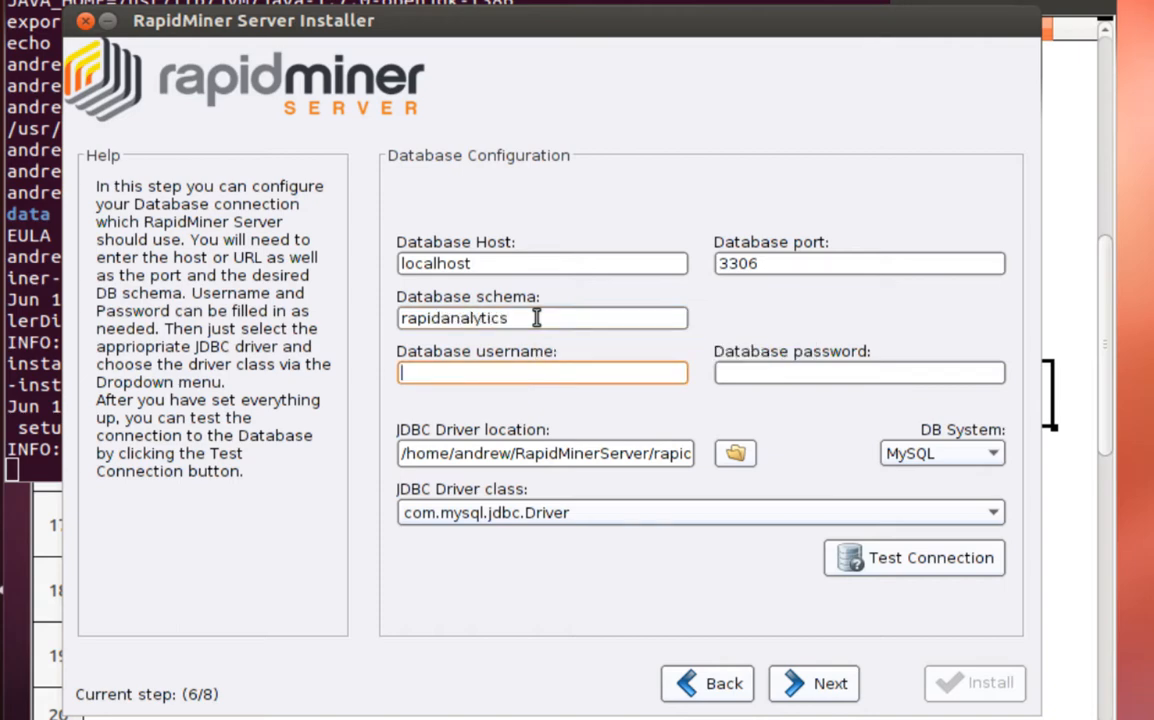
text(rapidanalytics)
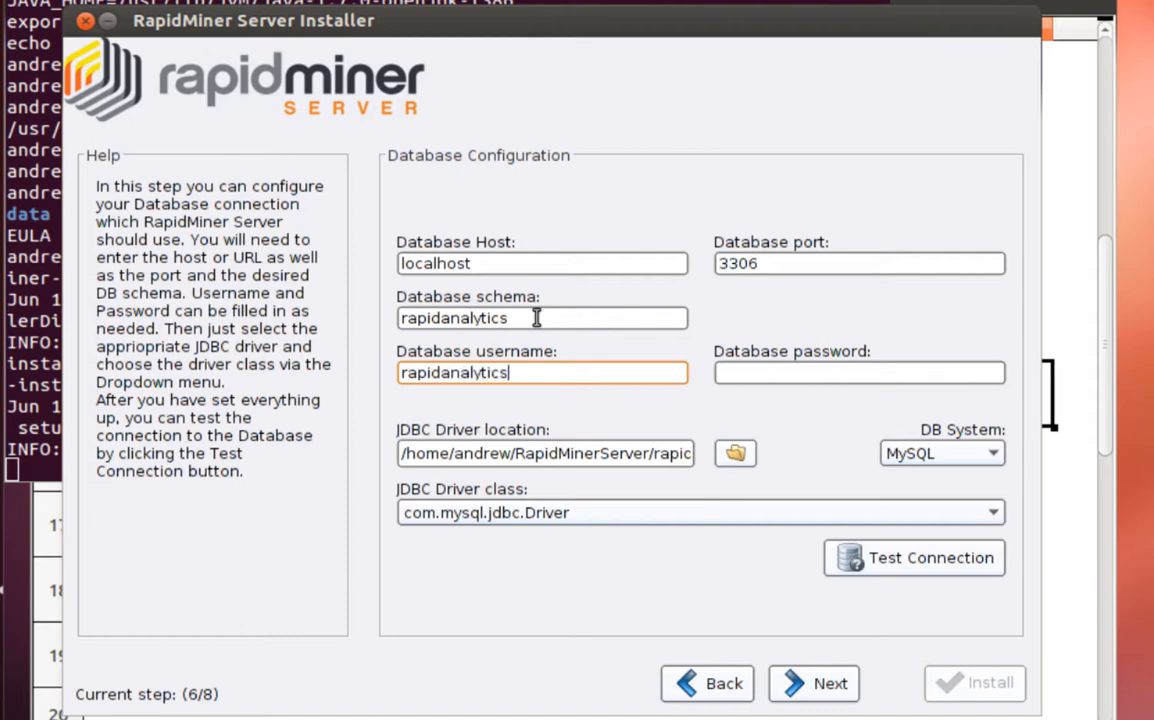
key(Tab)
text(rapidminer)
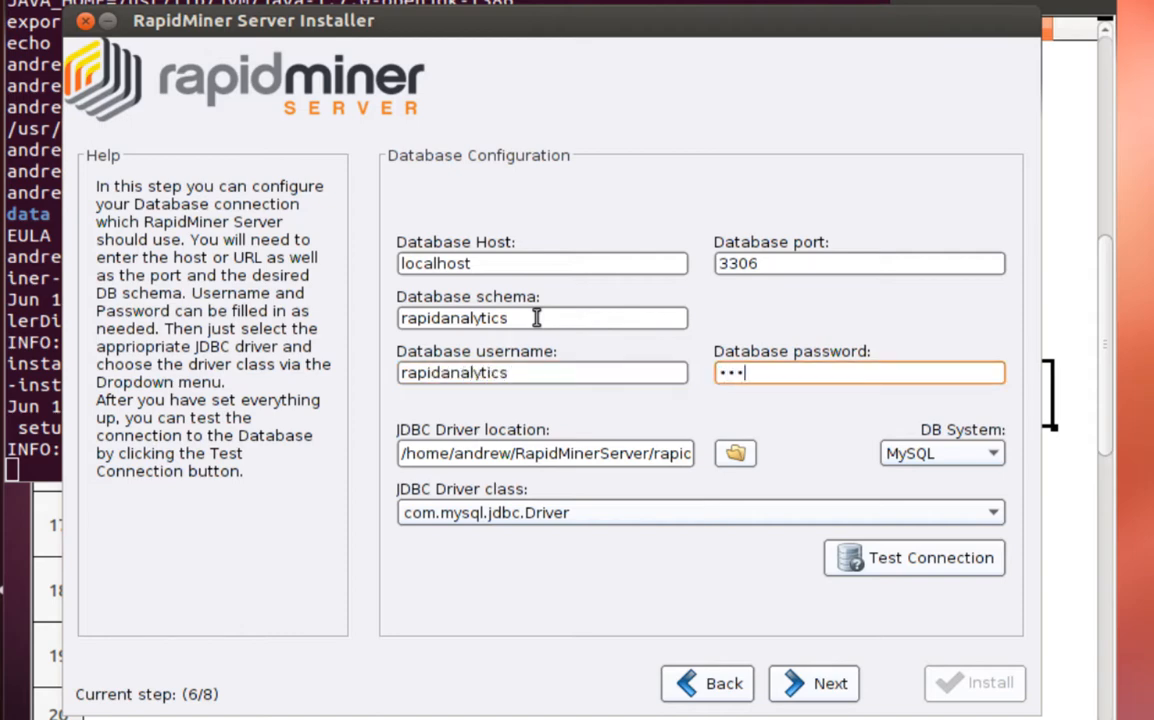
text(t)
click(912, 578)
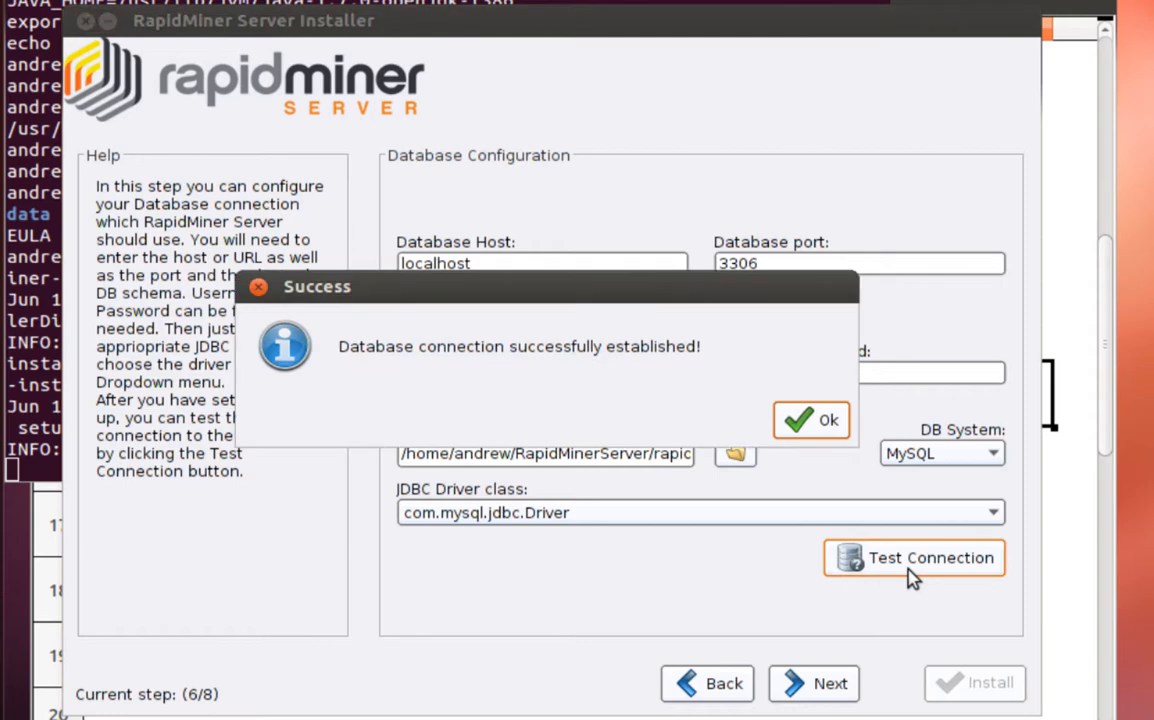
click(808, 420)
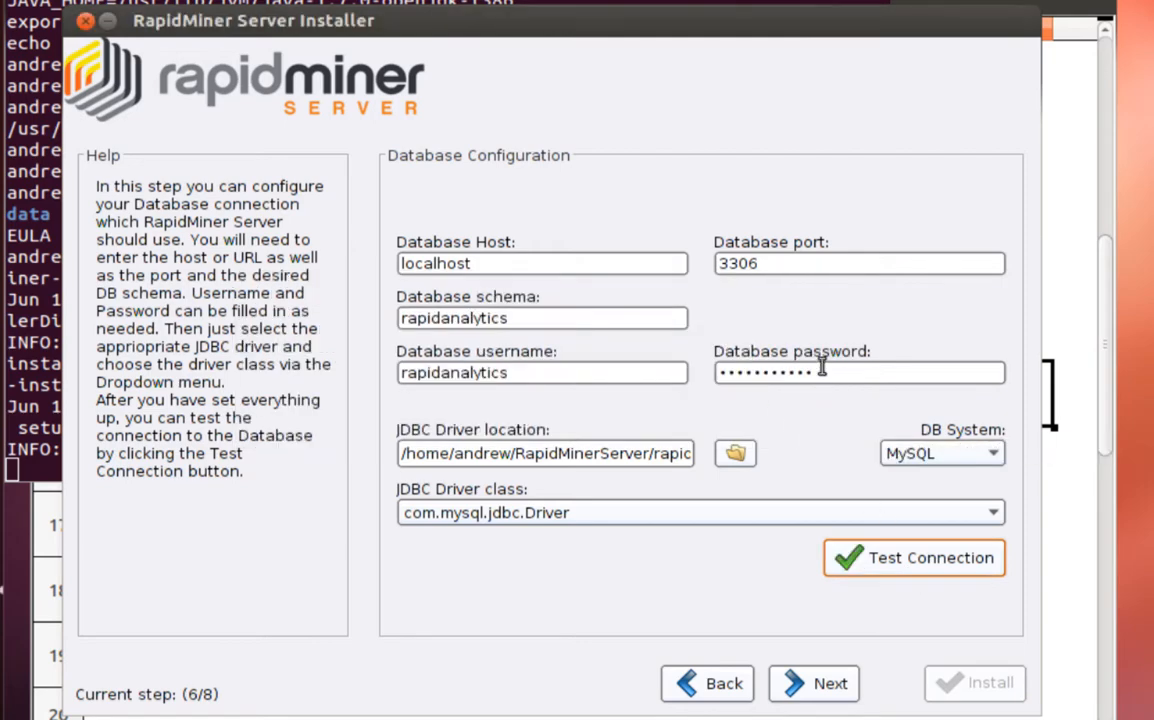
Skip the mail server step, install RapidMiner Server, and acknowledge the success message
click(830, 688)
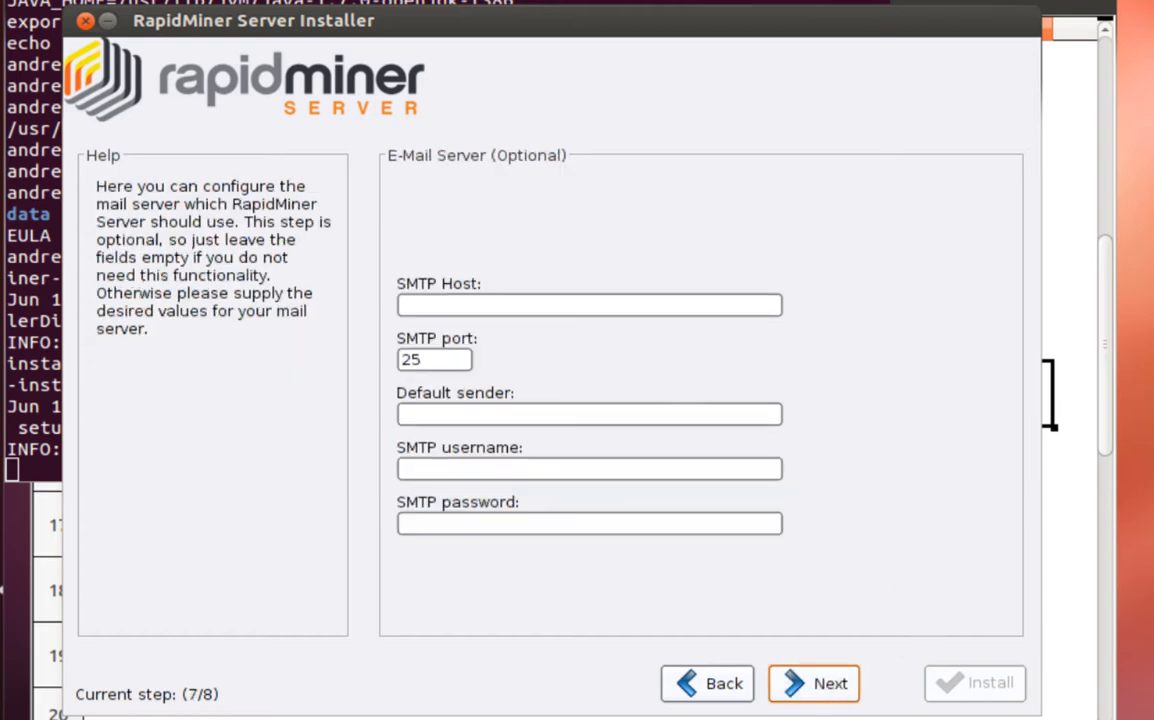
click(800, 690)
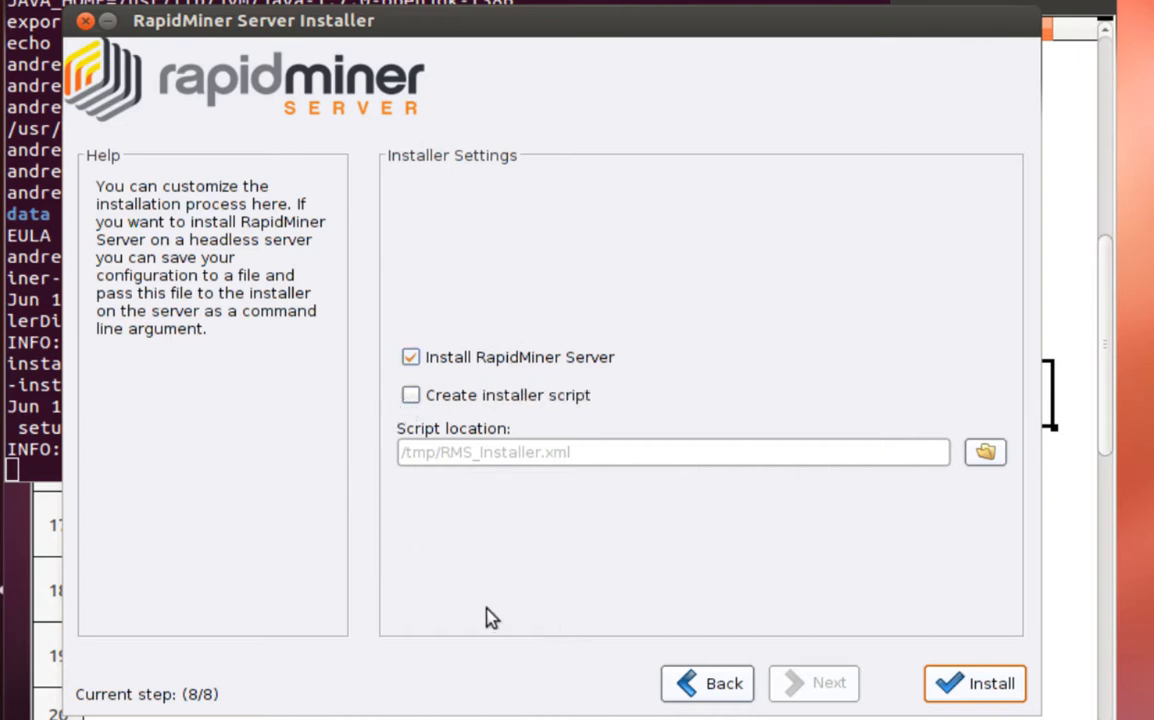
click(990, 685)
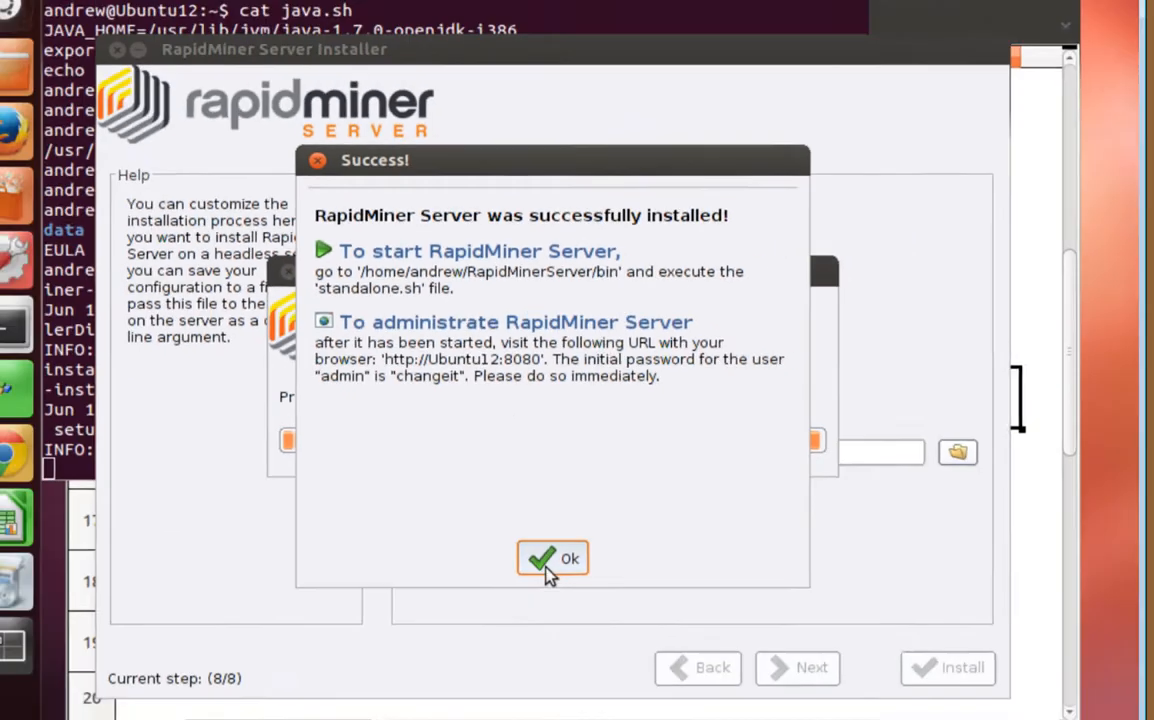
click(557, 652)
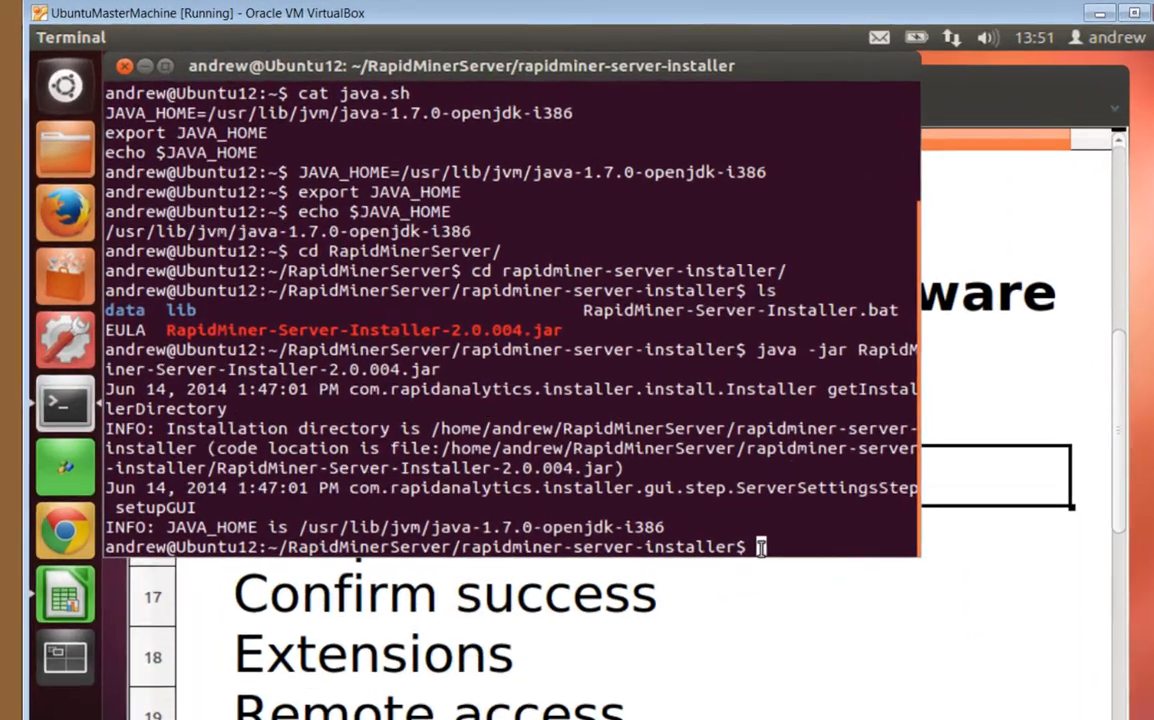
List the installer folder, then move up to RapidMinerServer and list its contents
text(cd)
key(BackSpace)
key(BackSpace)
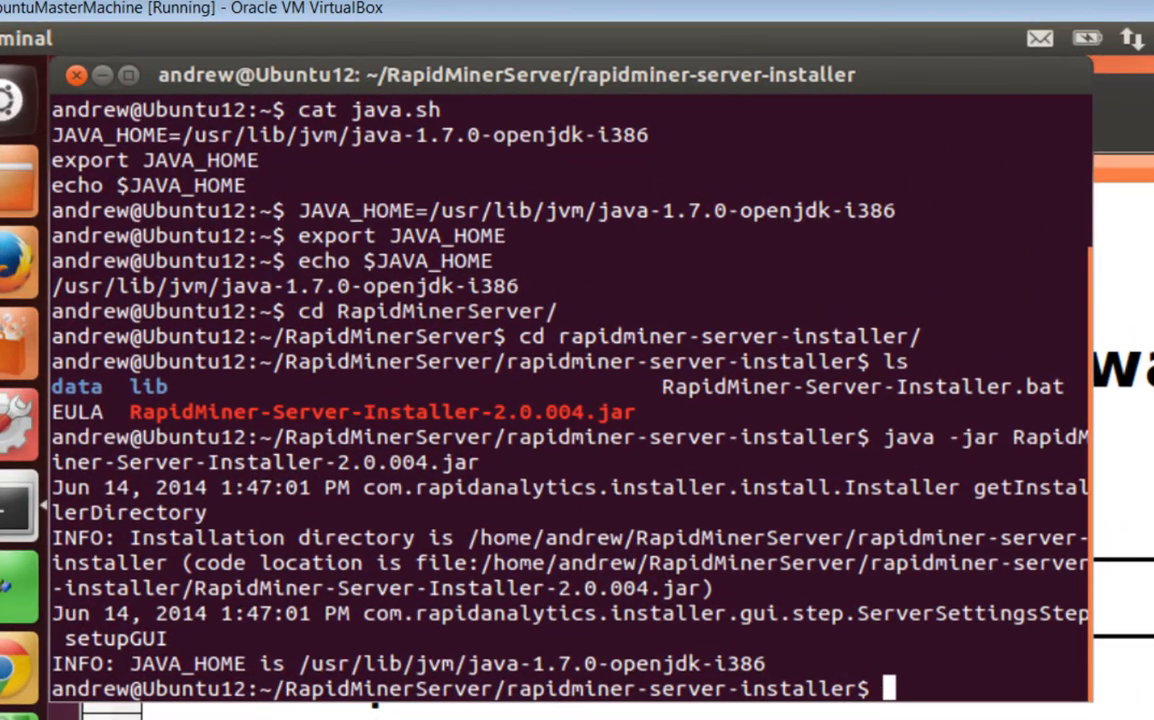
text(ls)
key(Return)
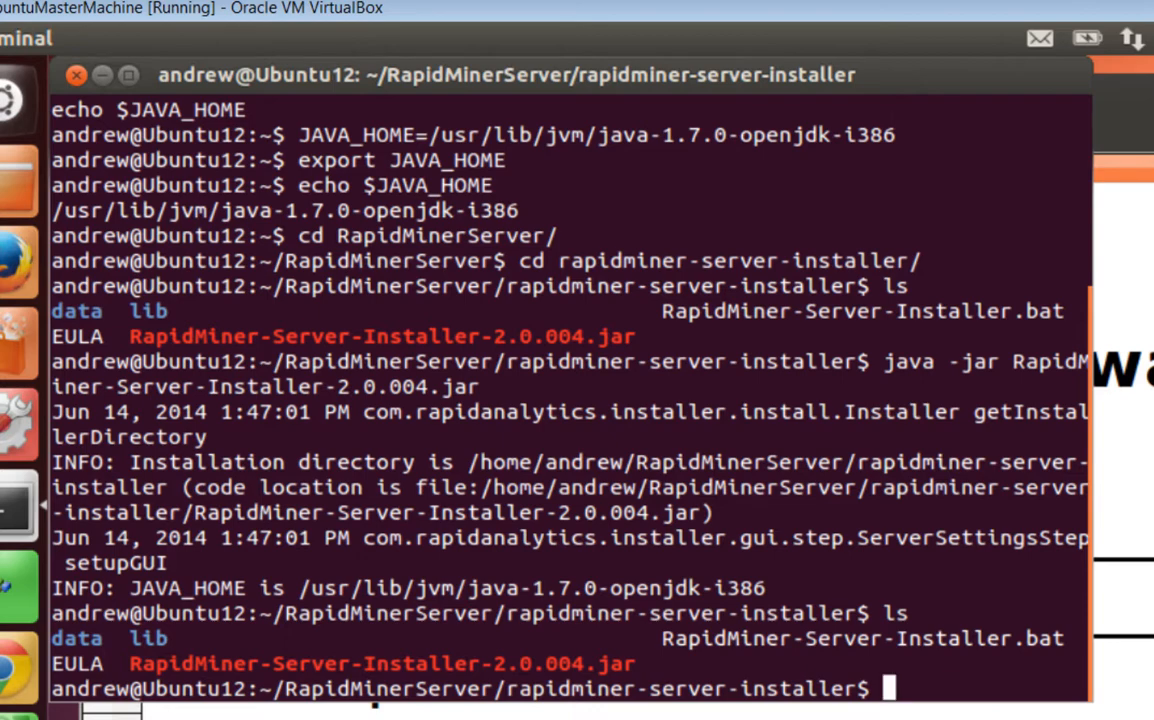
text(cd ,,)
key(BackSpace)
key(BackSpace)
text(..)
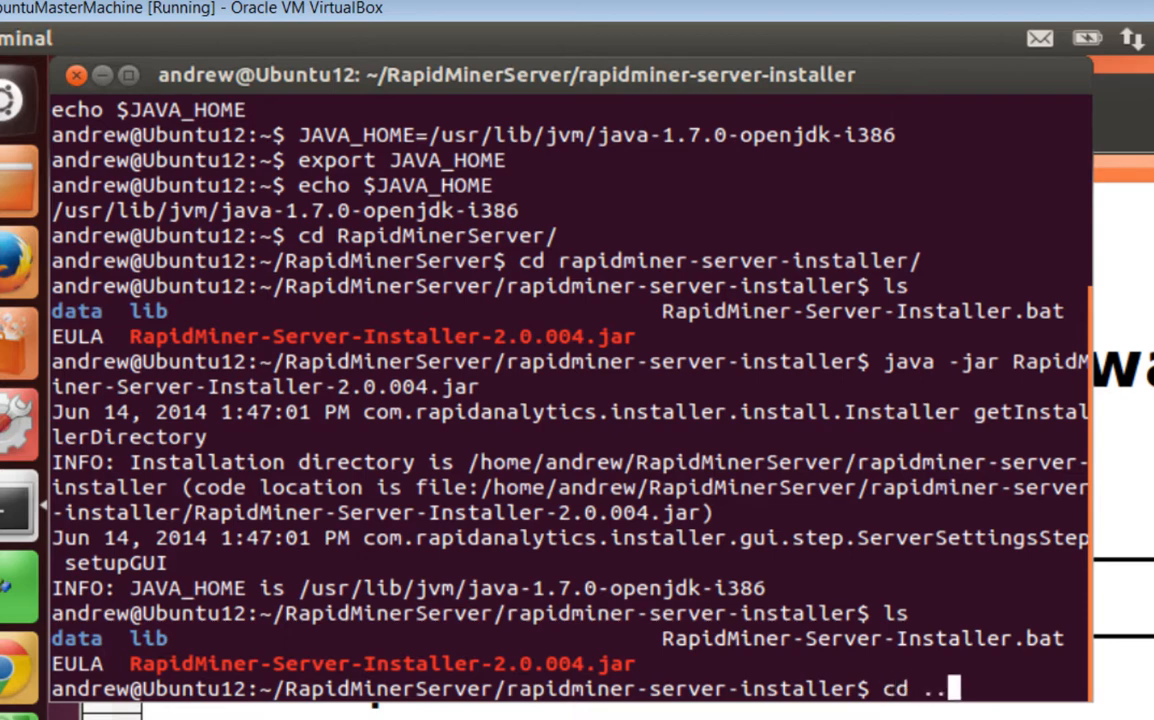
key(Return)
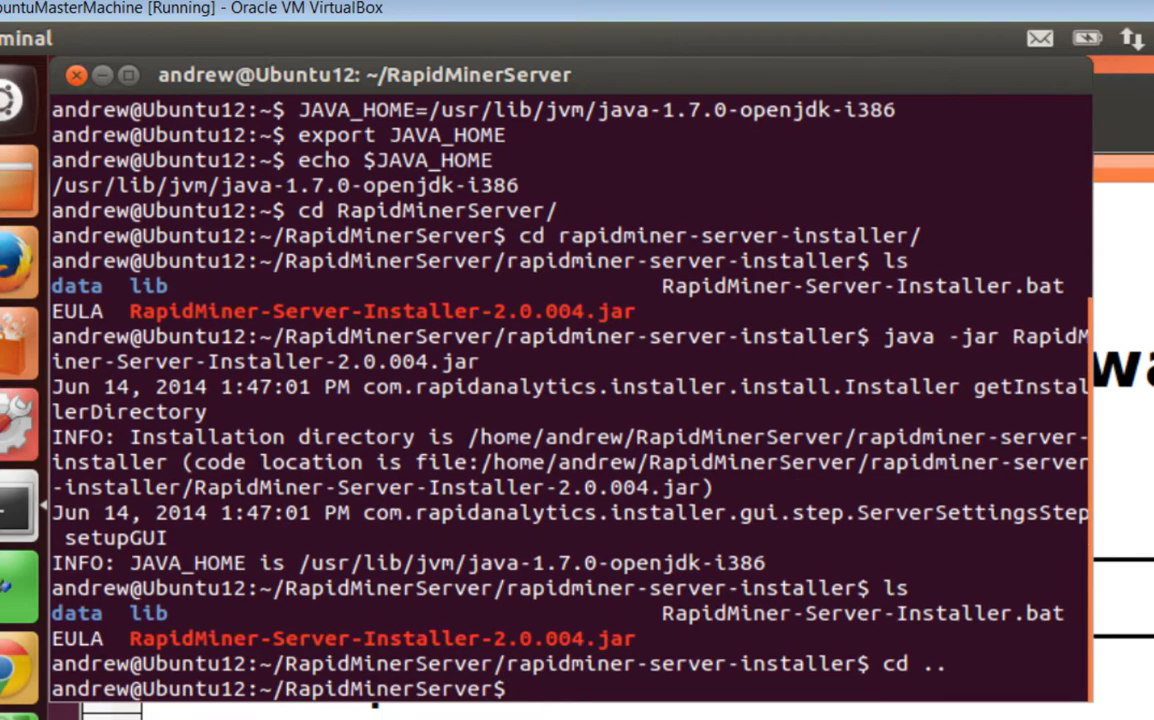
text(ls)
key(Return)
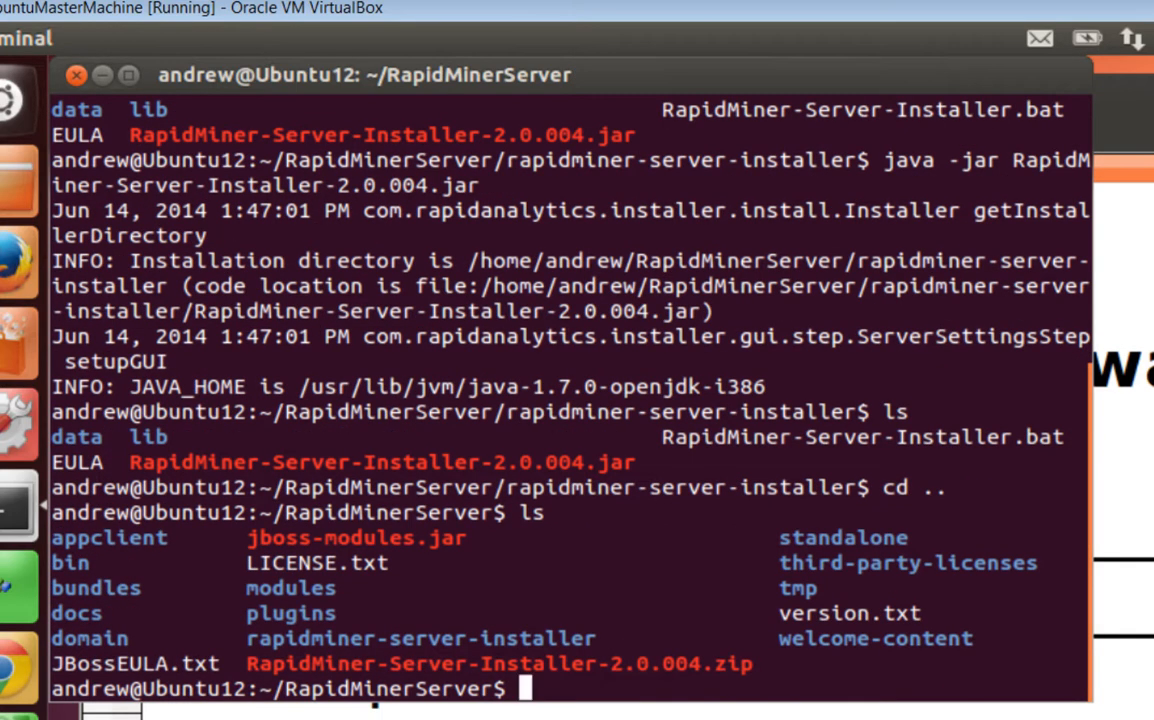
Enter the bin folder, list its scripts, and run ./standalone.sh
text(cd bin)
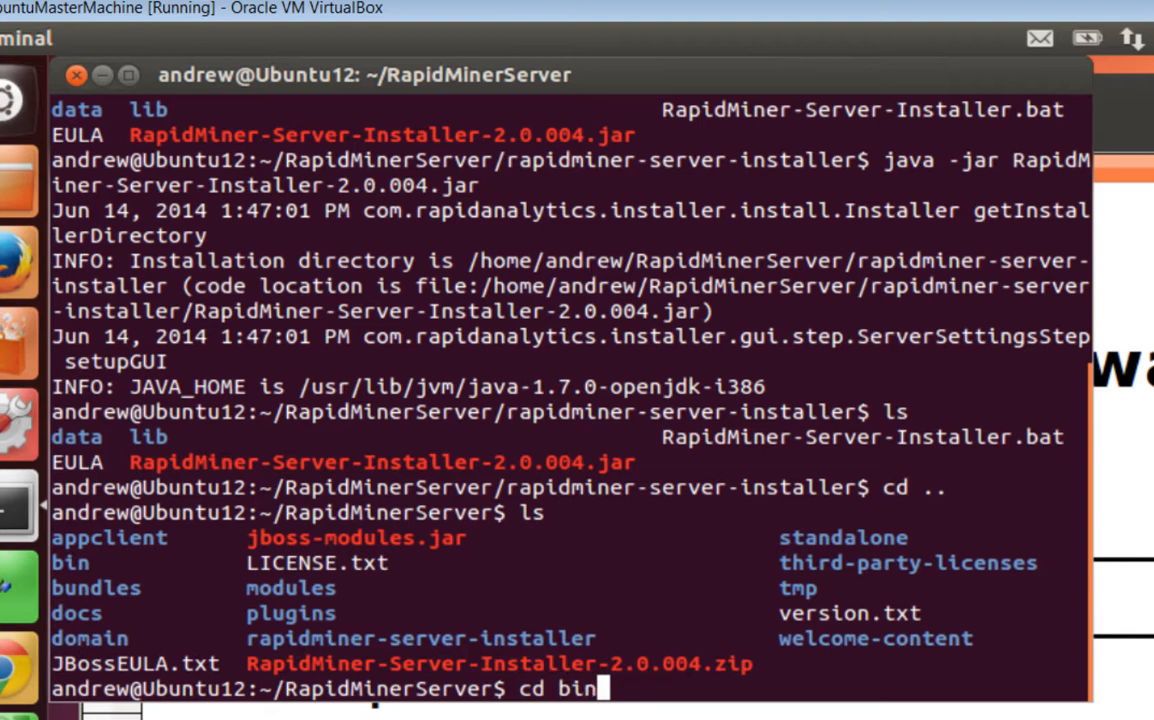
key(Return)
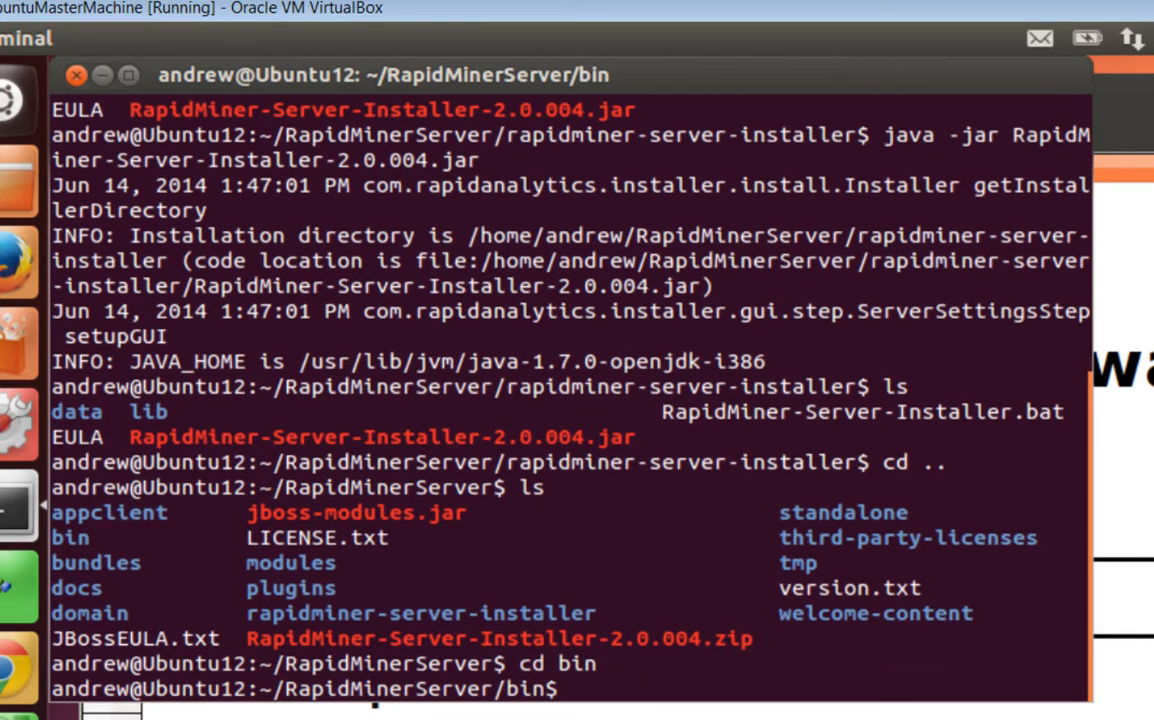
text(ls)
key(Return)
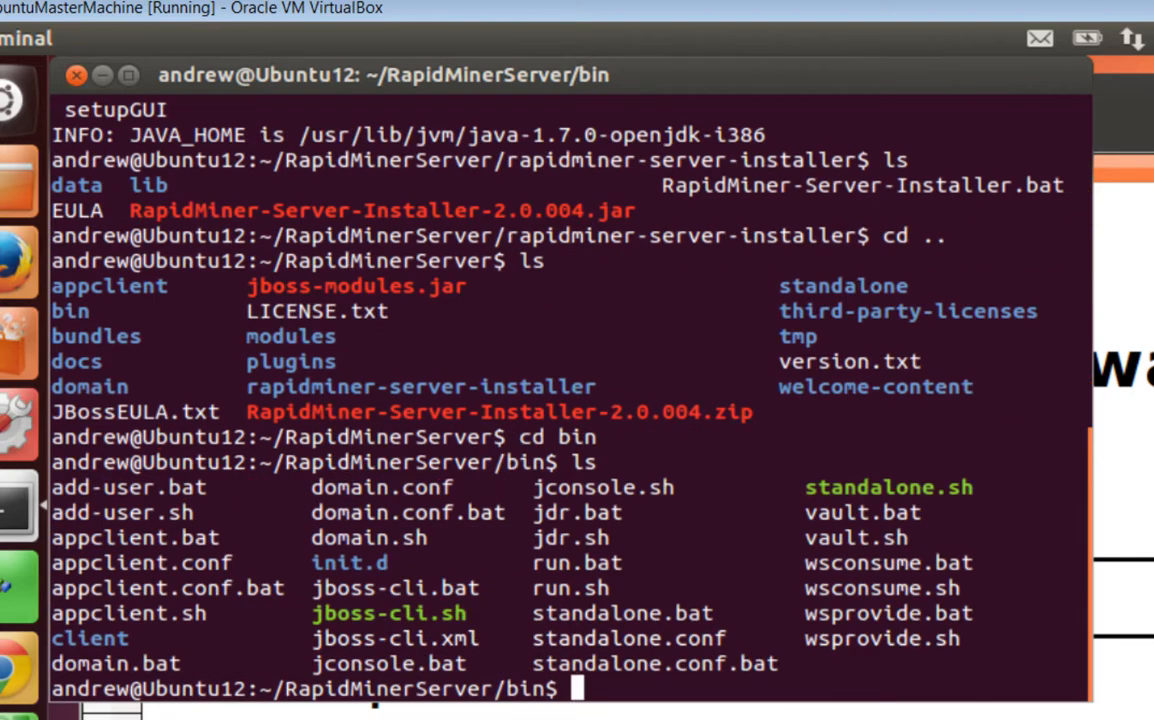
text(./srt)
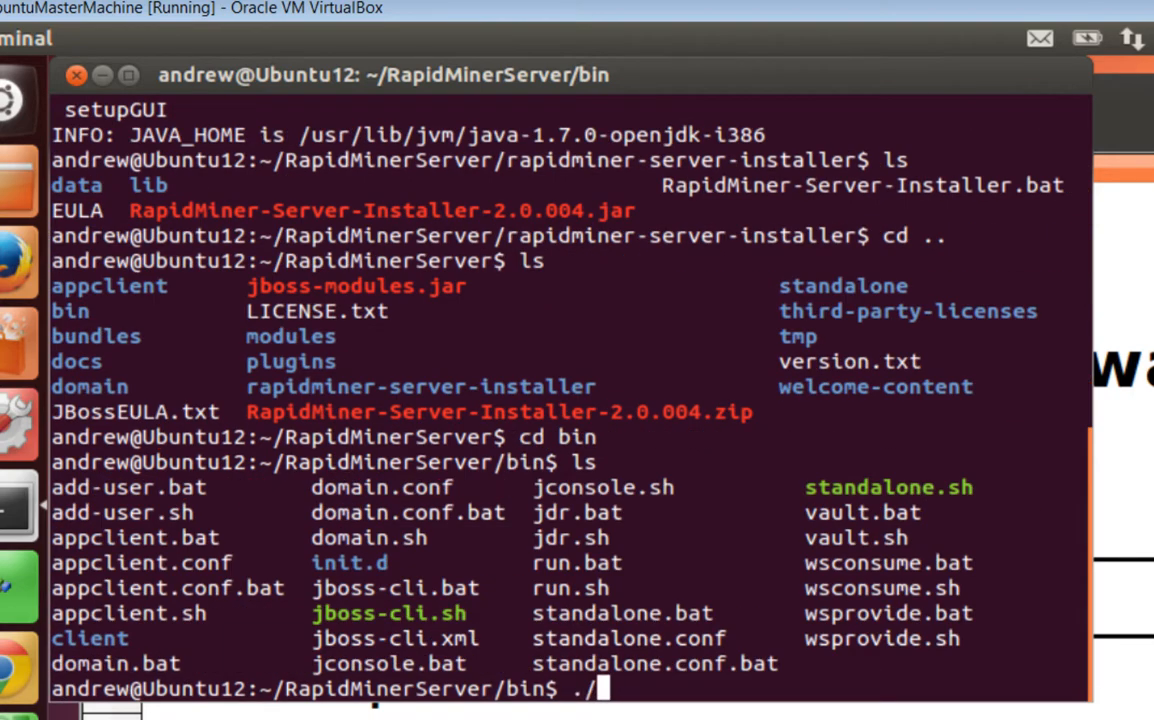
key(BackSpace)
key(BackSpace)
text(tandalone.sh)
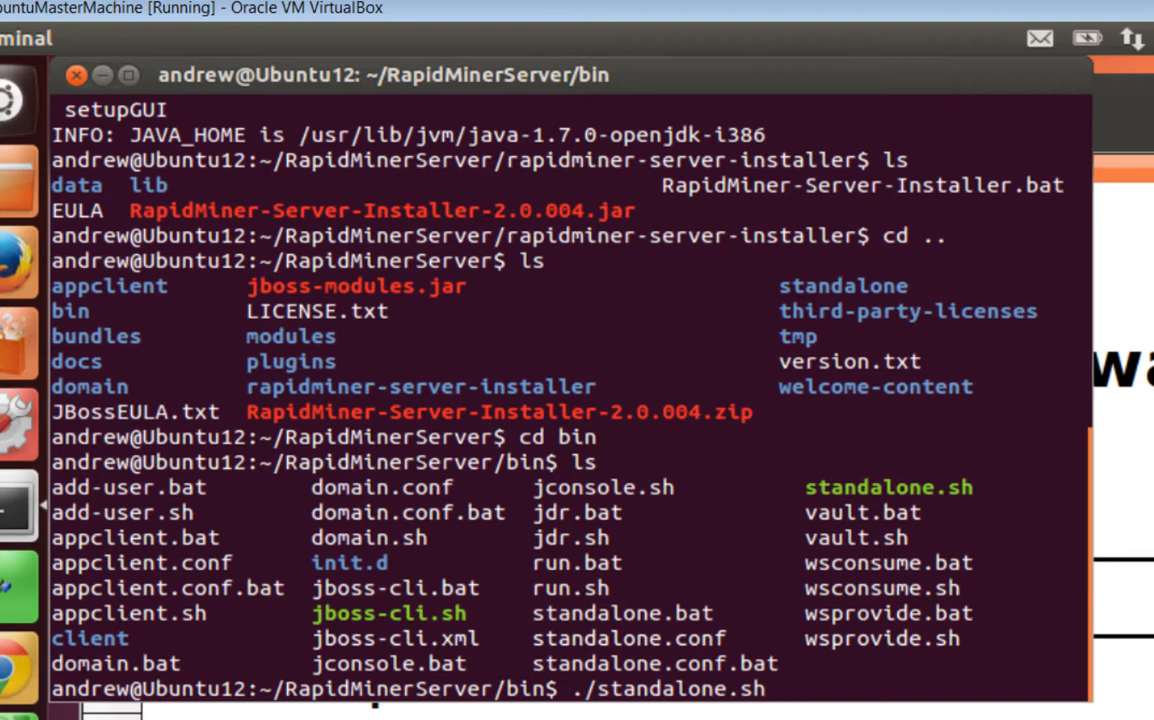
key(Return)
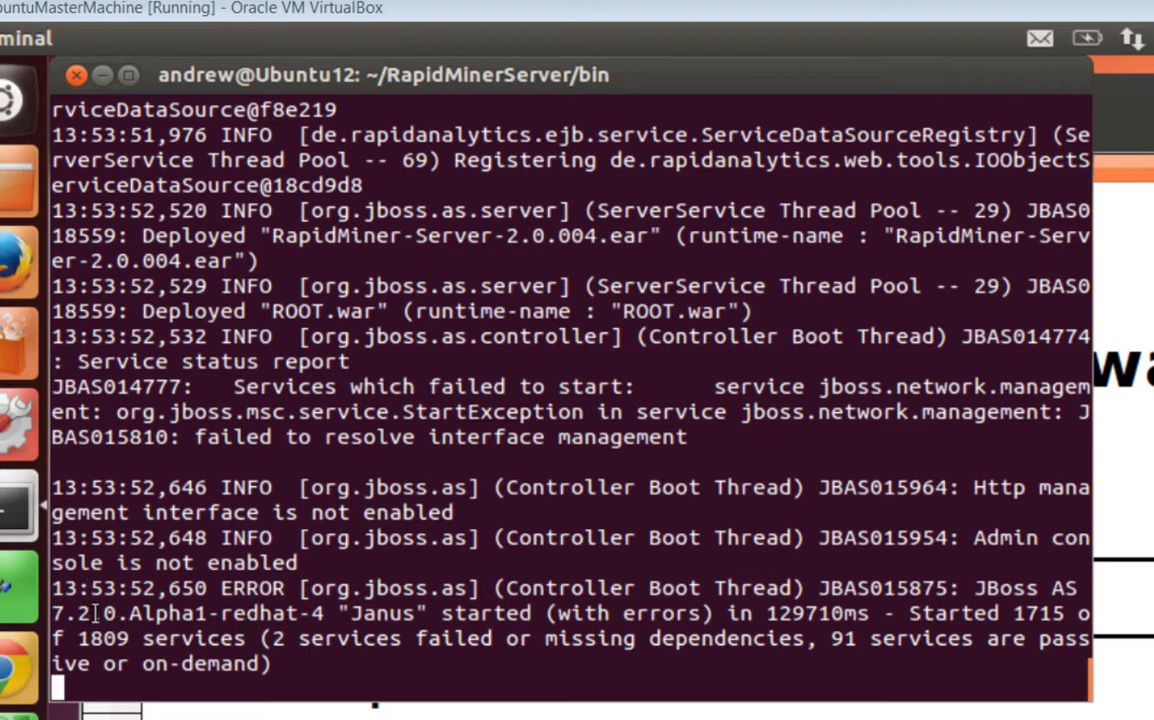
Highlight the startup summary about failed services, then close the terminal and confirm
drag(391, 613, 494, 641)
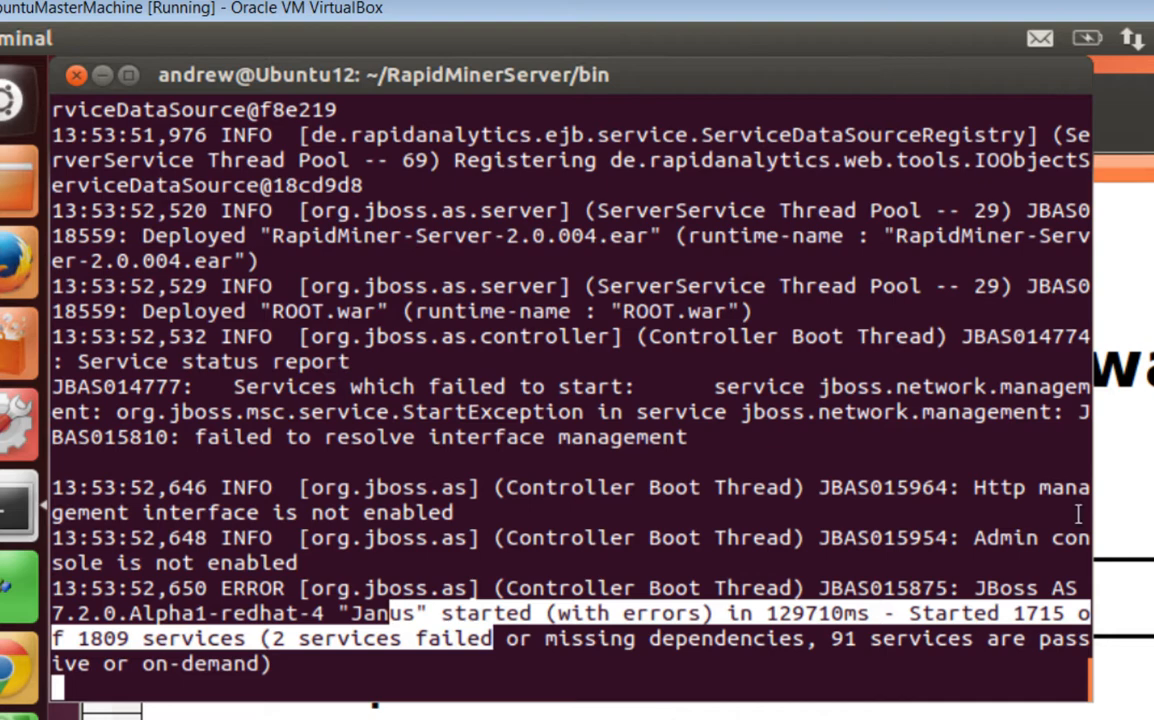
click(77, 75)
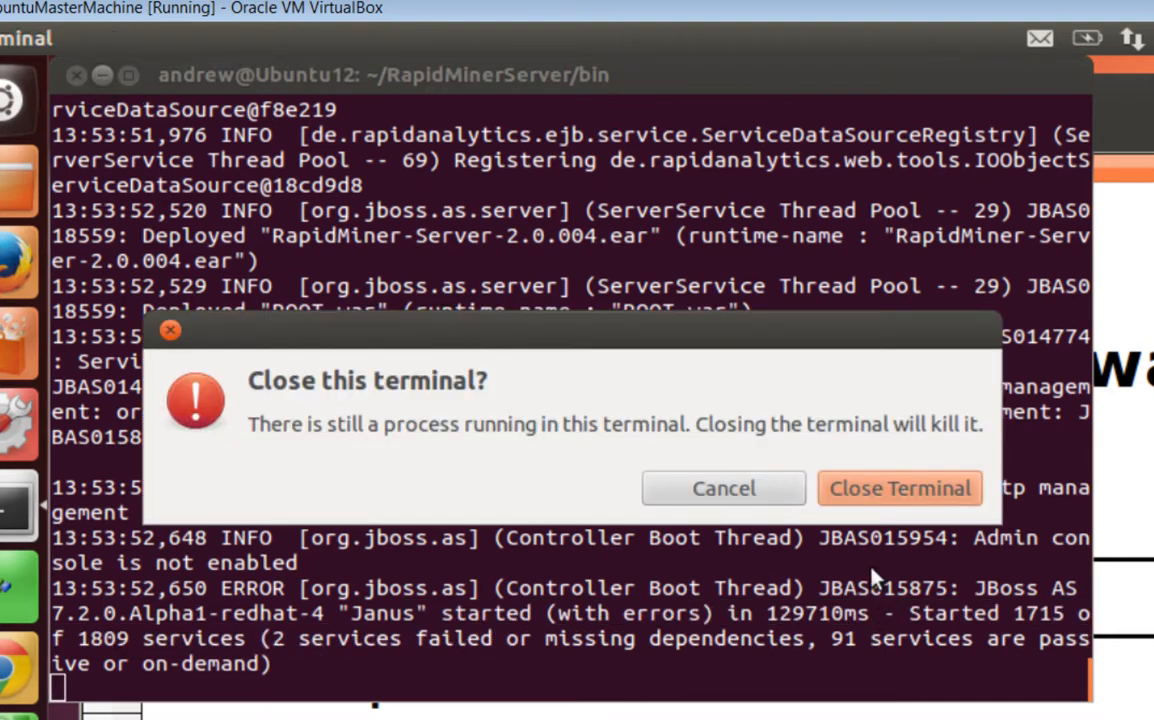
key(Return)
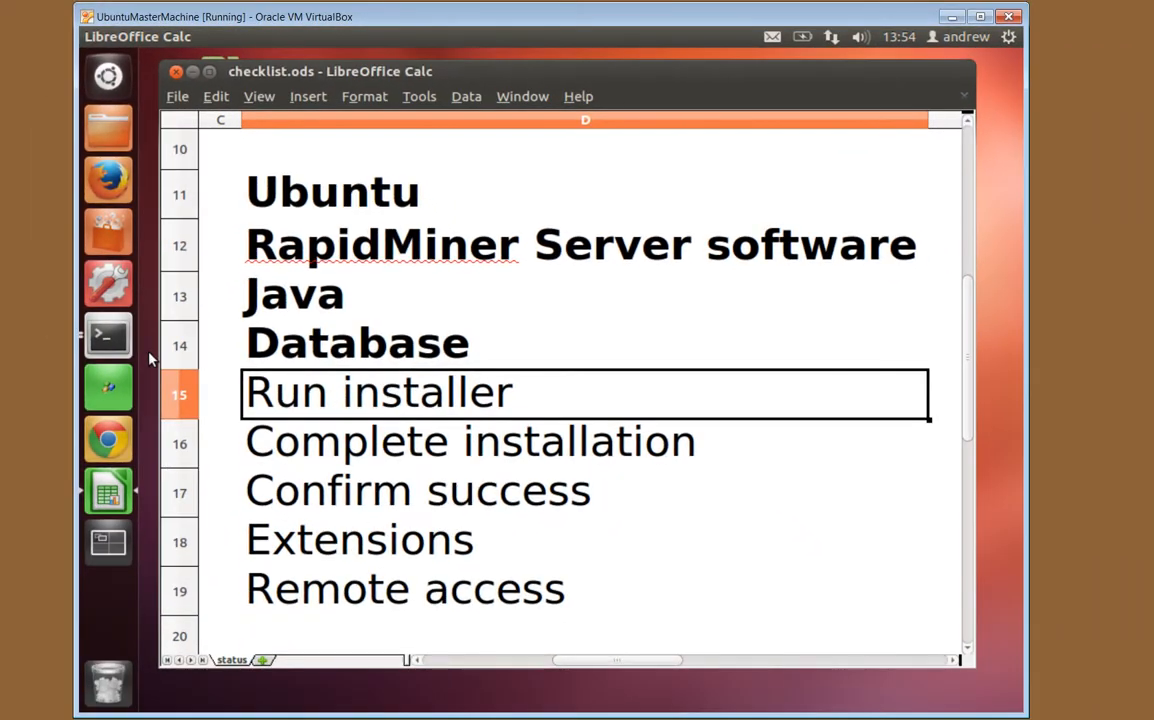
Hide the terminal and go to localhost:8080 in Chrome's address bar
click(78, 387)
click(174, 61)
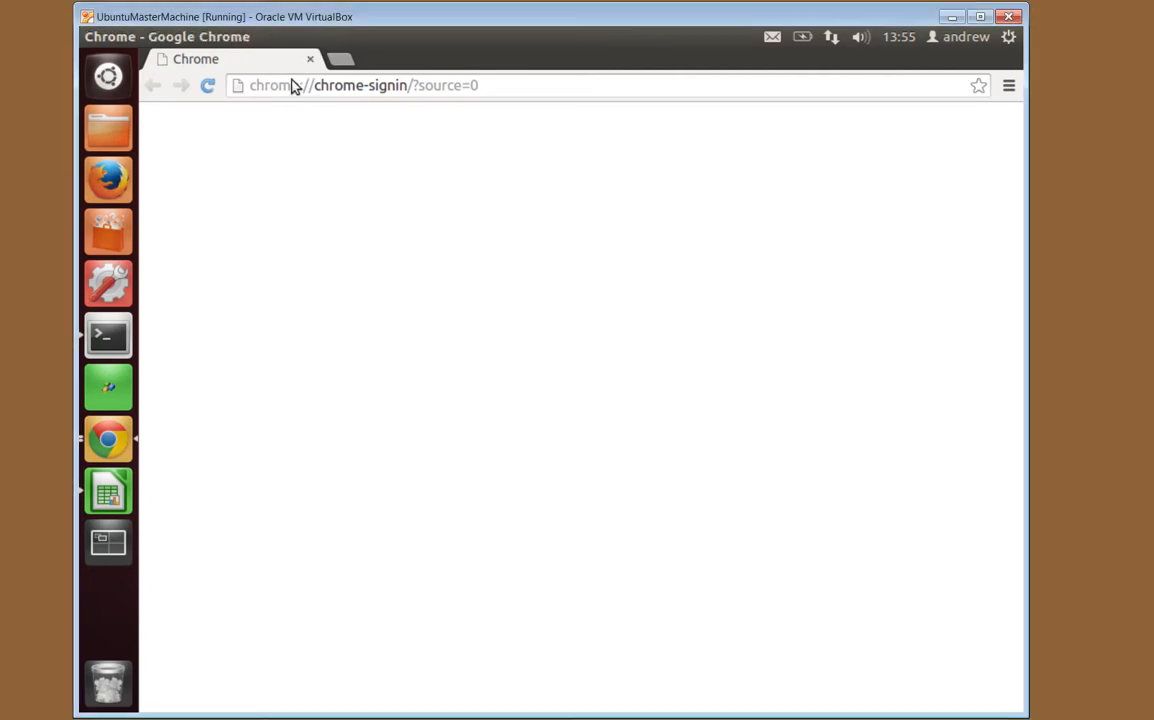
click(293, 87)
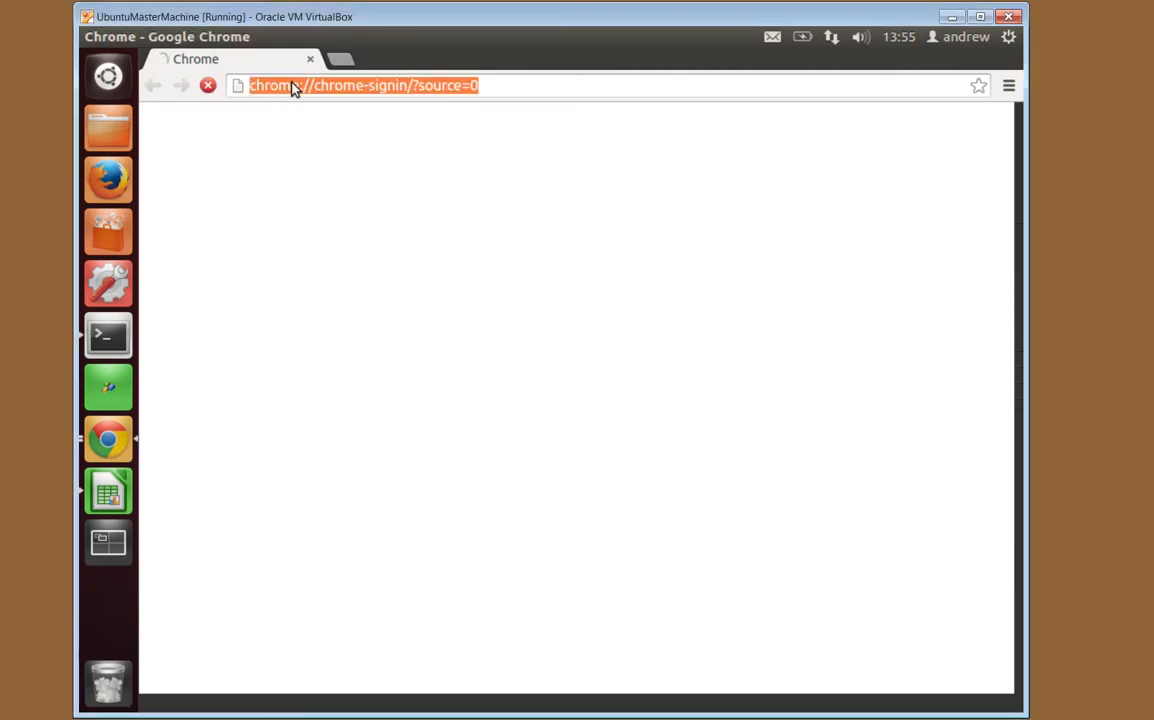
text(loclh)
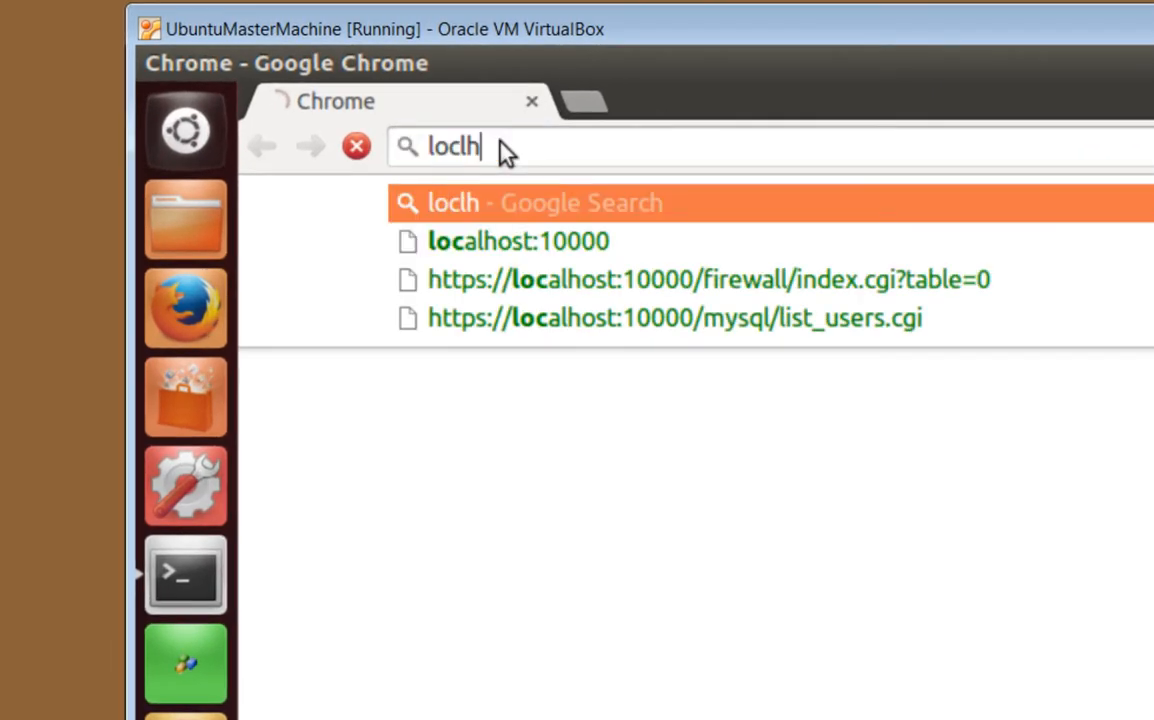
key(BackSpace)
key(BackSpace)
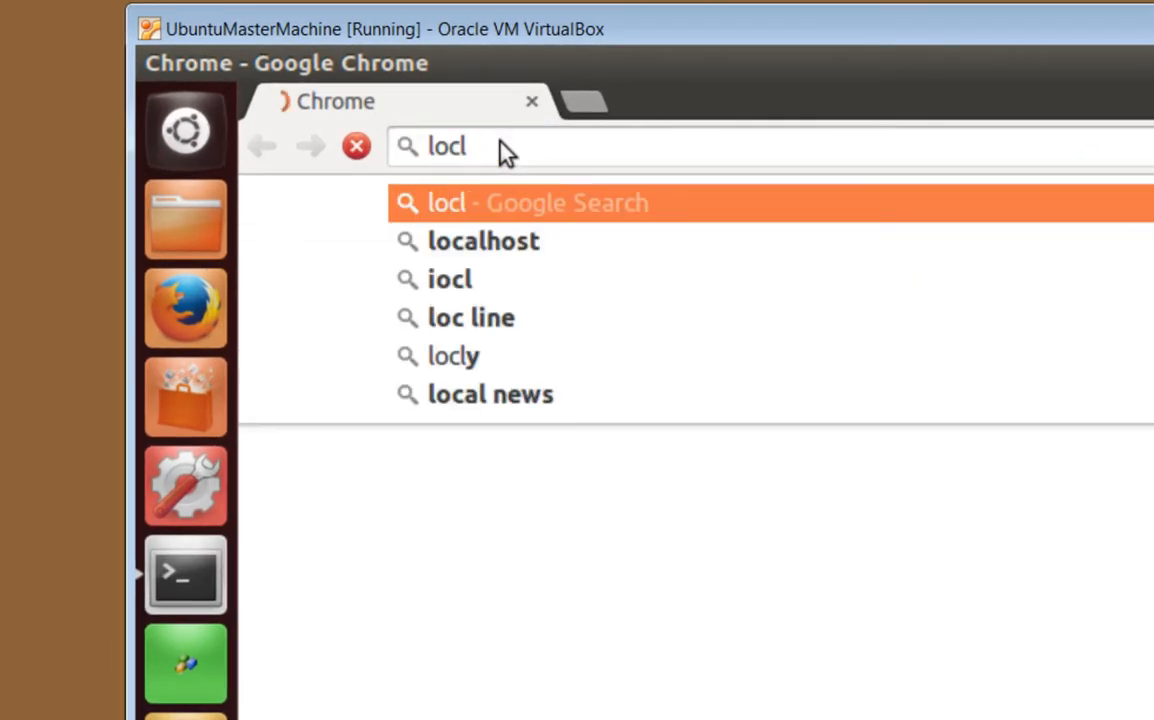
text(alhost)
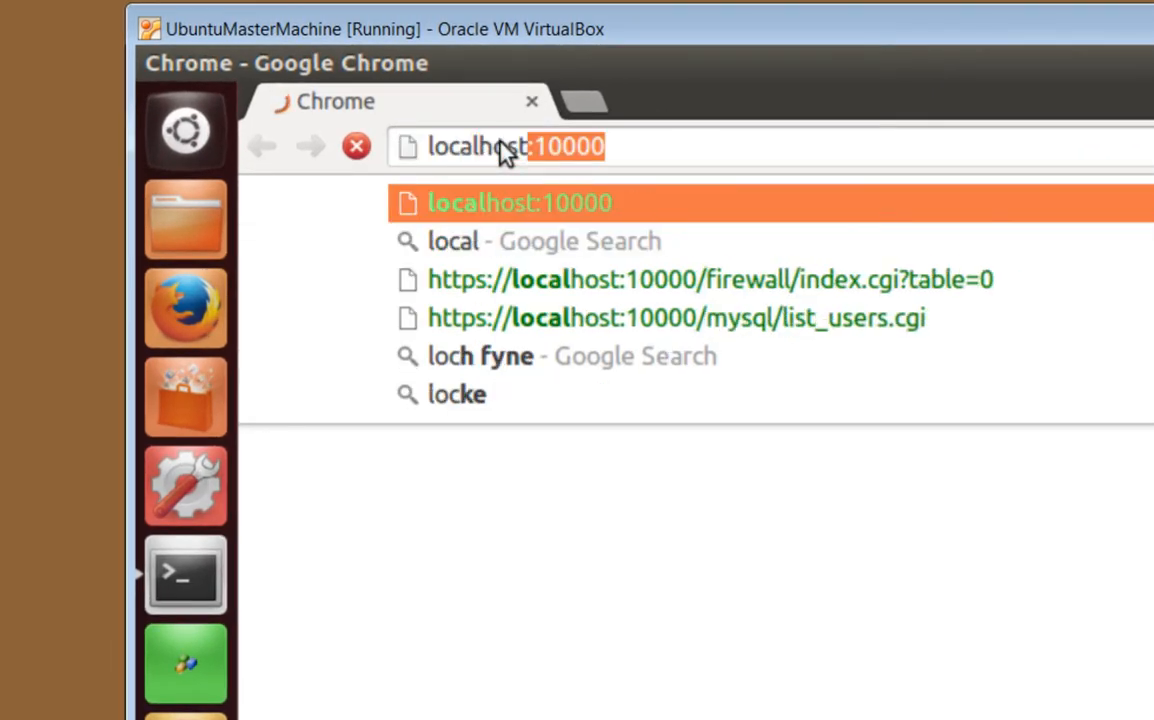
text(:8)
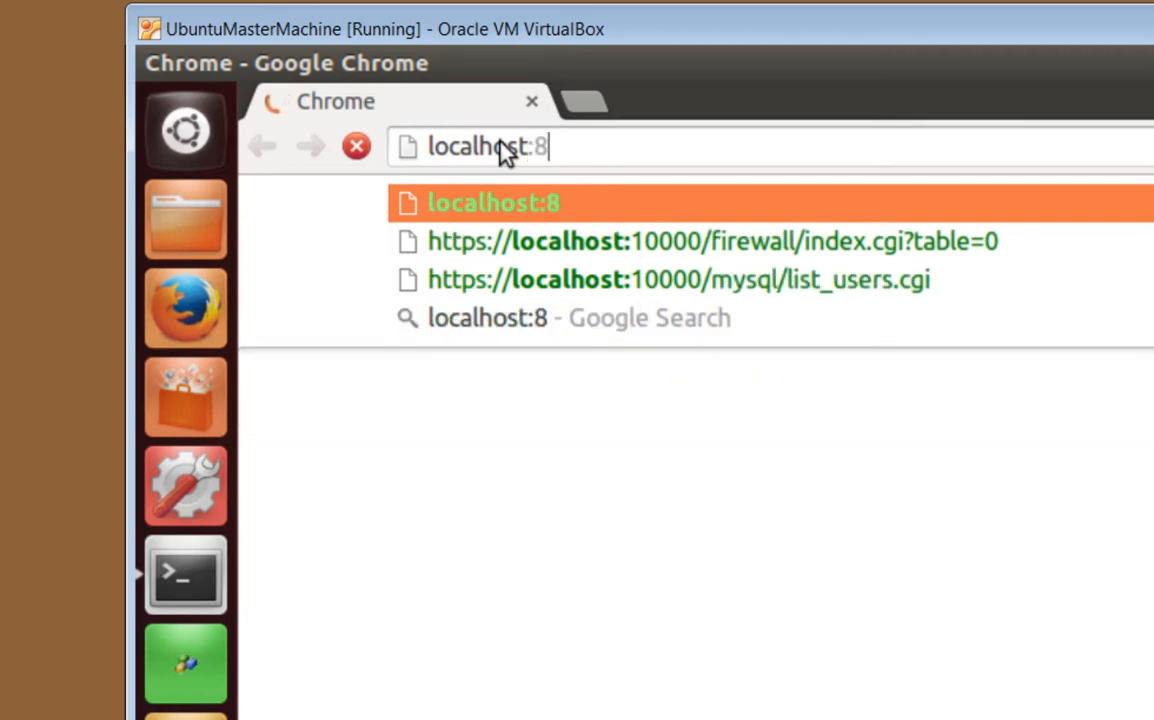
text(080)
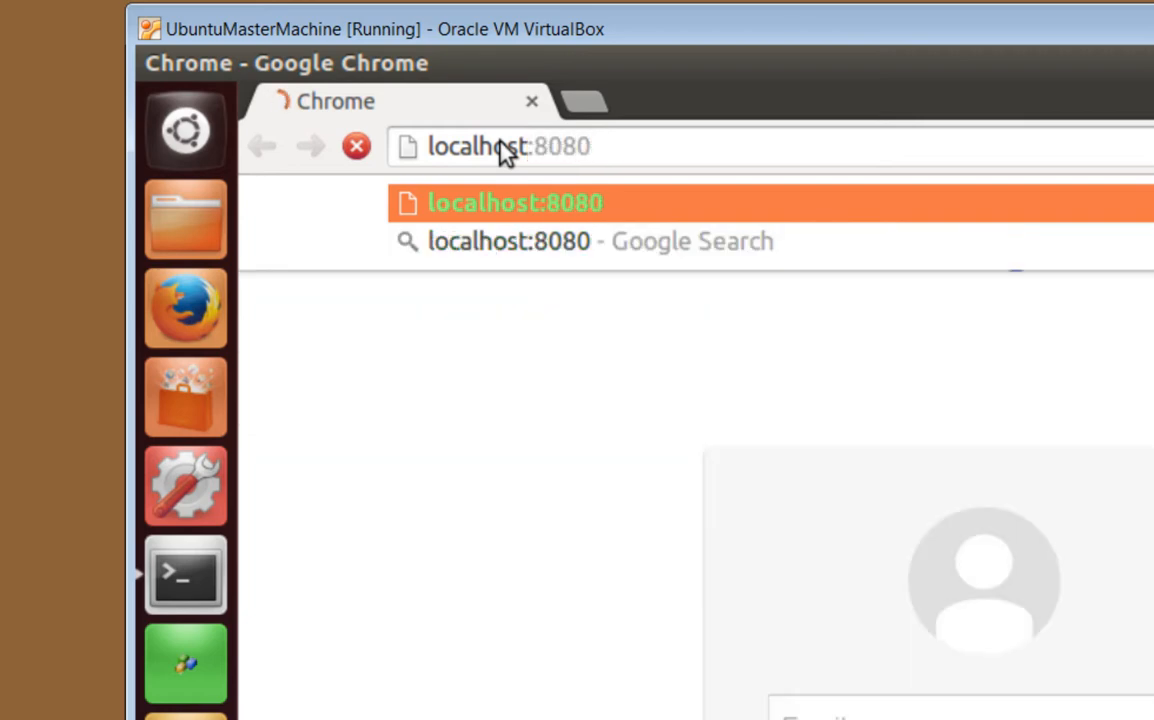
key(Return)
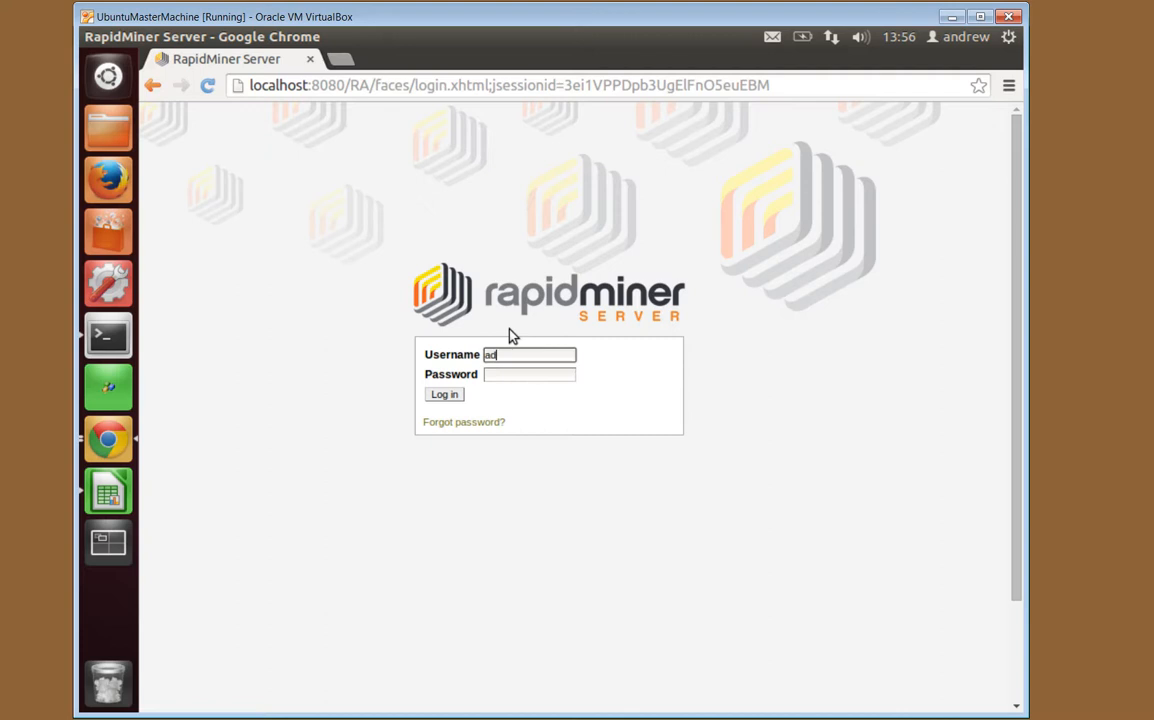
Log in to the server web interface as admin, then open the Home folder beside the Plugin directory field
text(min)
key(Tab)
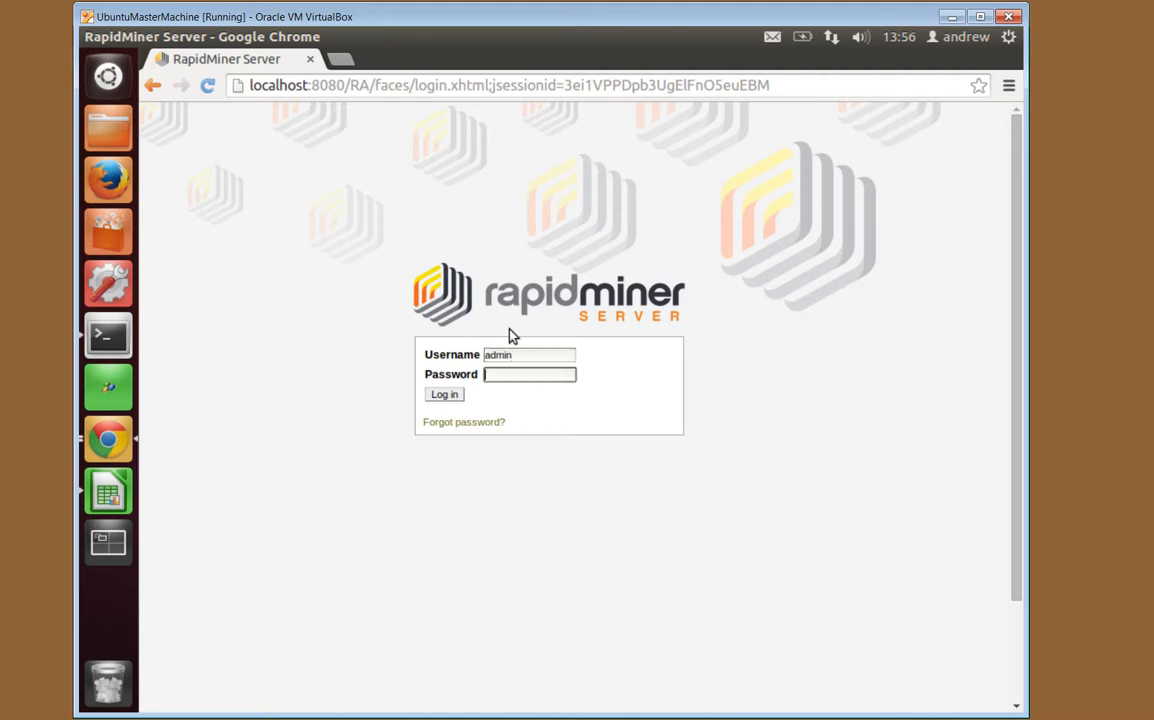
text(********)
click(446, 396)
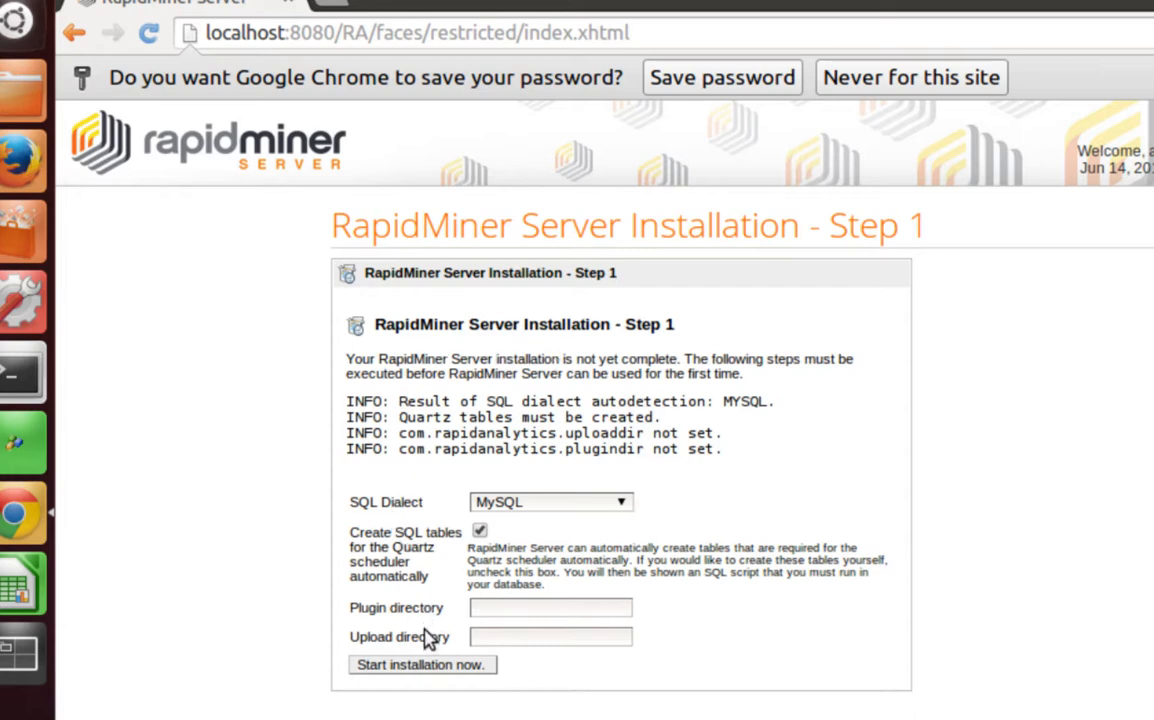
click(478, 608)
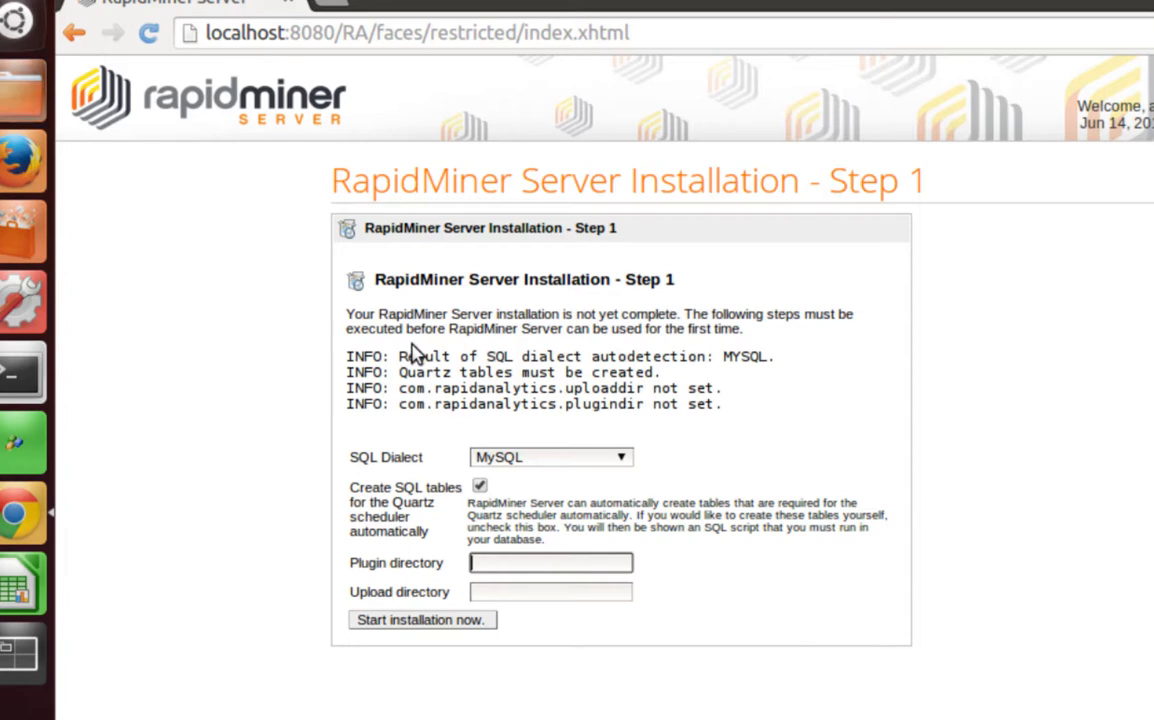
click(28, 100)
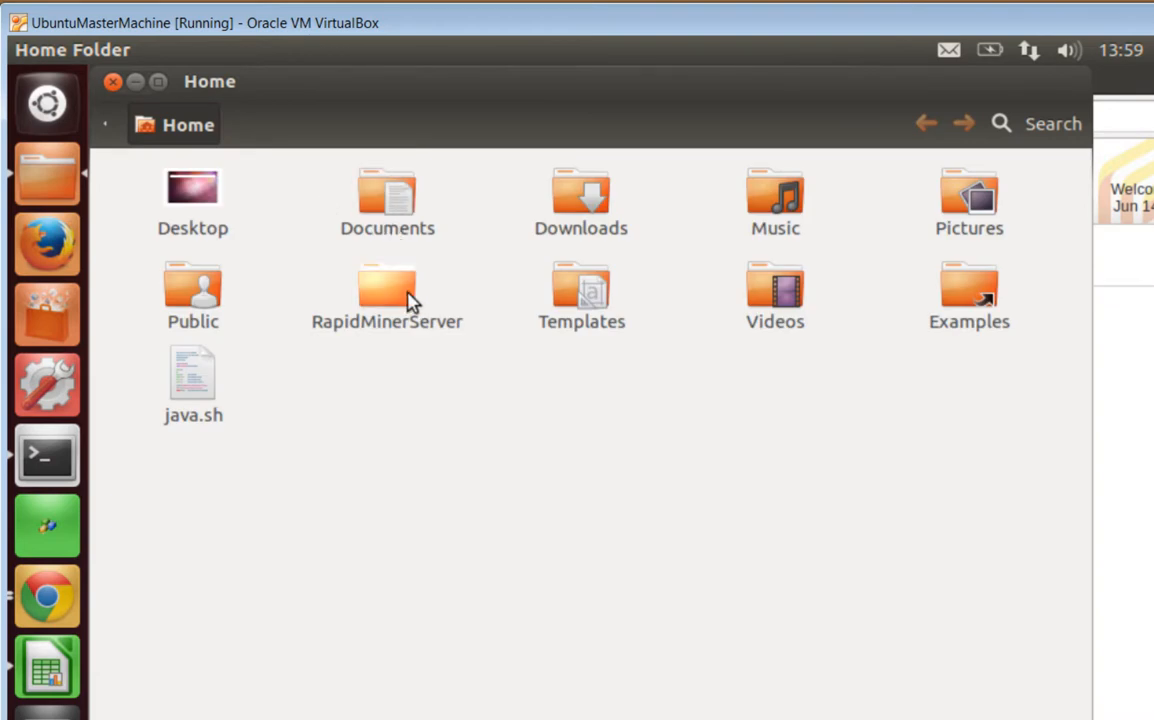
Open the RapidMinerServer folder and place Files beside the form to inspect its plugins and tmp folders
double_click(405, 292)
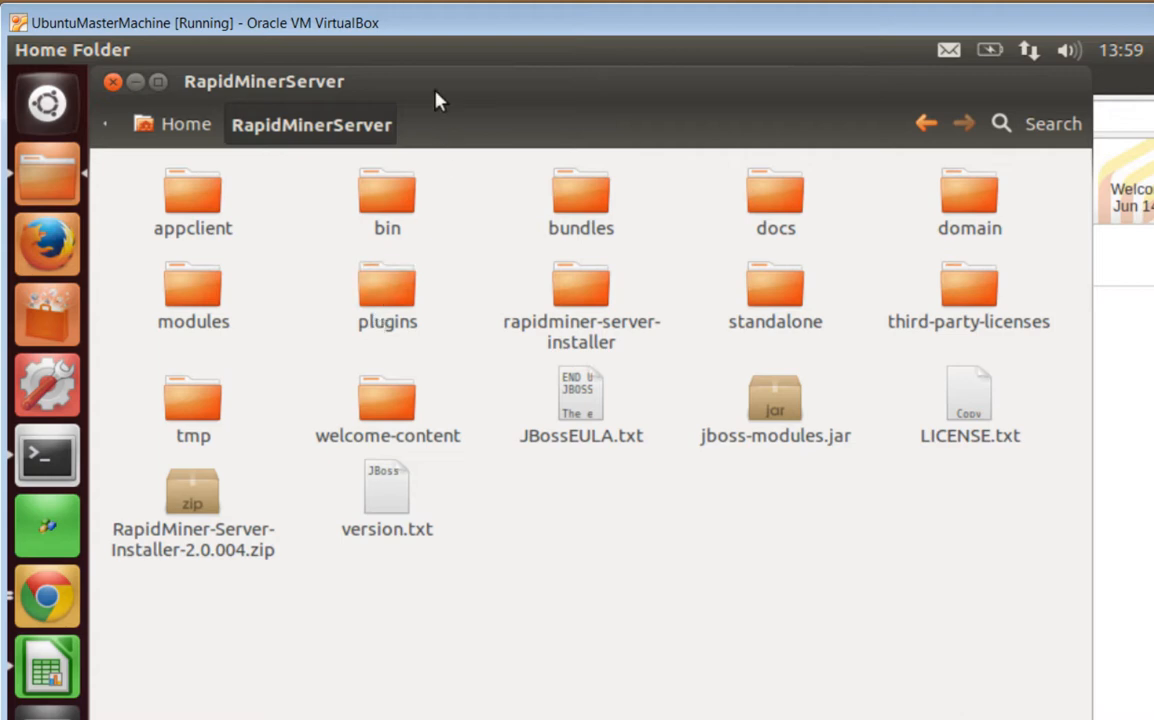
drag(435, 81, 578, 702)
click(520, 433)
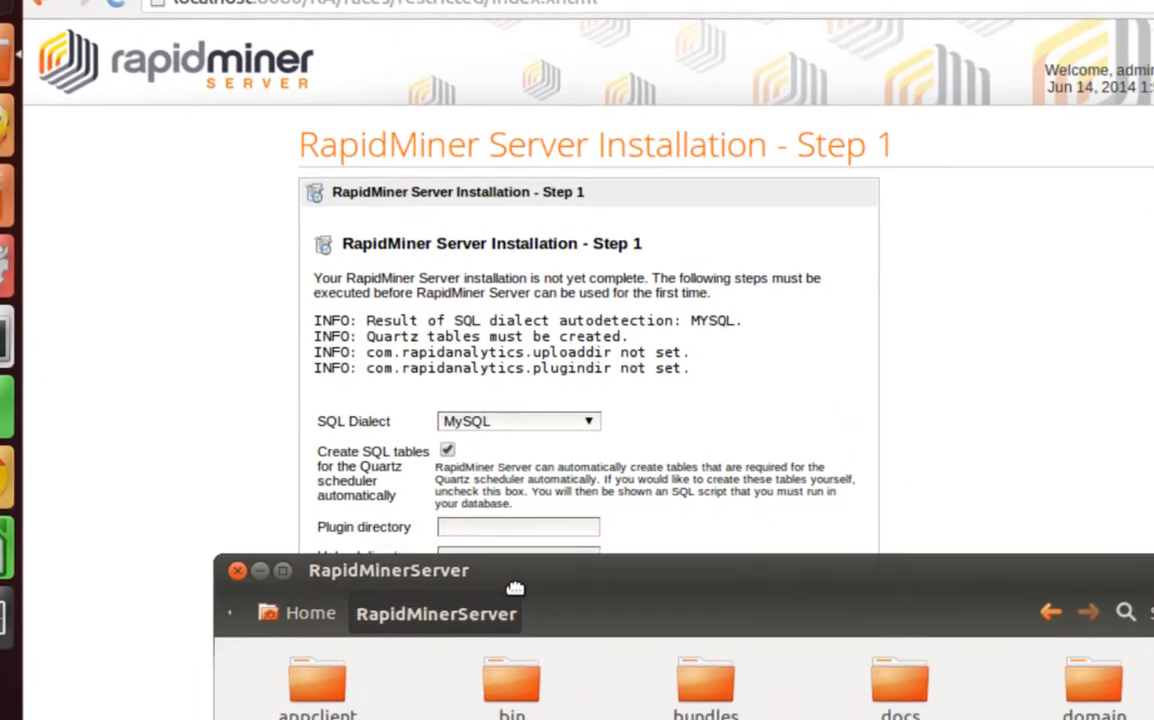
drag(515, 588, 521, 604)
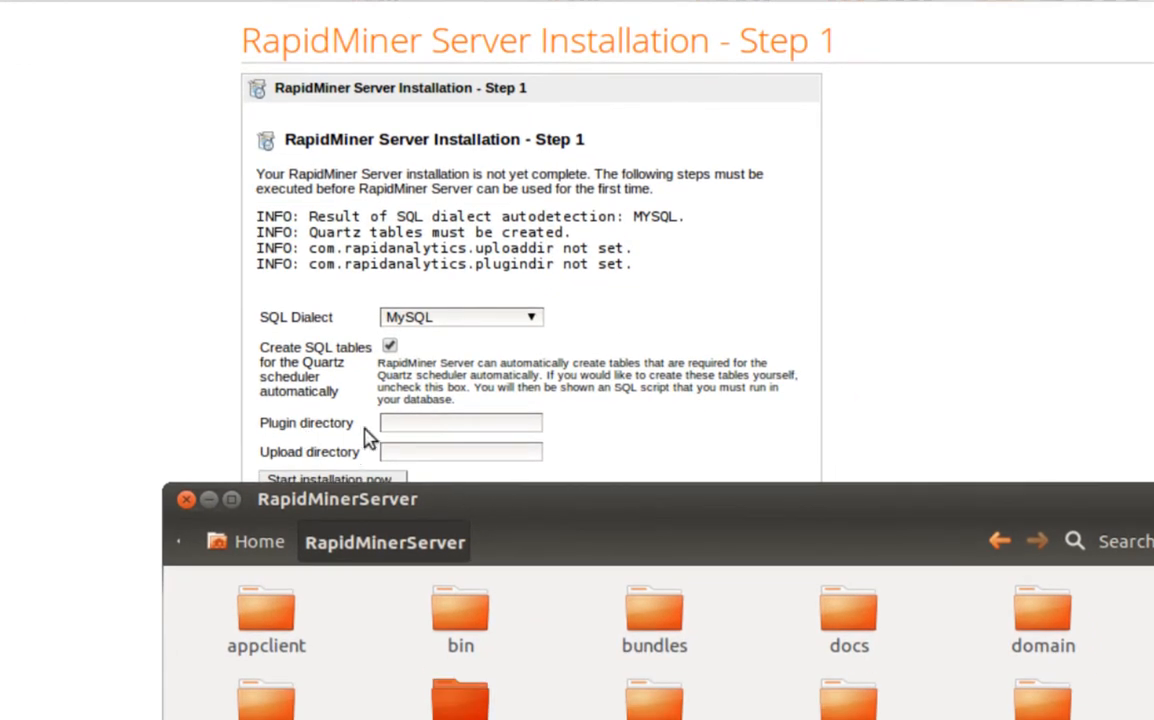
drag(482, 501, 335, 0)
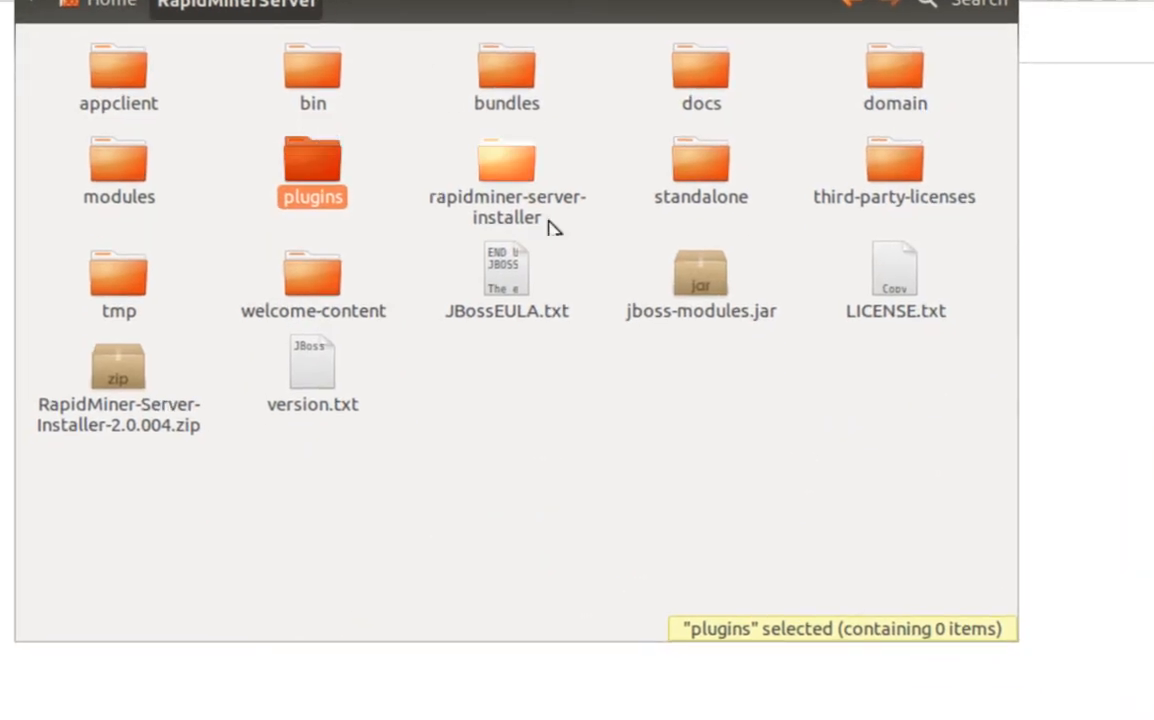
click(137, 312)
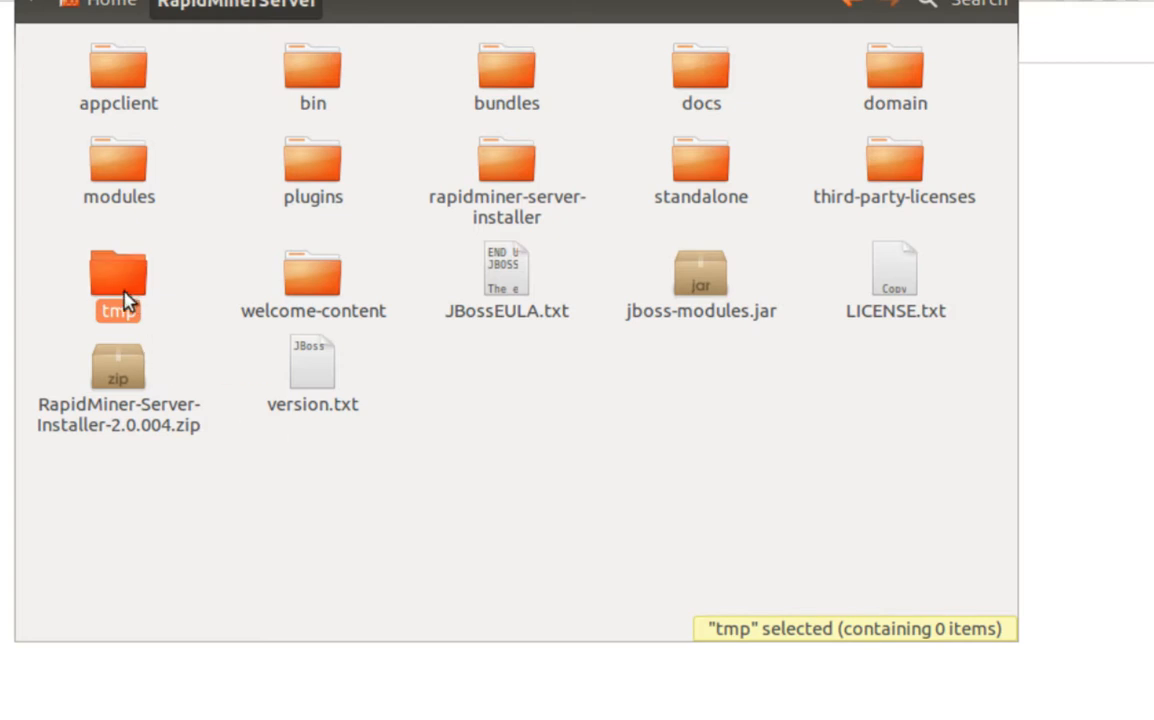
drag(304, 0, 757, 69)
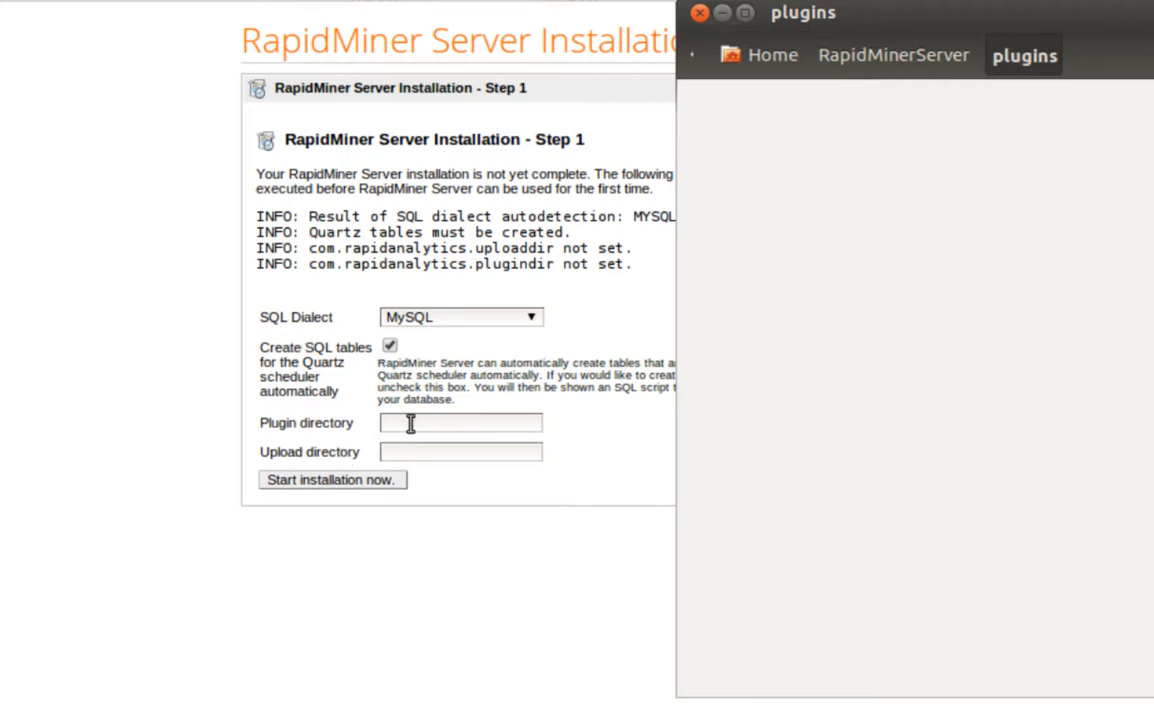
Enter the home folder's RapidMinerServer/plugins path as Plugin directory and RapidMinerServer/tmp as Upload directory
click(410, 424)
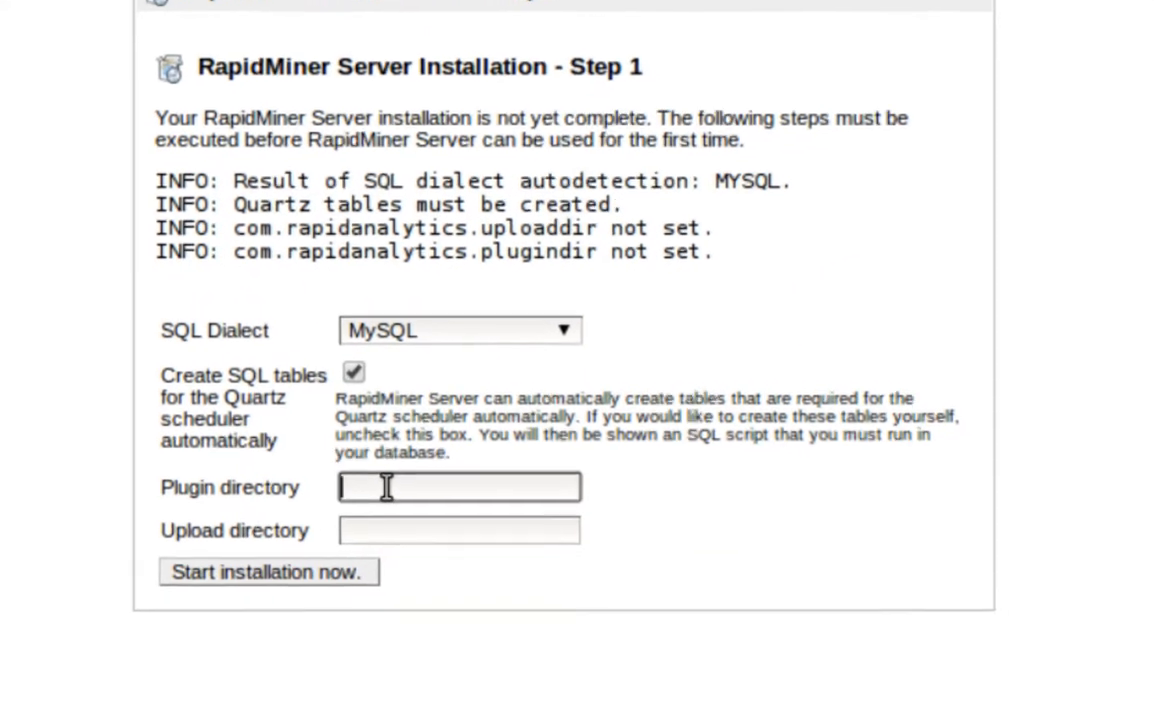
text(/home)
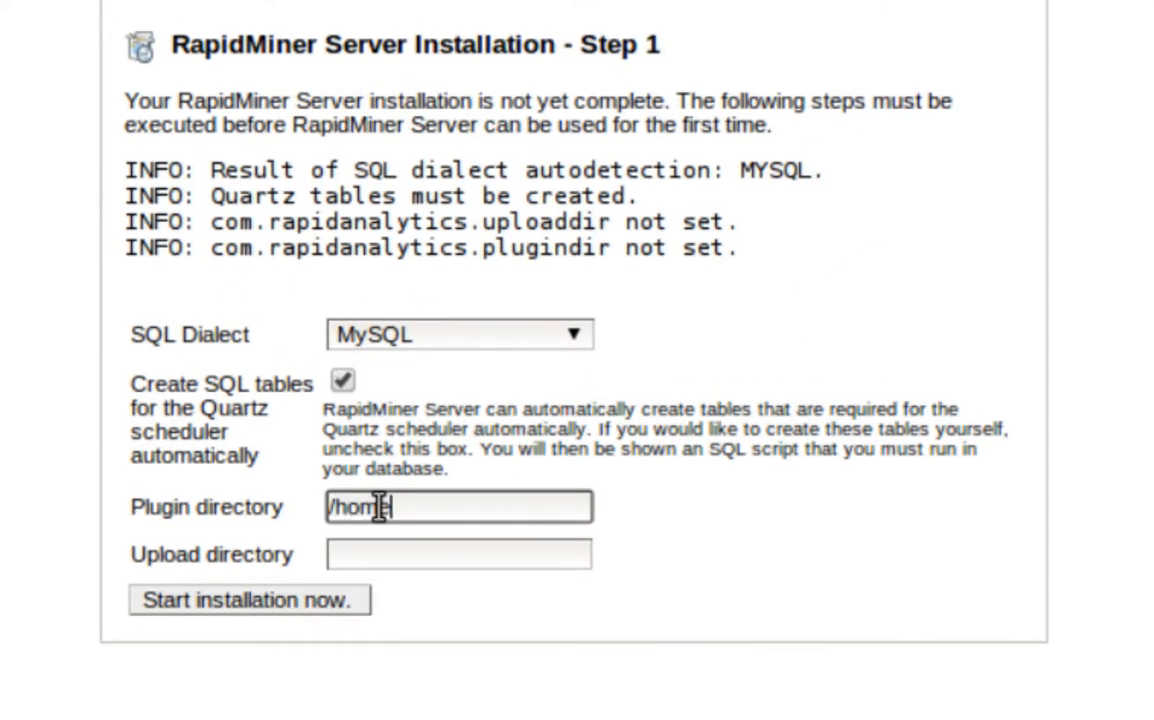
text(/andrew)
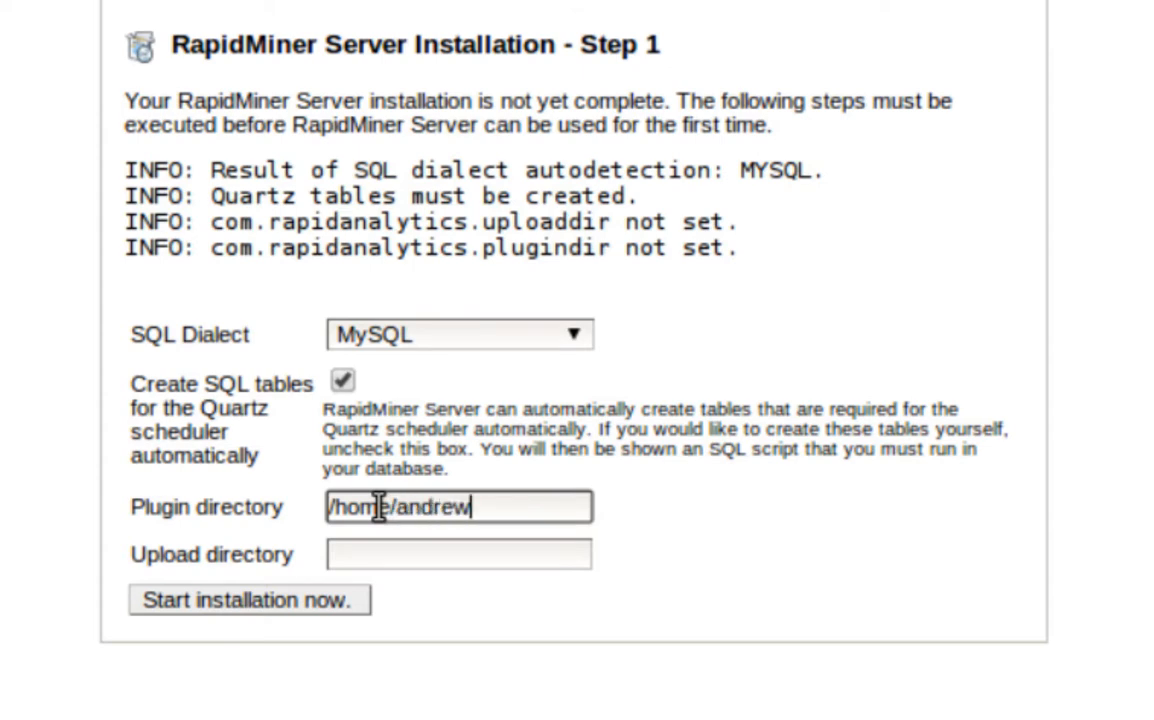
text(/RapidM)
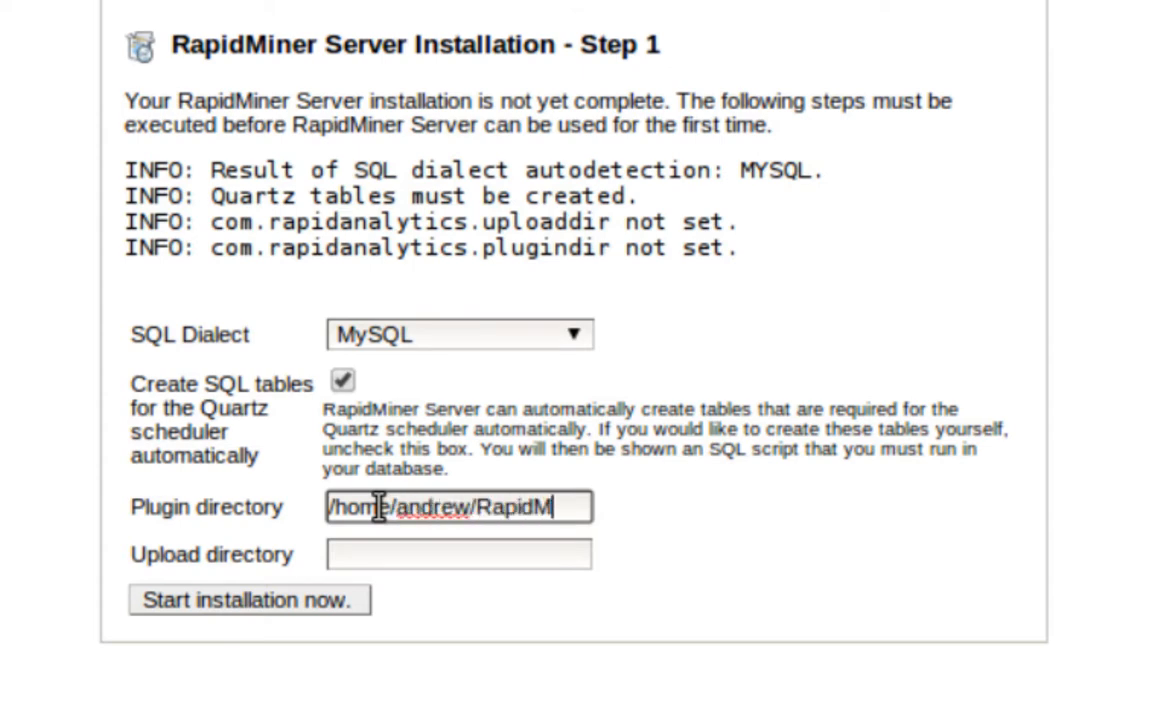
text(inerServer)
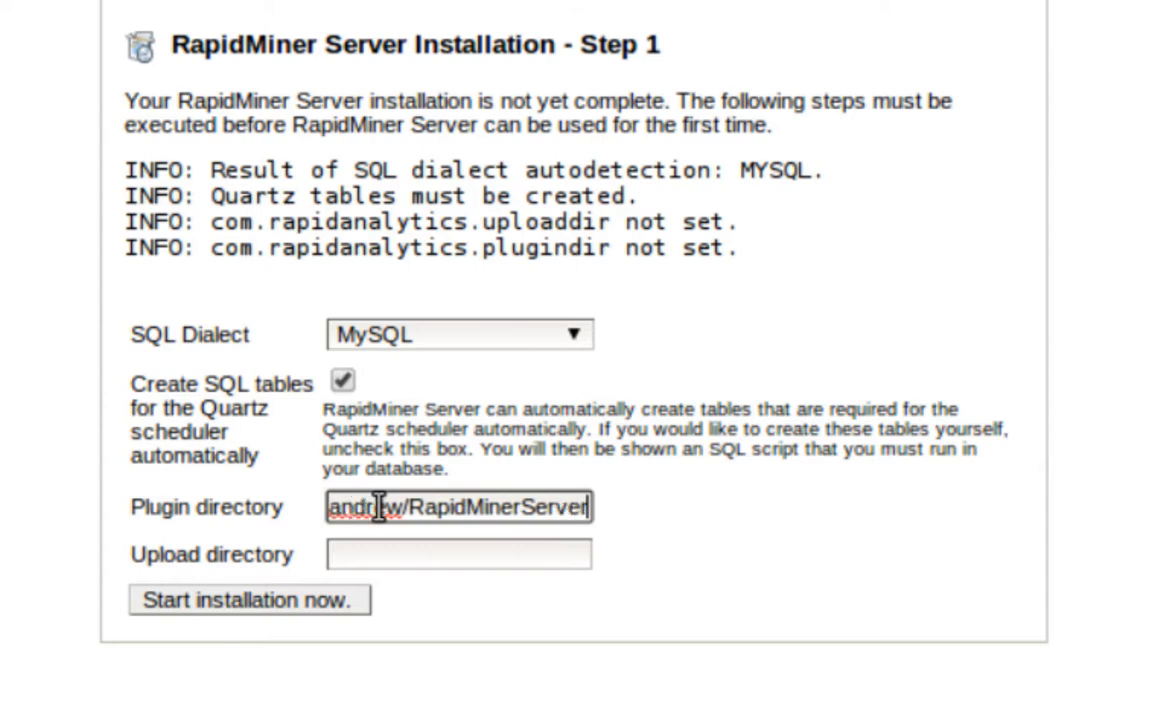
text(/plu)
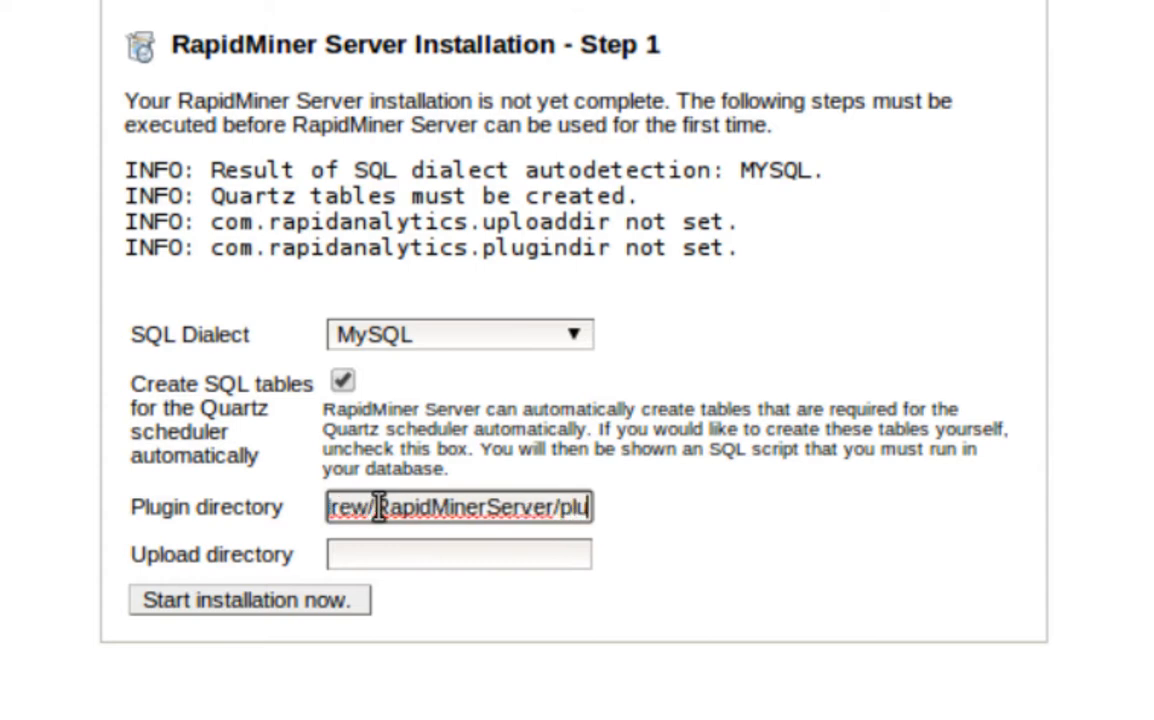
text(gin)
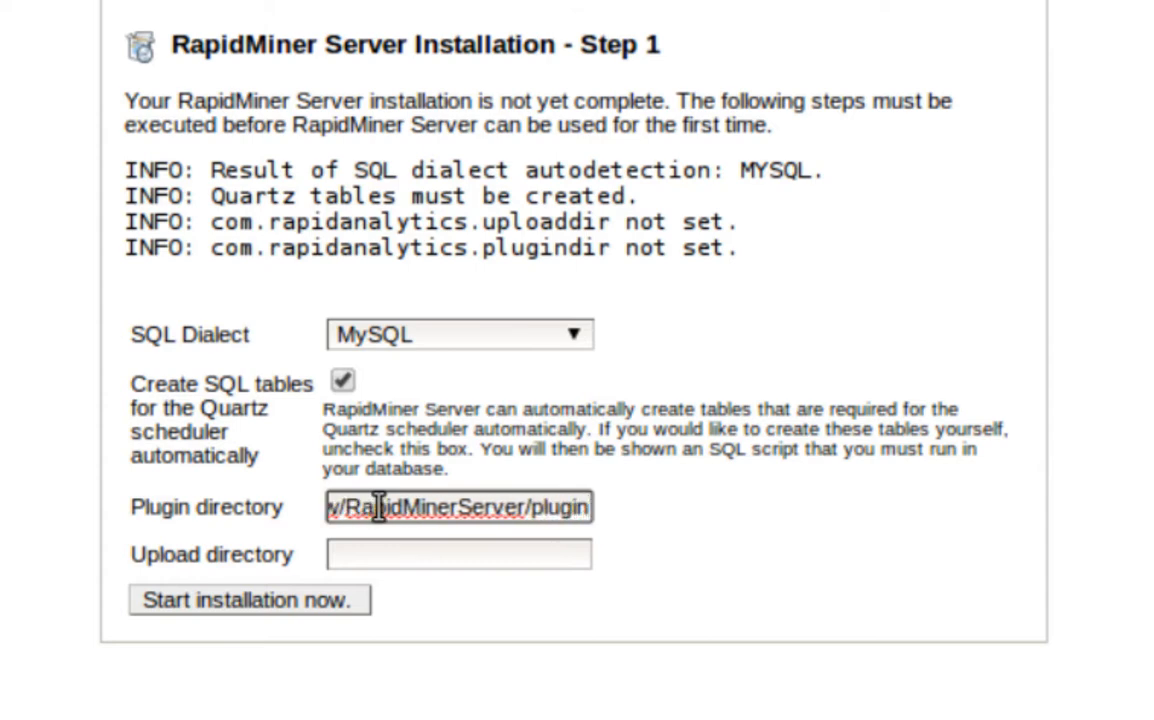
text(s)
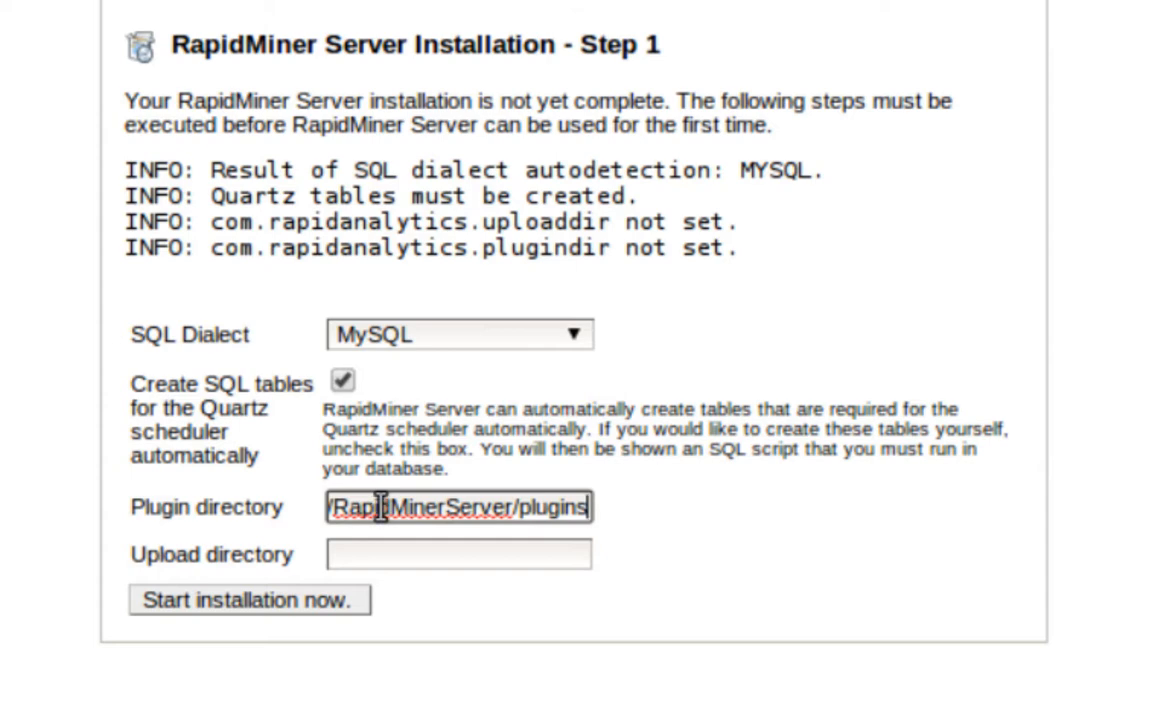
double_click(350, 507)
triple_click(438, 509)
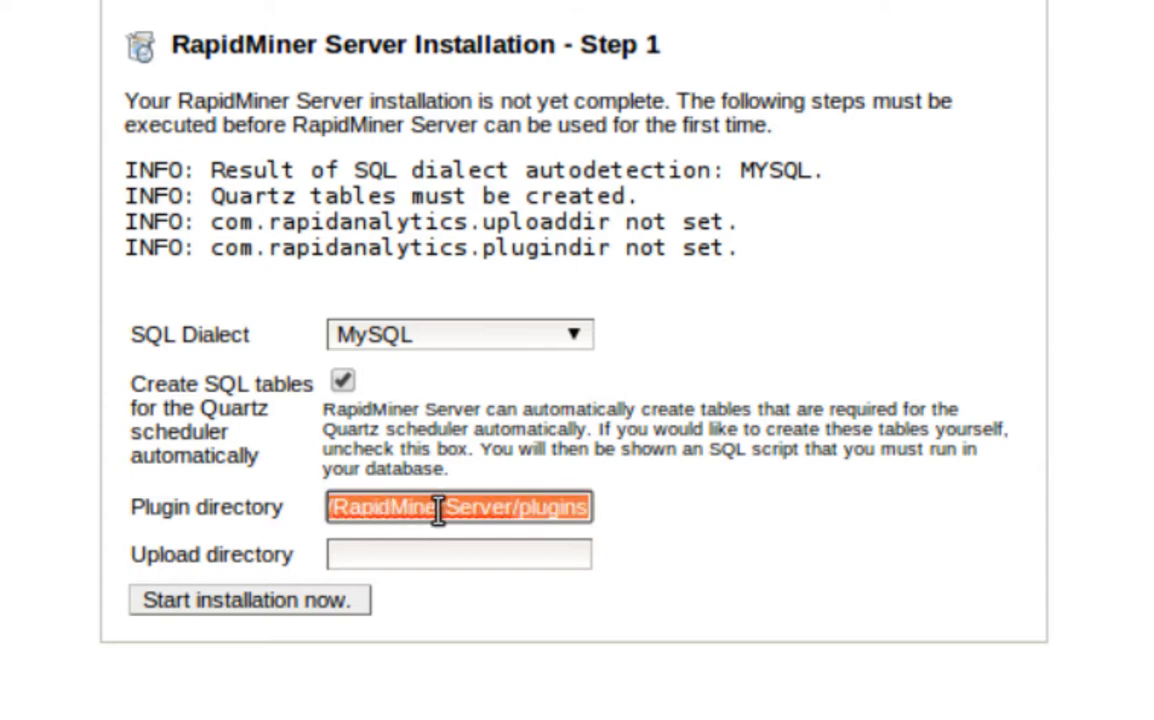
click(401, 554)
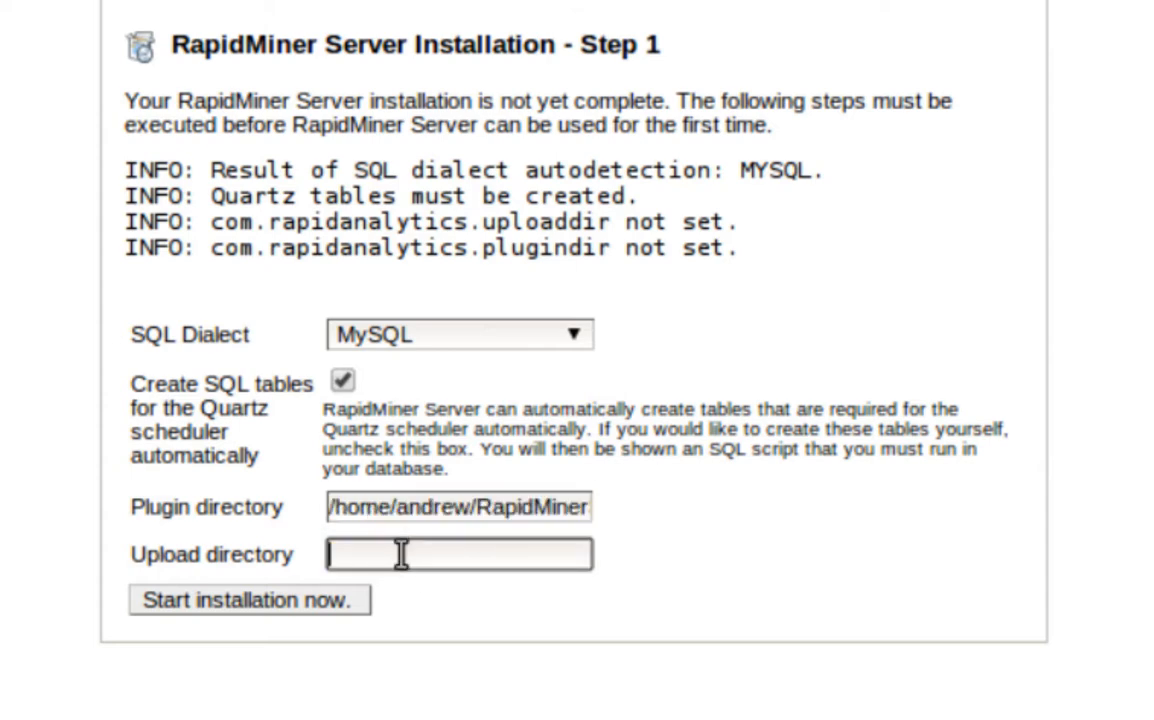
text(/home/andrew/RapidMinerServer/plugins)
key(BackSpace)
key(BackSpace)
key(BackSpace)
key(BackSpace)
key(BackSpace)
key(BackSpace)
key(BackSpace)
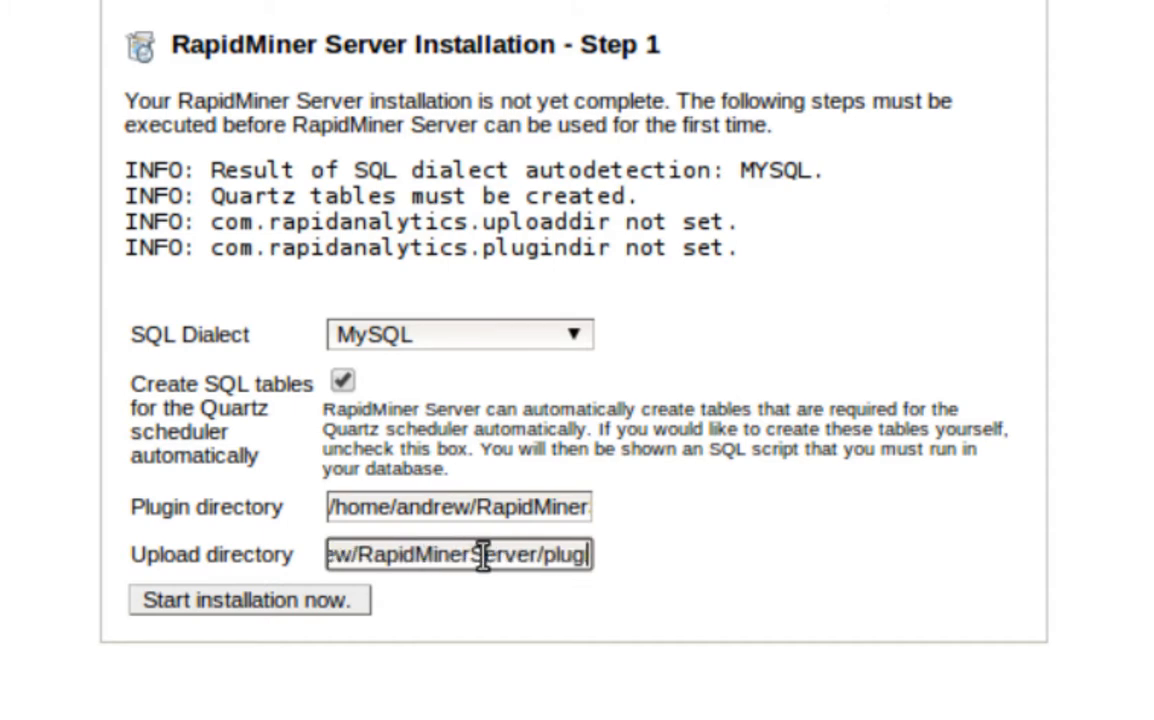
text(tmp)
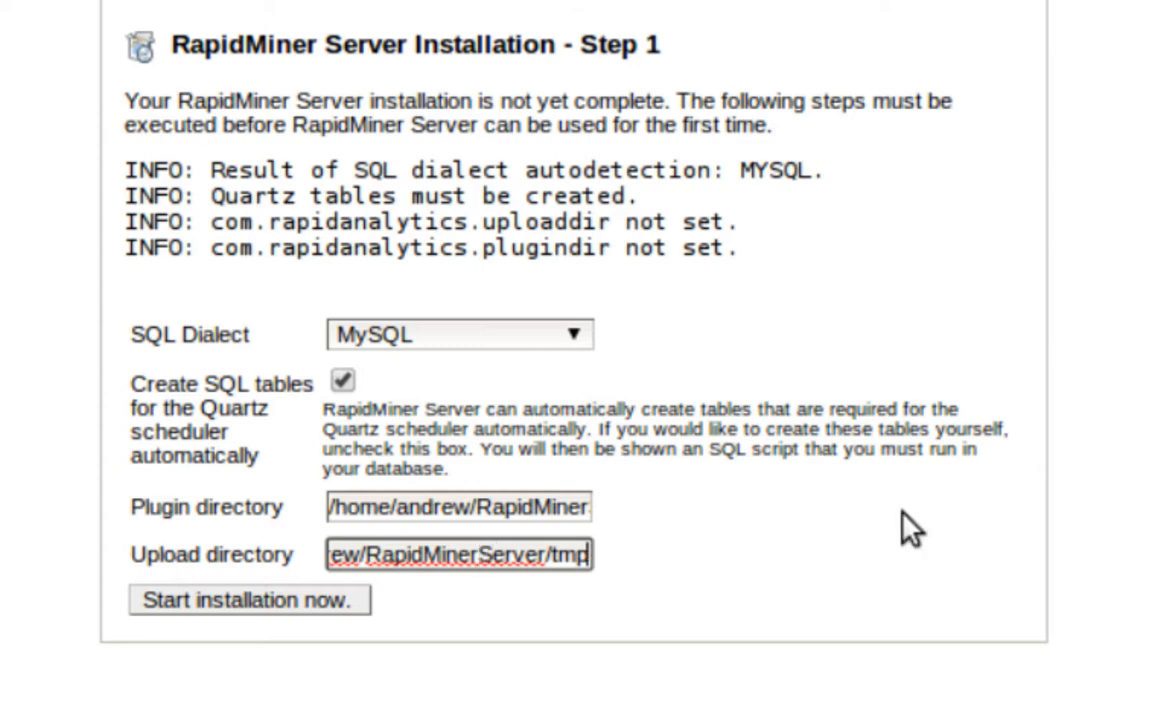
click(497, 510)
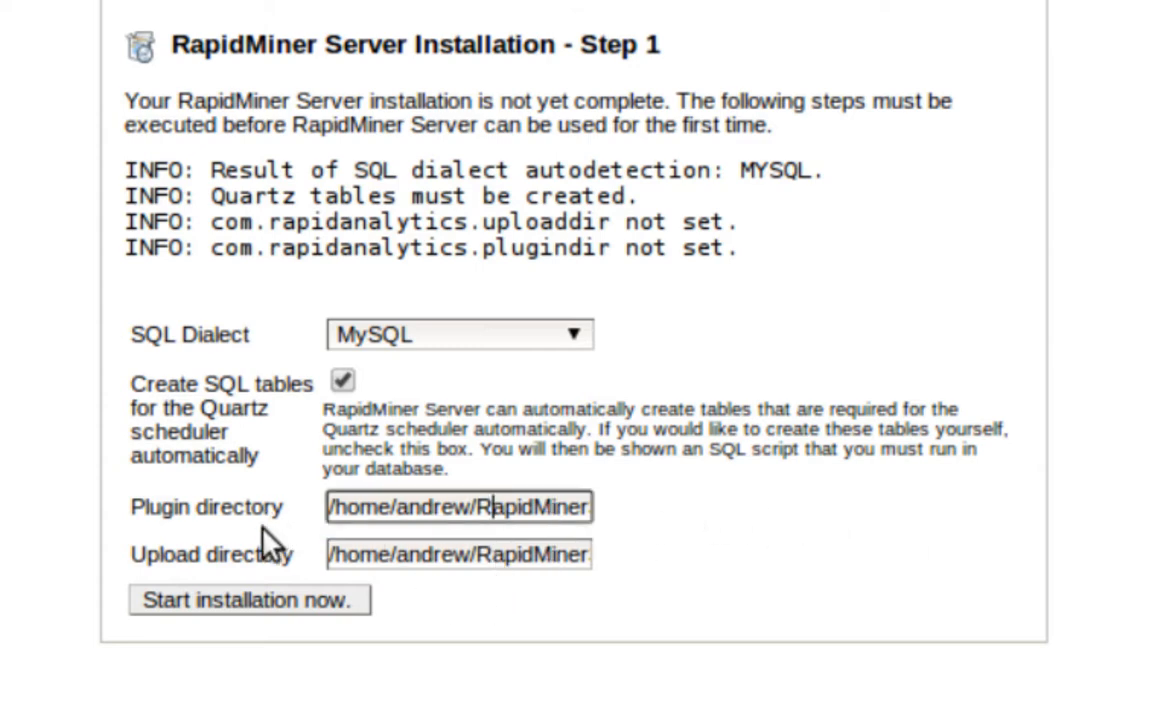
Run the server installation to completion, then expand the Processes, Repository and Administration sections
click(260, 600)
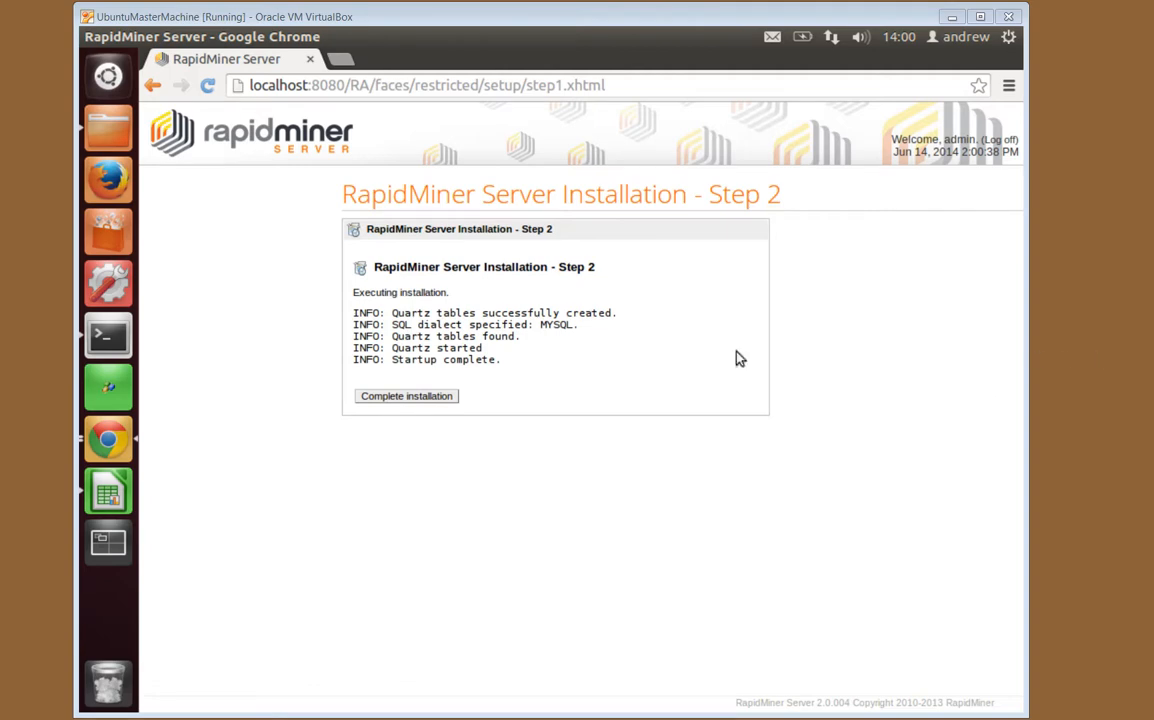
click(399, 397)
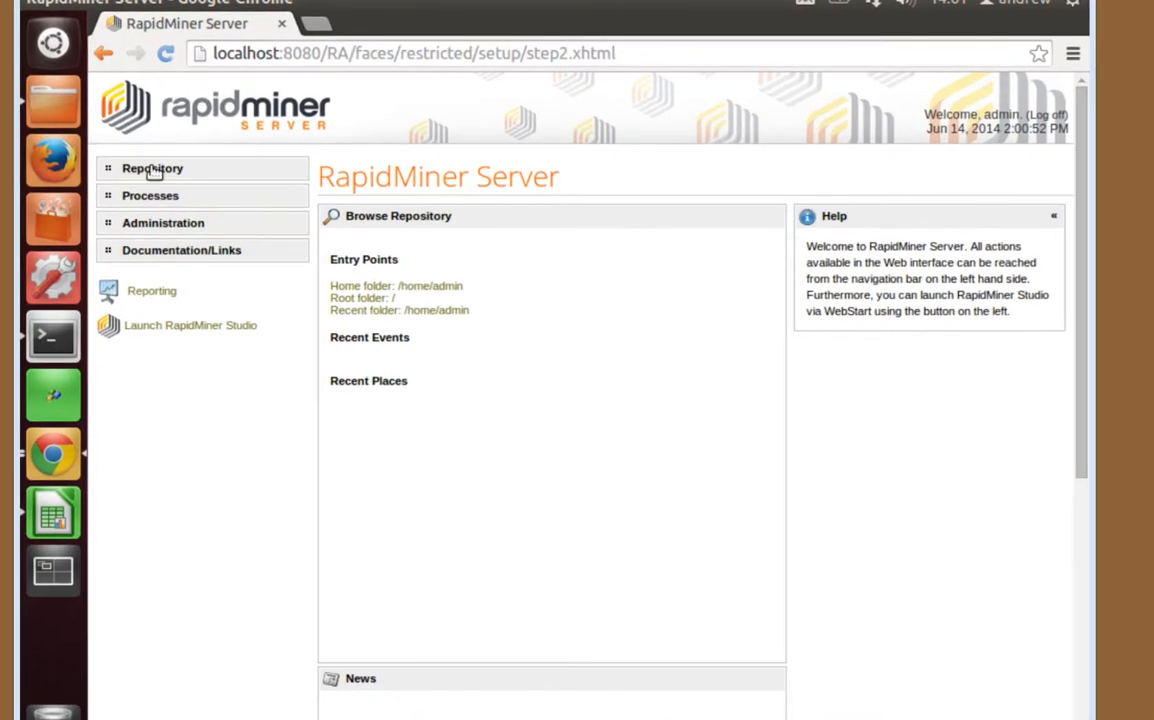
click(152, 198)
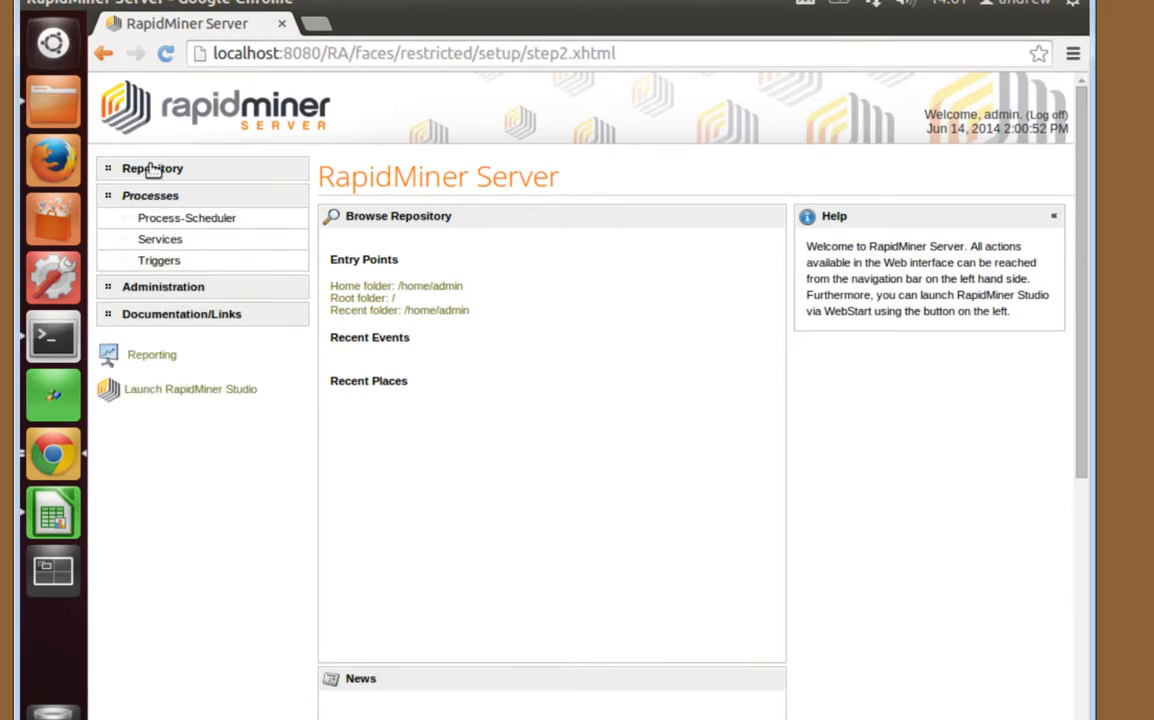
click(152, 169)
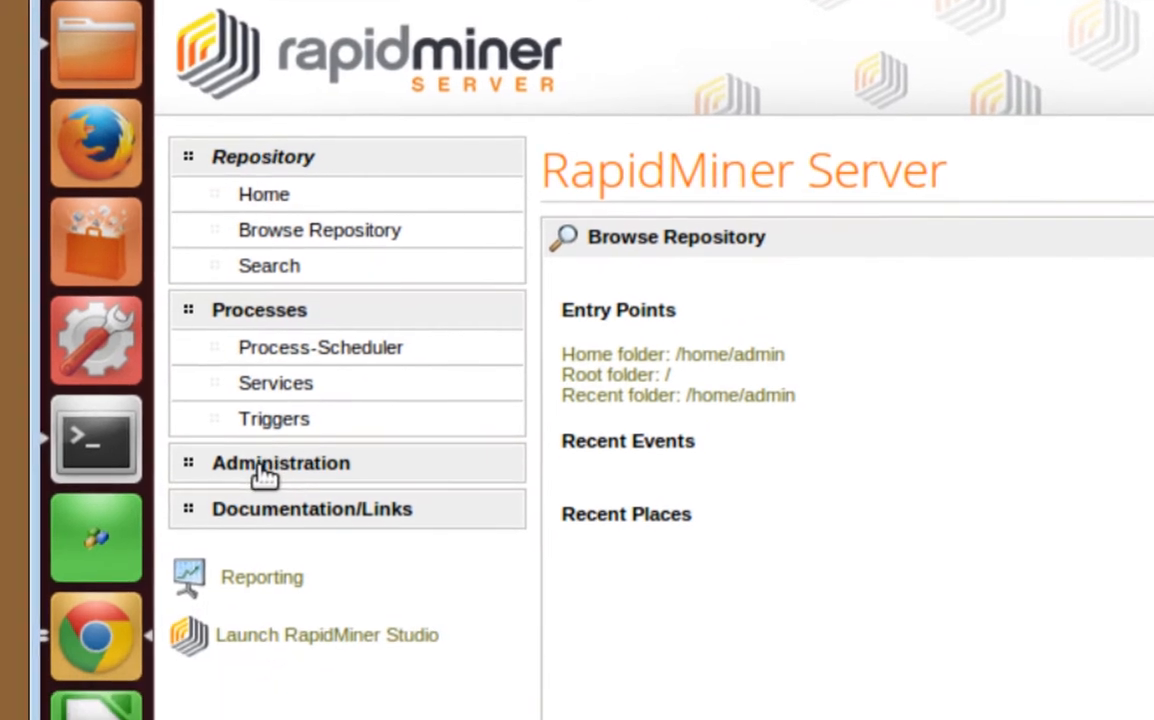
click(258, 592)
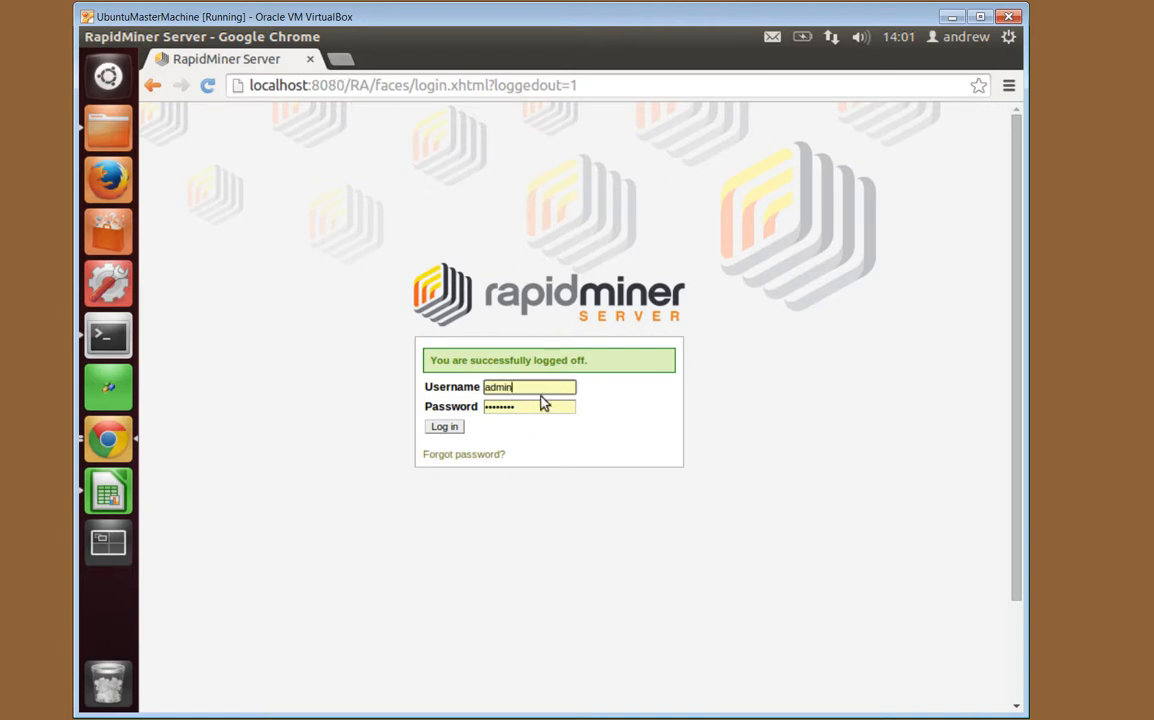
Log back in as admin by replacing the saved password with the correct one
drag(537, 407, 443, 404)
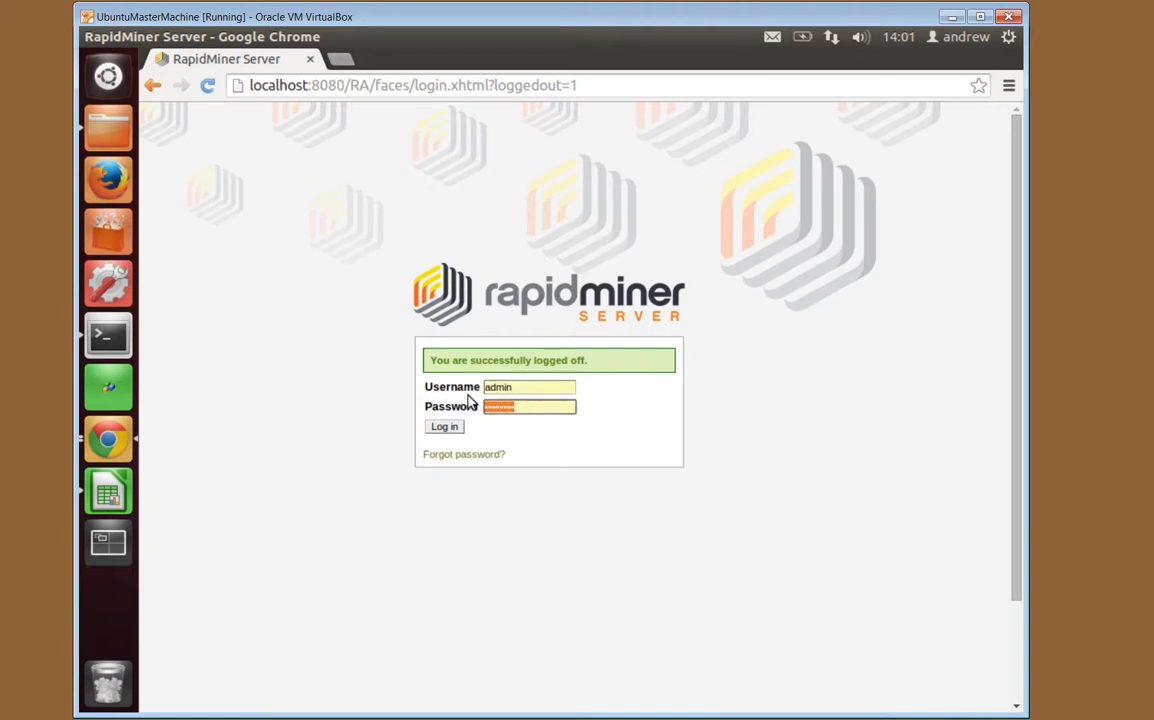
text(ch)
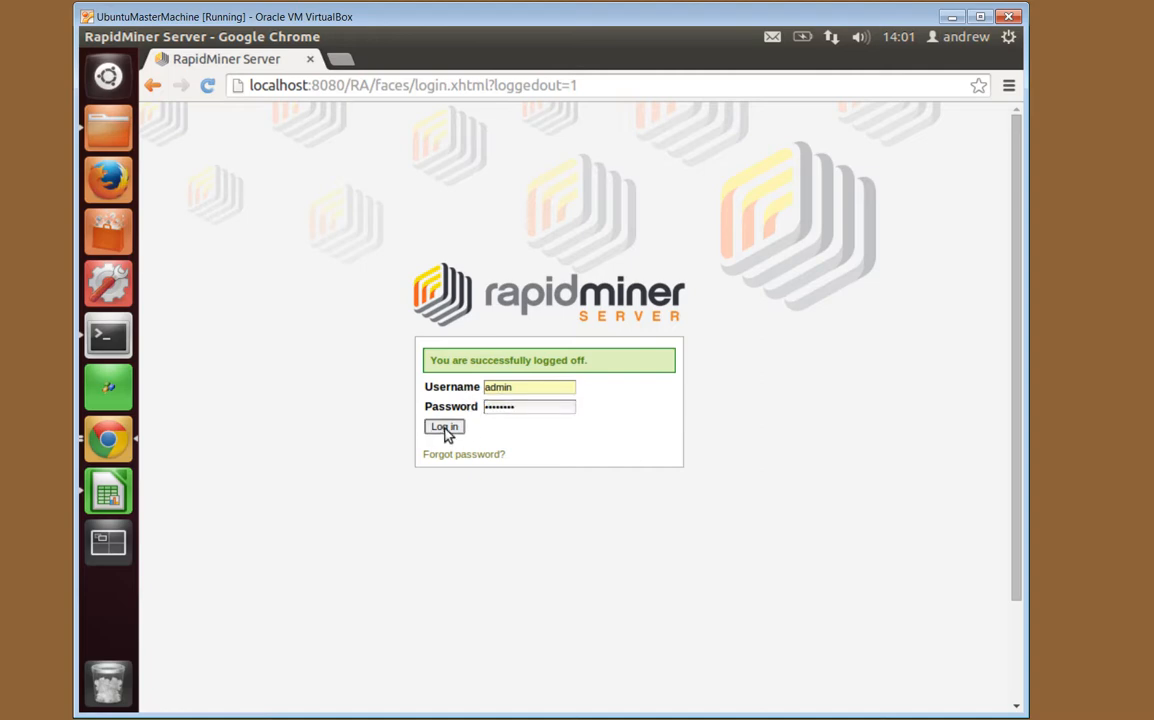
click(447, 430)
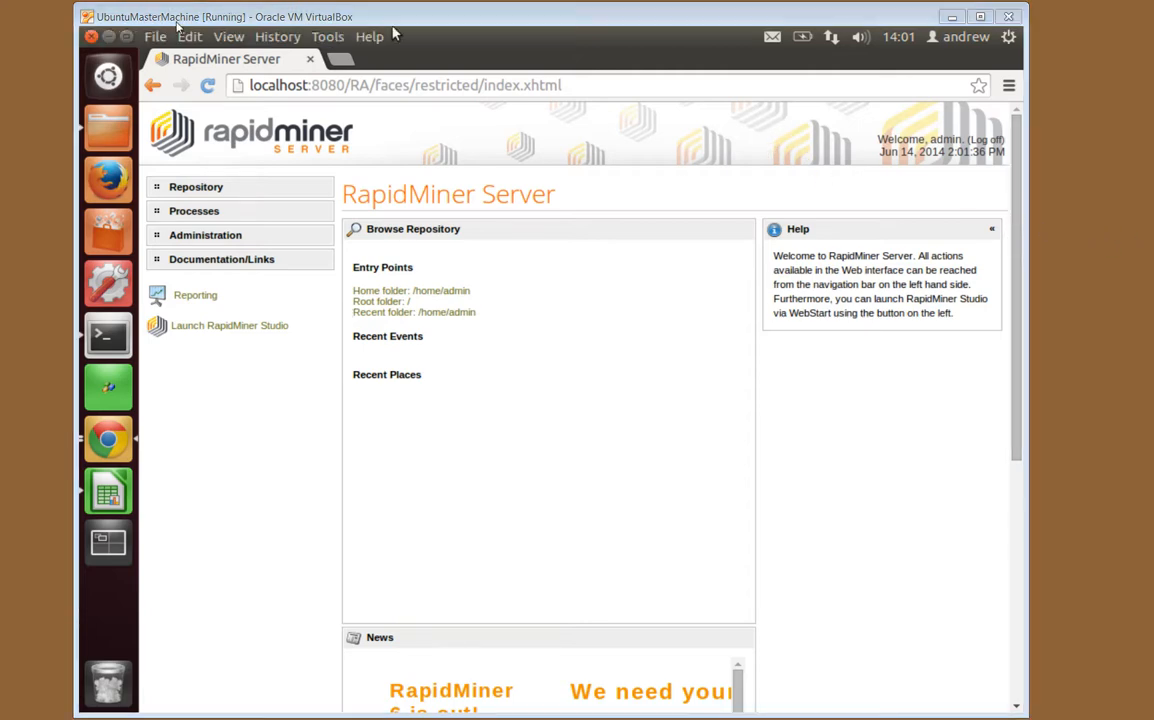
Bold the Complete installation and Confirm success items in the Calc checklist, then minimize Calc
click(97, 500)
click(333, 464)
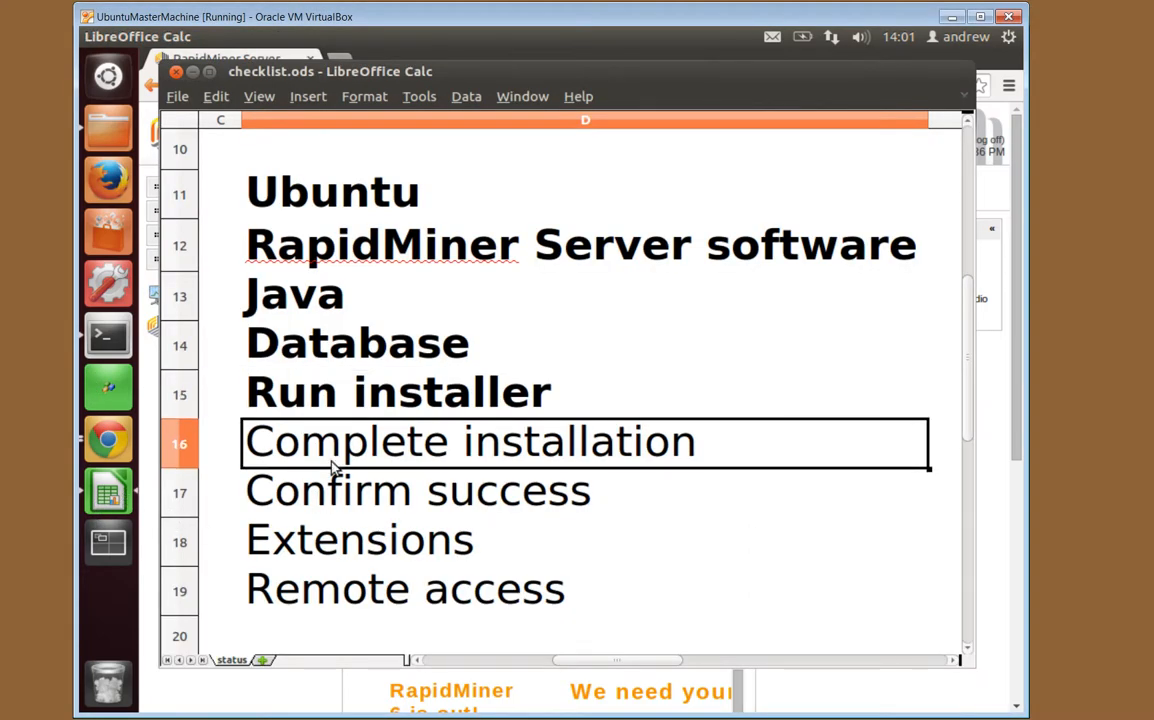
key(ctrl+b)
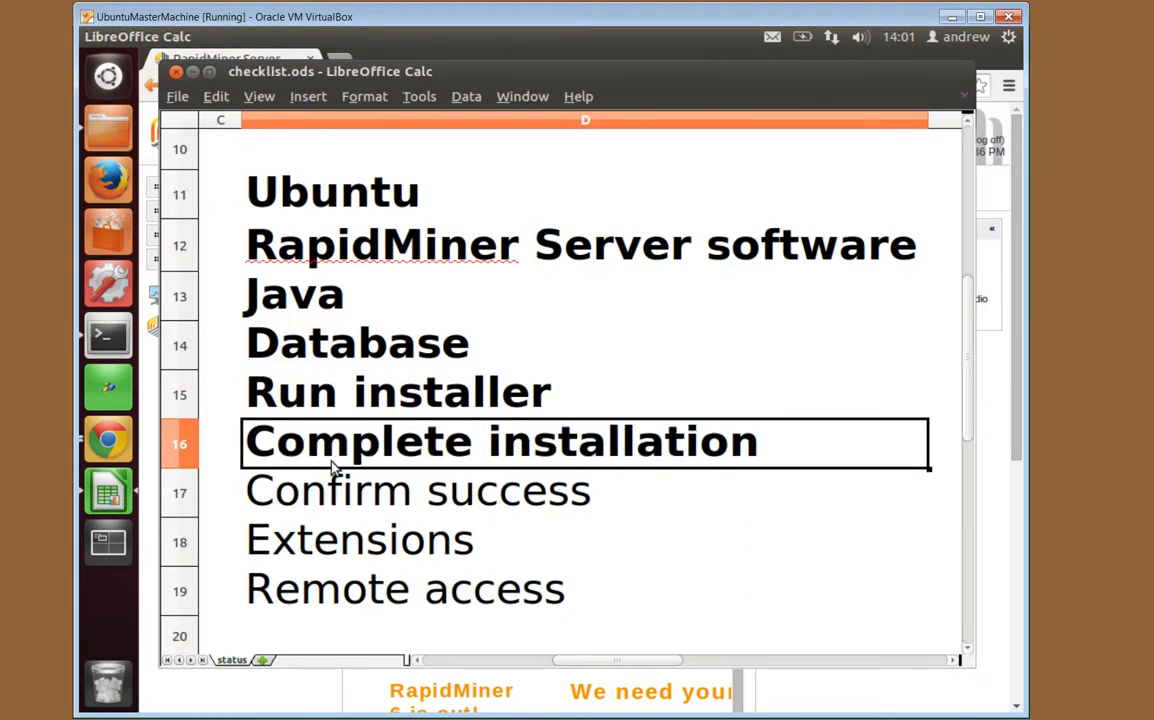
key(Down)
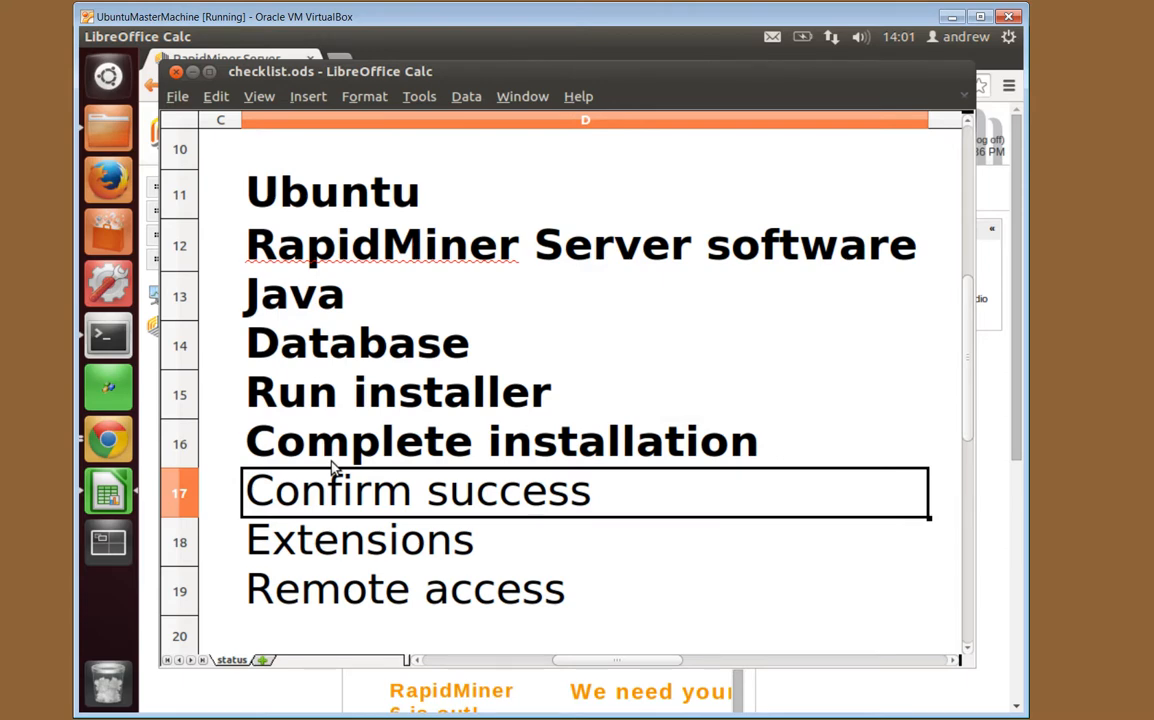
key(ctrl+b)
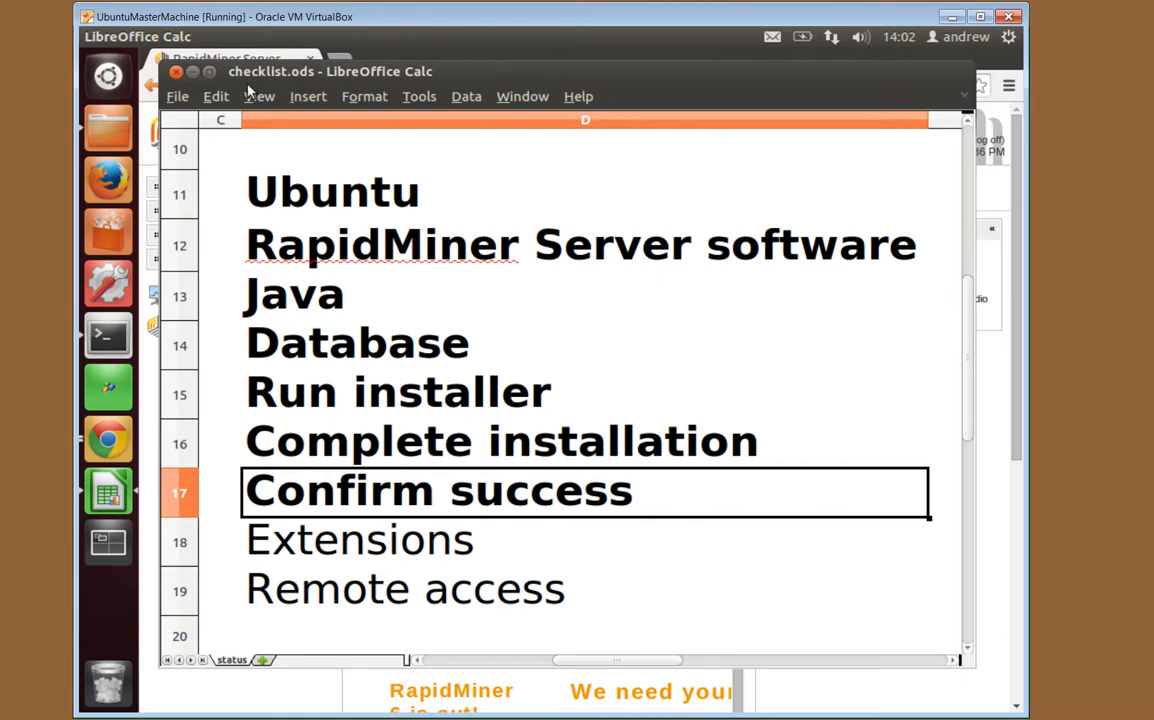
click(178, 71)
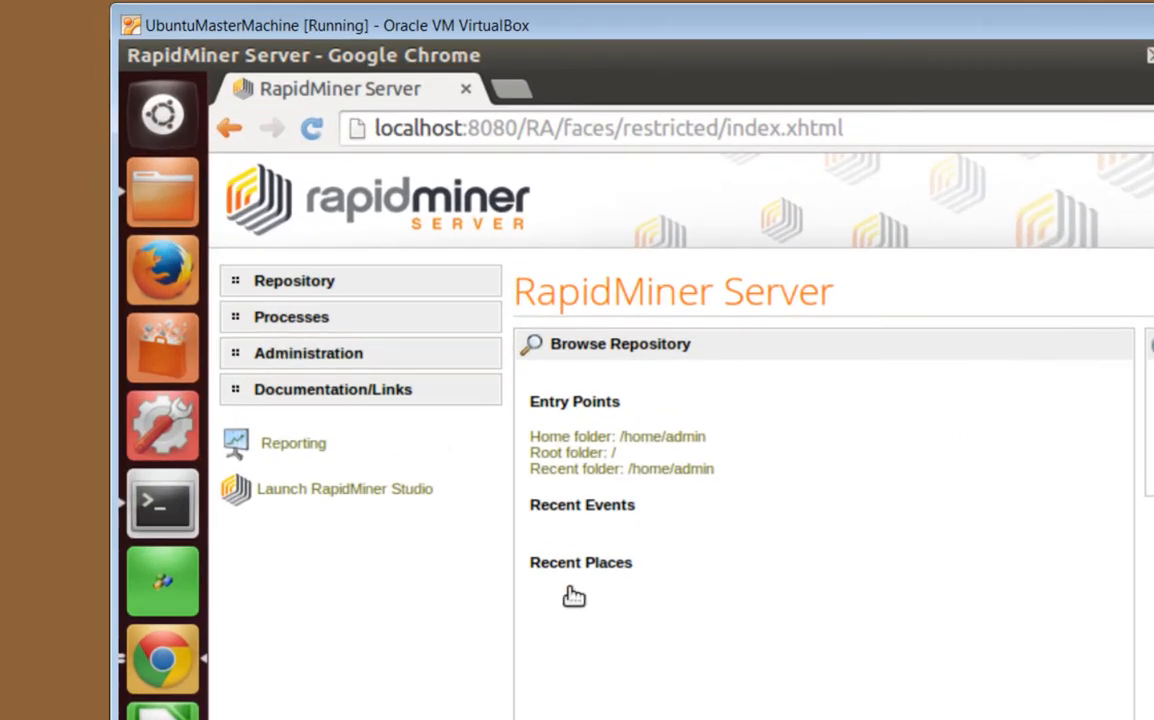
Go to Administration > User Management and start adding a new user
click(272, 336)
click(335, 389)
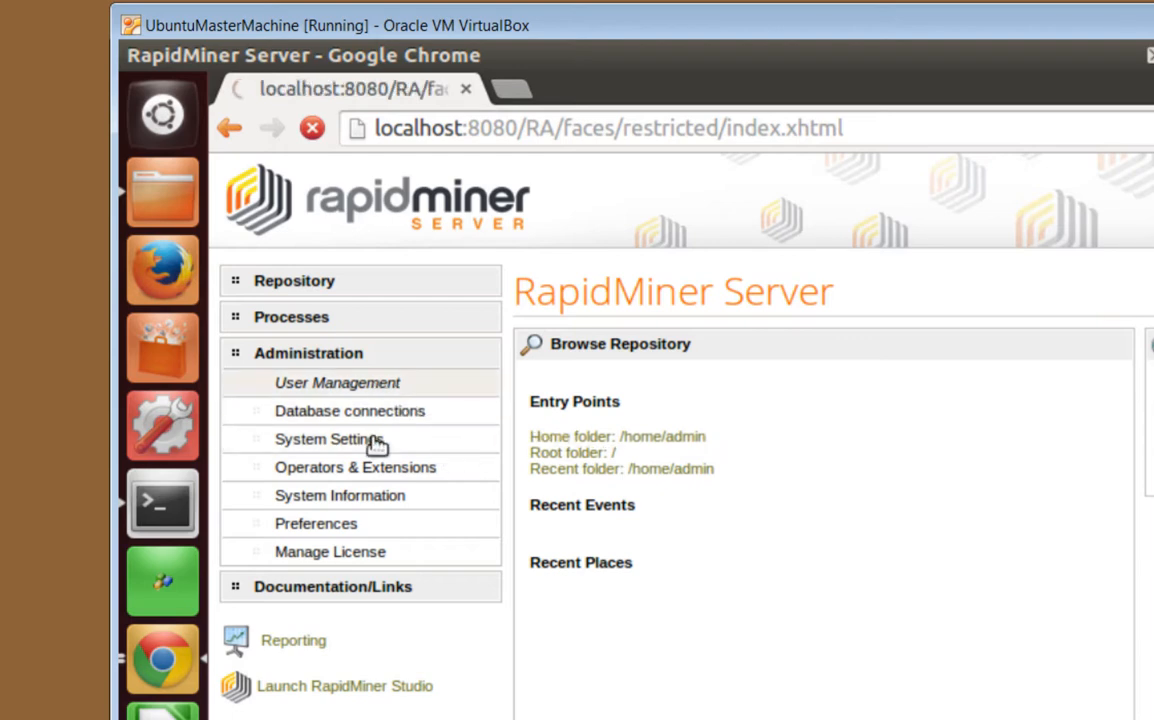
click(375, 388)
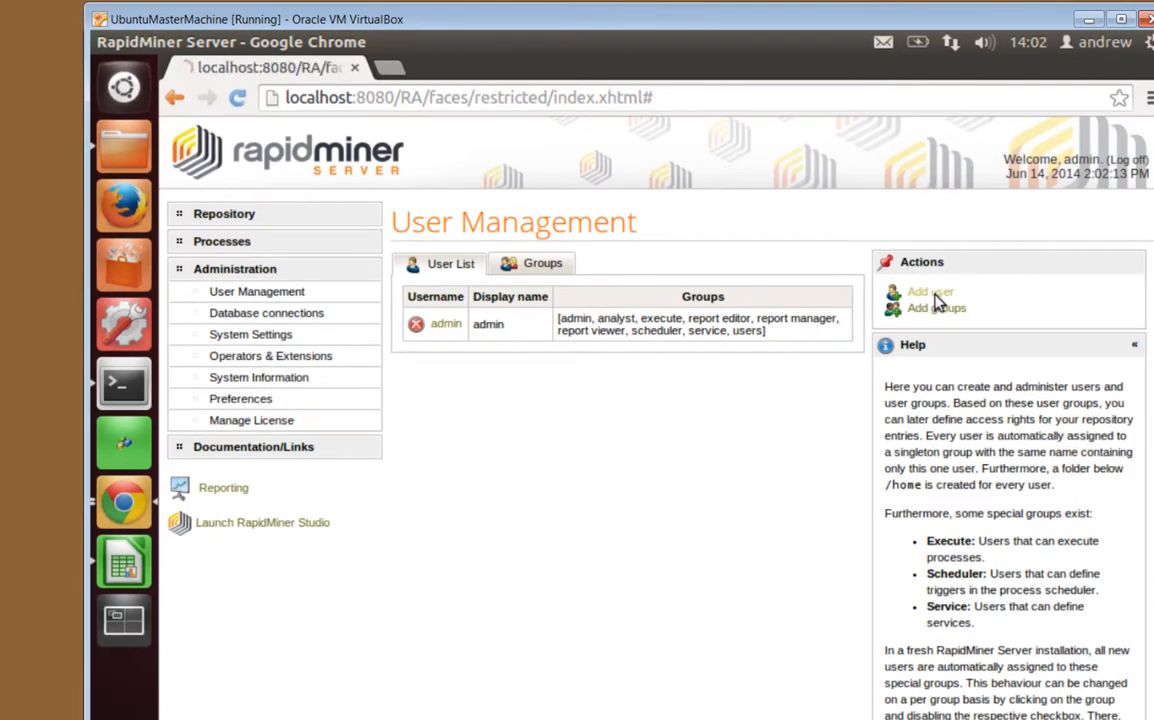
click(932, 292)
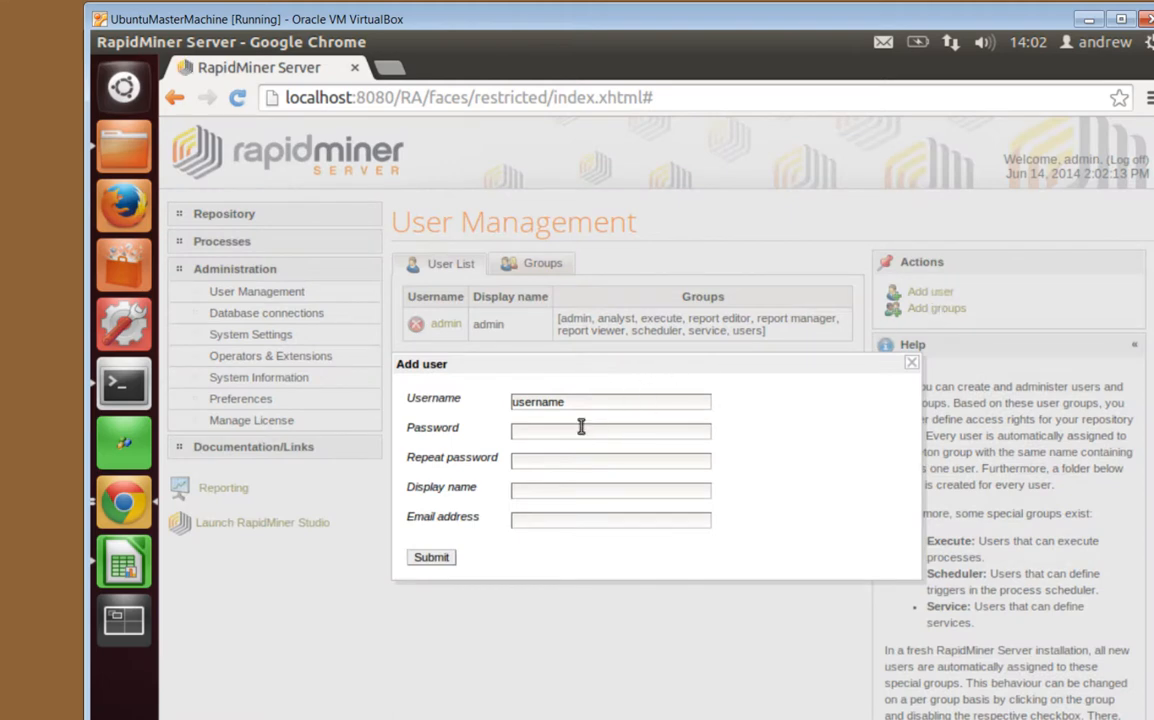
Fill in the new user's username, password twice and display name, then submit and close the form
drag(577, 402, 479, 399)
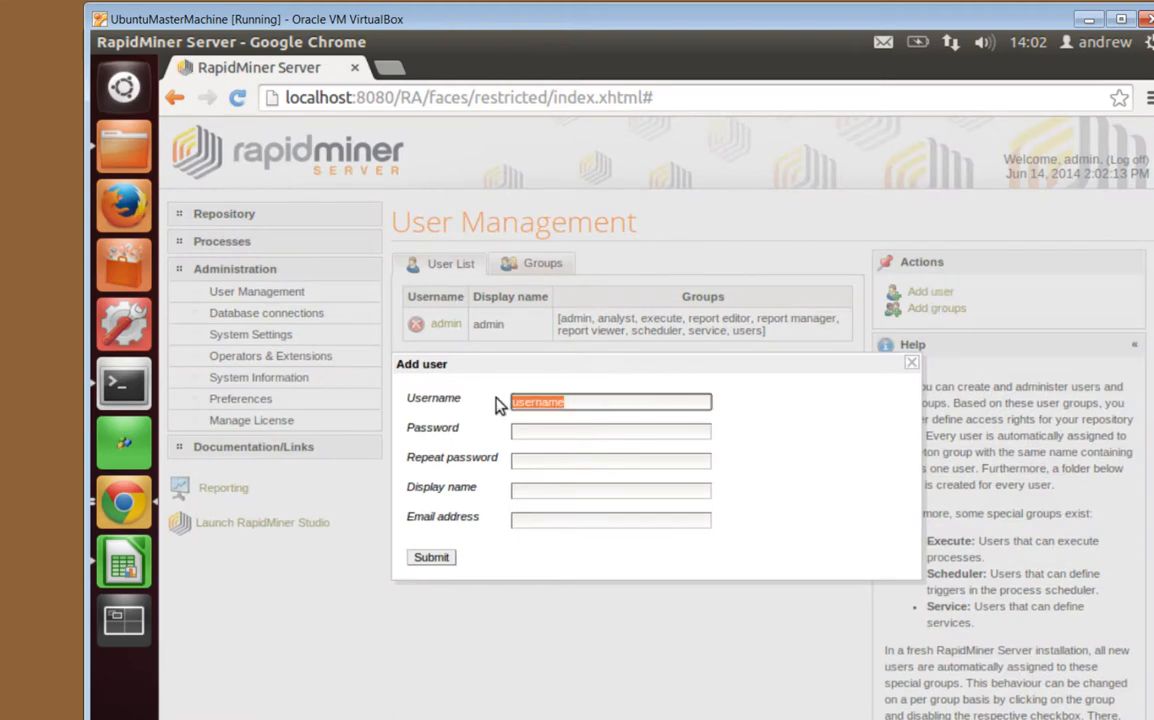
text(andrew)
key(Tab)
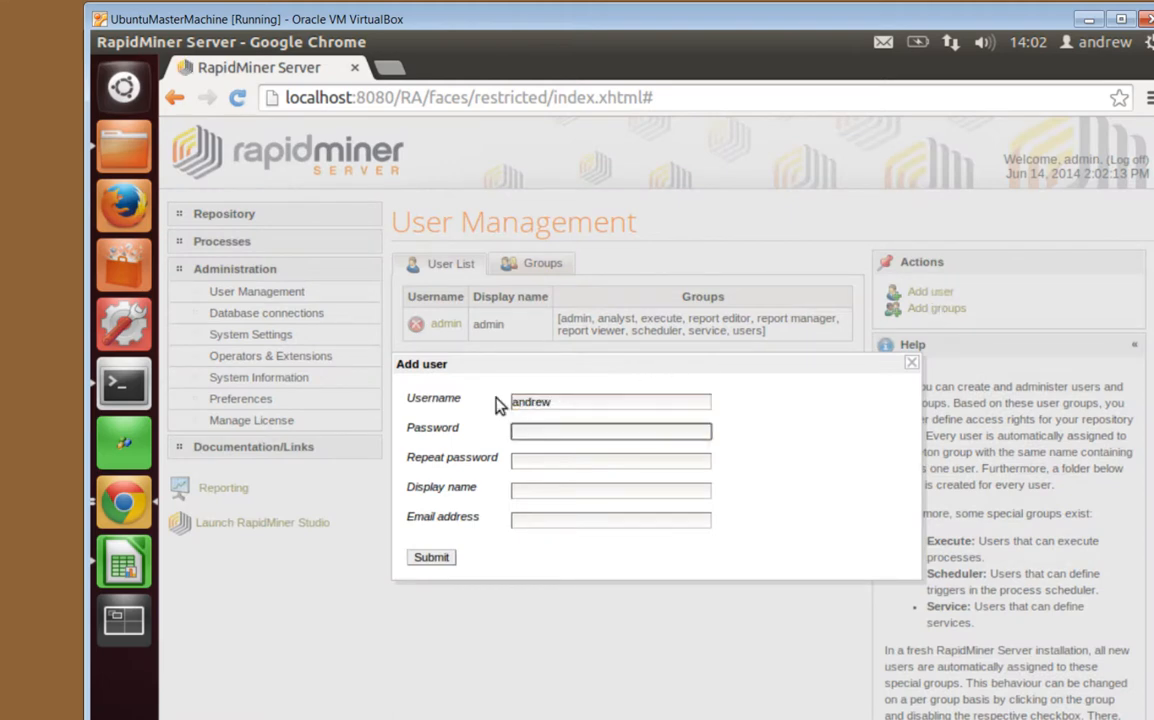
text(•••••••••••)
key(Tab)
text(•••)
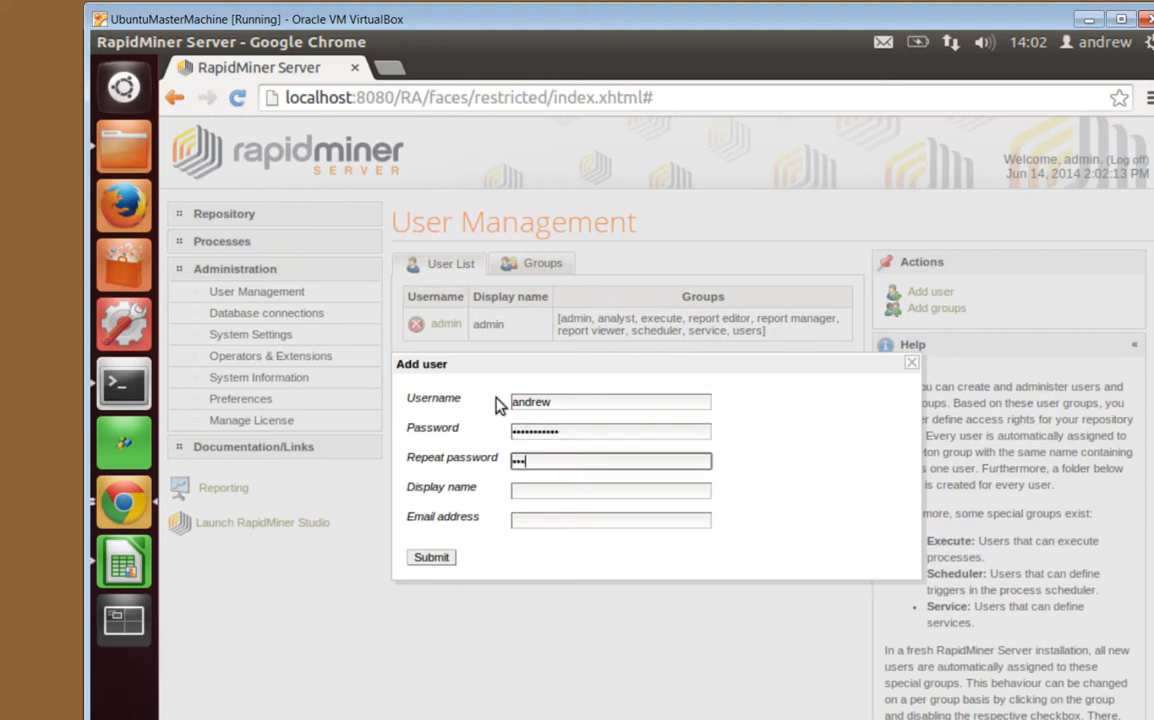
text(••••••••)
key(Tab)
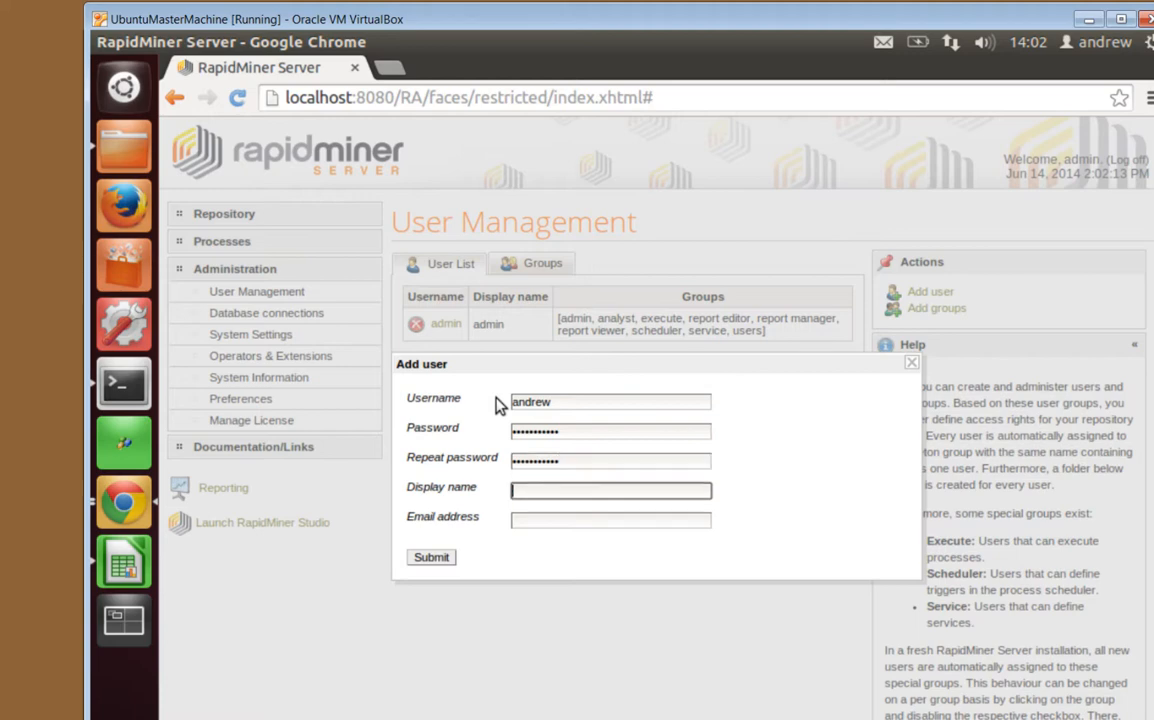
text(andrew)
click(445, 561)
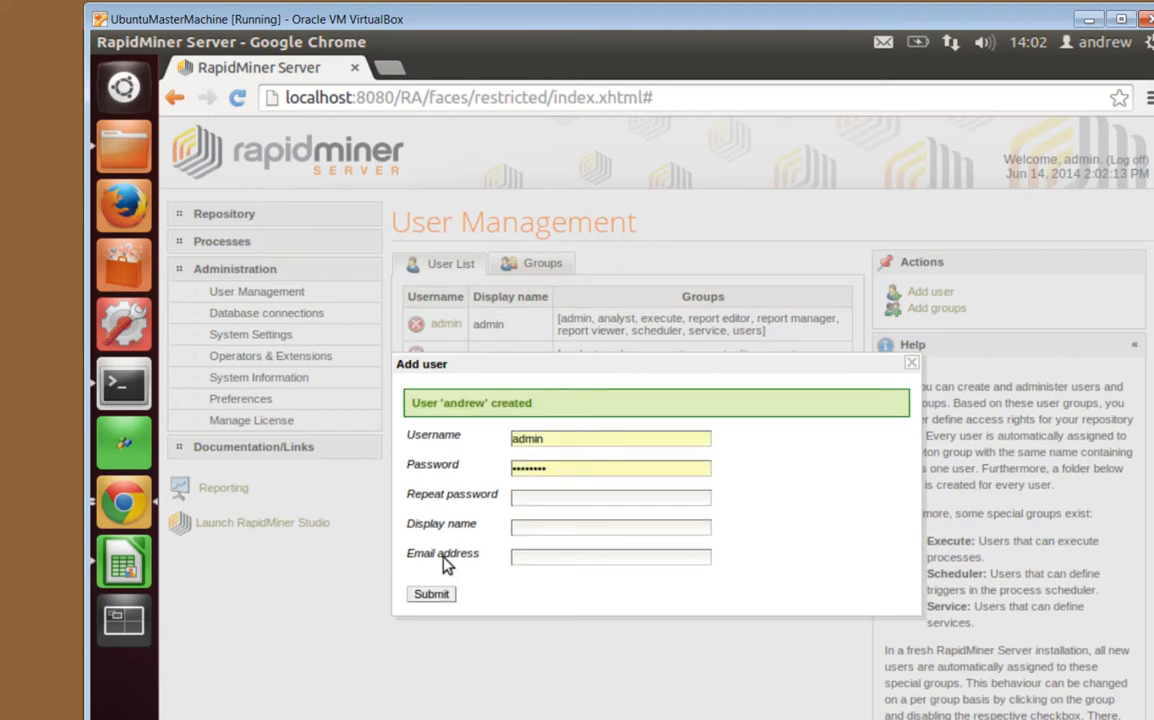
click(912, 364)
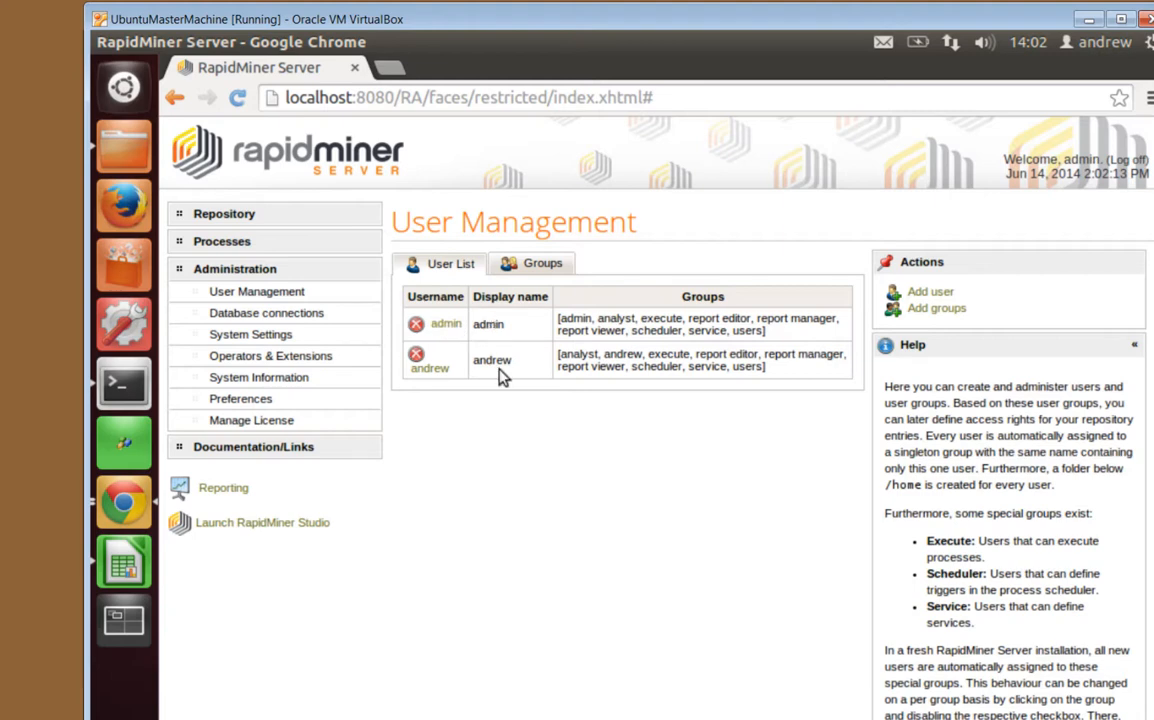
Review the System Settings properties, then go to the Repository Home page
click(272, 342)
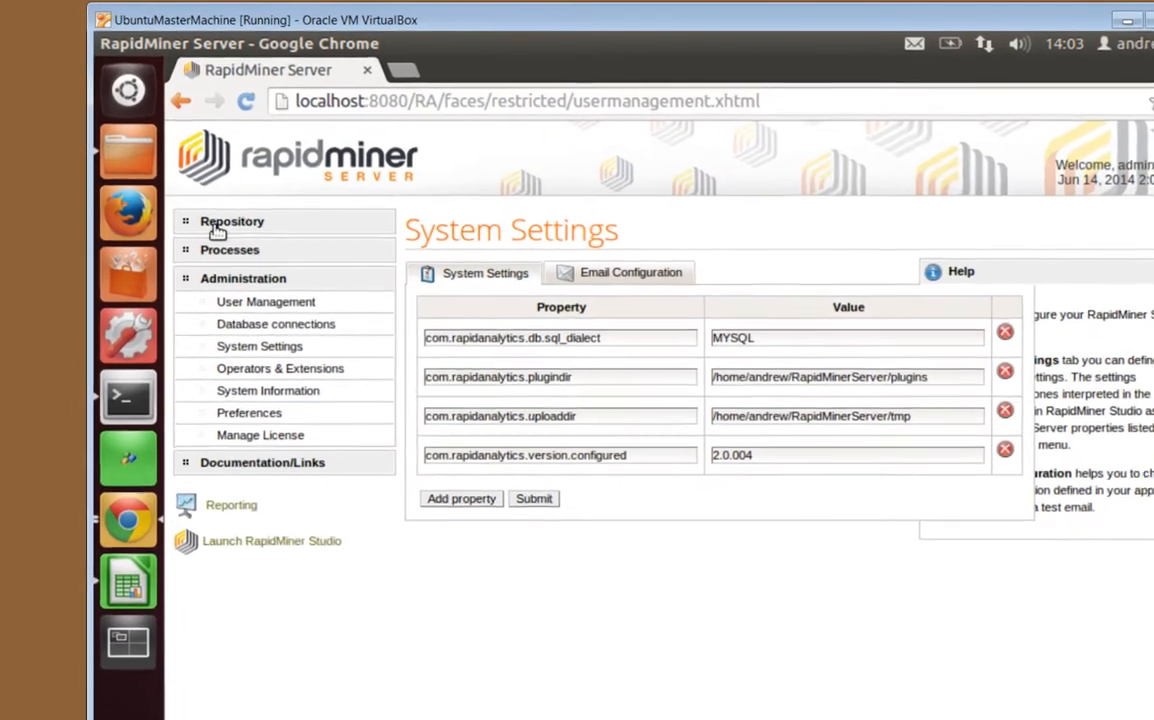
click(182, 188)
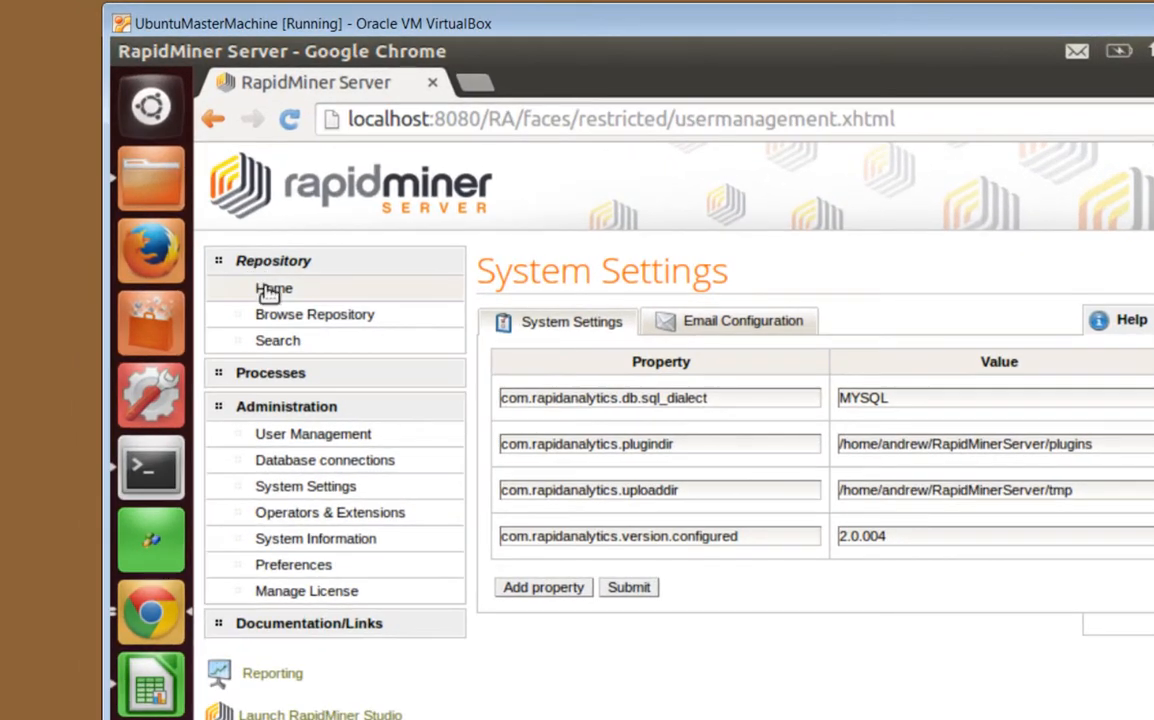
click(270, 291)
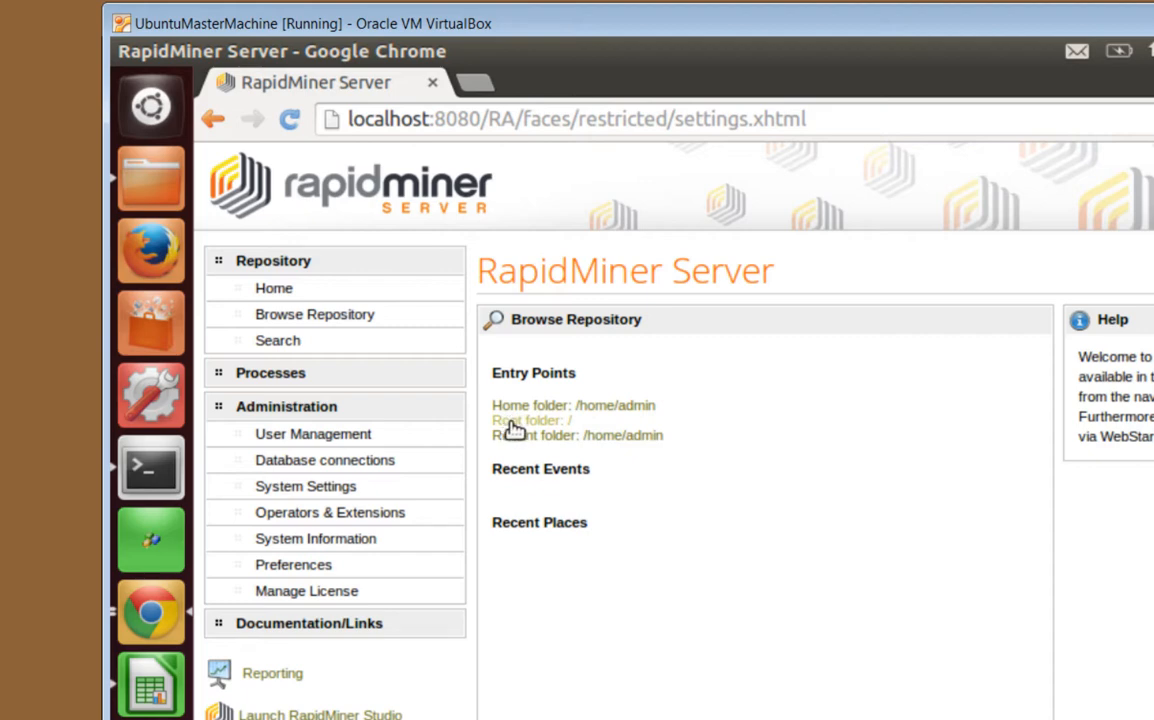
Browse from the Root folder into /home to confirm admin and new-user folders, then open Operators & Extensions
click(514, 424)
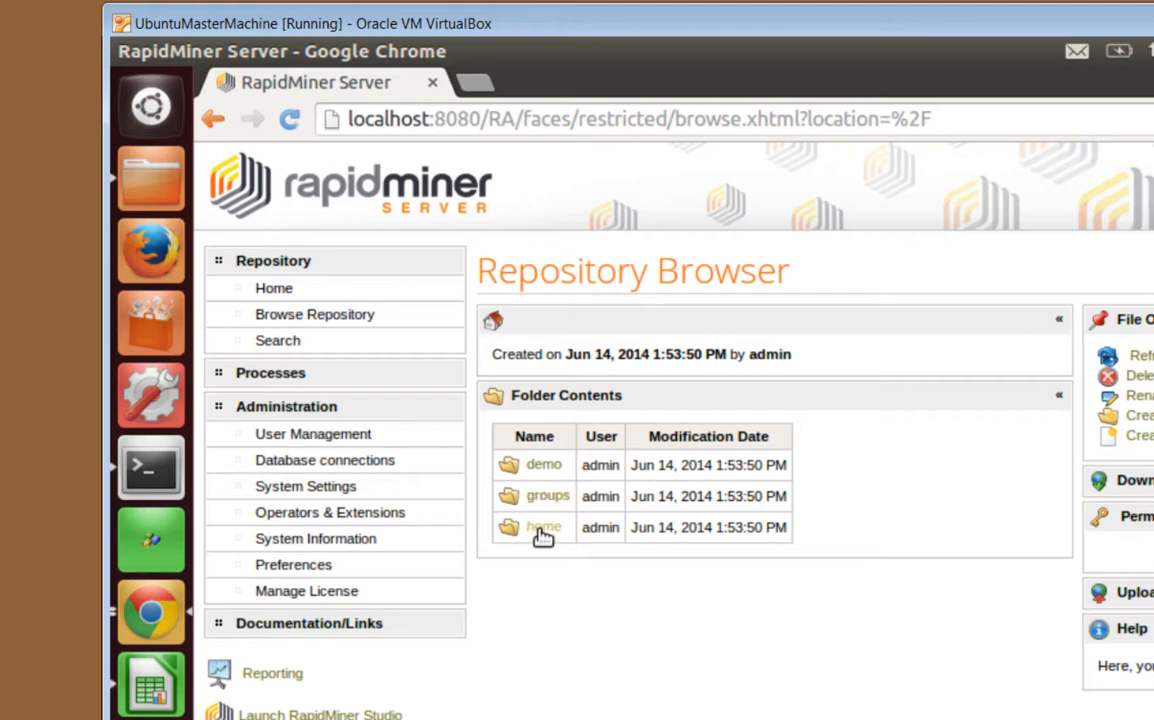
click(541, 540)
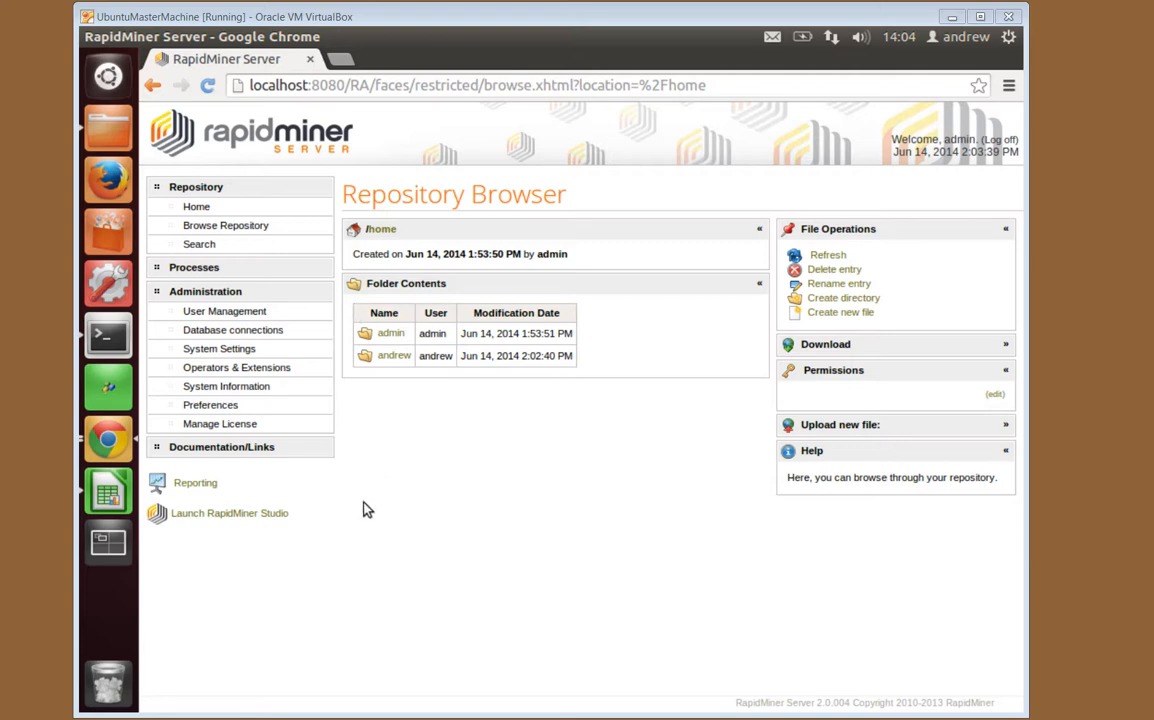
click(268, 370)
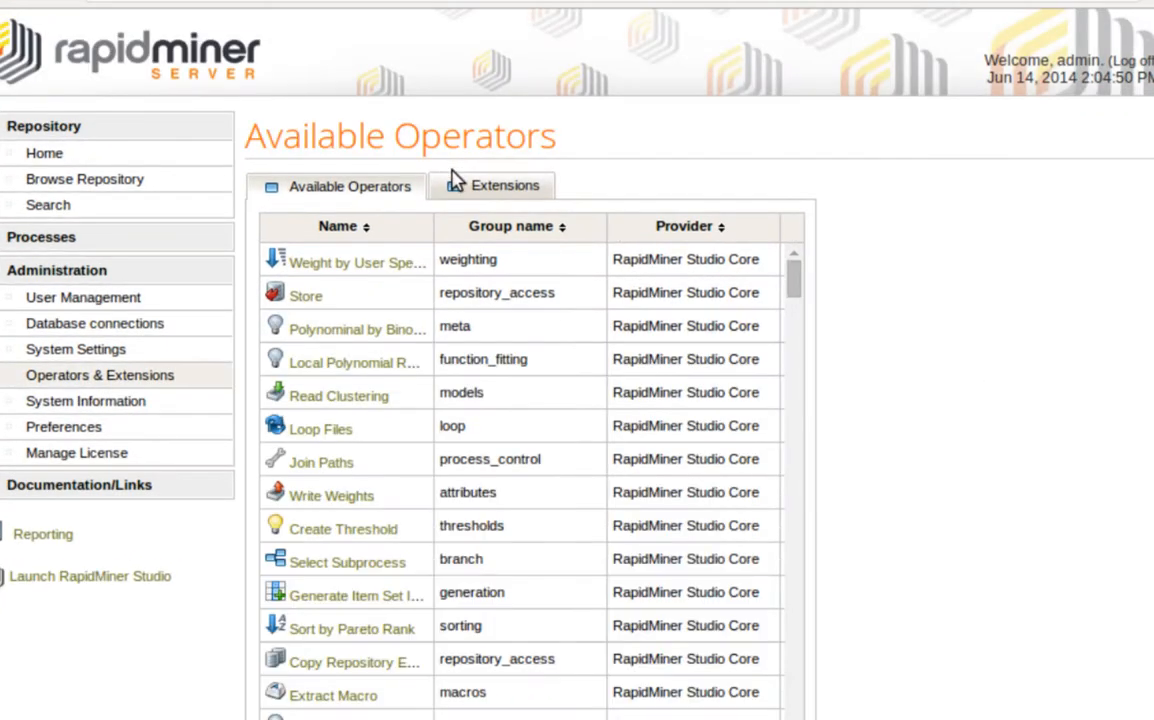
Confirm the Extensions tab lists none installed, then return to the Available Operators list
click(490, 190)
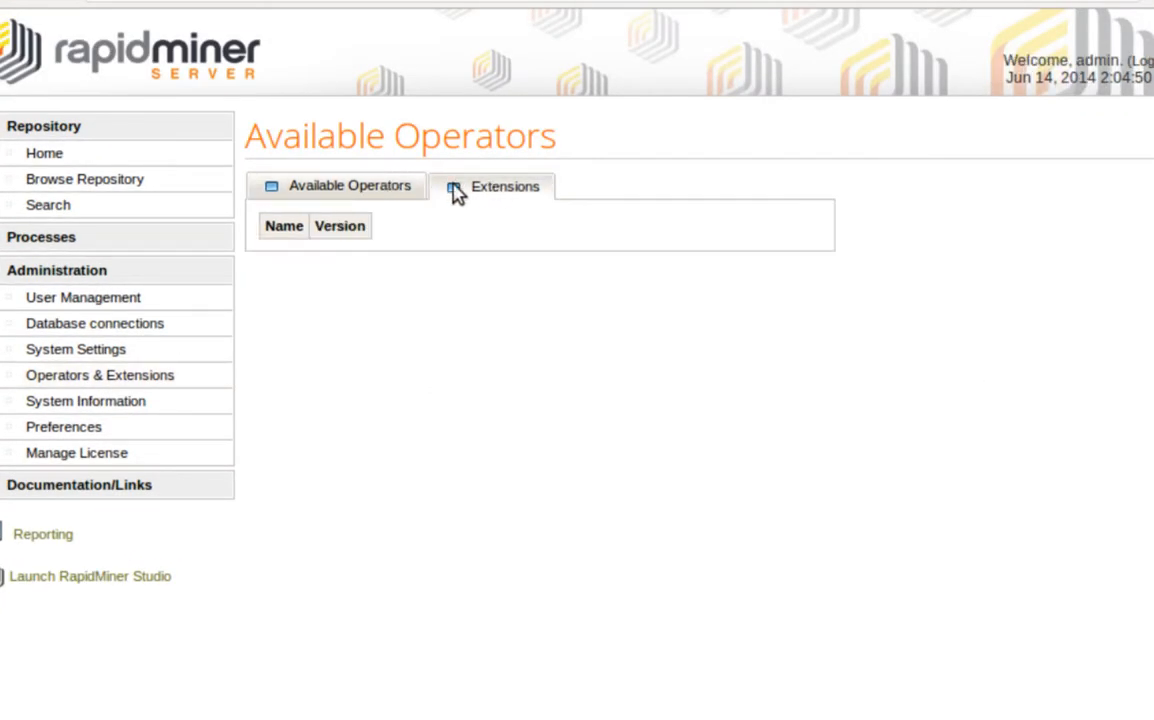
click(375, 195)
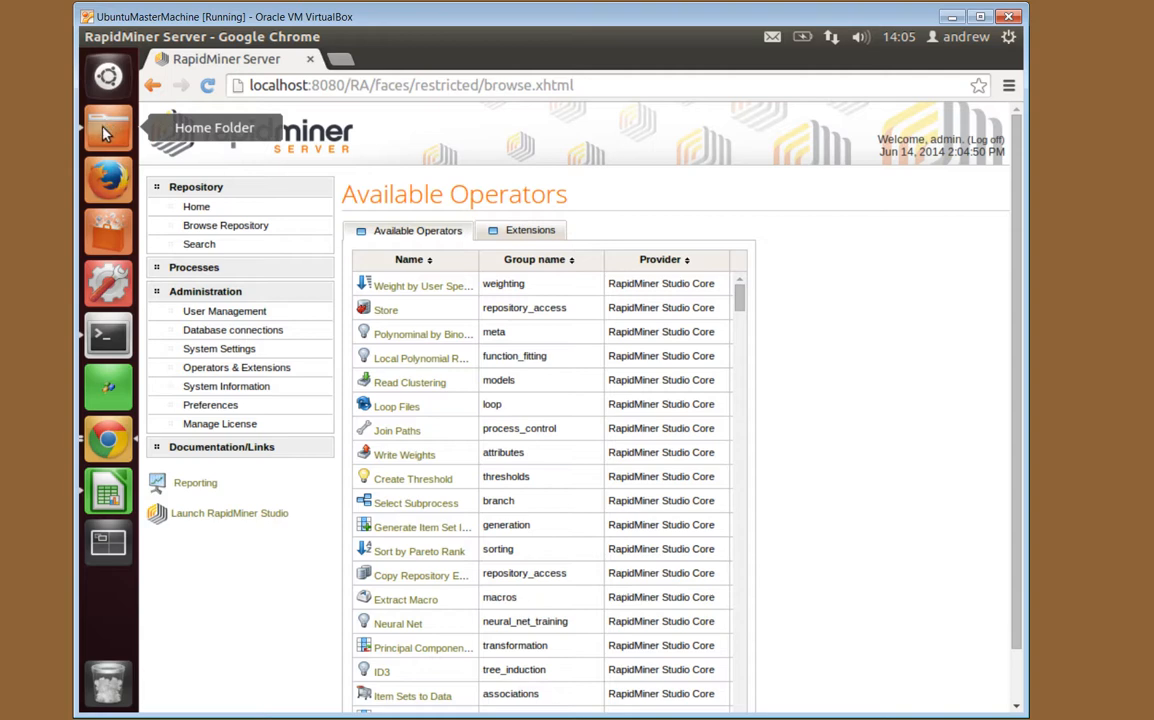
In Files, inspect the ten extension jars in Downloads/RMExtensions
click(105, 130)
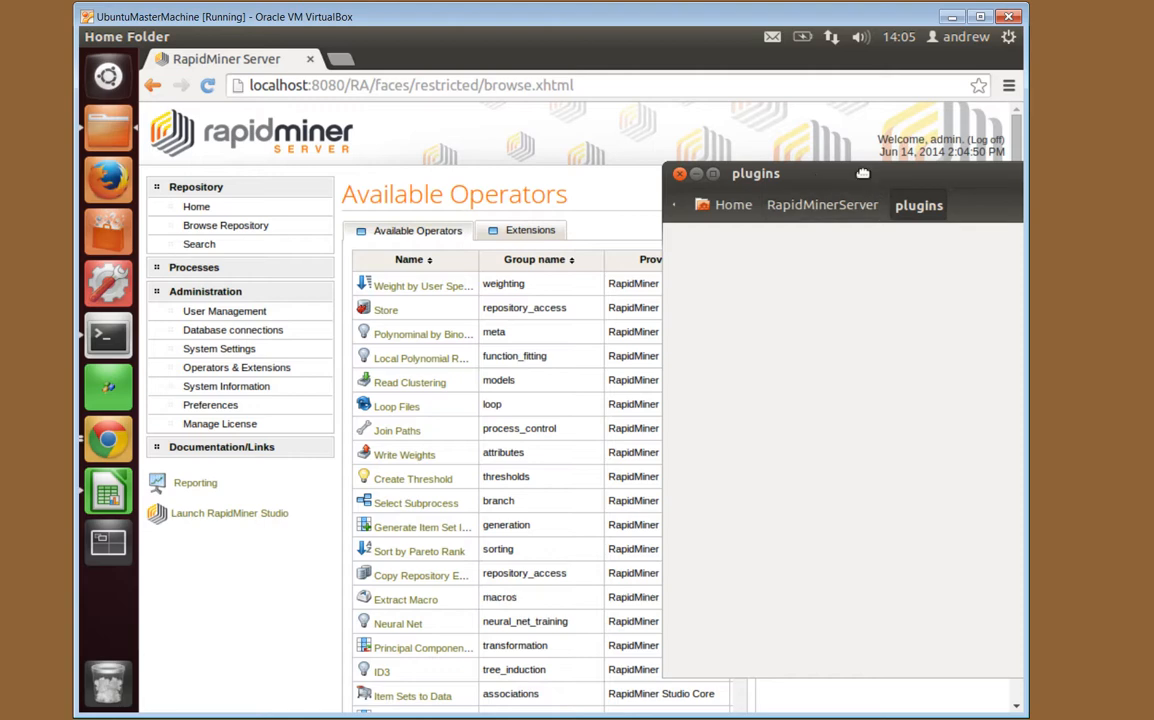
drag(816, 178, 381, 126)
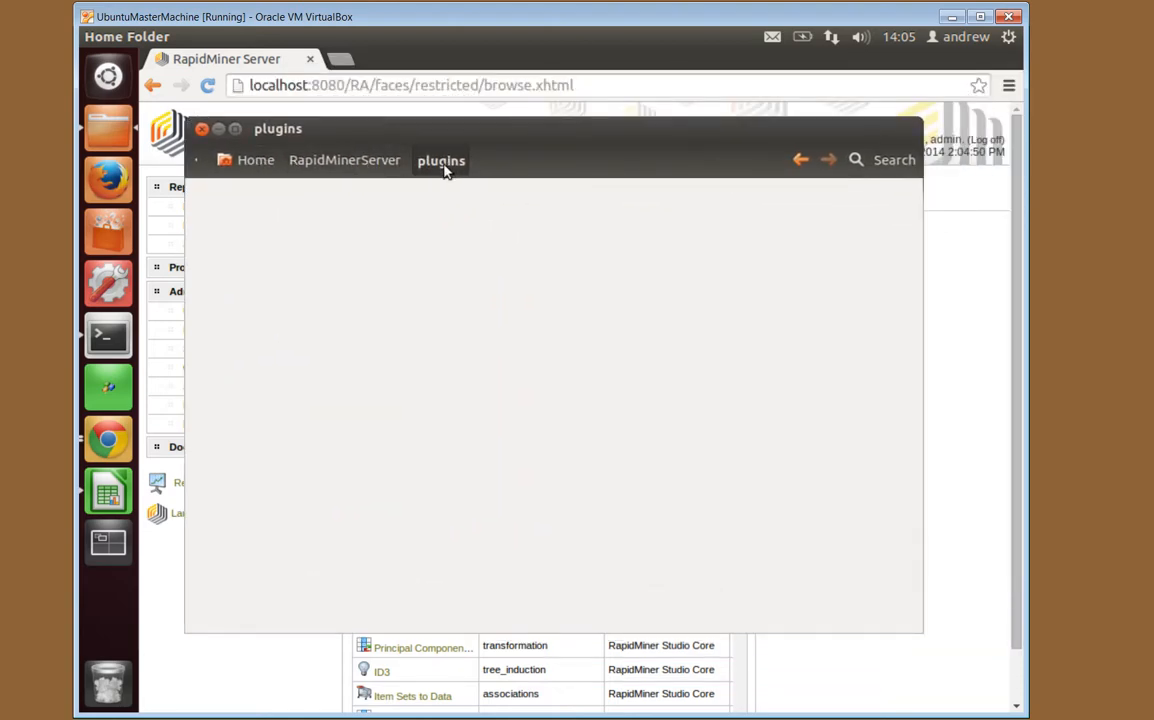
click(252, 162)
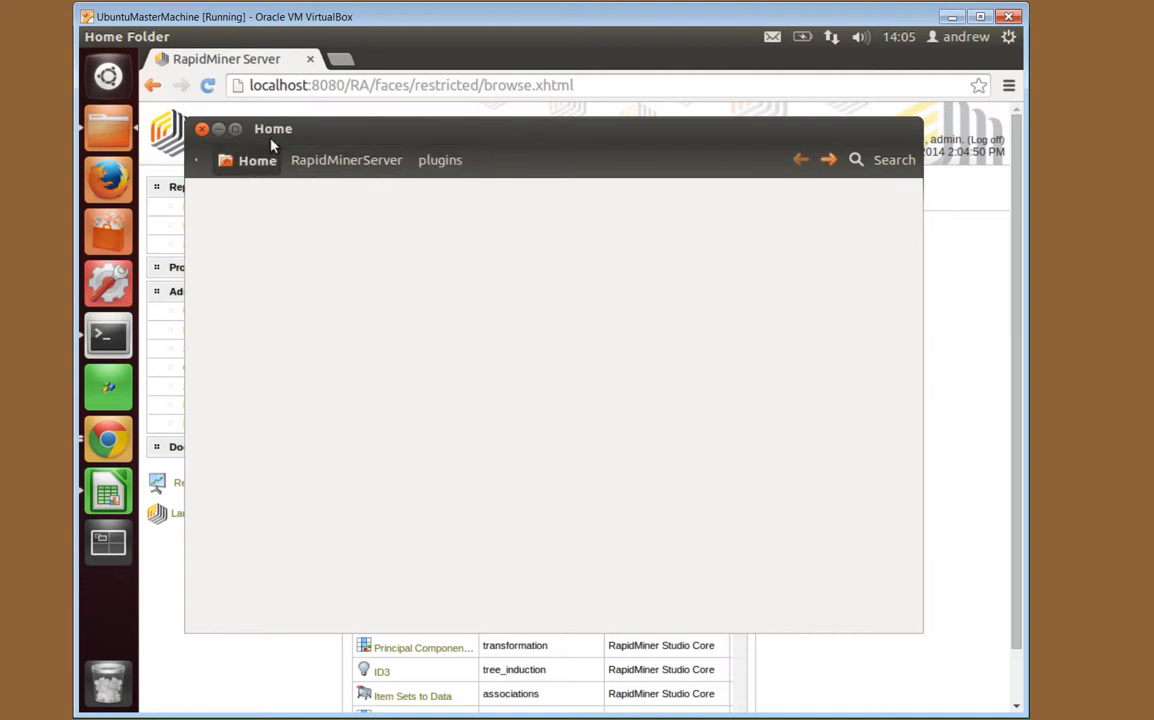
double_click(545, 220)
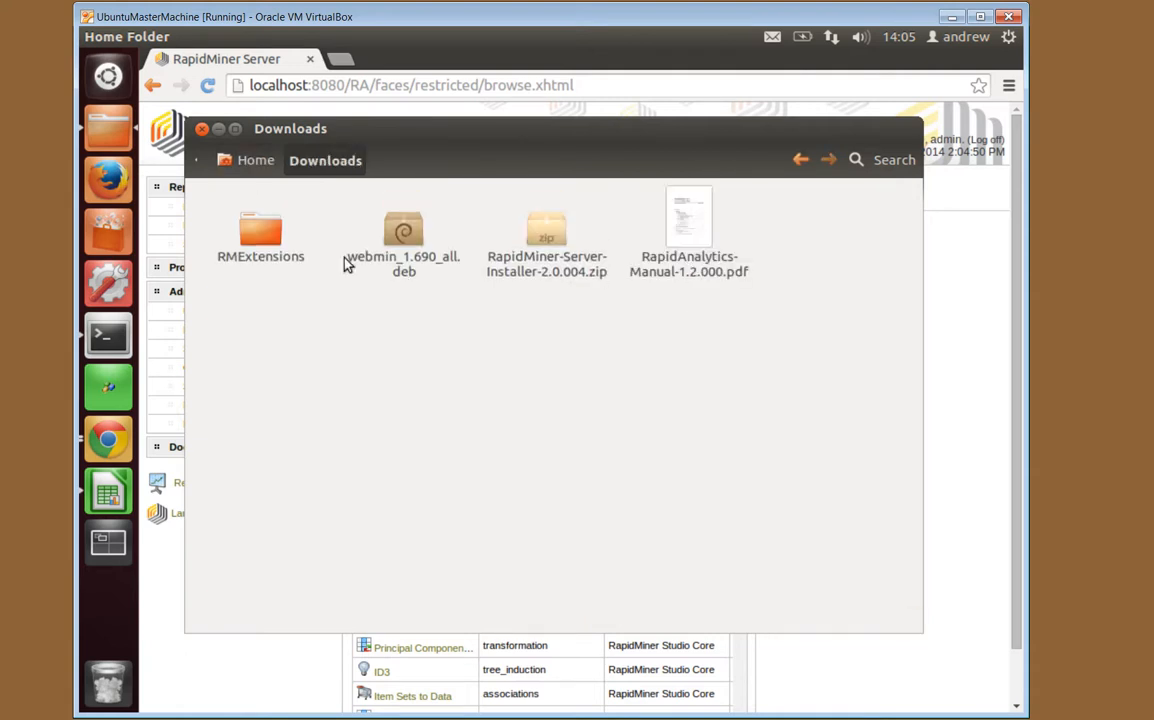
click(278, 244)
double_click(278, 244)
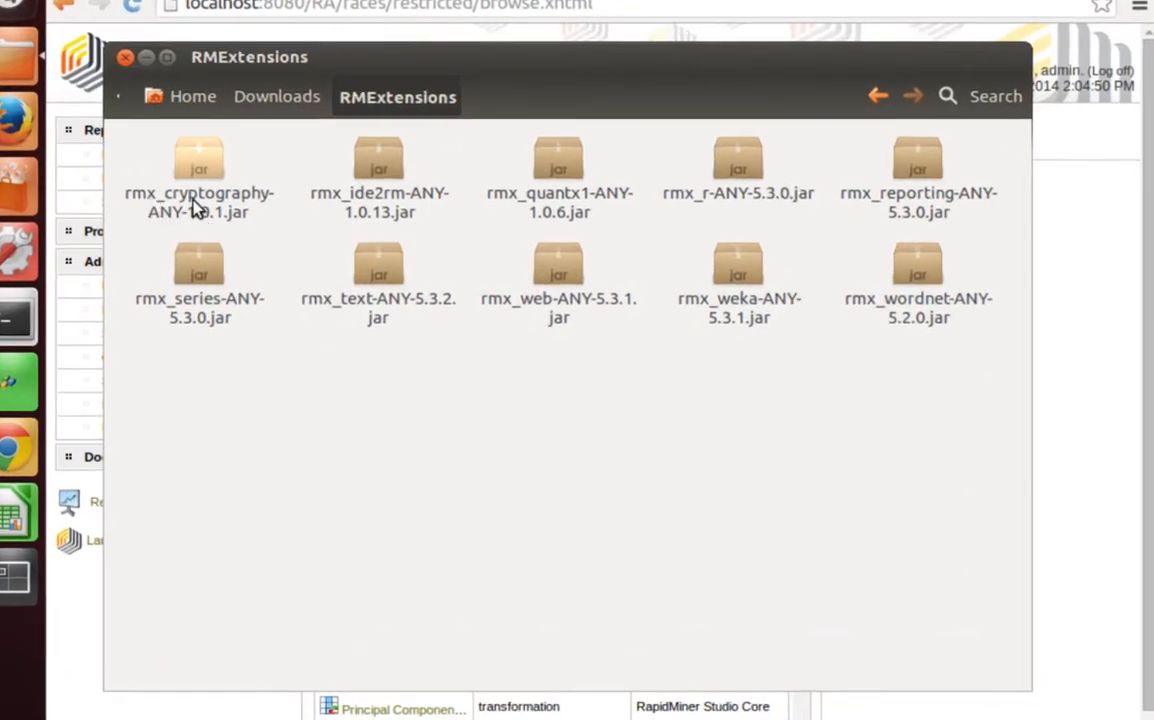
click(200, 193)
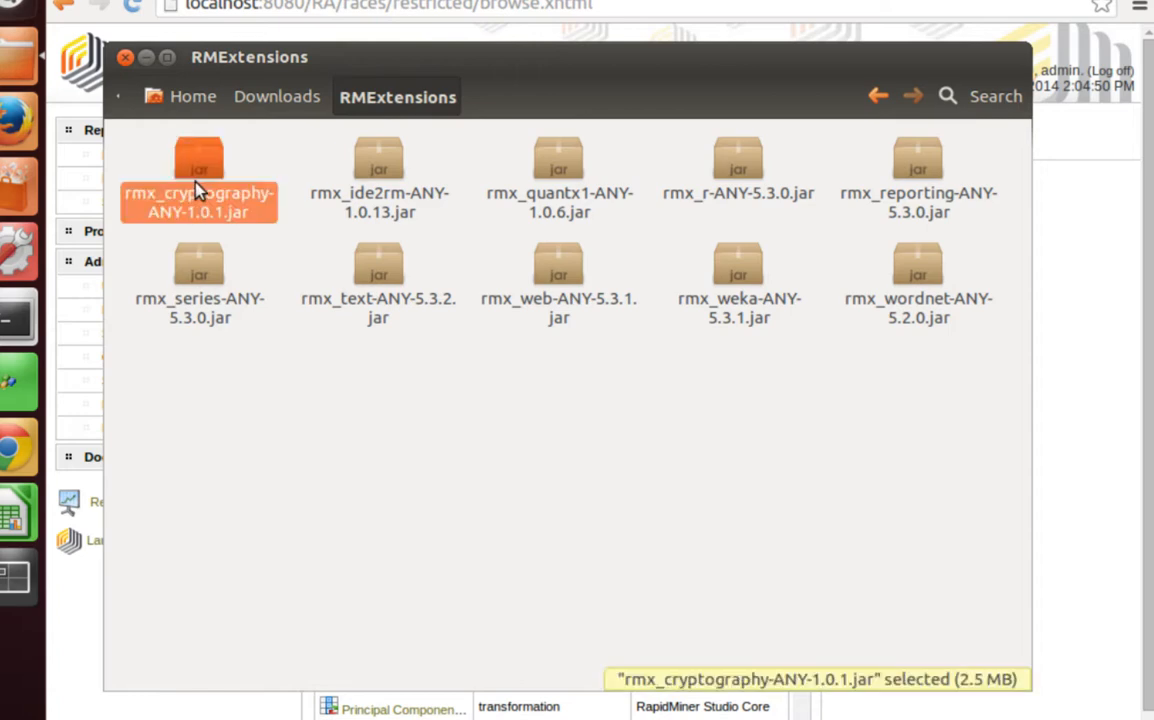
key(ctrl+a)
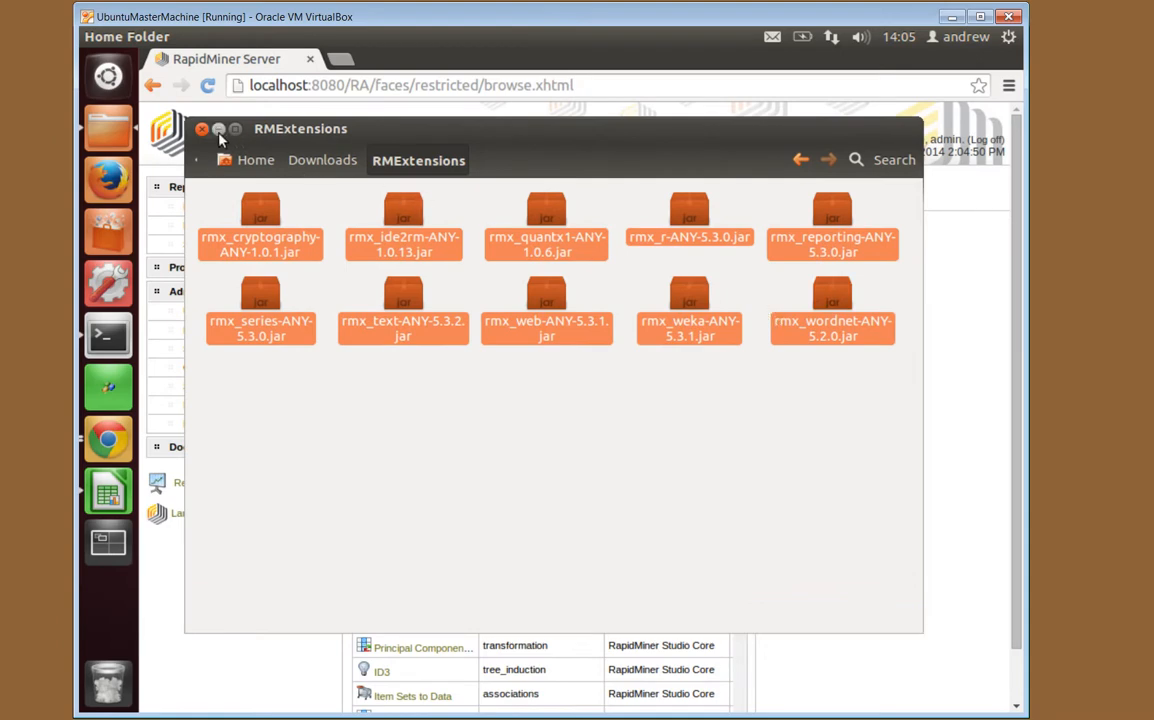
Open the plugins folder inside the home folder's RapidMinerServer folder
click(258, 160)
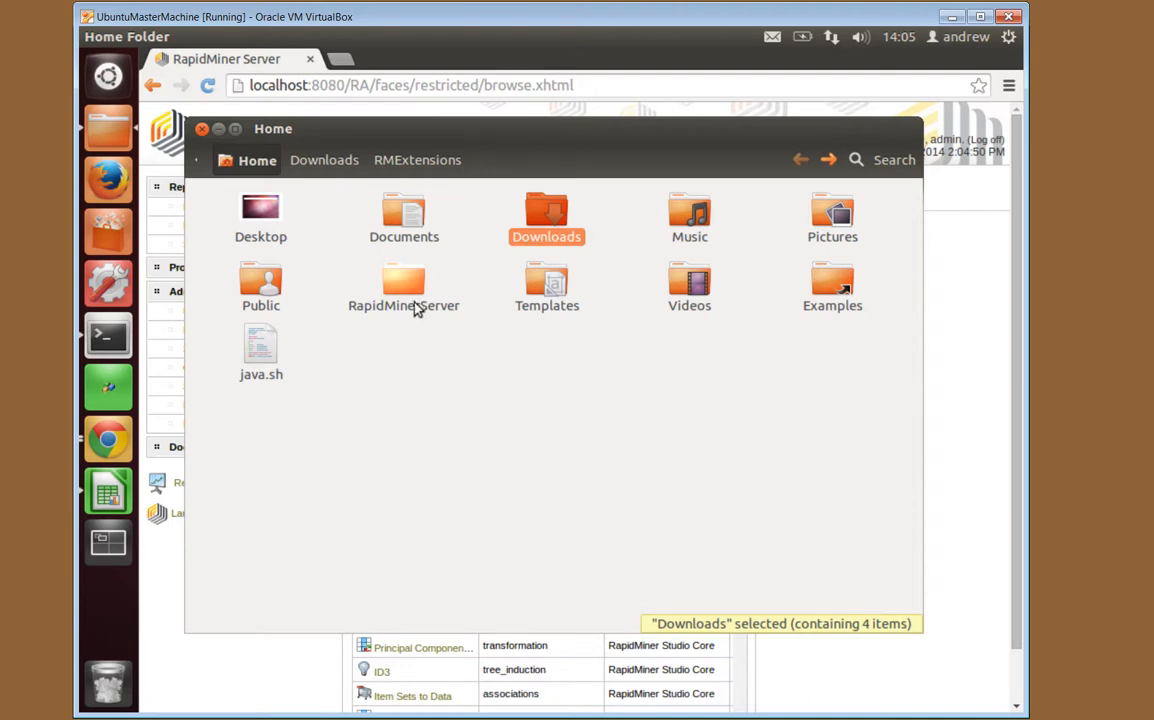
double_click(414, 298)
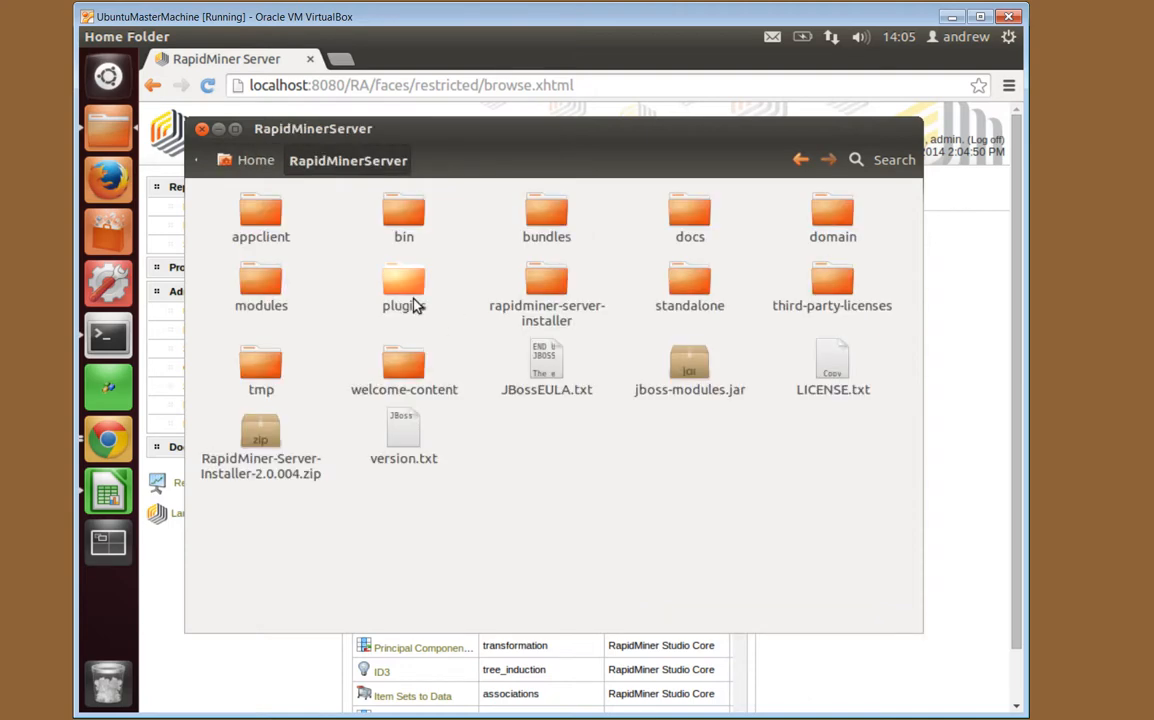
double_click(410, 298)
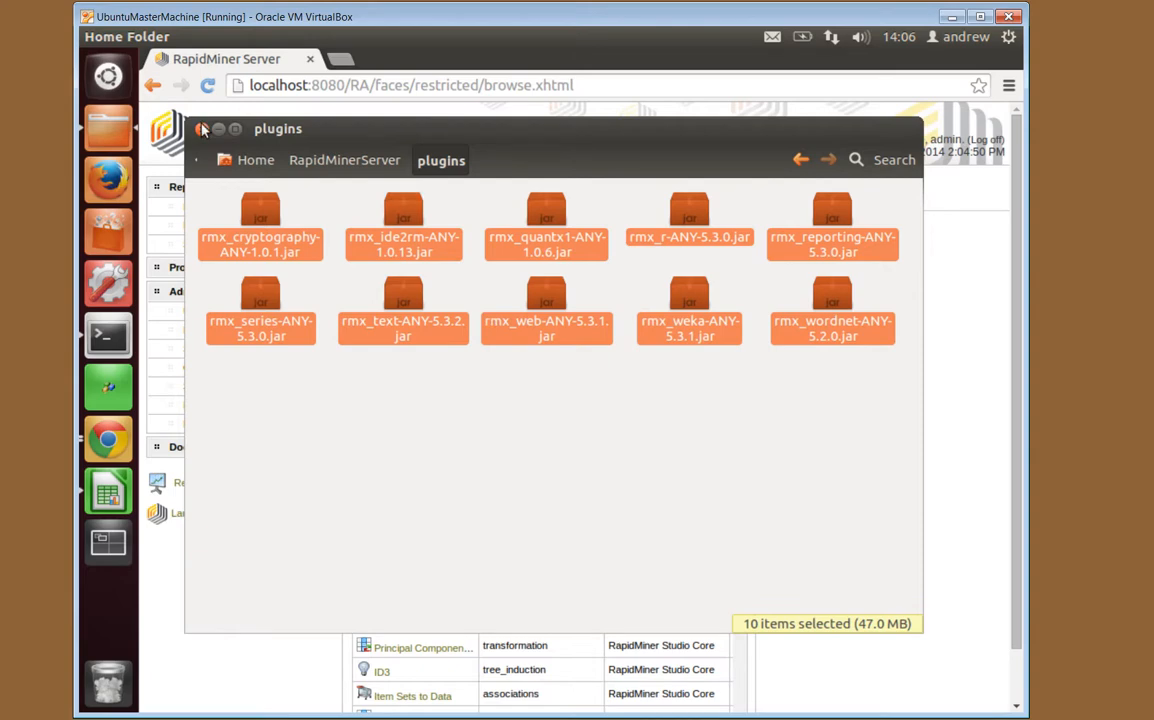
Close Files and the server page, stop the server with Ctrl+C, and relaunch ./standalone.sh
click(201, 130)
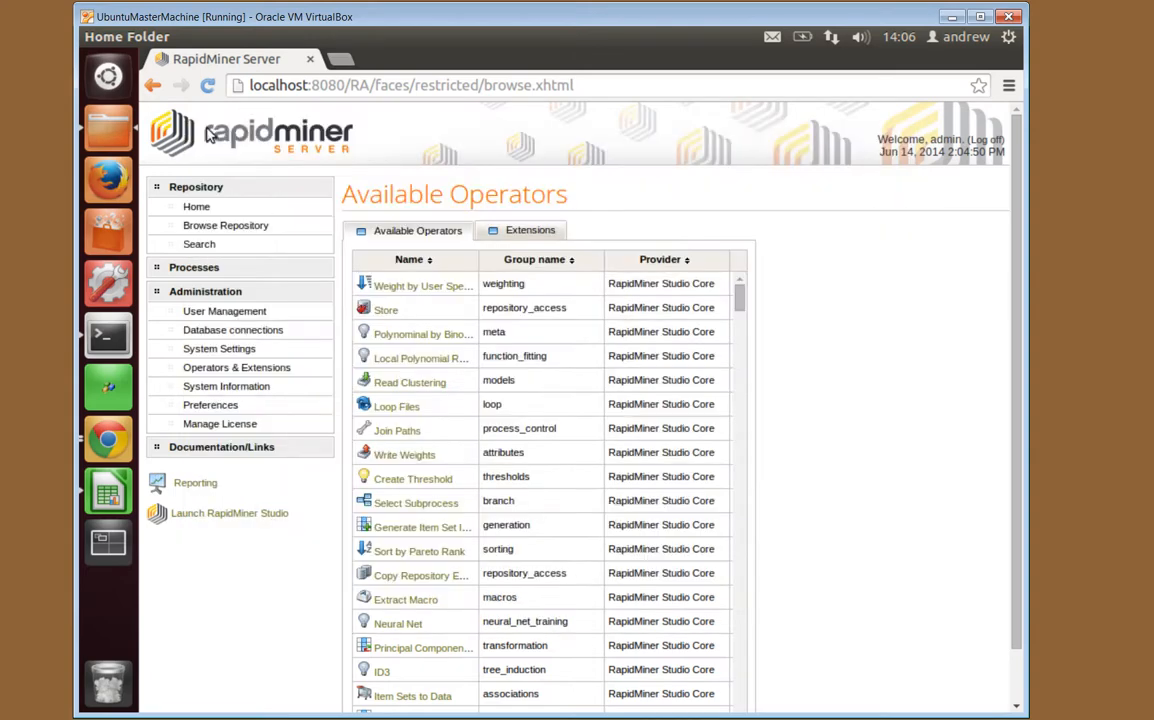
click(310, 61)
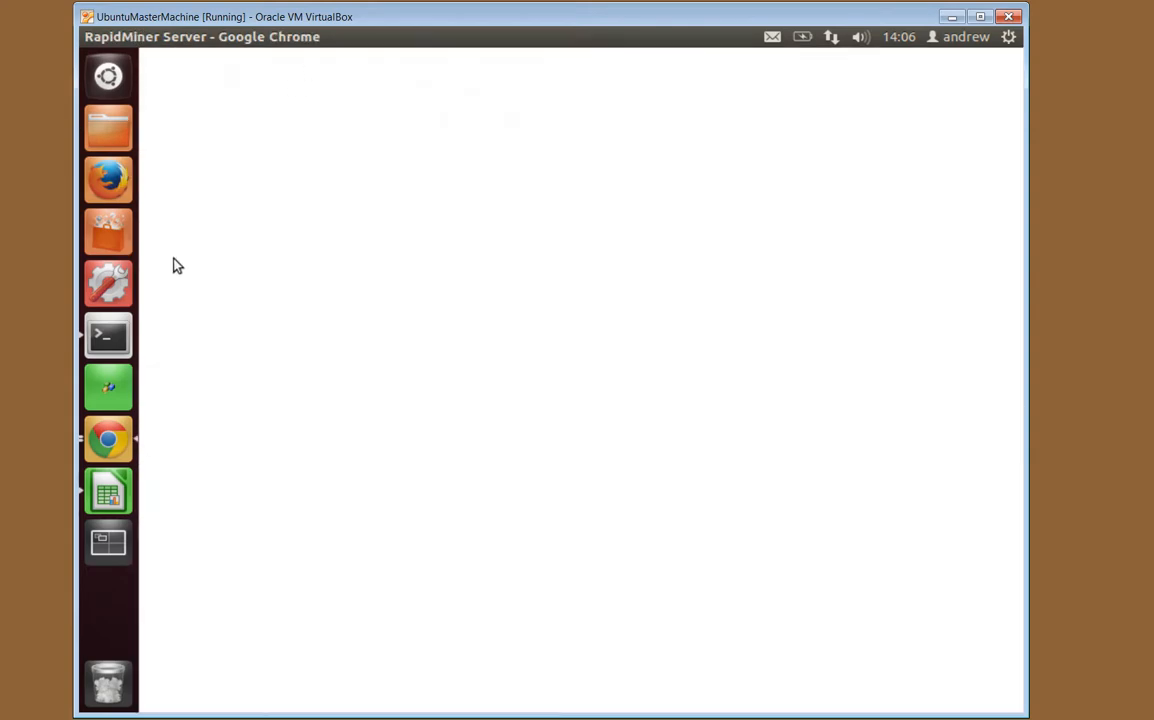
click(107, 340)
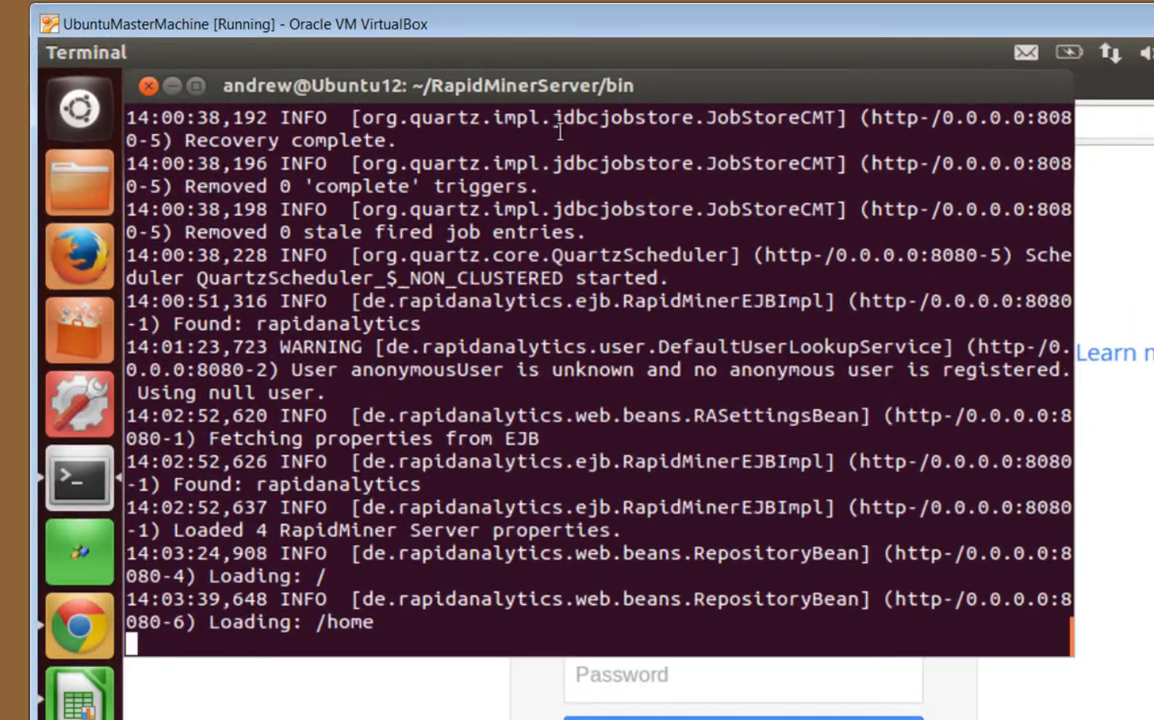
drag(451, 74, 624, 148)
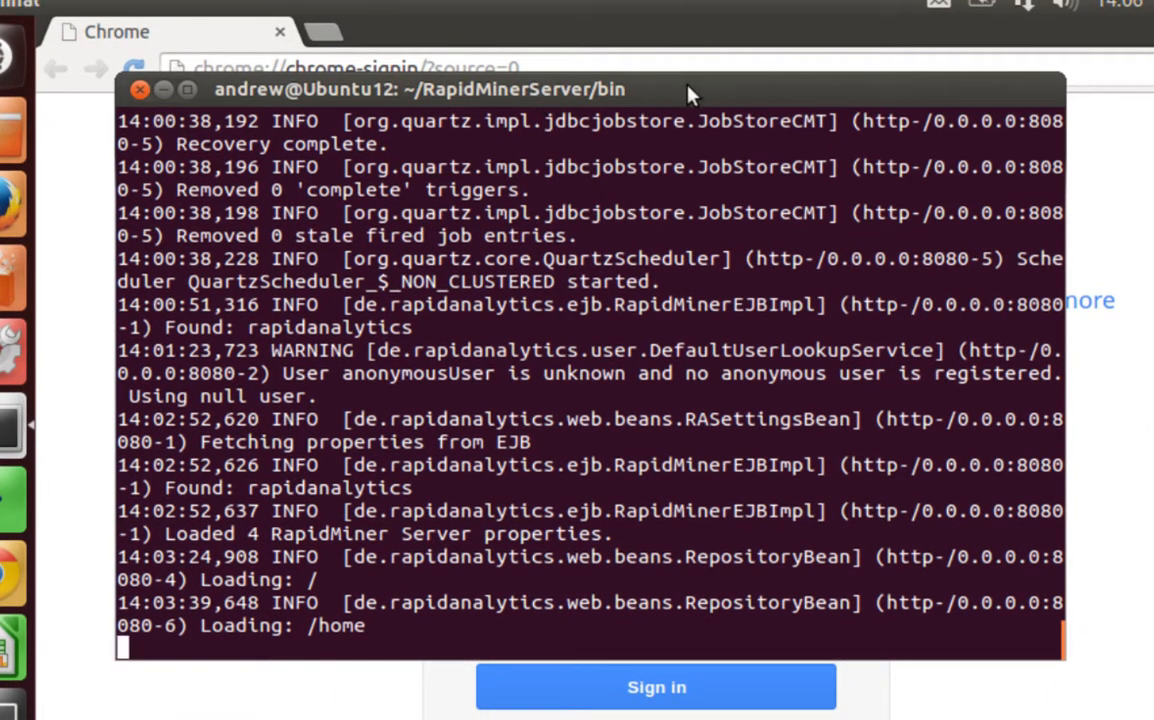
key(ctrl+c)
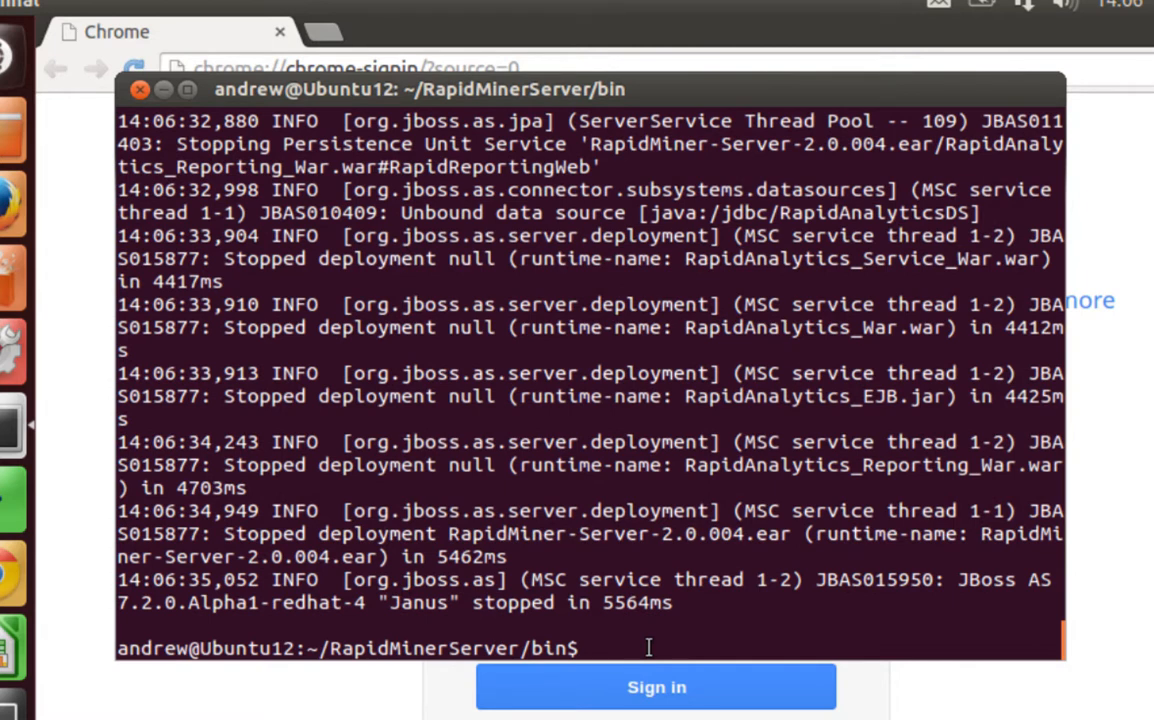
text(./standalone.sh)
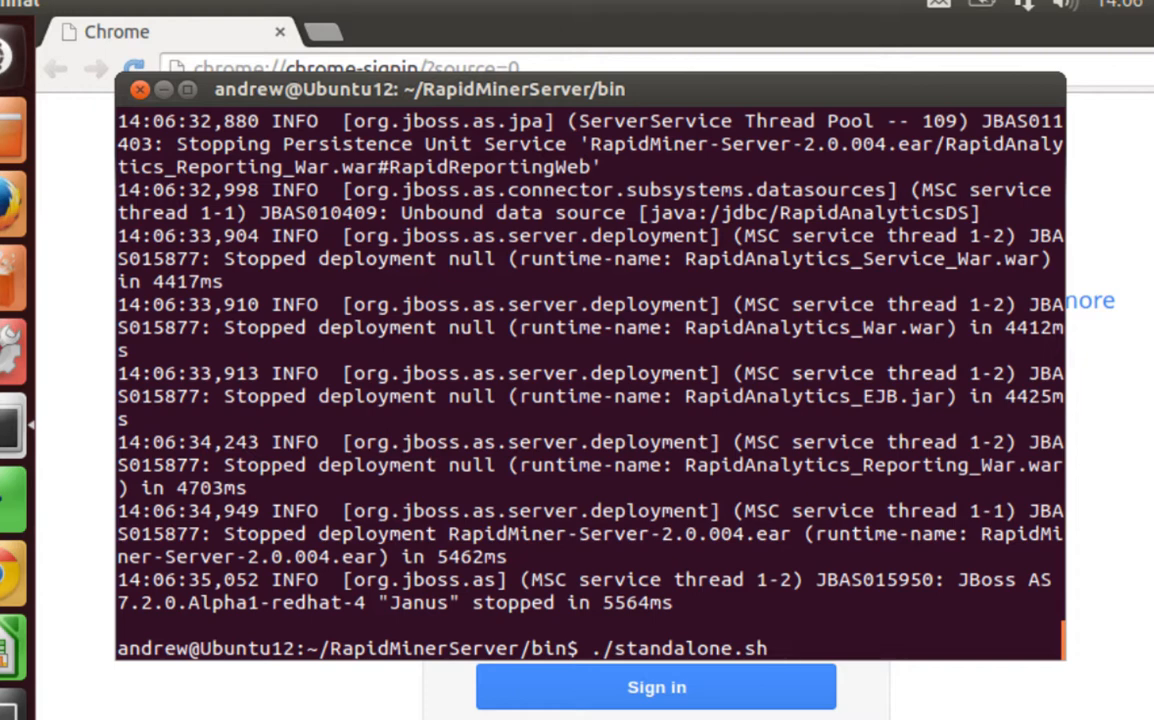
key(Return)
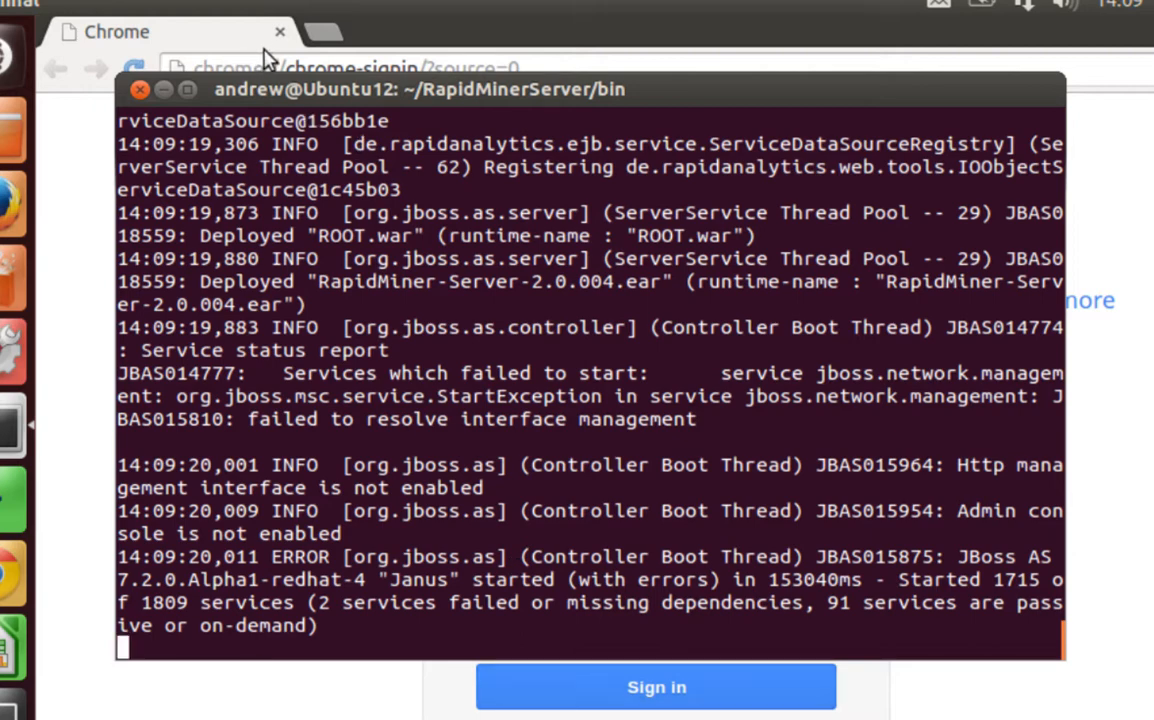
Load localhost:8080 in Chrome and log in to RapidMiner Server
click(257, 63)
click(257, 63)
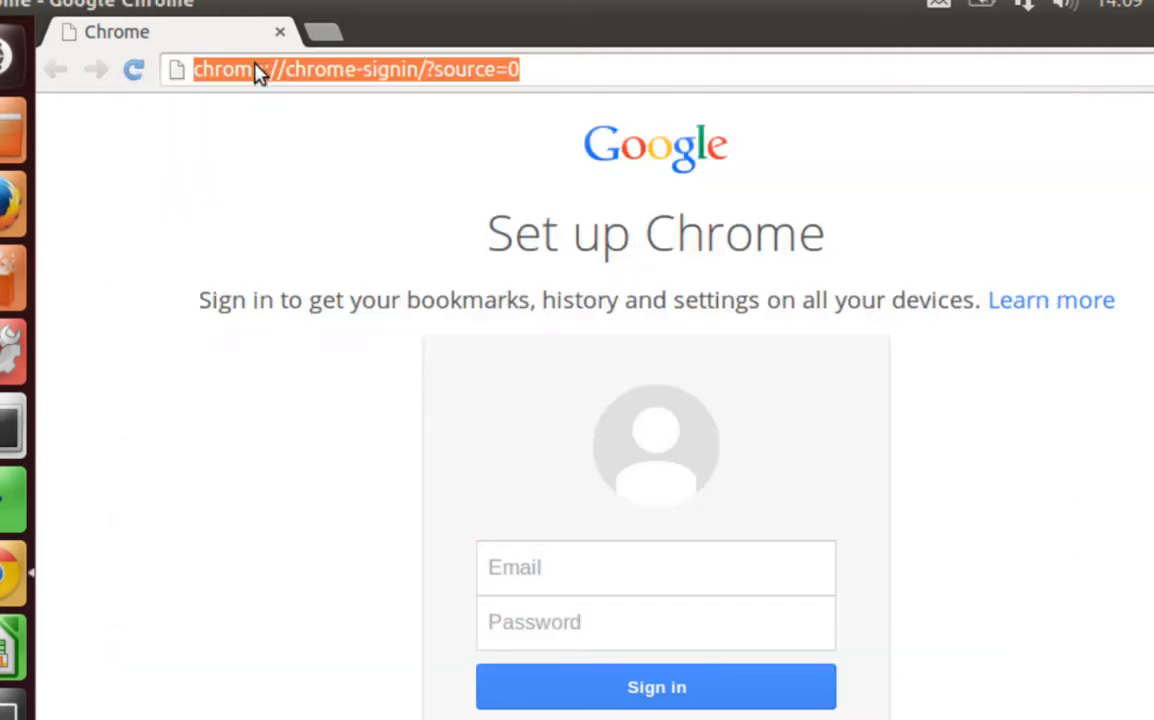
text(lo)
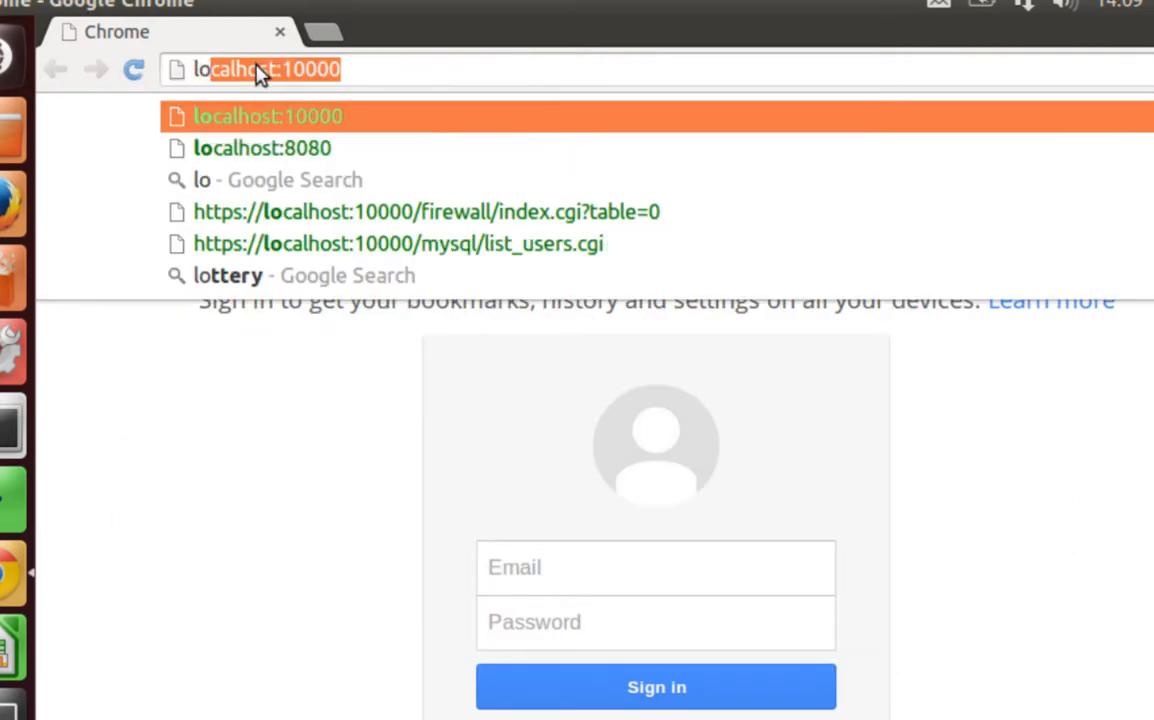
key(Down)
key(Return)
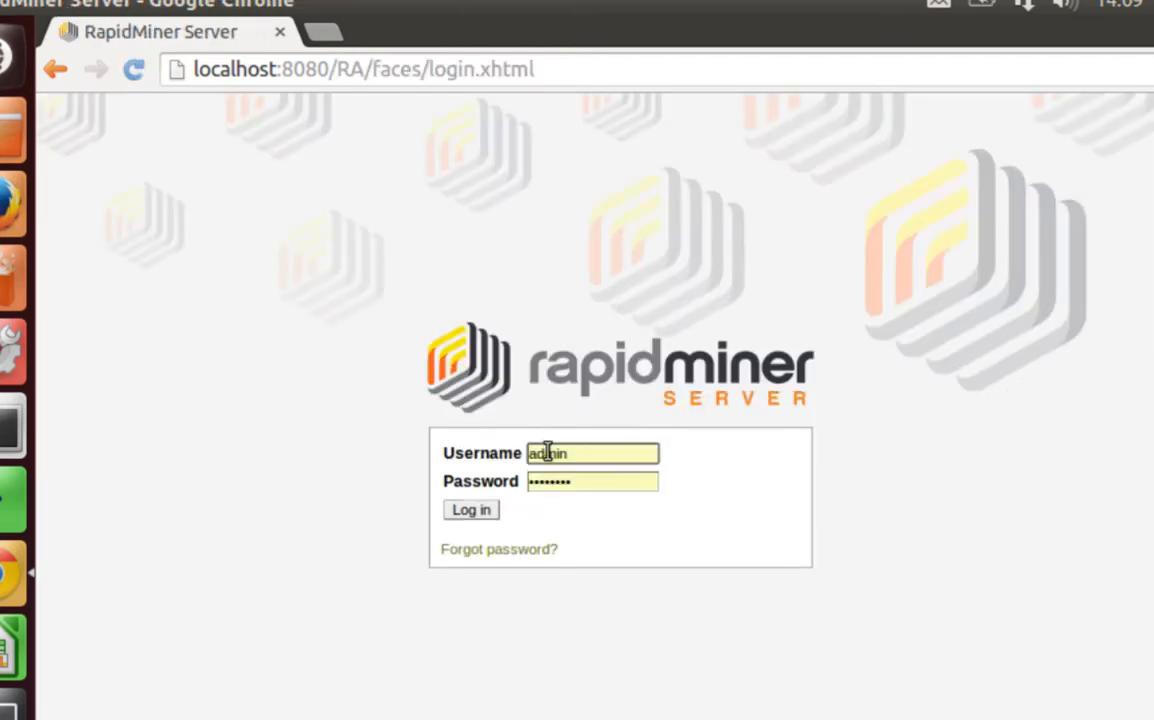
click(469, 516)
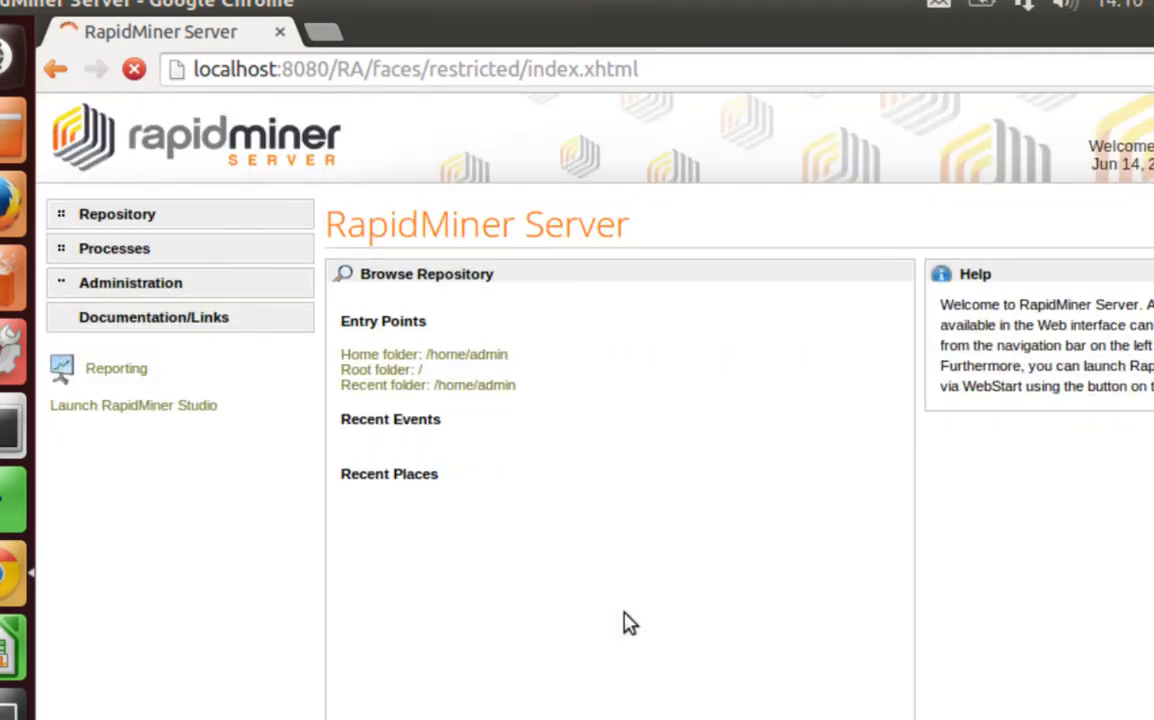
View the ten installed extensions under Administration > Operators & Extensions, then select the checklist's Extensions item
click(101, 284)
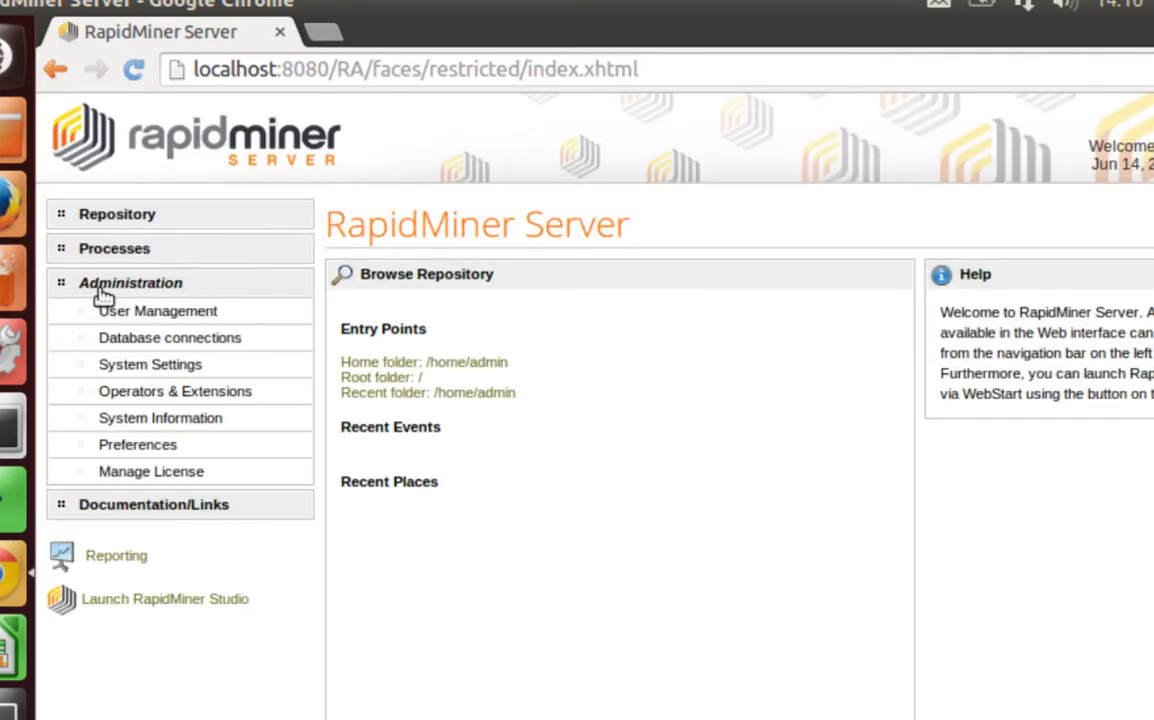
click(145, 396)
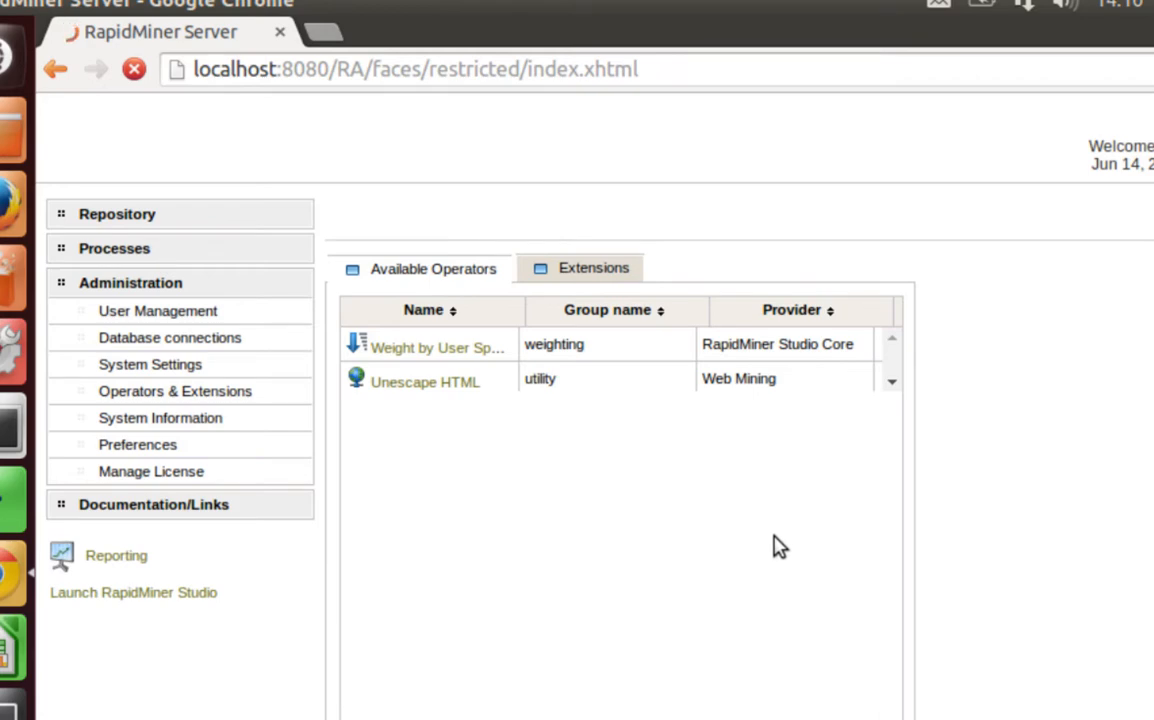
click(588, 281)
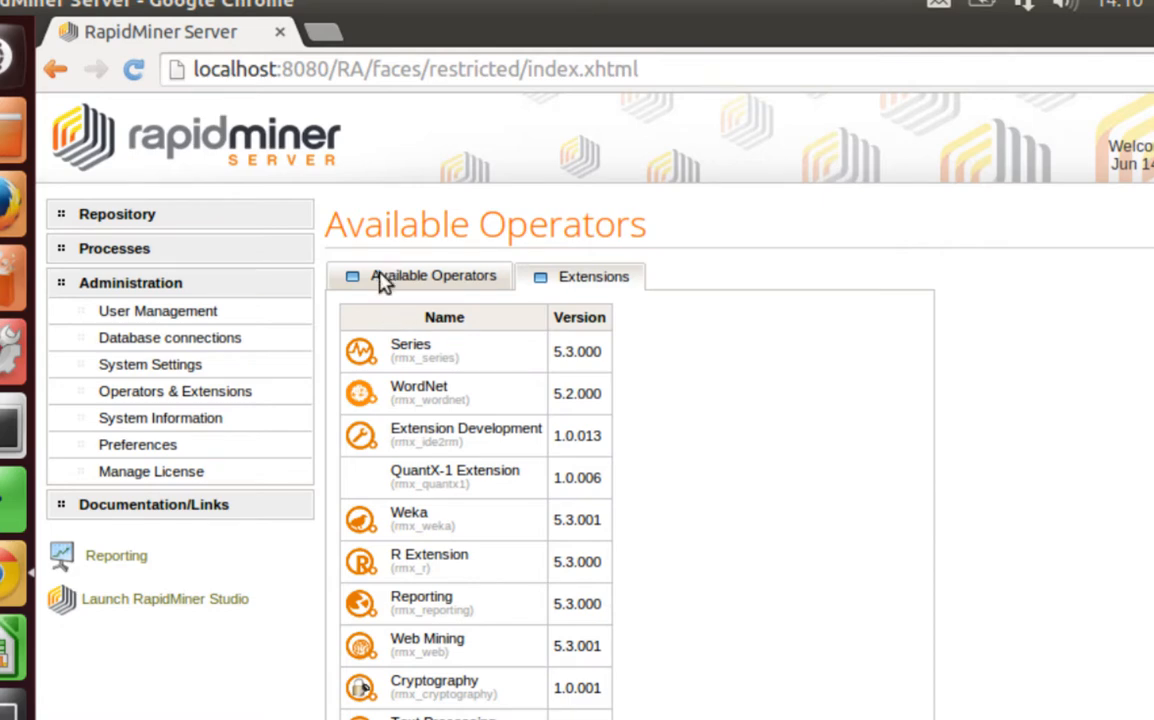
triple_click(847, 510)
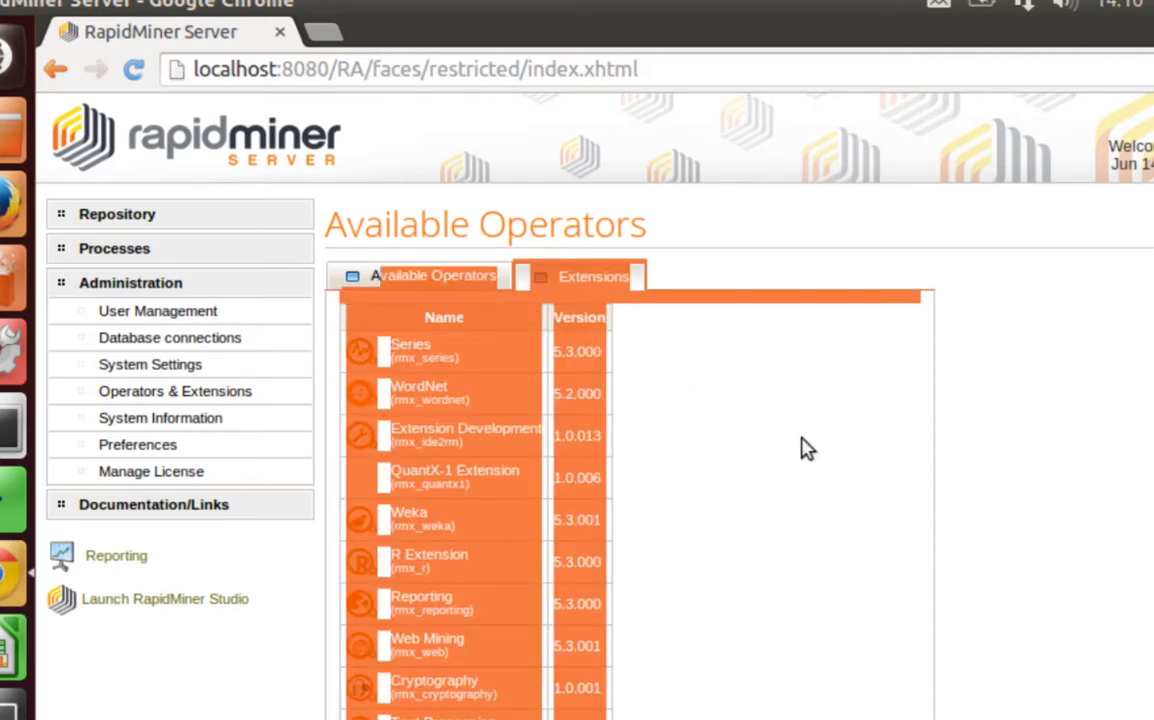
click(202, 640)
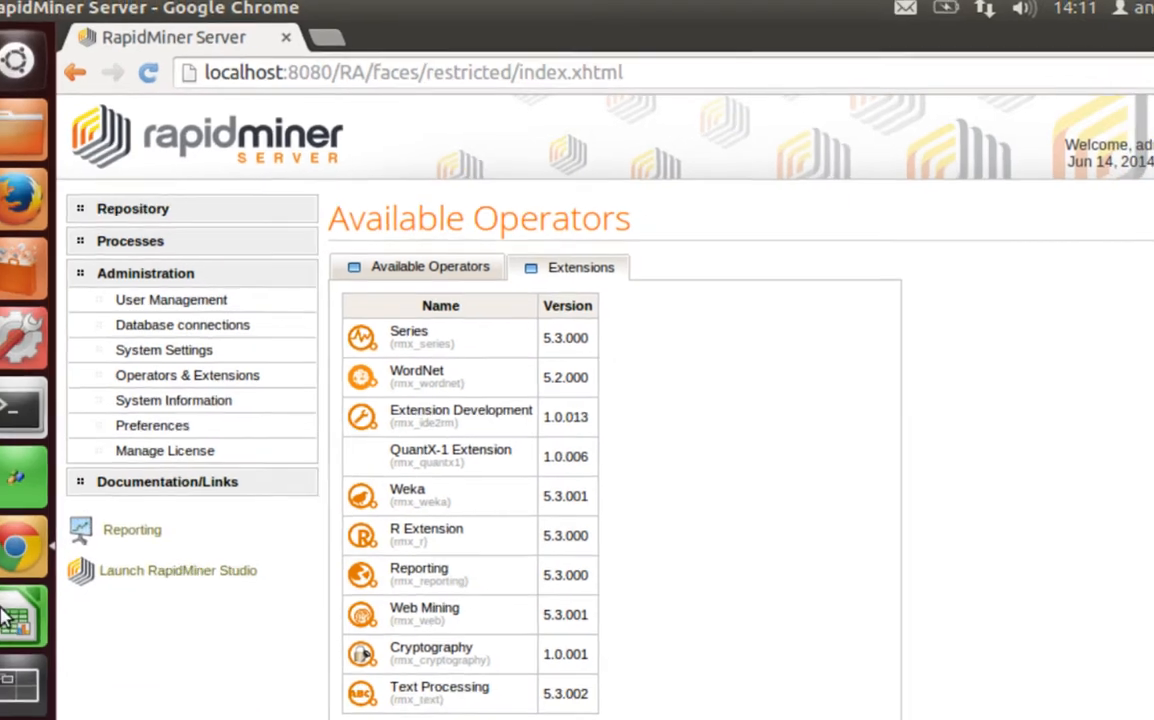
click(8, 615)
click(512, 678)
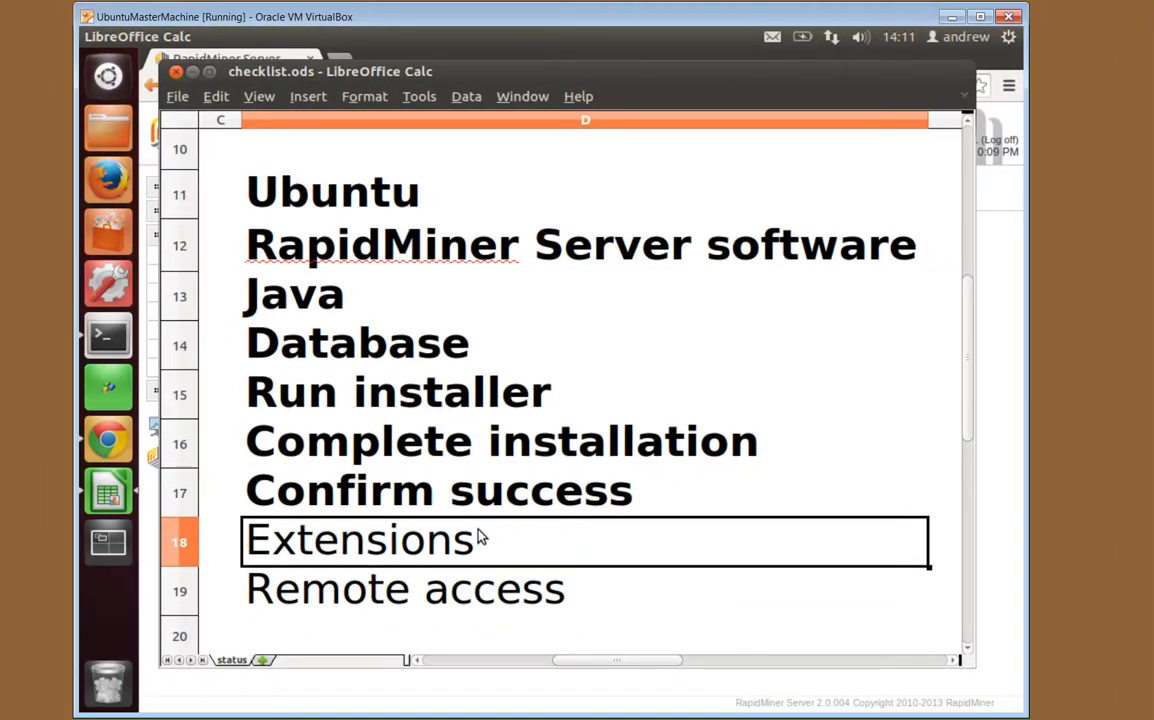
Make checklist item D18 'Extensions' bold, move to D19, and minimize Calc
key(ctrl+b)
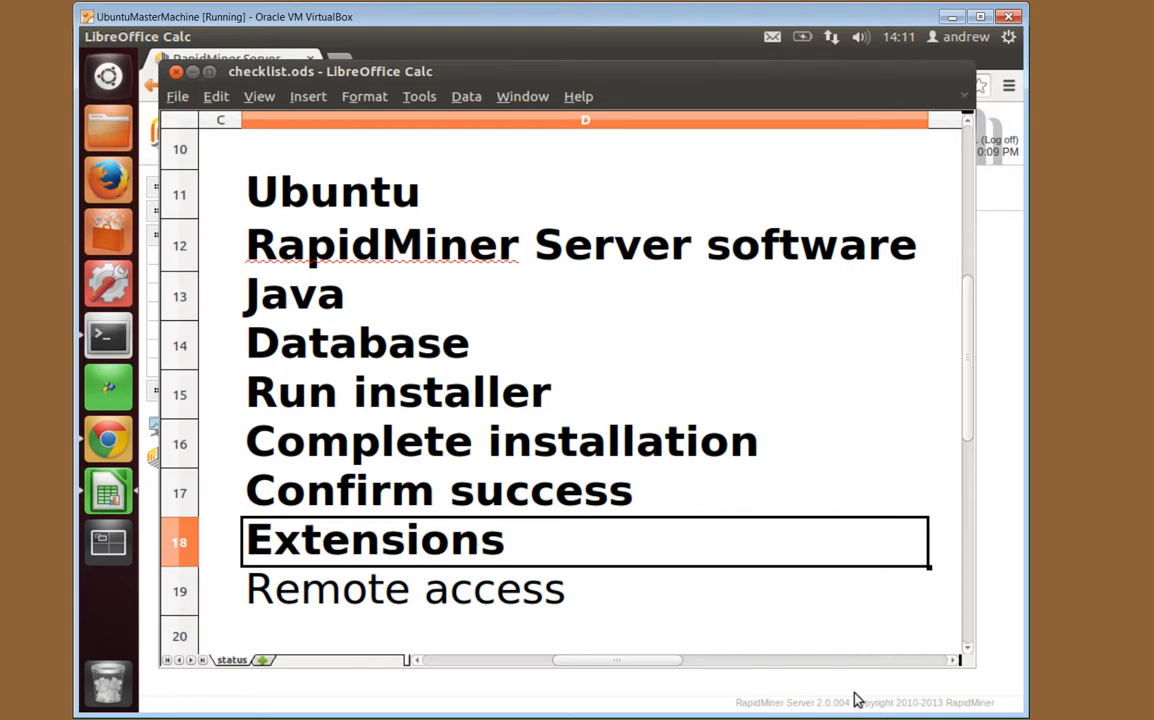
click(550, 594)
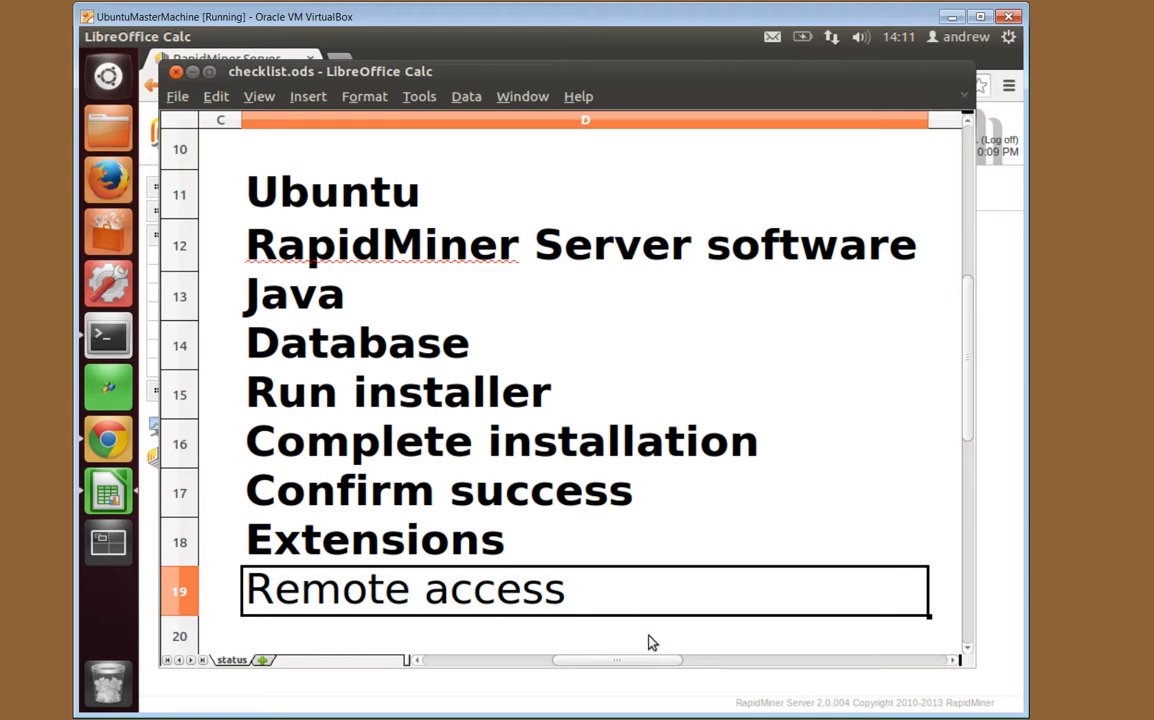
click(193, 74)
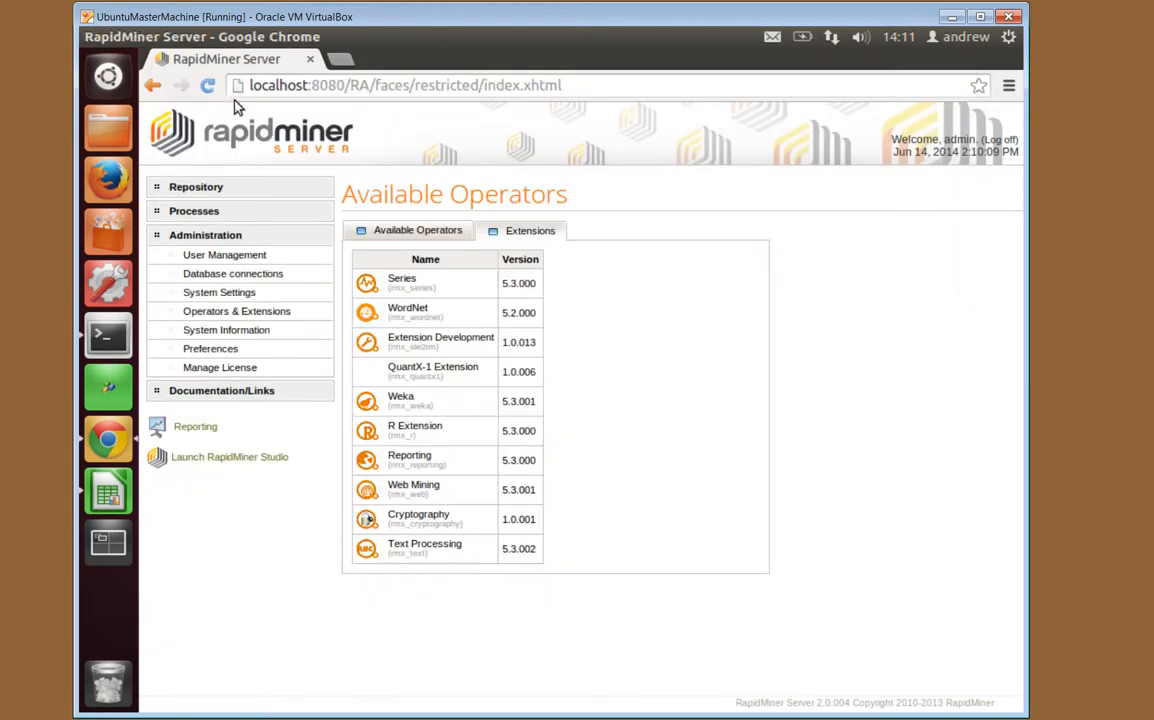
Log off the RapidMiner Server web interface, close its page, and show the server log terminal
click(983, 146)
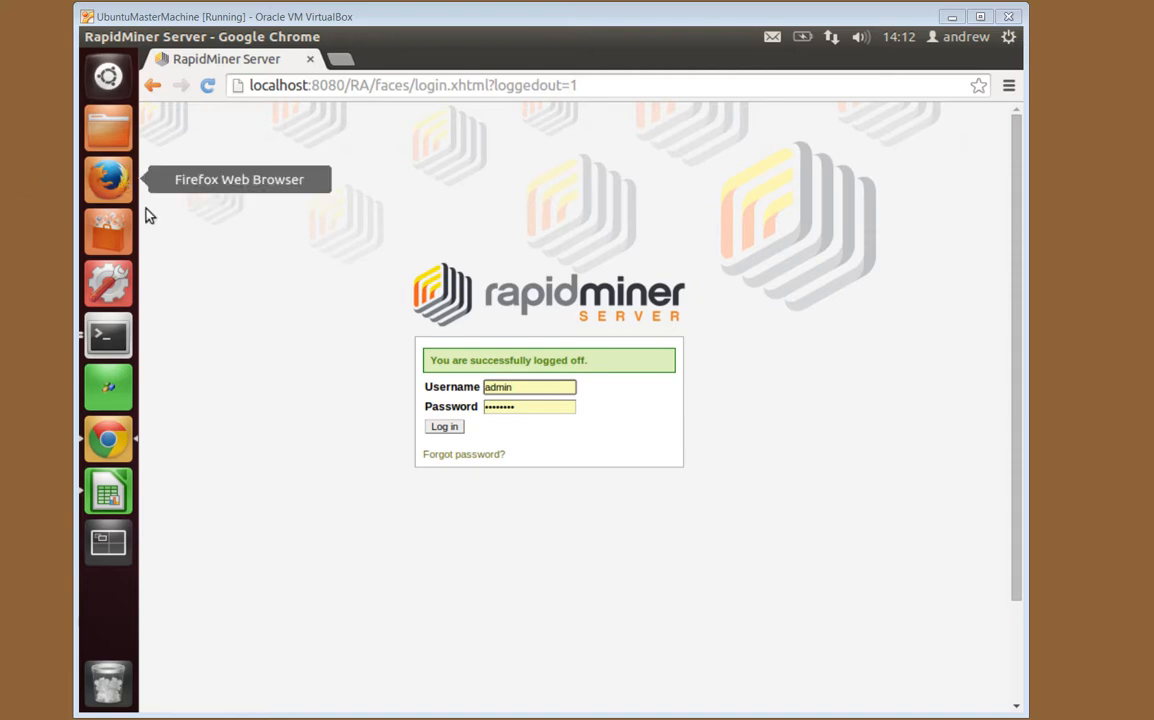
click(310, 60)
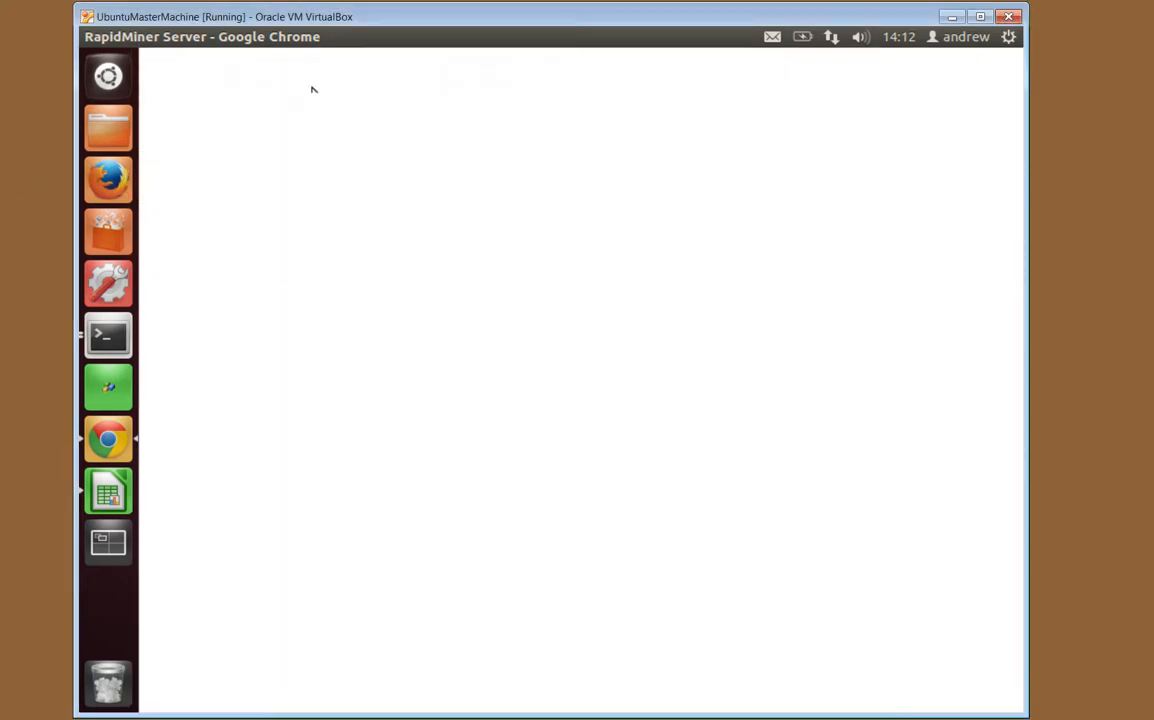
click(106, 340)
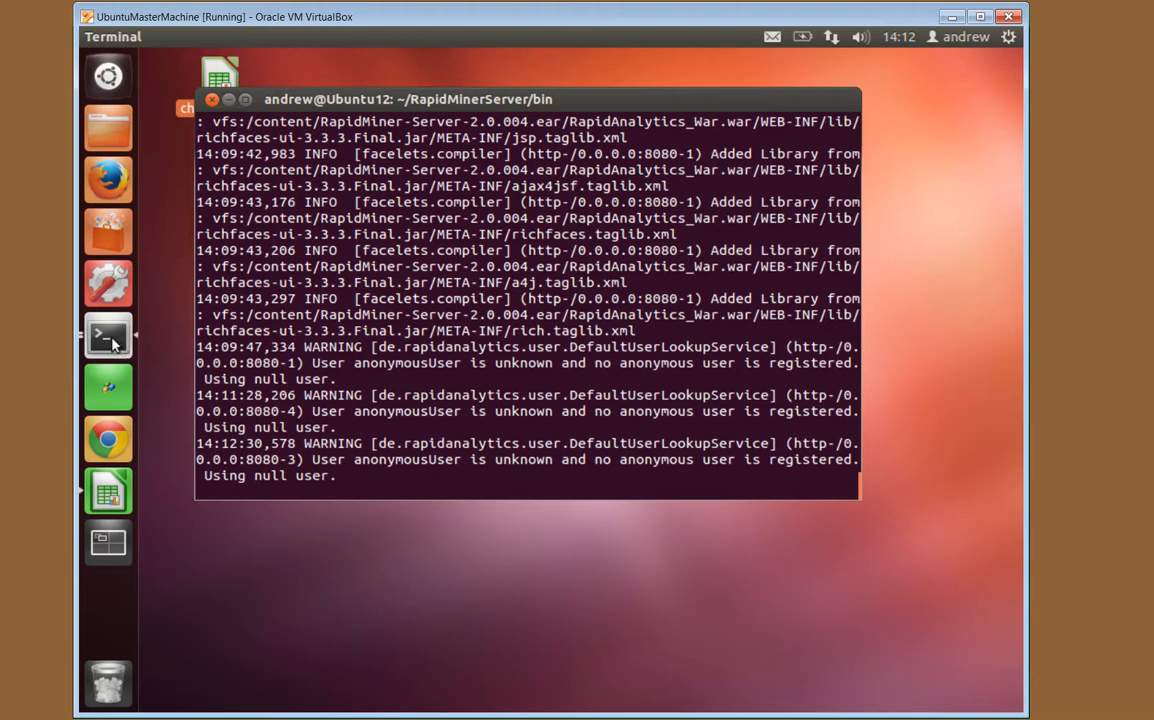
Run ifconfig in the second terminal and select the eth0 address 192.168.1.90
click(112, 340)
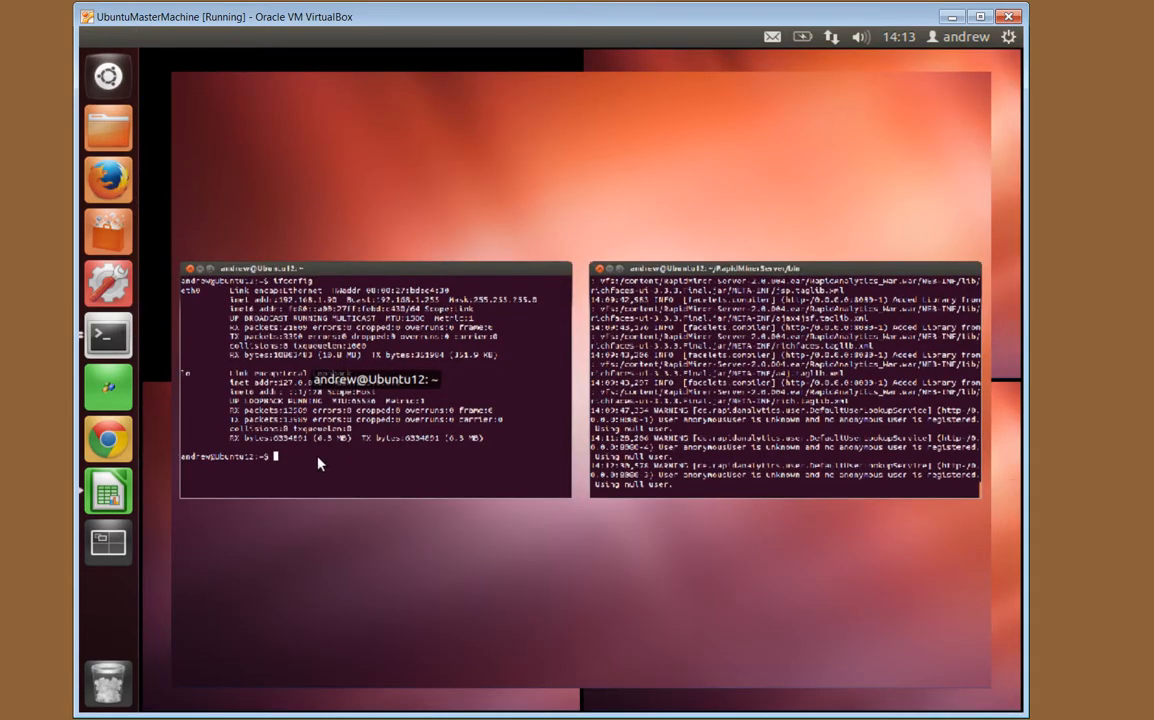
click(310, 460)
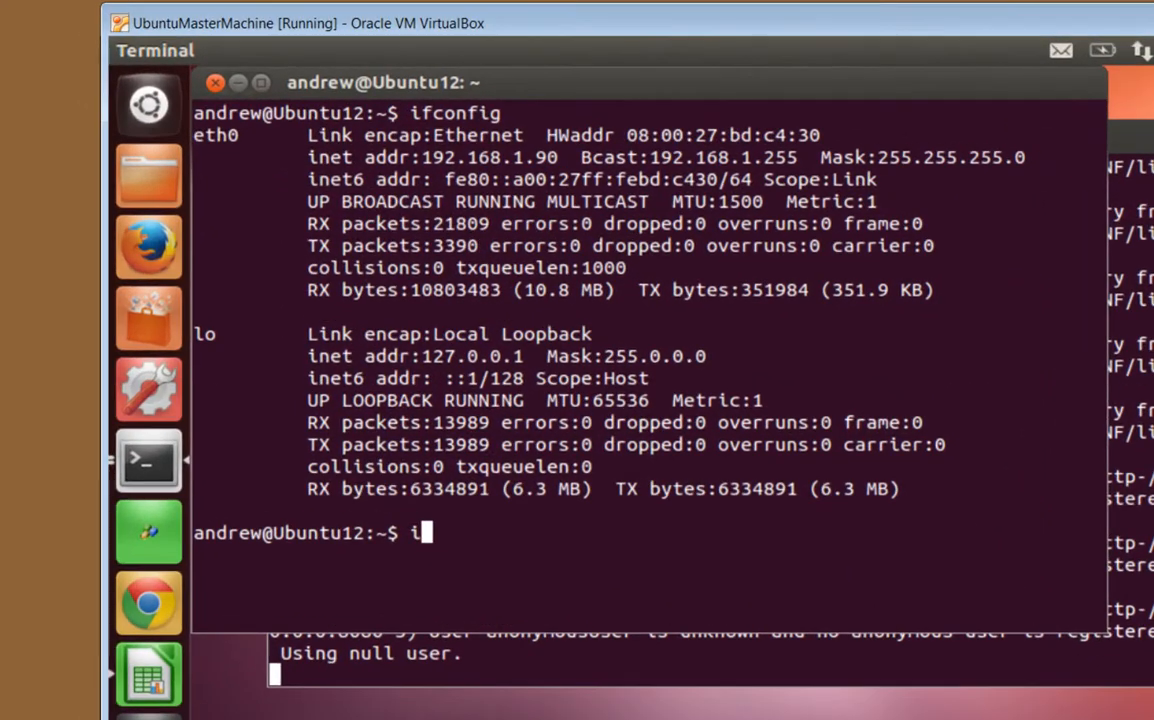
text(ifcon)
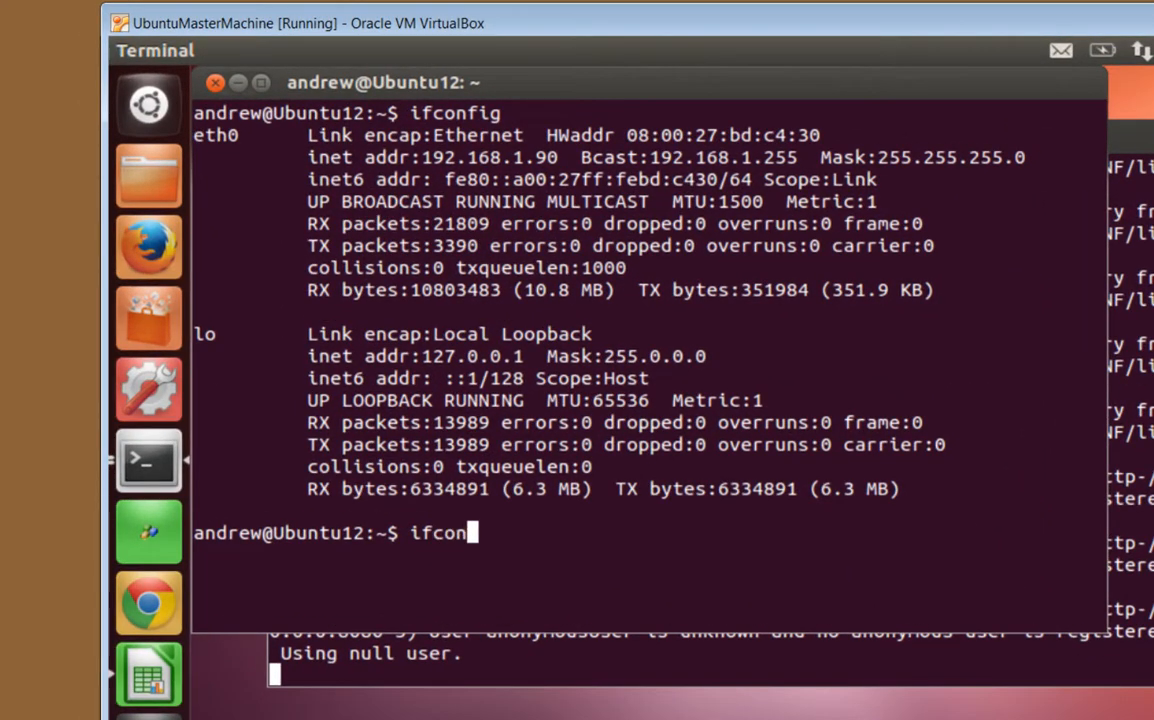
text(fig)
key(Return)
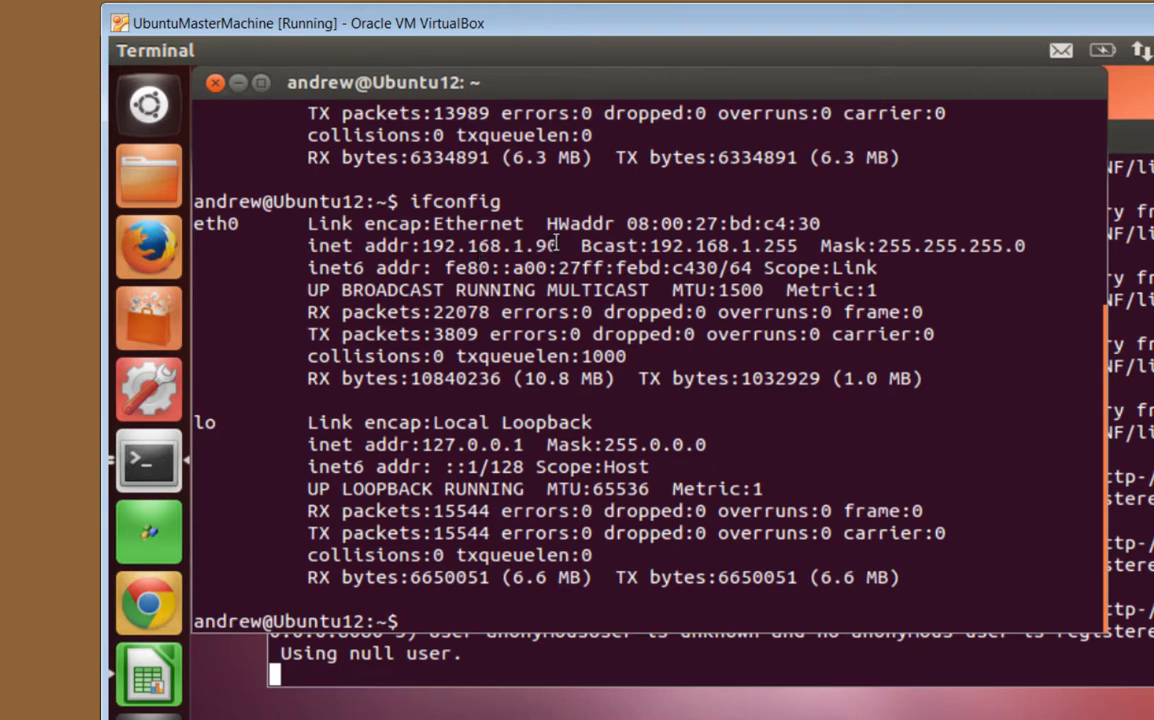
drag(549, 245, 420, 245)
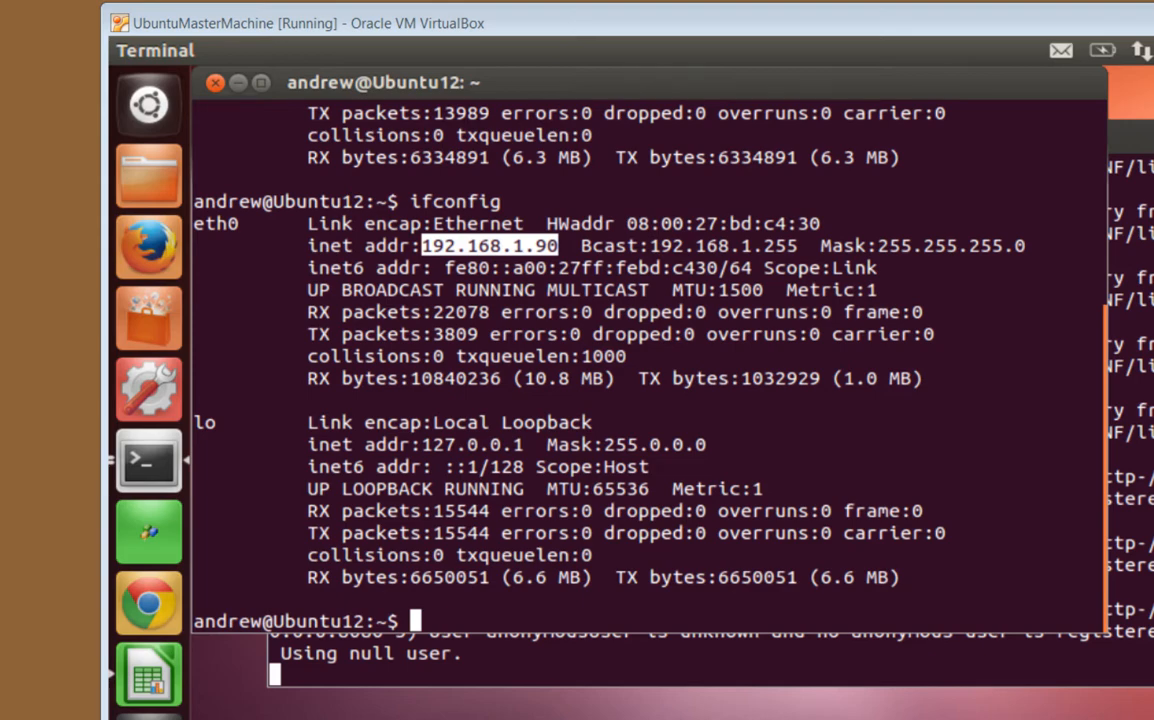
drag(1152, 30, 252, 52)
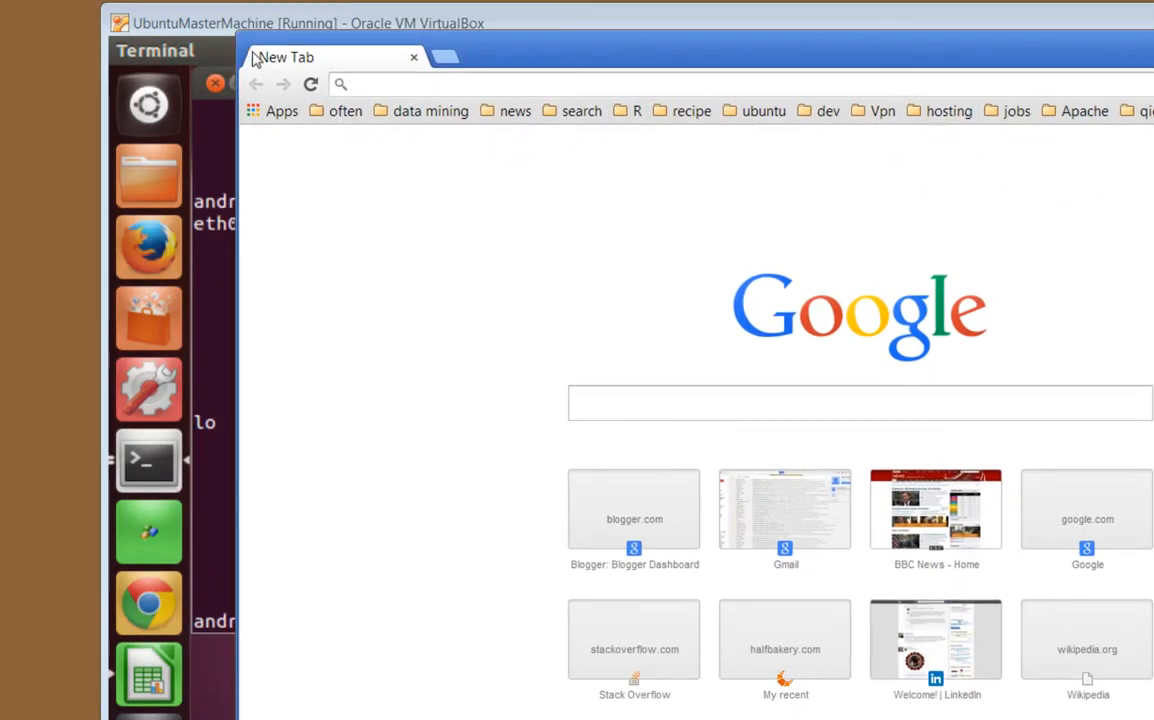
Open 192.168.1.90:8080 in Chrome and log in as admin
click(413, 89)
text(192)
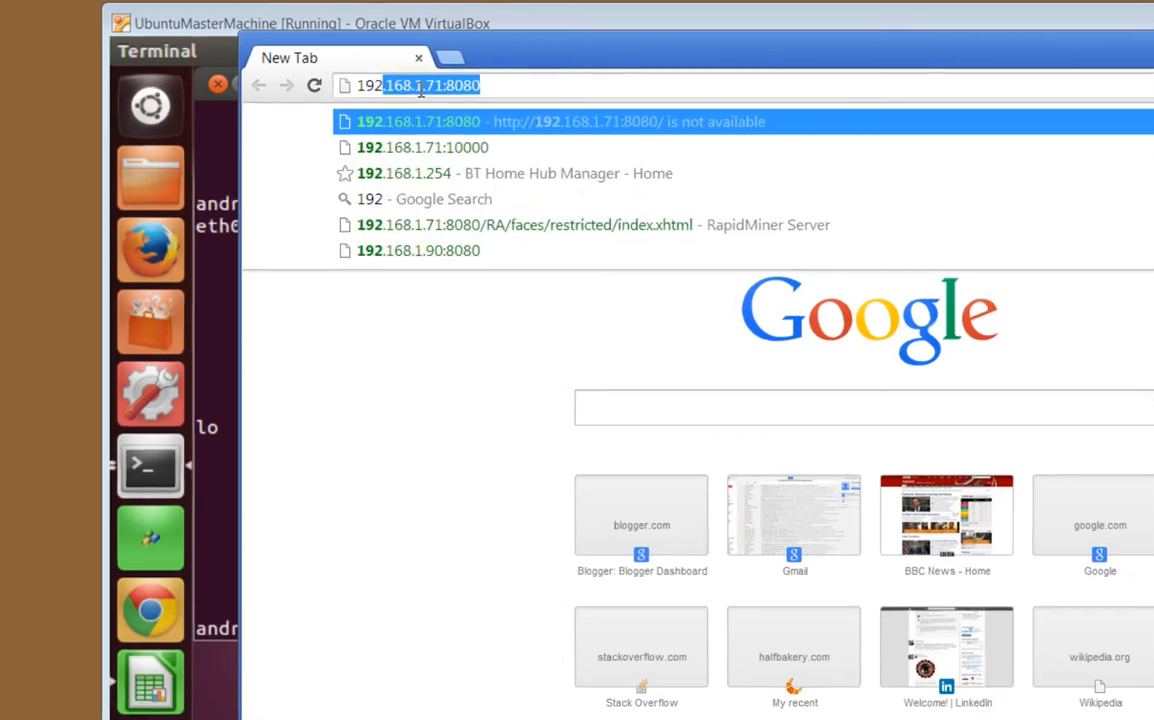
text(.168.1.90)
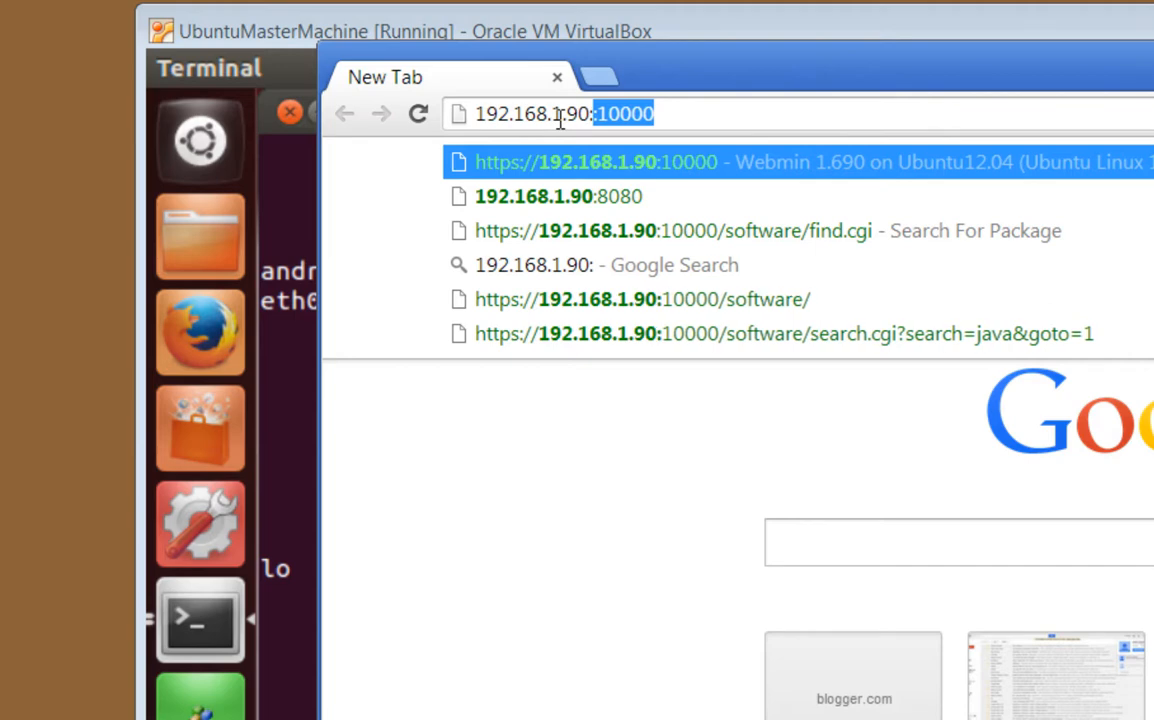
text(:8080)
key(Return)
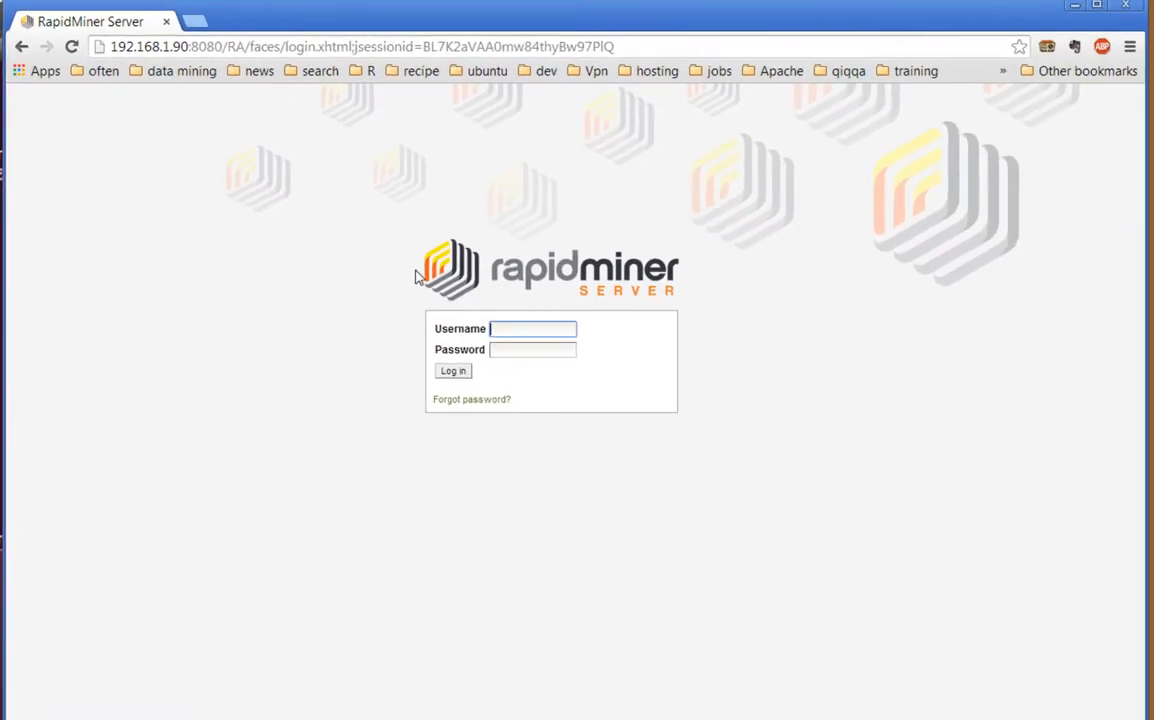
text(admin)
key(Tab)
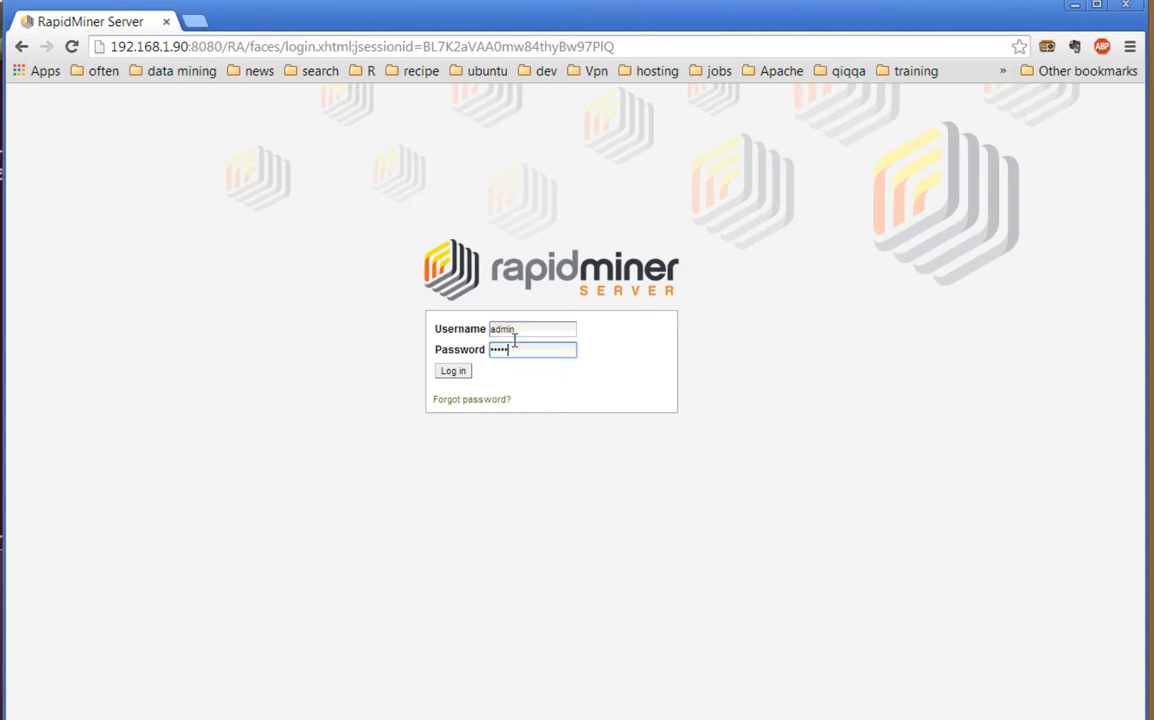
key(Return)
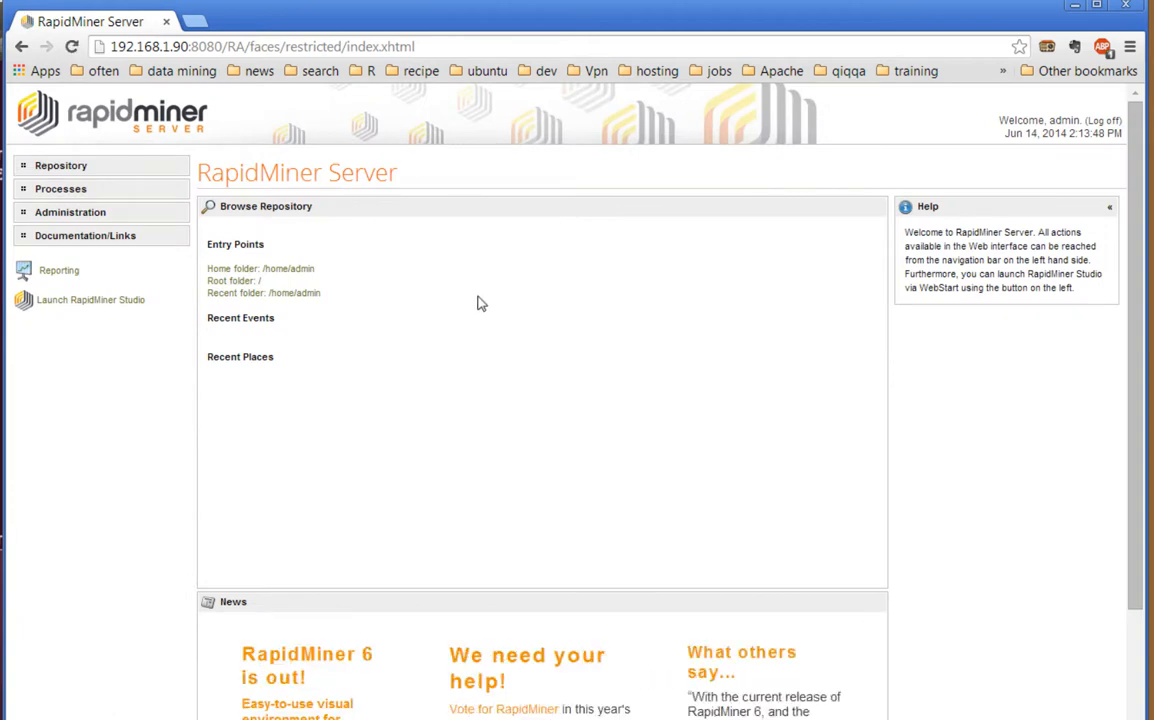
Show the Extensions list under Administration > Operators & Extensions
click(75, 214)
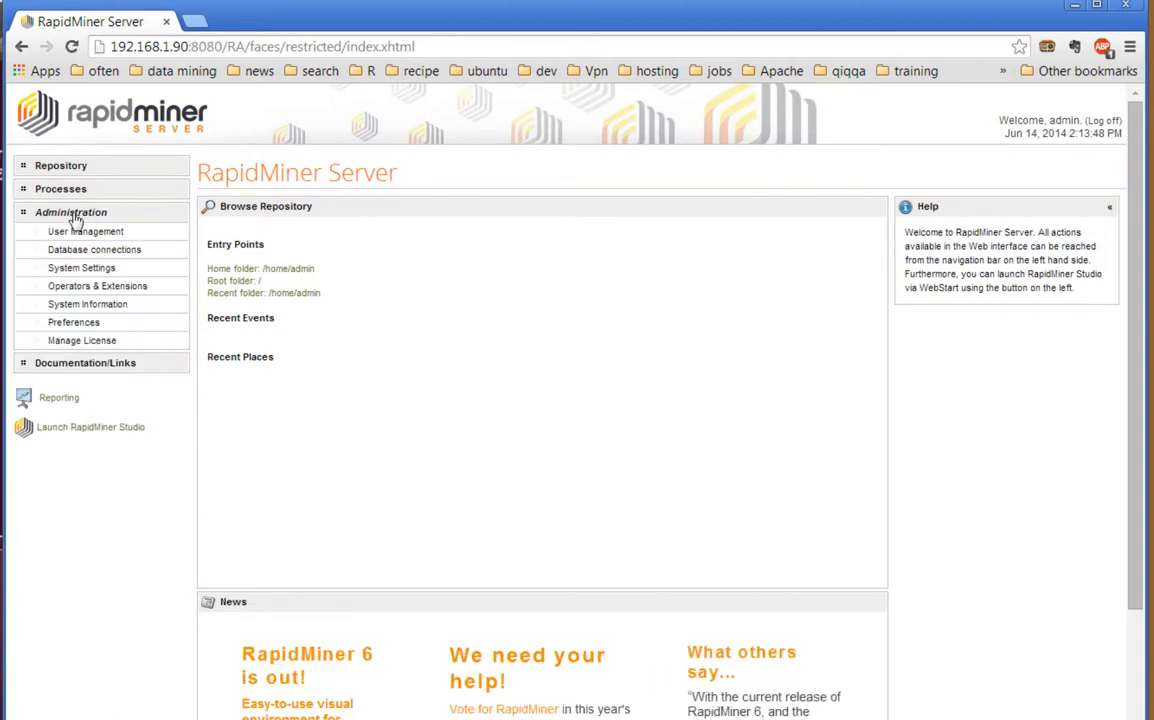
click(86, 288)
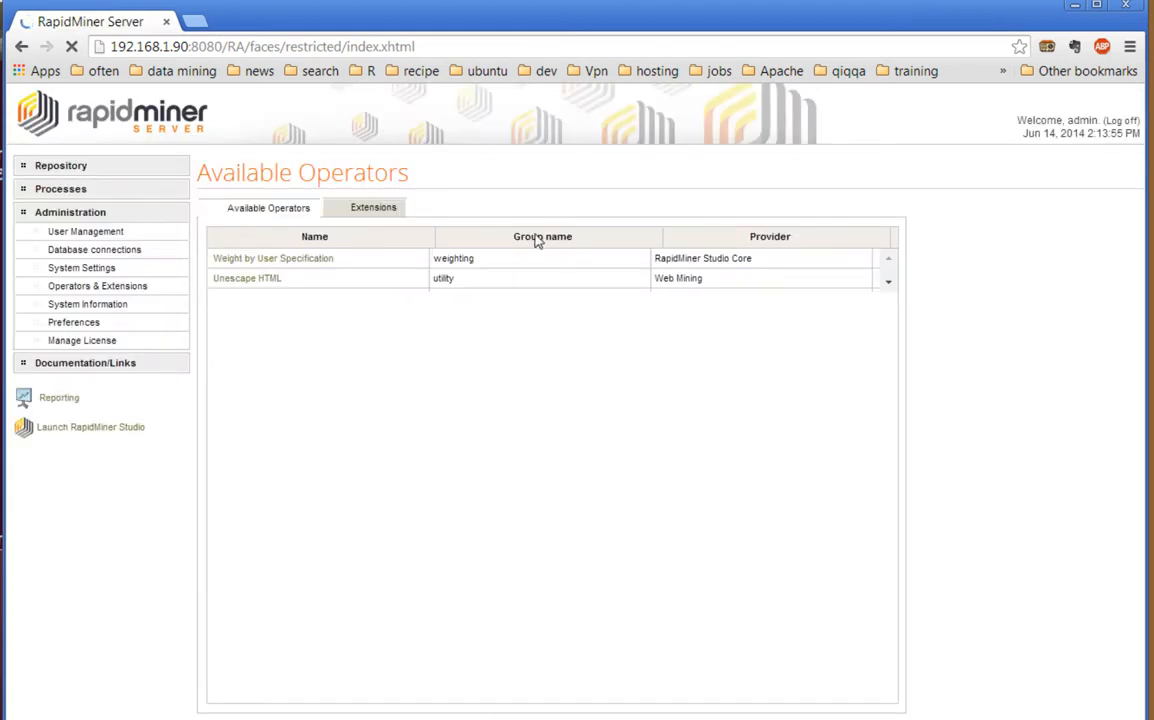
click(384, 213)
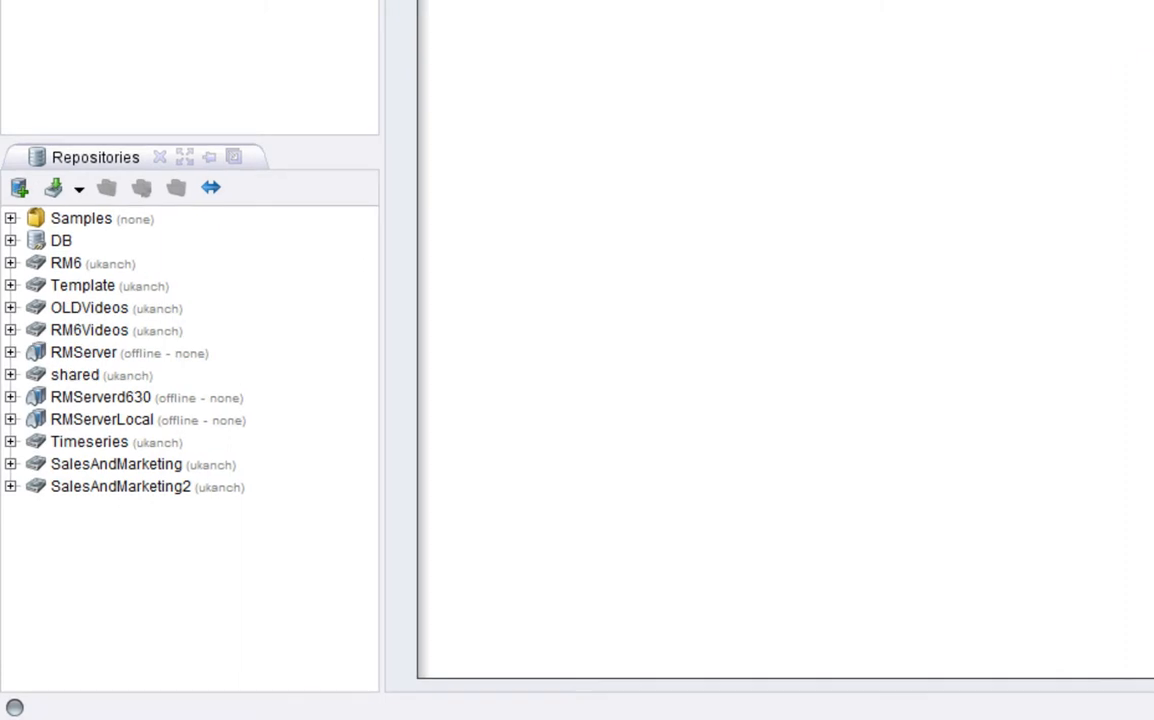
Start a new RapidMiner Server repository with alias RMVideo and host 192.168.1.90 in the URL
click(19, 187)
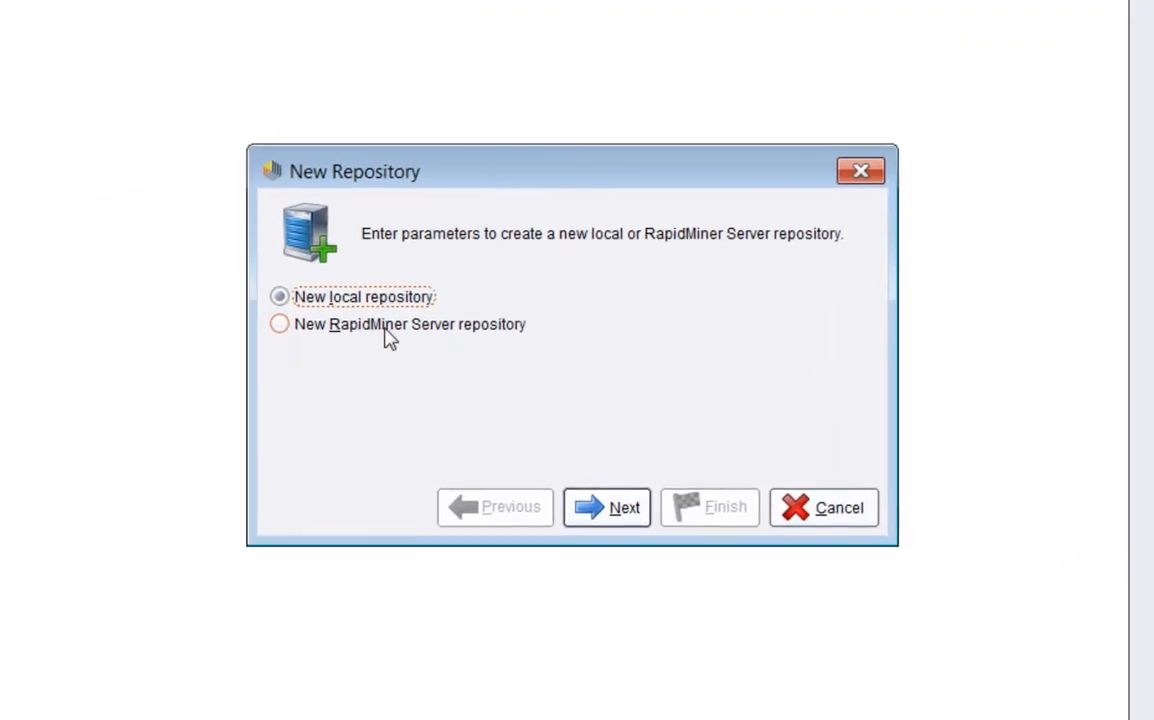
click(650, 172)
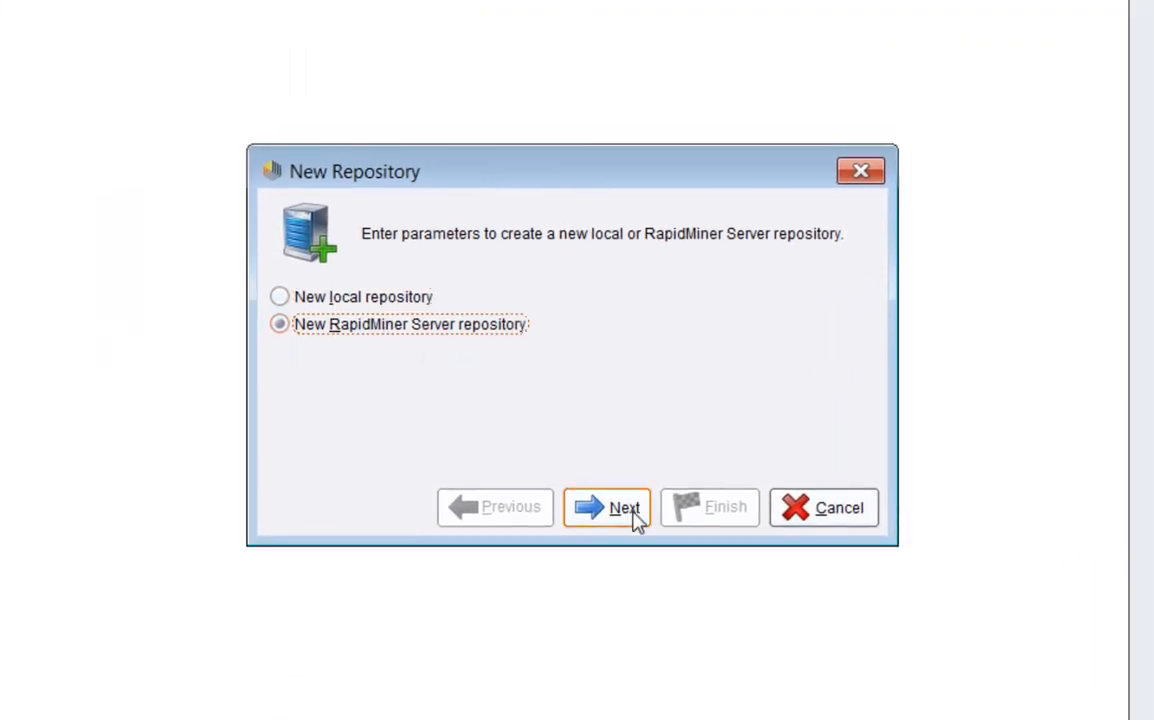
click(607, 508)
drag(572, 305, 365, 270)
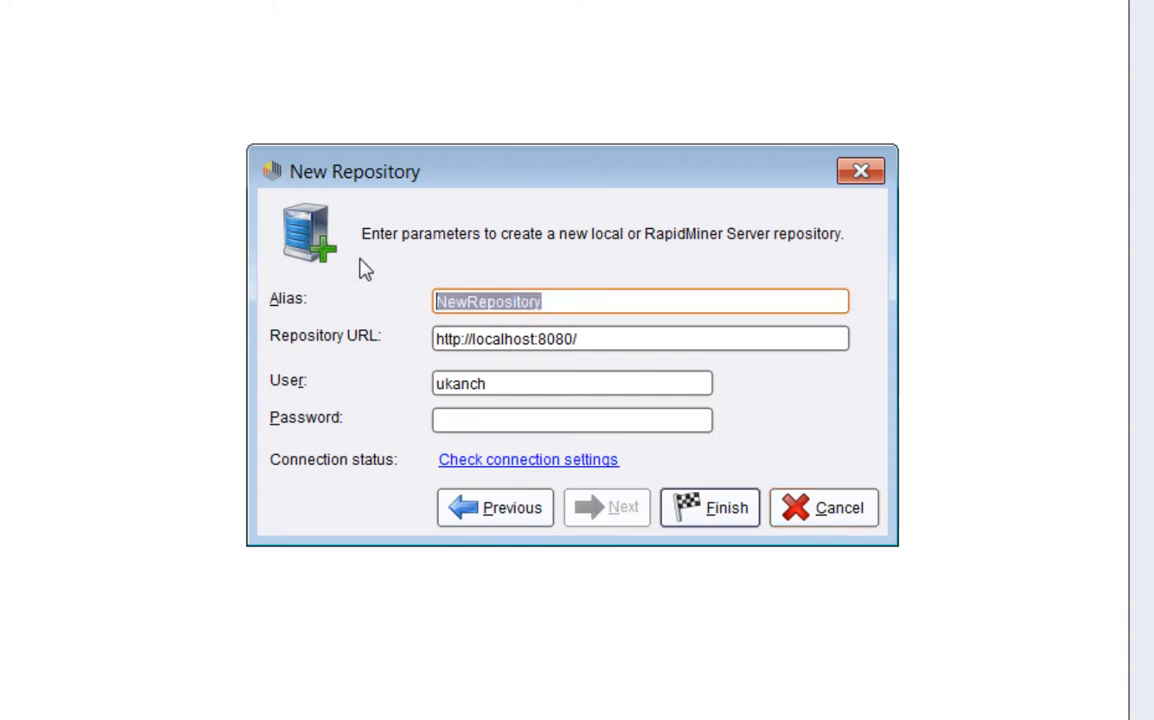
text(RM)
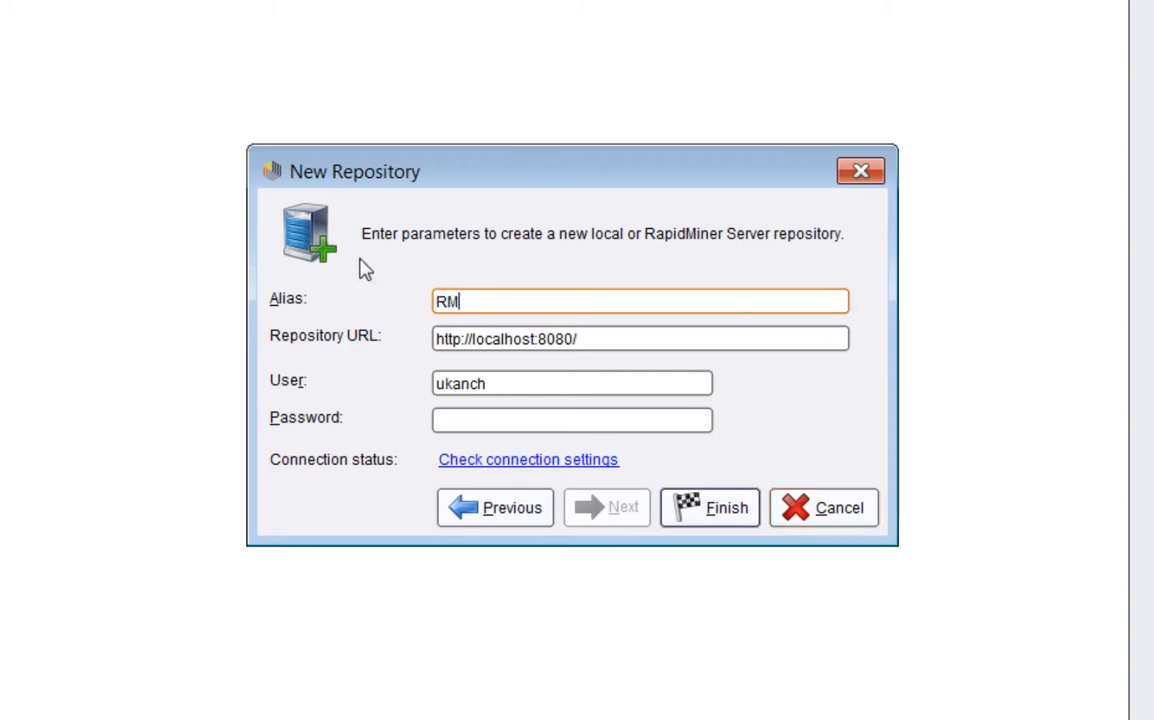
text(Video)
key(Tab)
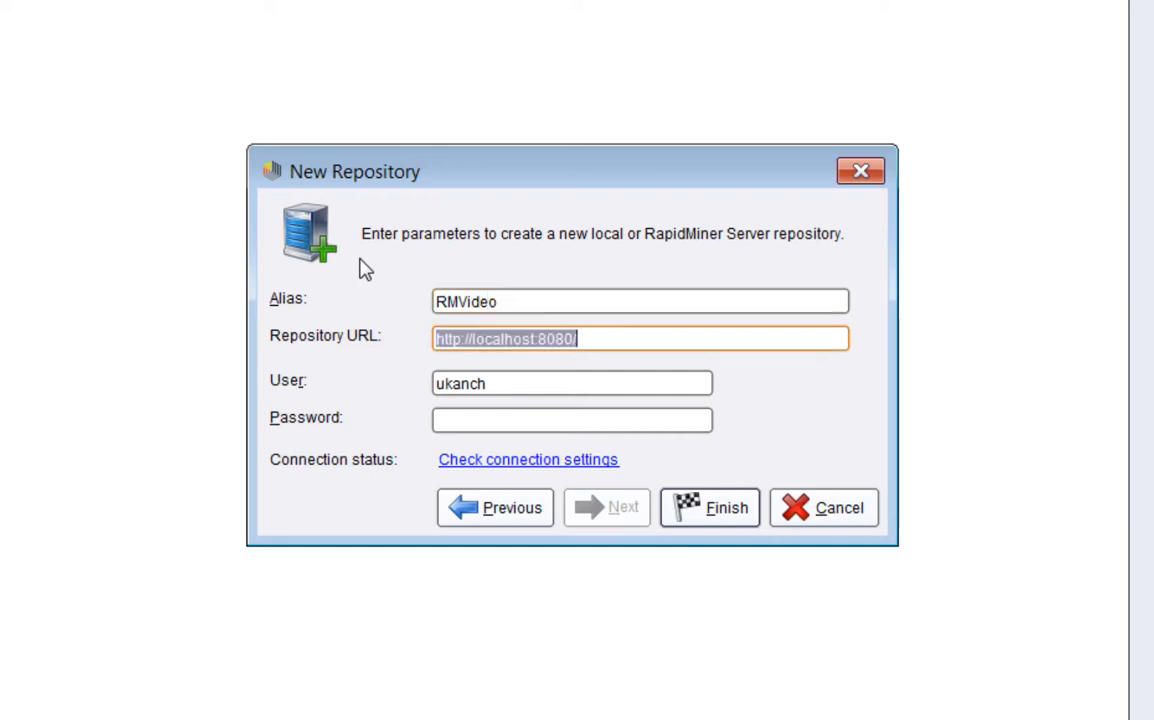
double_click(513, 347)
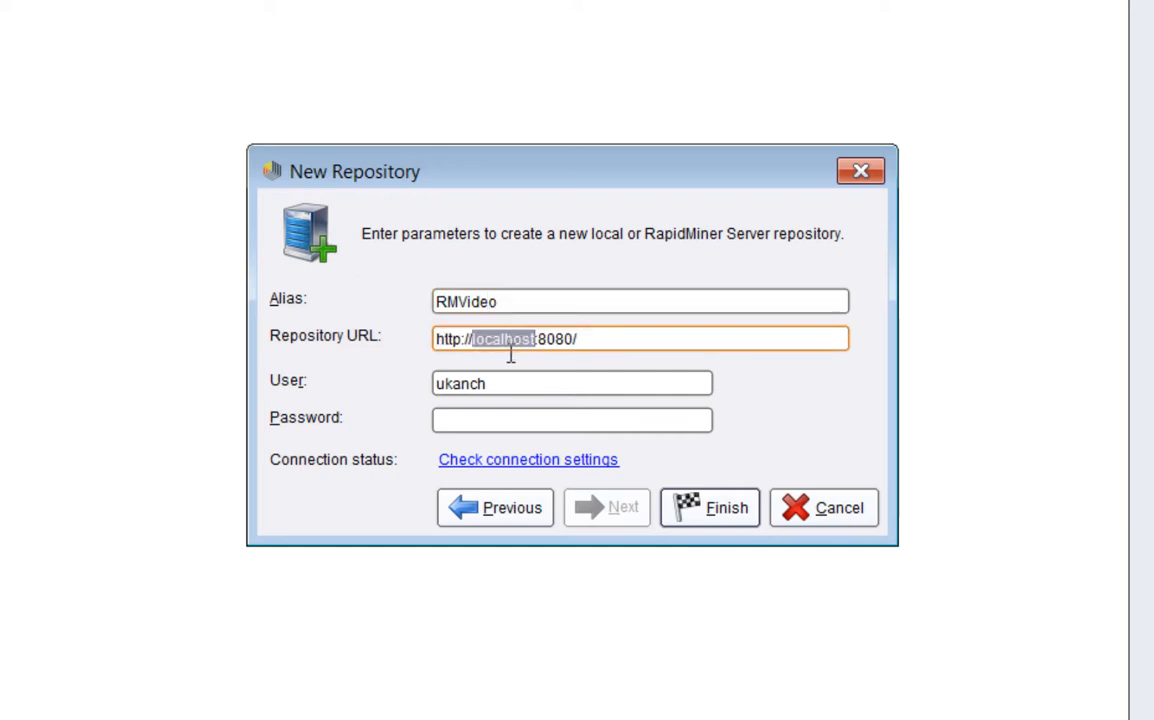
text(192.1)
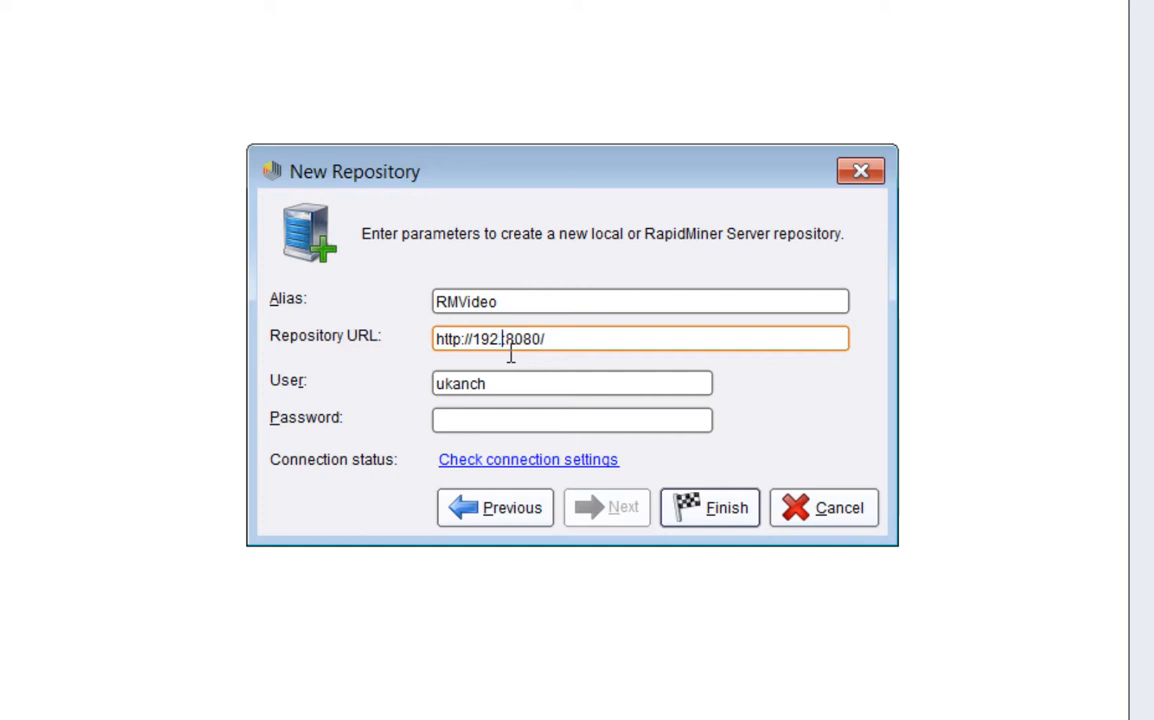
text(68.1.90)
Enter user admin and the account password, check the connection successfully, and finish
drag(494, 390, 282, 391)
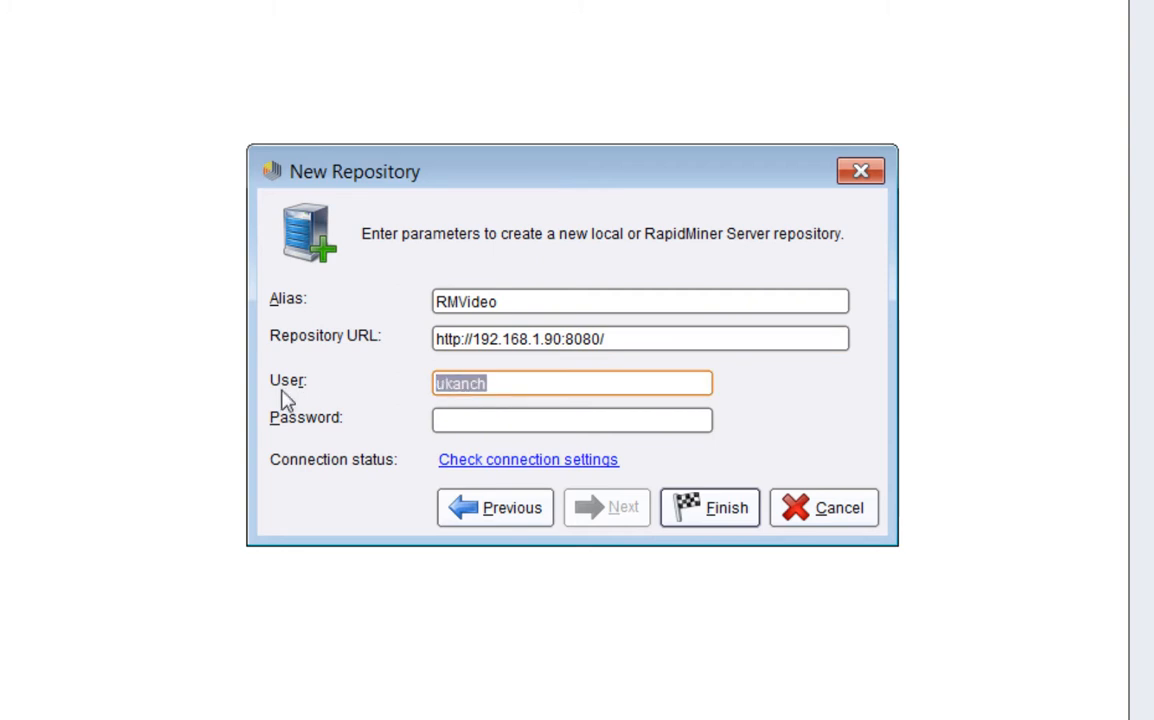
text(andre)
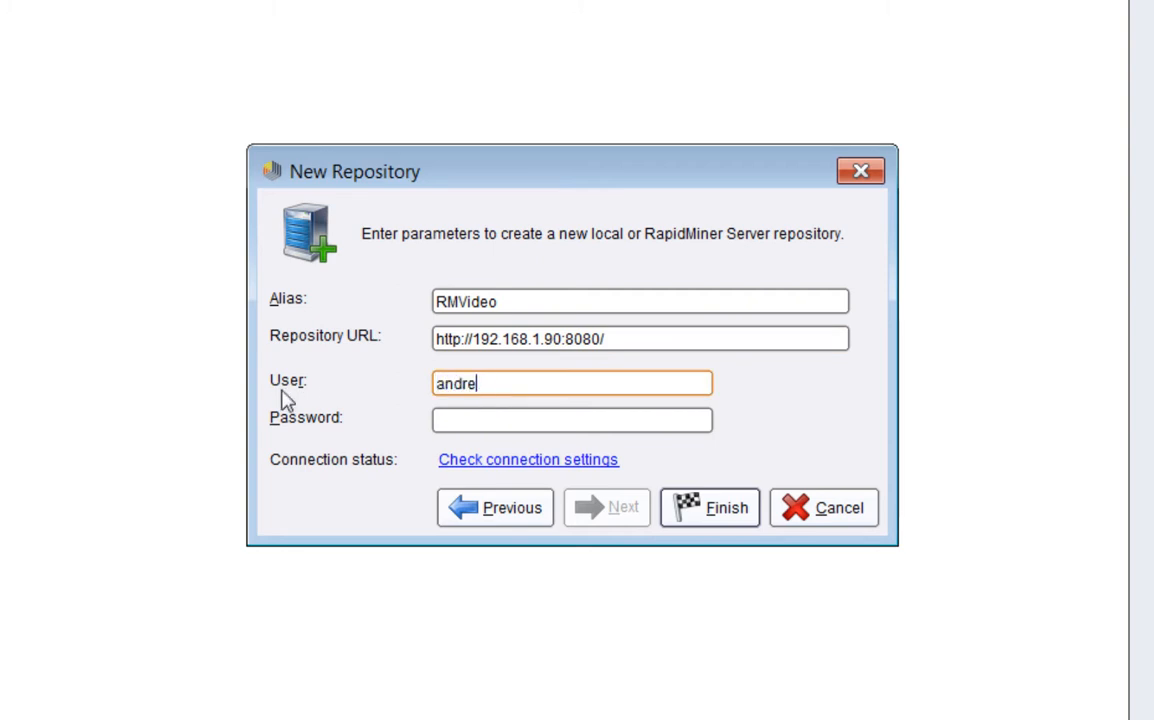
key(BackSpace)
key(BackSpace)
key(BackSpace)
text(dmin)
key(Tab)
text(***)
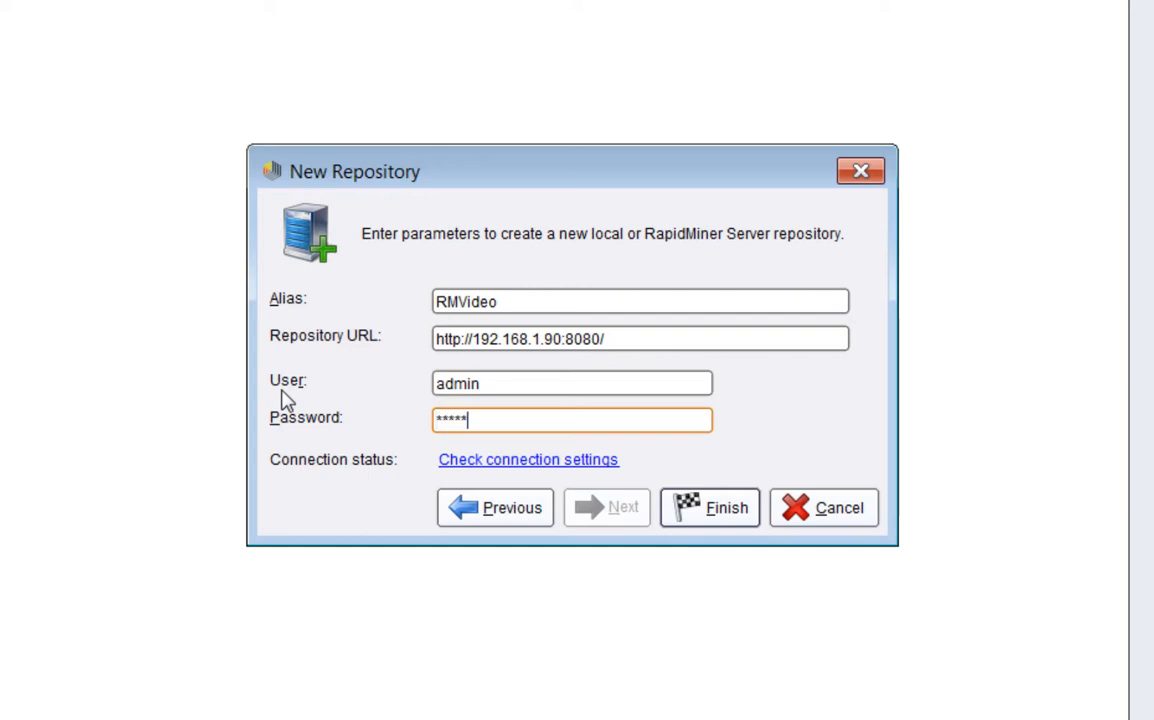
key(BackSpace)
key(BackSpace)
text(*****)
click(610, 463)
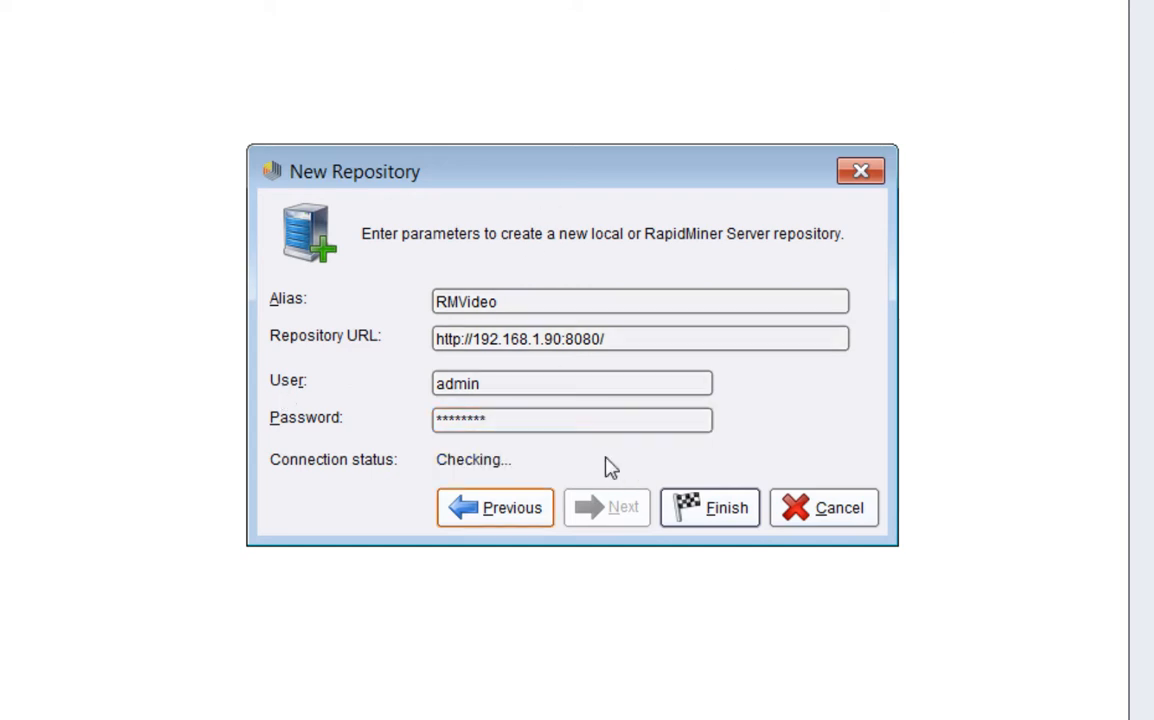
click(706, 508)
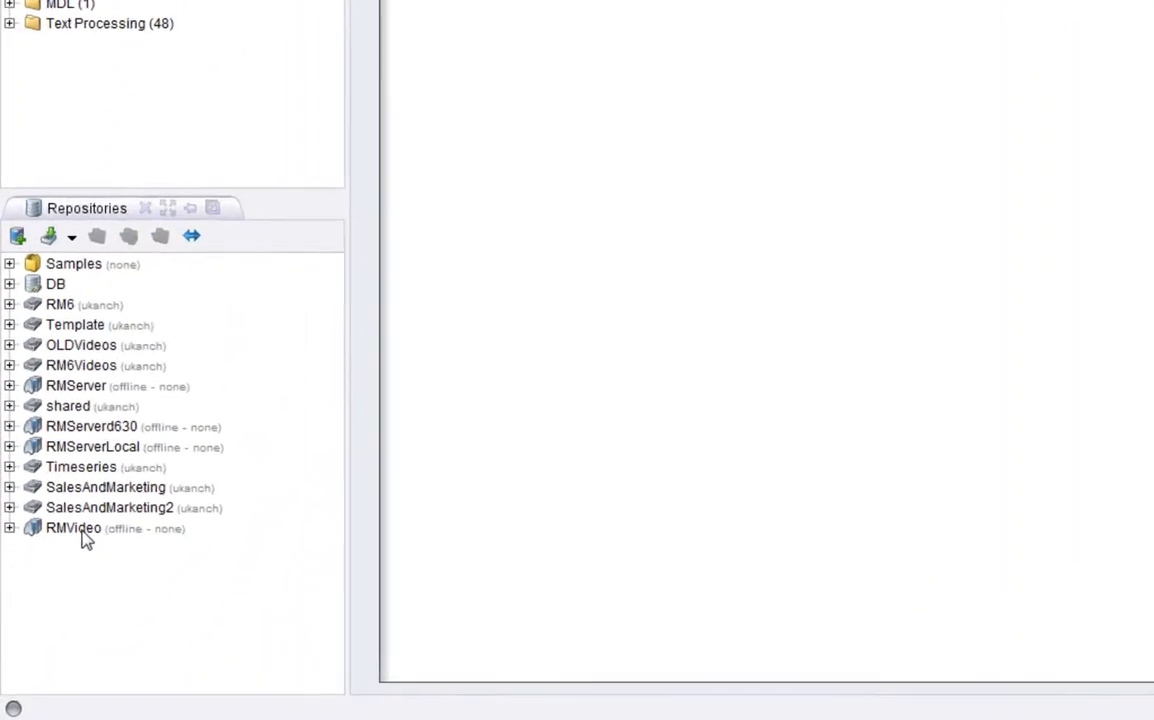
Expand RMVideo in Repositories, then its home folder down to admin
click(49, 604)
click(13, 447)
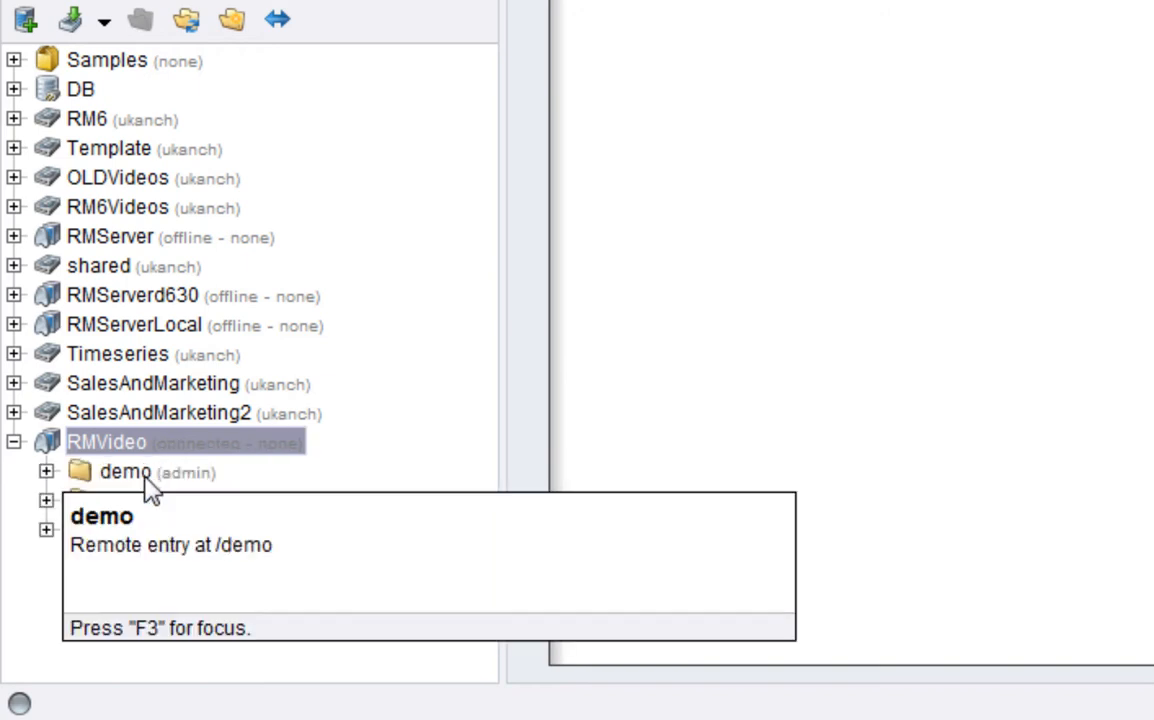
click(126, 479)
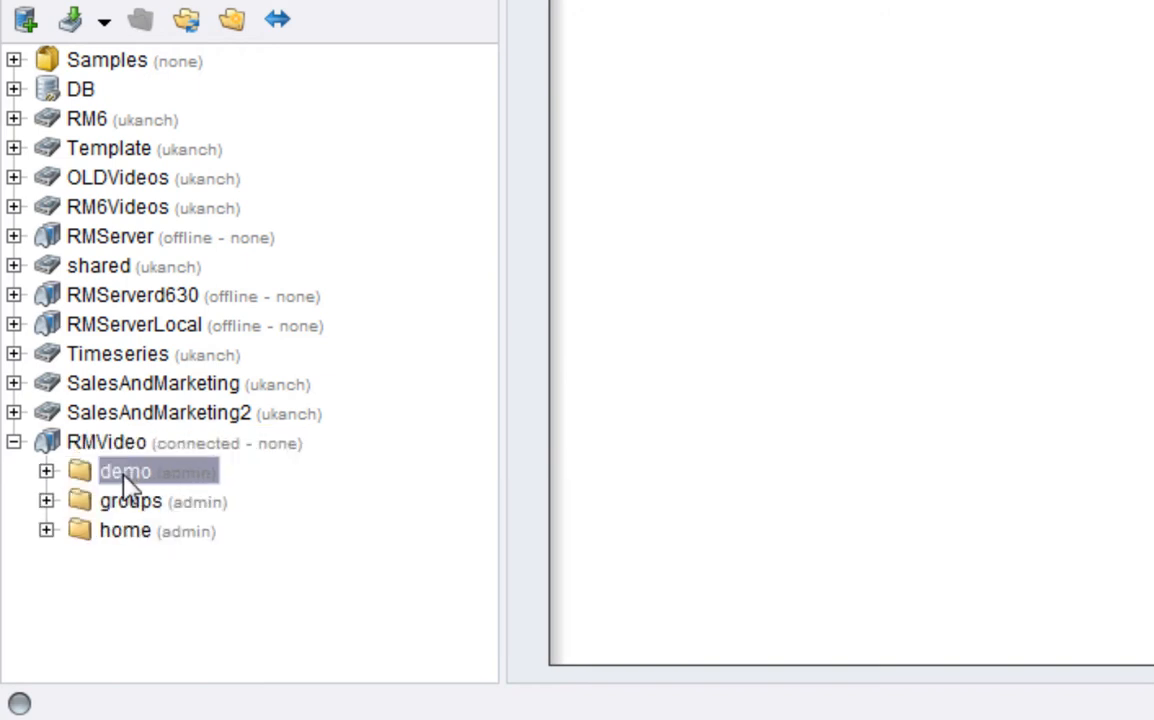
click(46, 531)
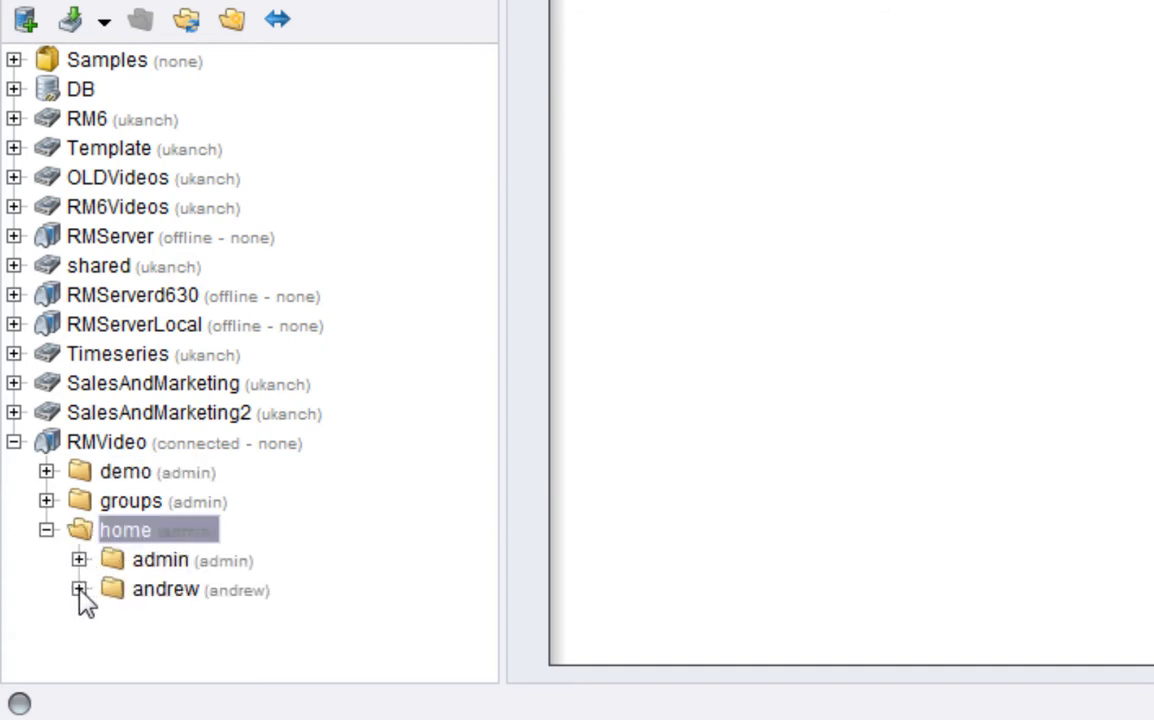
click(79, 560)
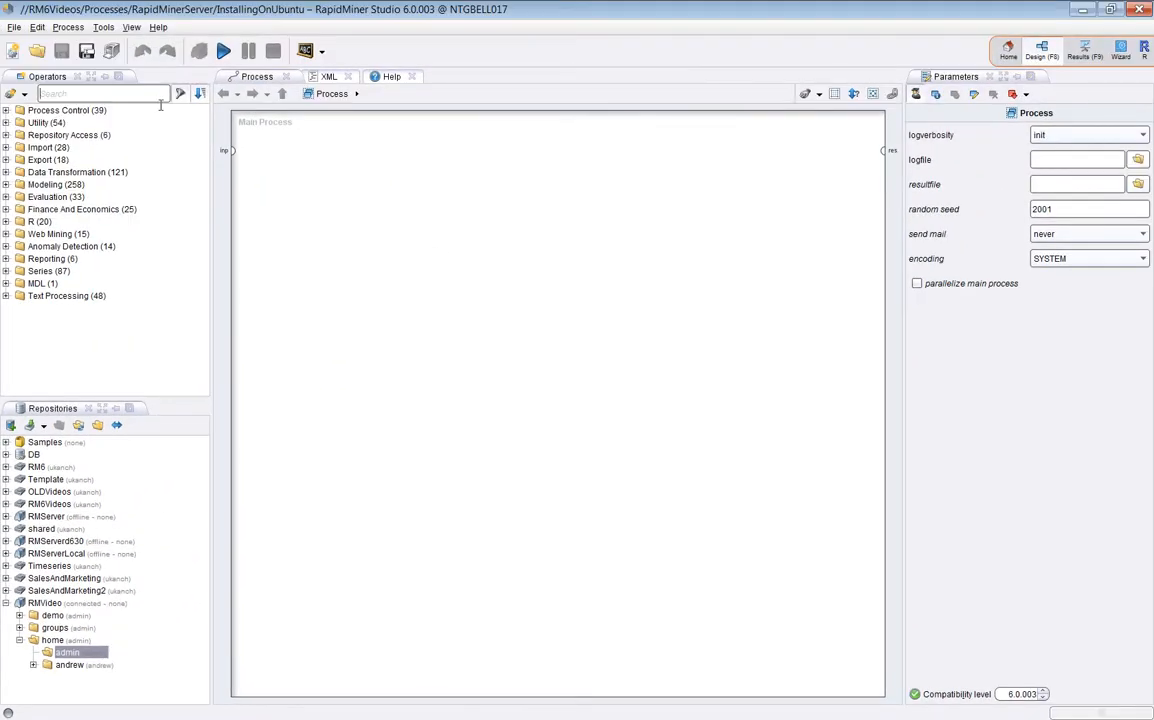
Search for Generate Data and drop it into the Main Process
click(160, 94)
text(Ge)
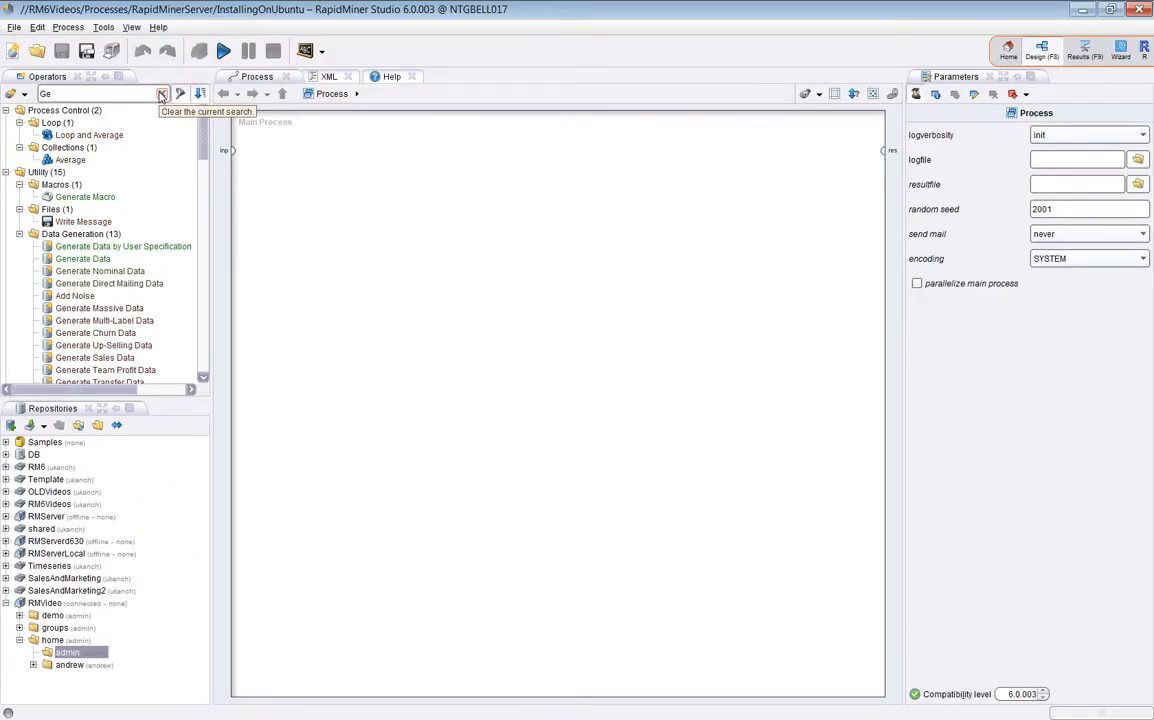
text(nert)
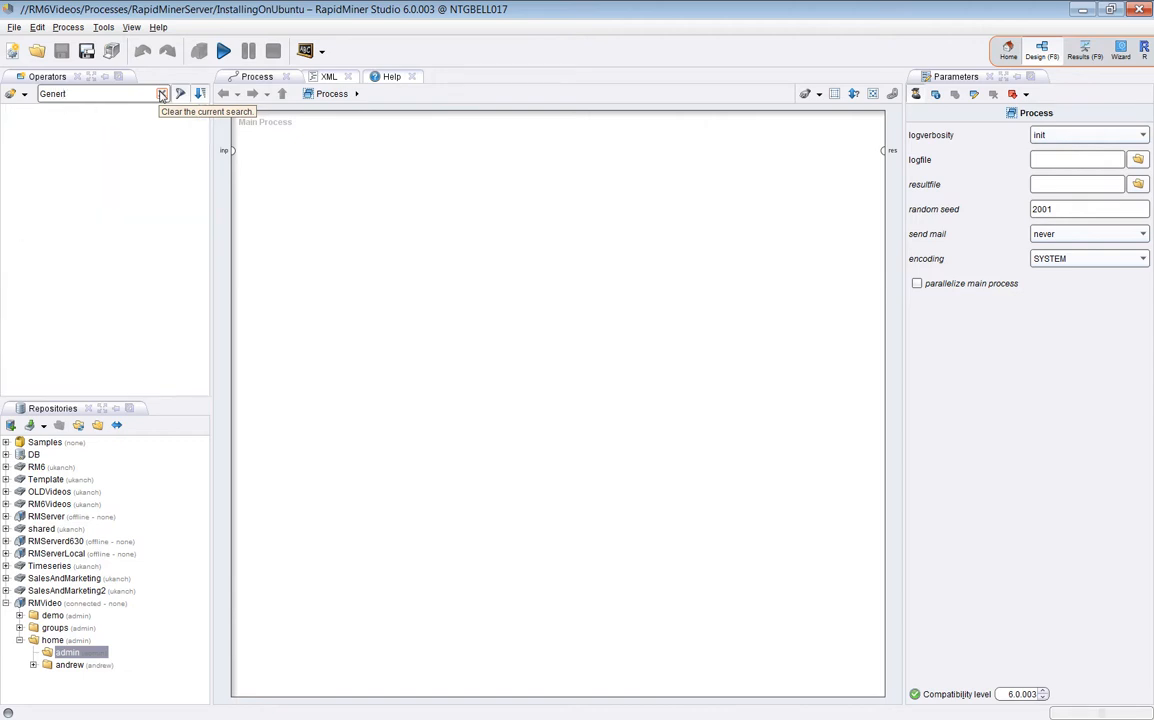
key(BackSpace)
text(a)
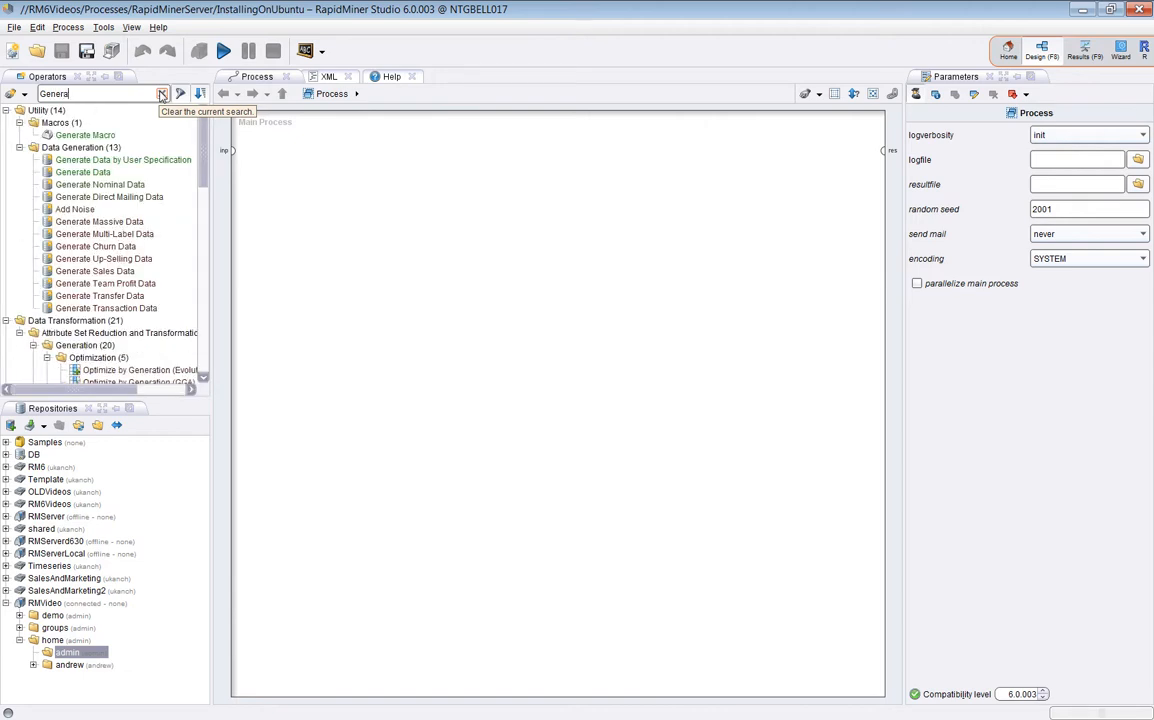
drag(95, 172, 455, 262)
Wire Generate Data's output to the res port and save the InstallingOnUbuntu process
click(463, 244)
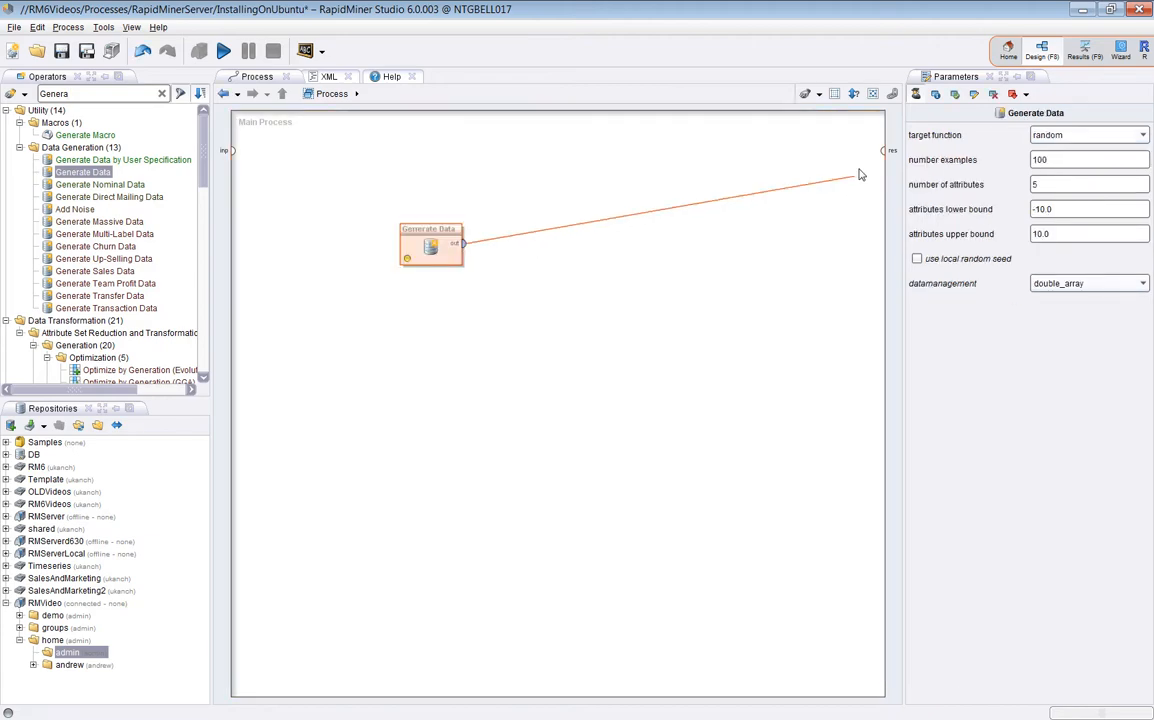
click(884, 150)
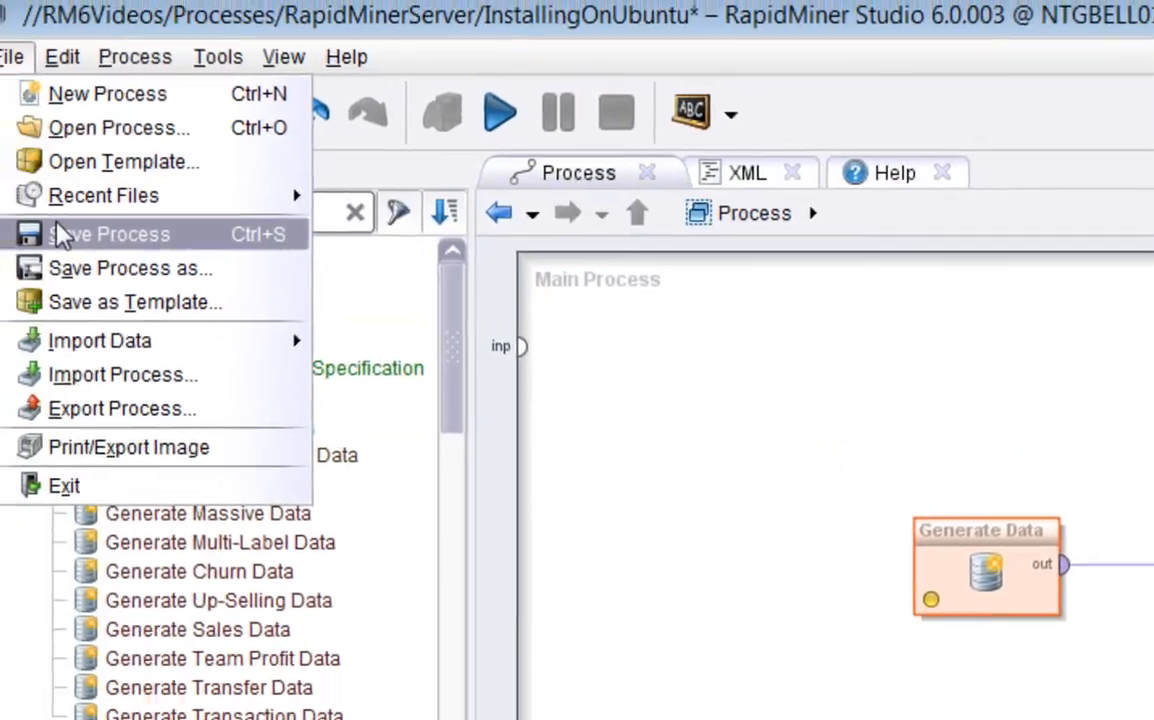
click(62, 234)
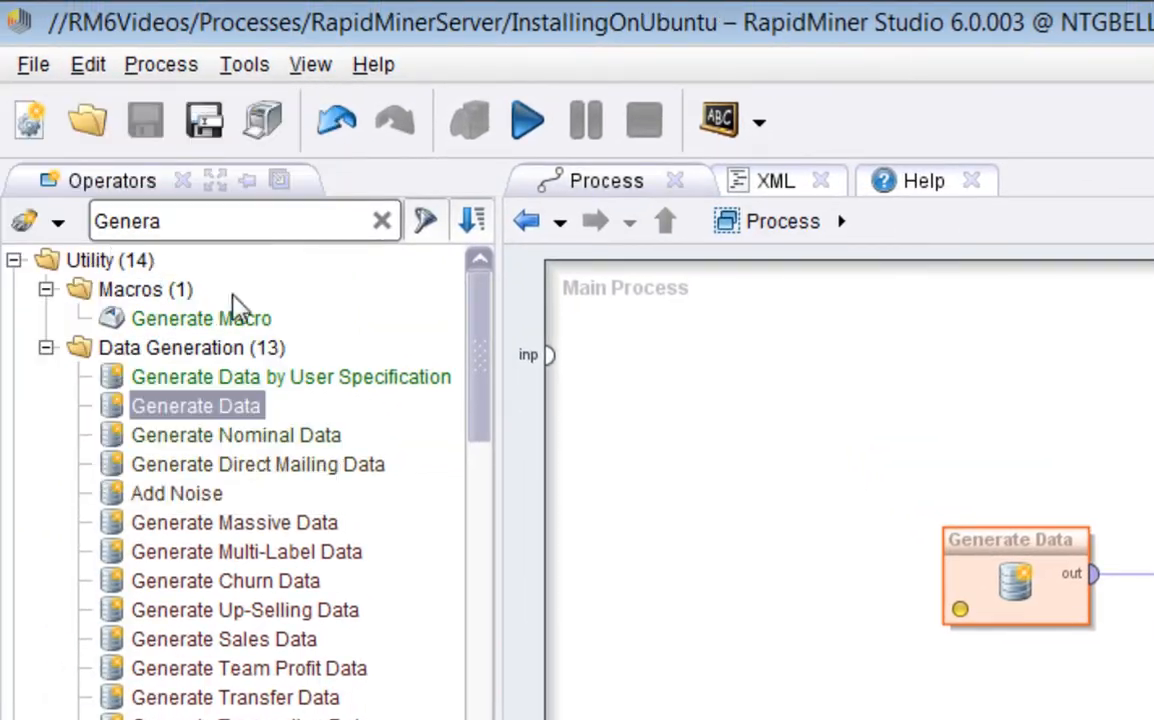
click(42, 62)
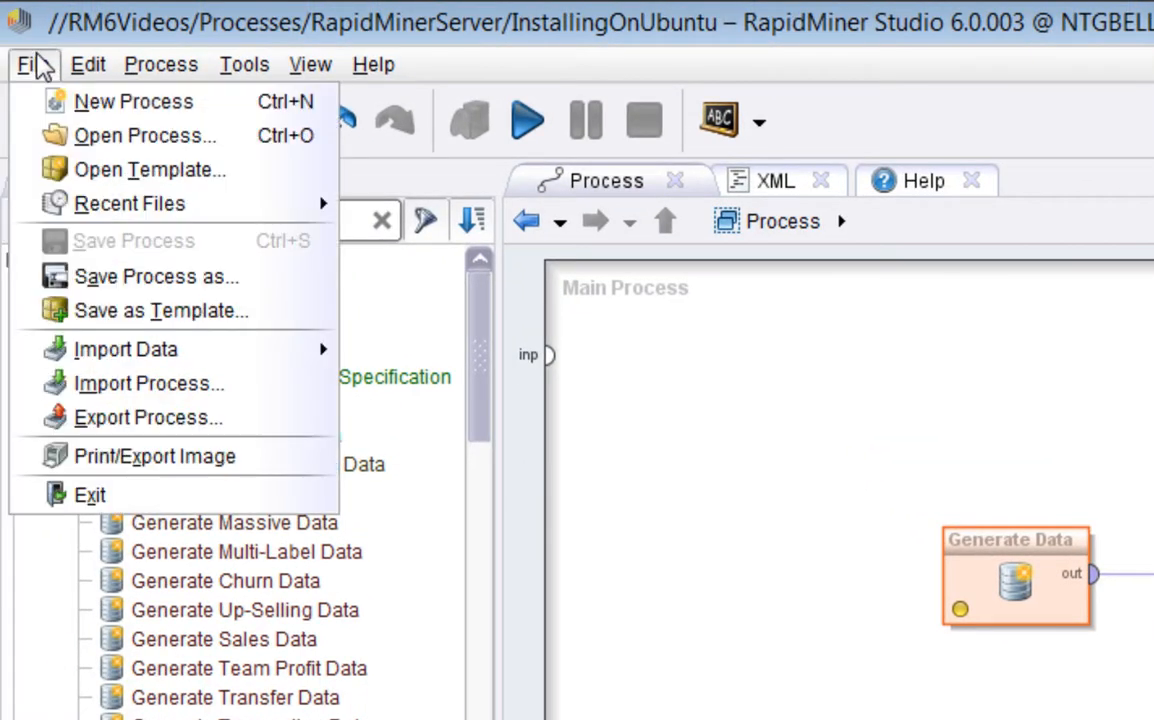
Pick RMVideo's home/admin folder as the location for saving the process
click(115, 278)
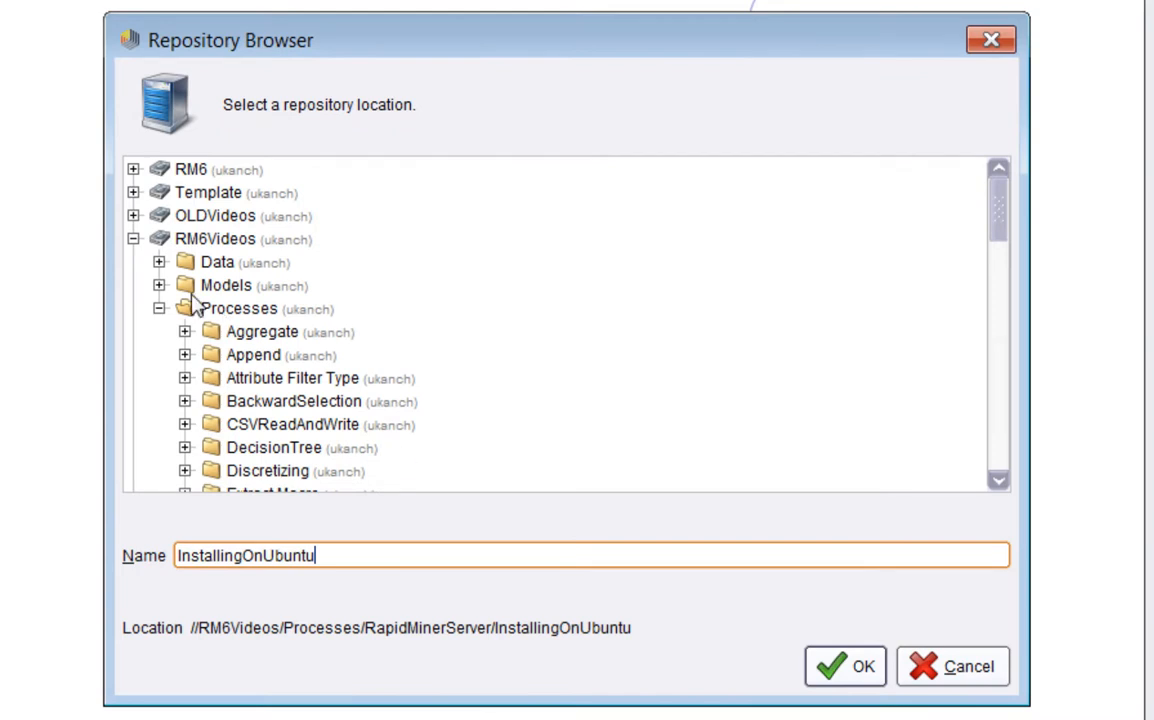
click(134, 238)
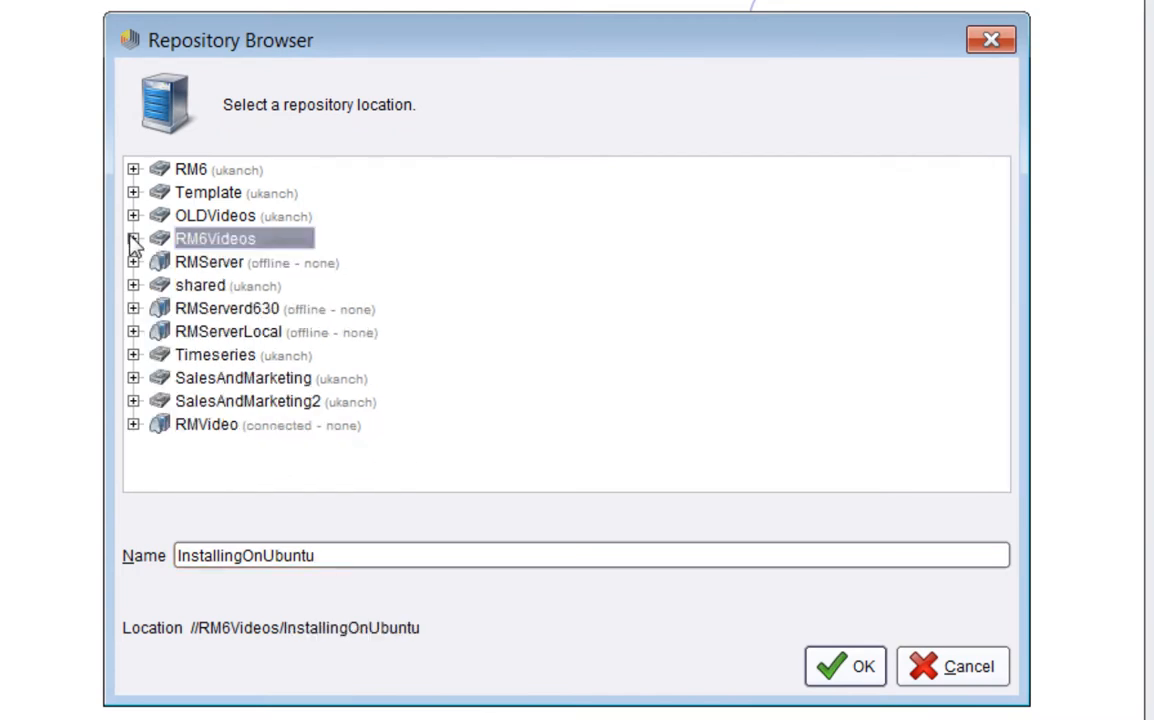
click(215, 424)
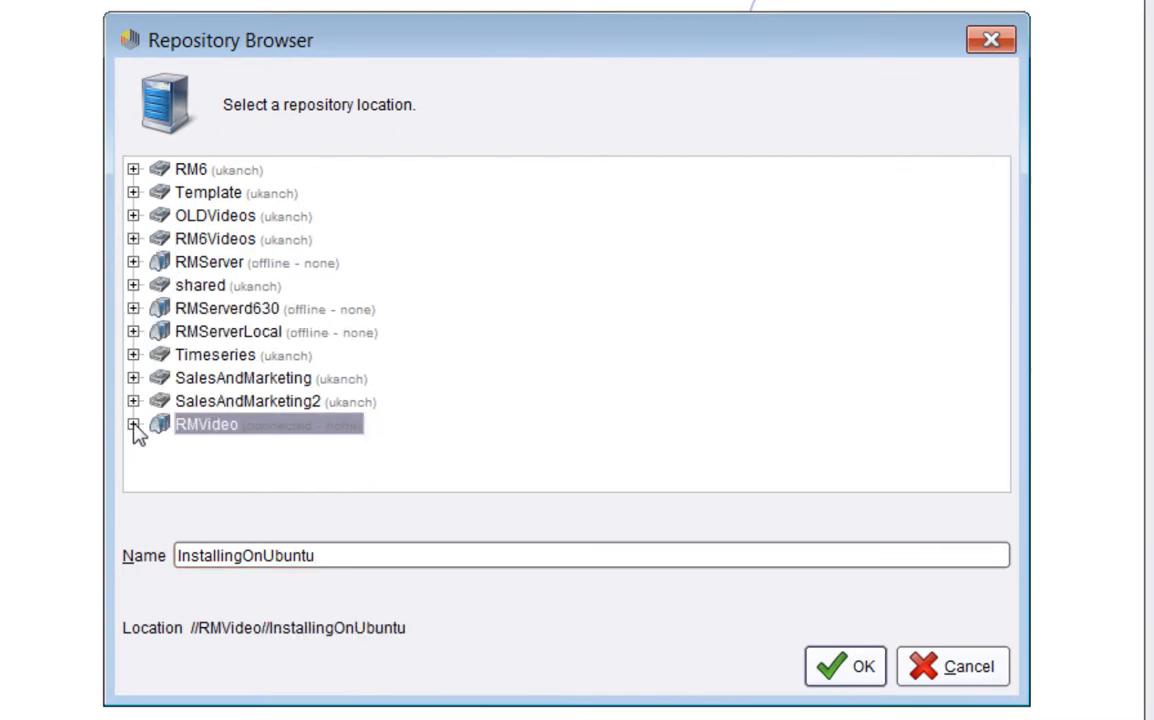
click(133, 424)
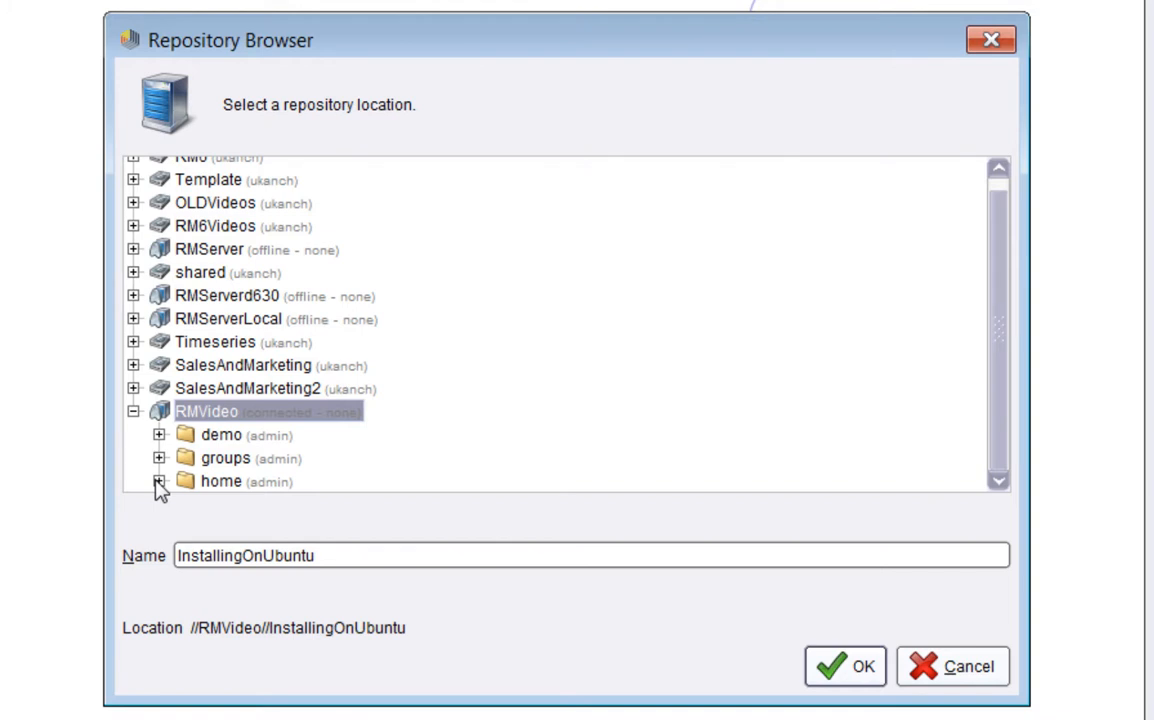
click(158, 483)
click(218, 457)
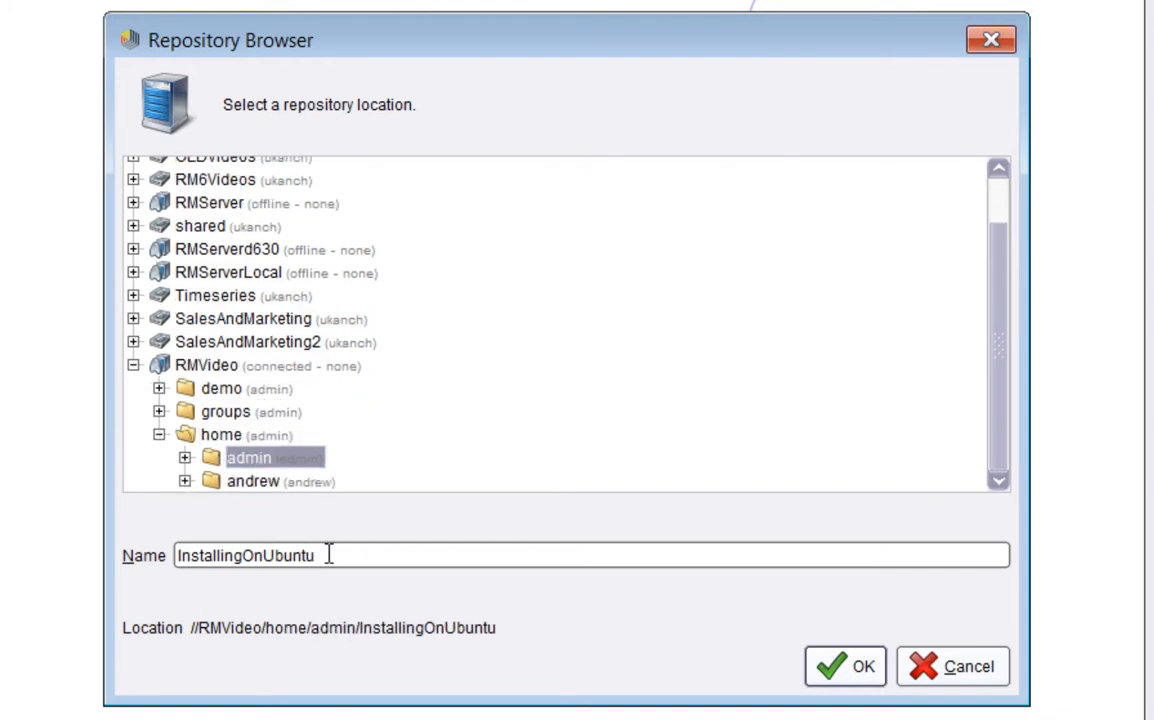
Name the process firstProcess and confirm the save
drag(333, 556, 87, 558)
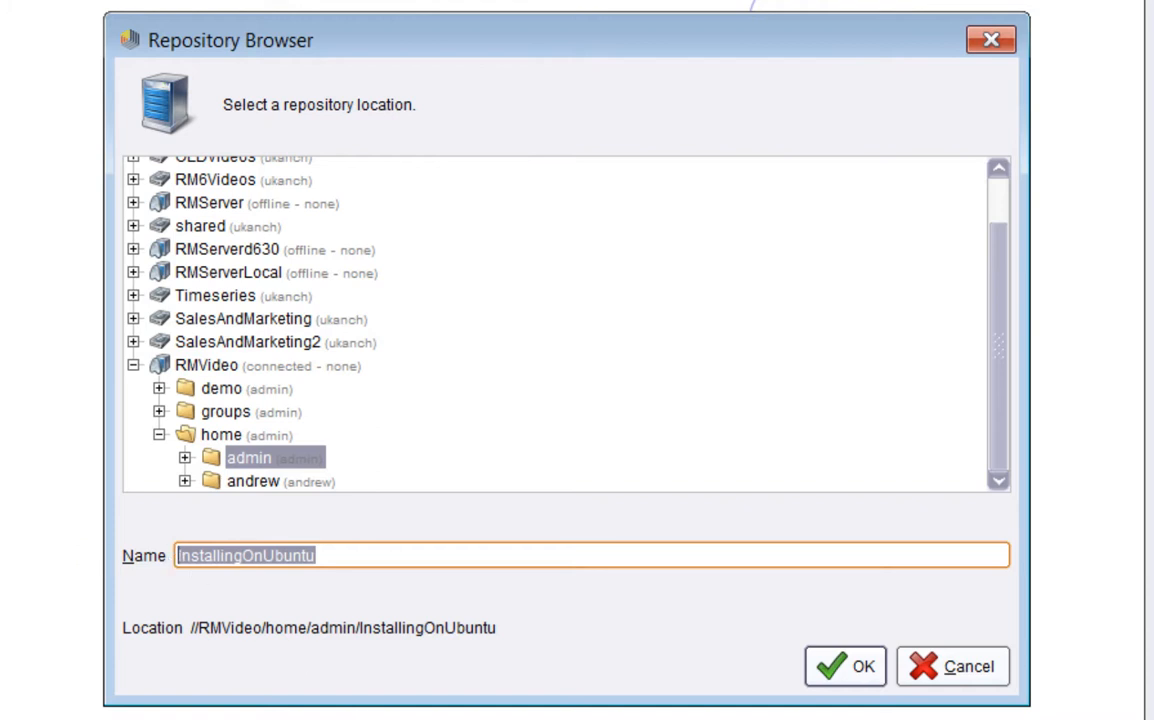
text(firstPo)
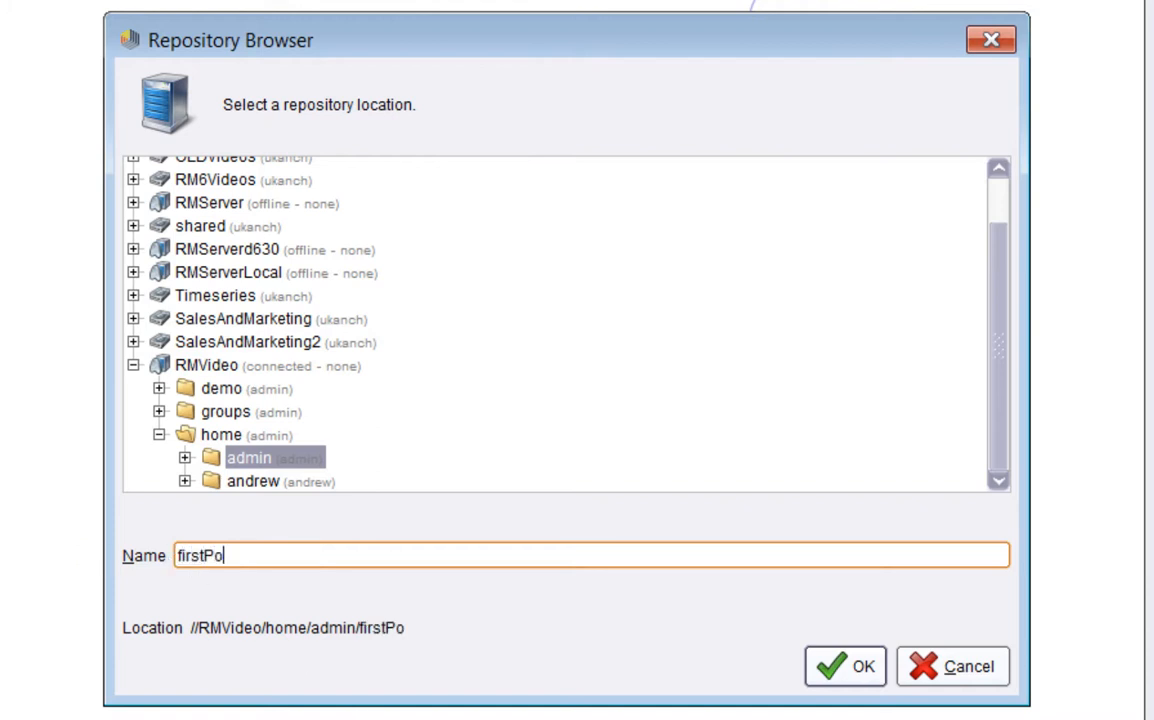
key(BackSpace)
text(rocess)
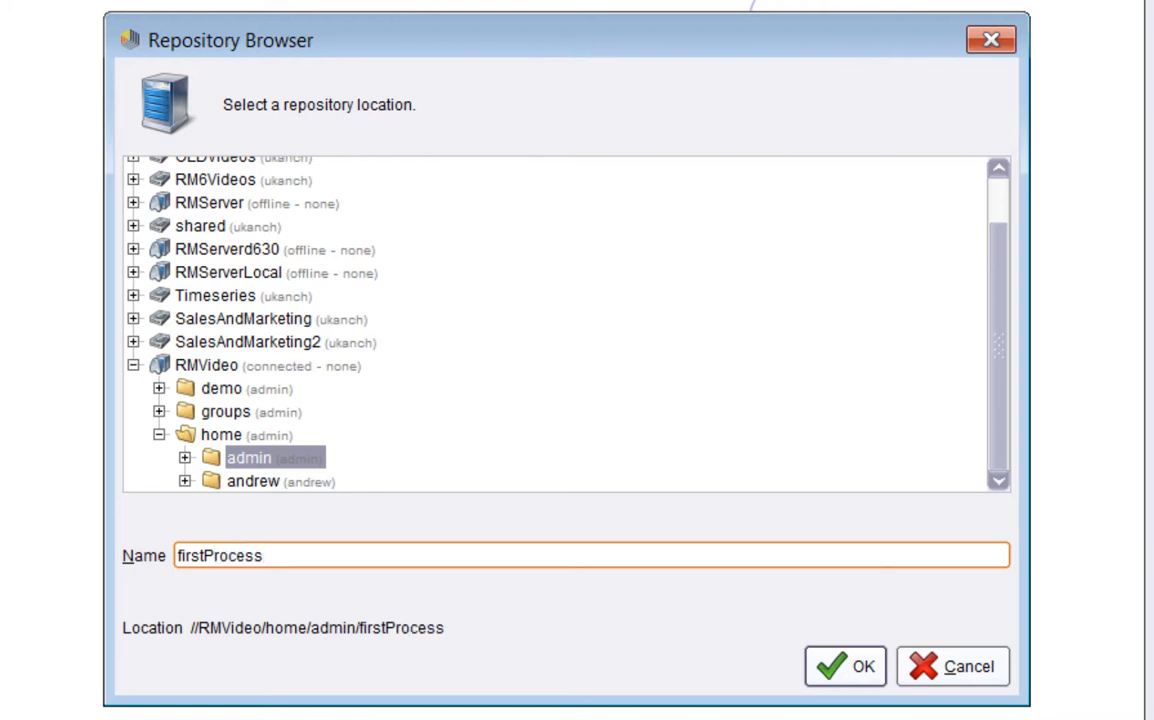
click(835, 670)
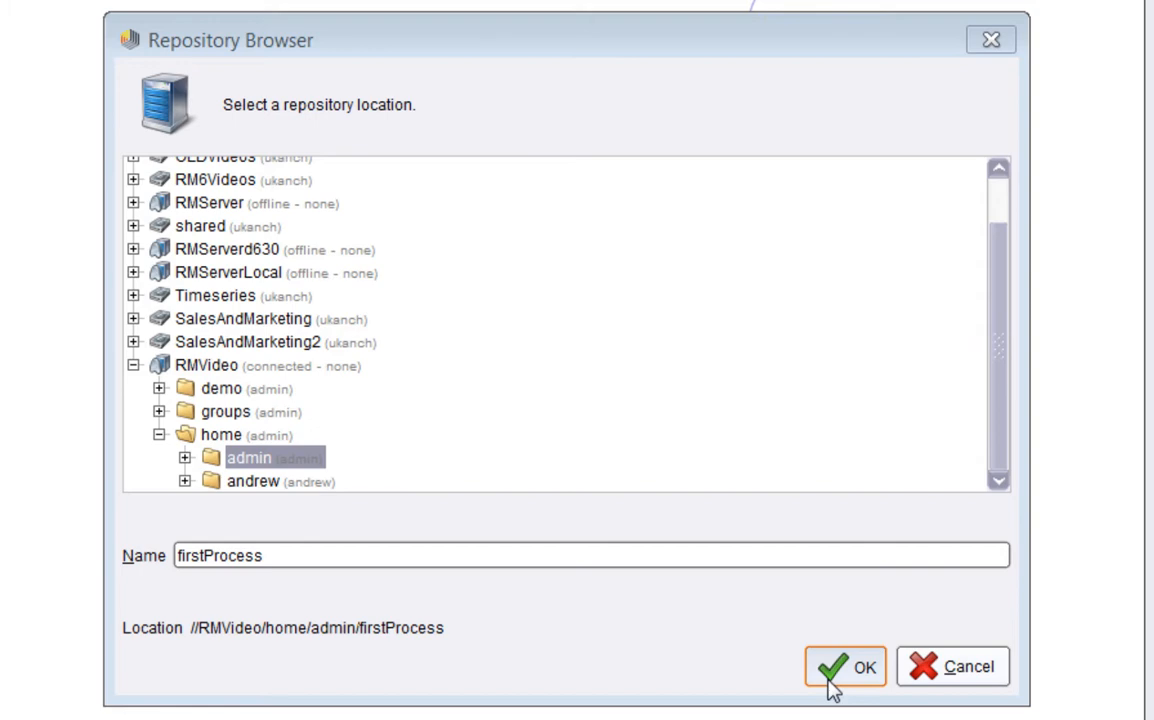
click(833, 680)
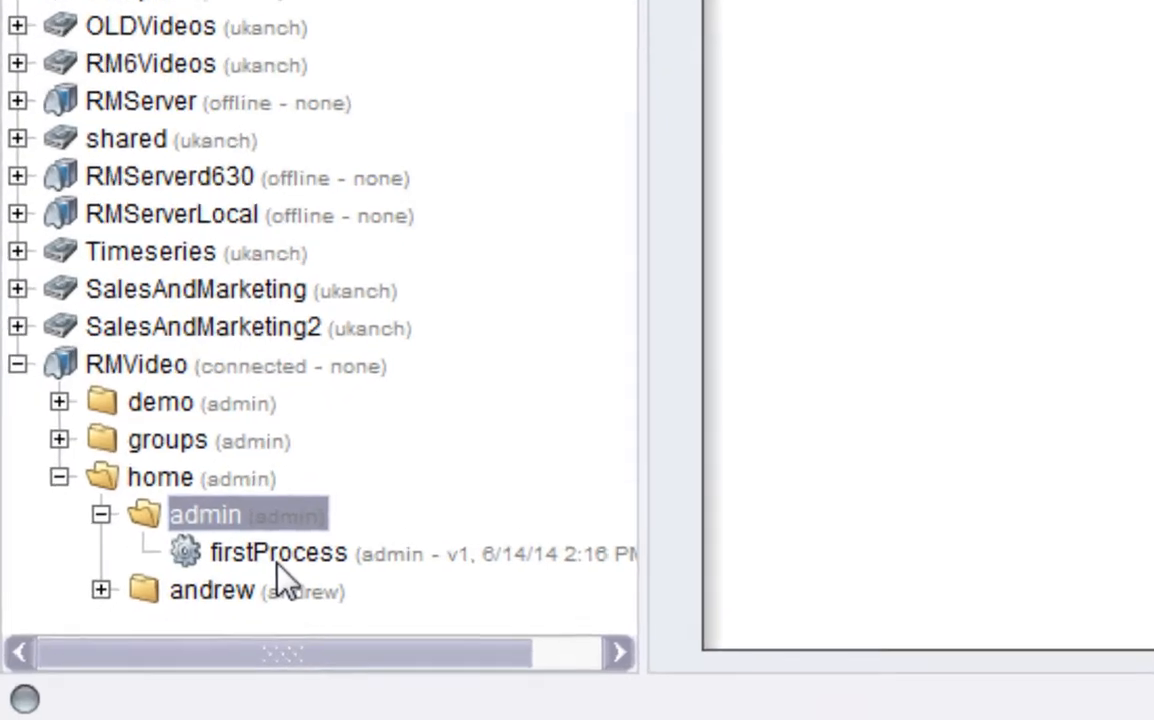
Launch the stored firstProcess with Run on RapidMiner Server now from the Repositories panel
click(278, 558)
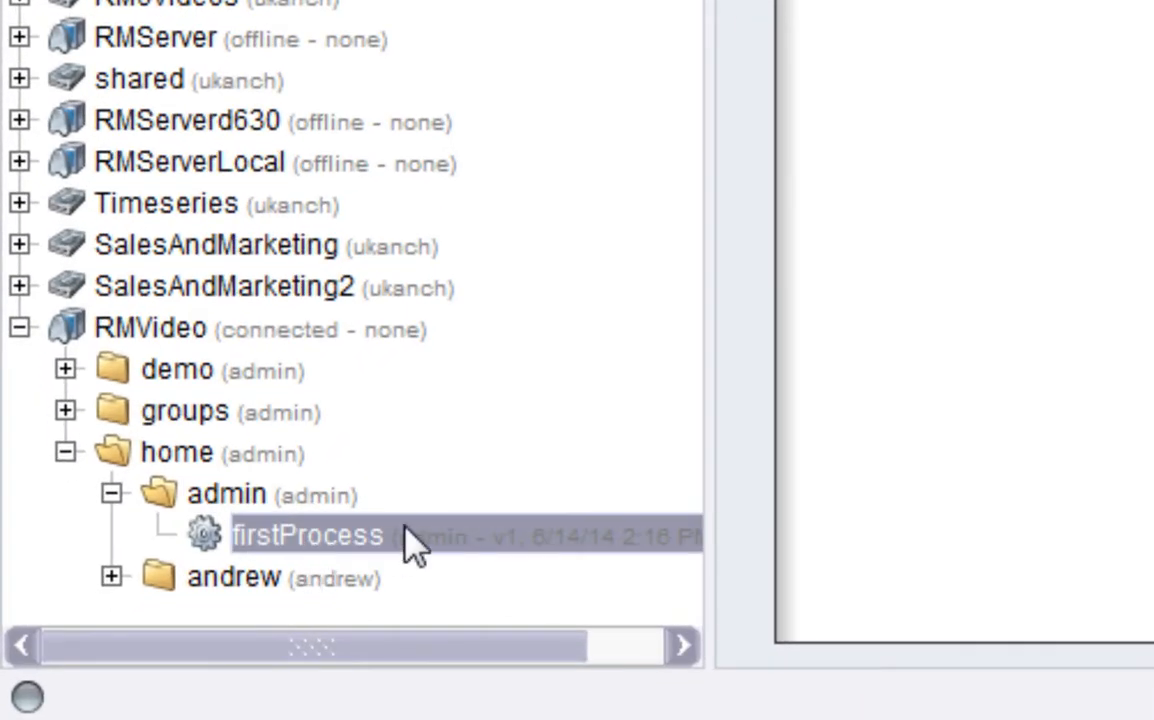
right_click(302, 538)
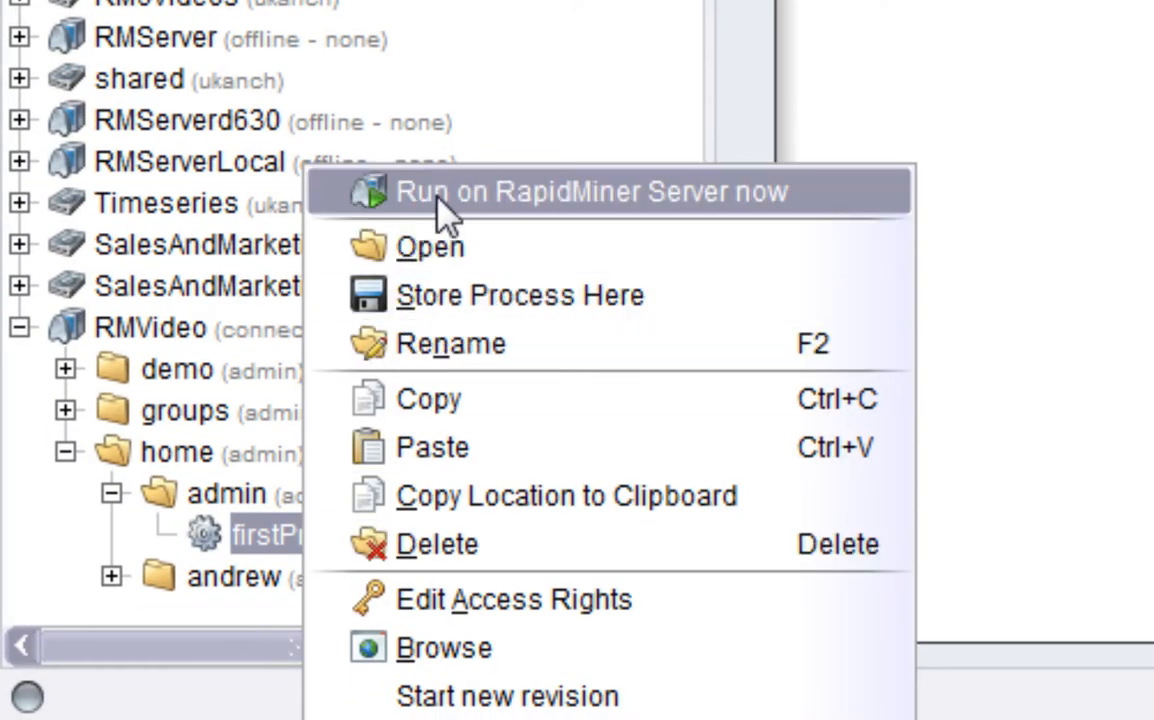
click(546, 195)
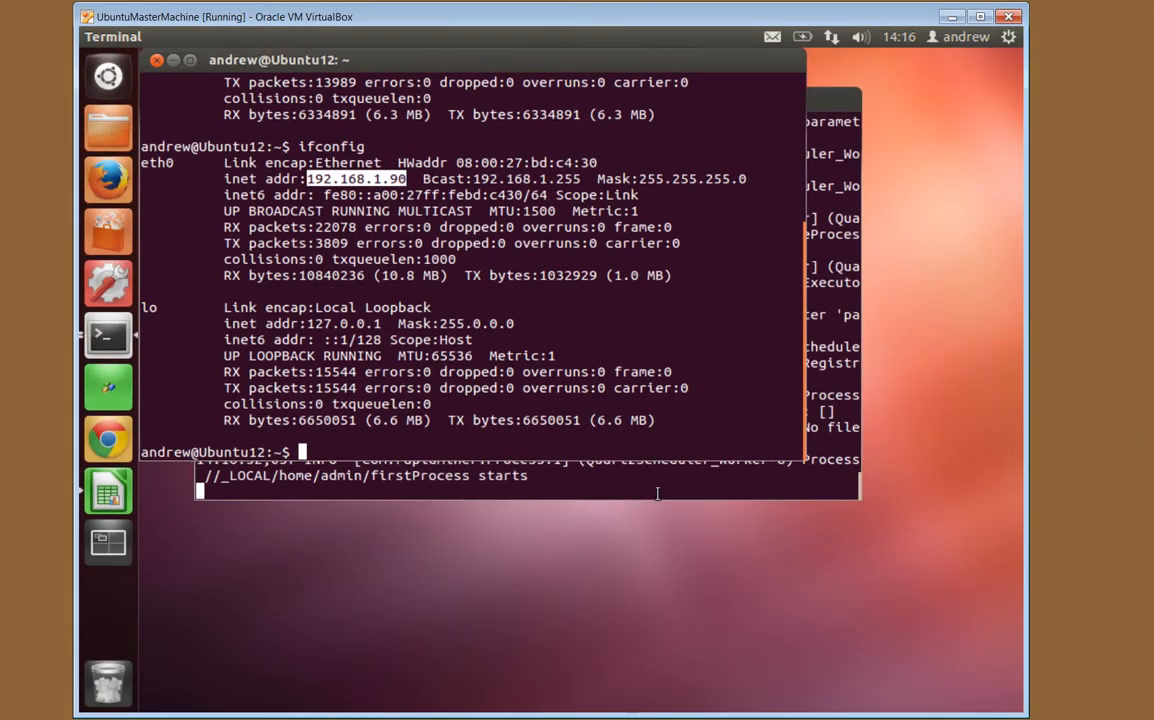
Highlight the server log lines showing /home/admin/firstProcess finished successfully
click(657, 493)
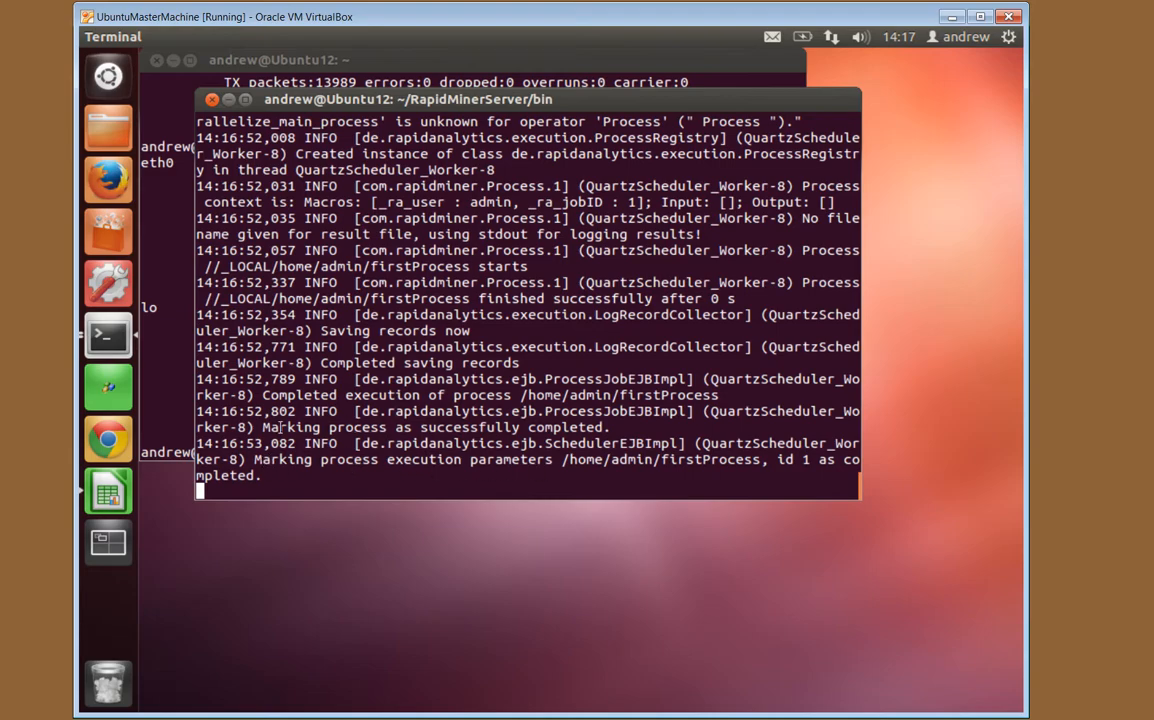
drag(272, 427, 640, 427)
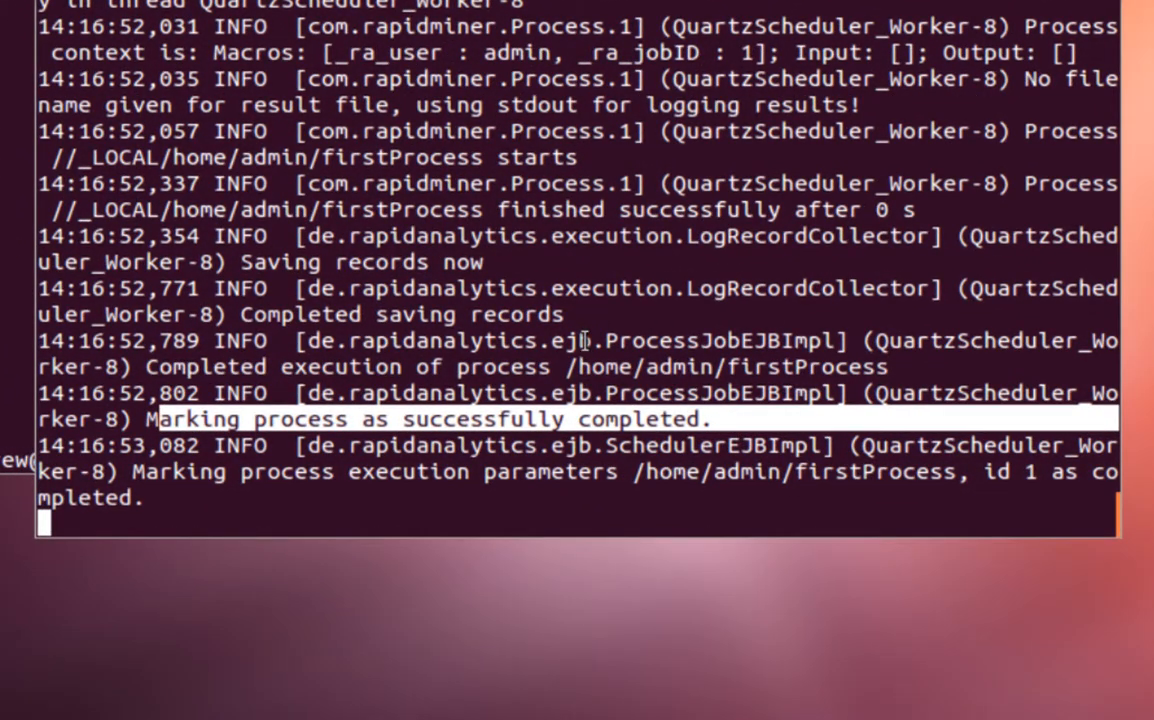
drag(567, 367, 922, 368)
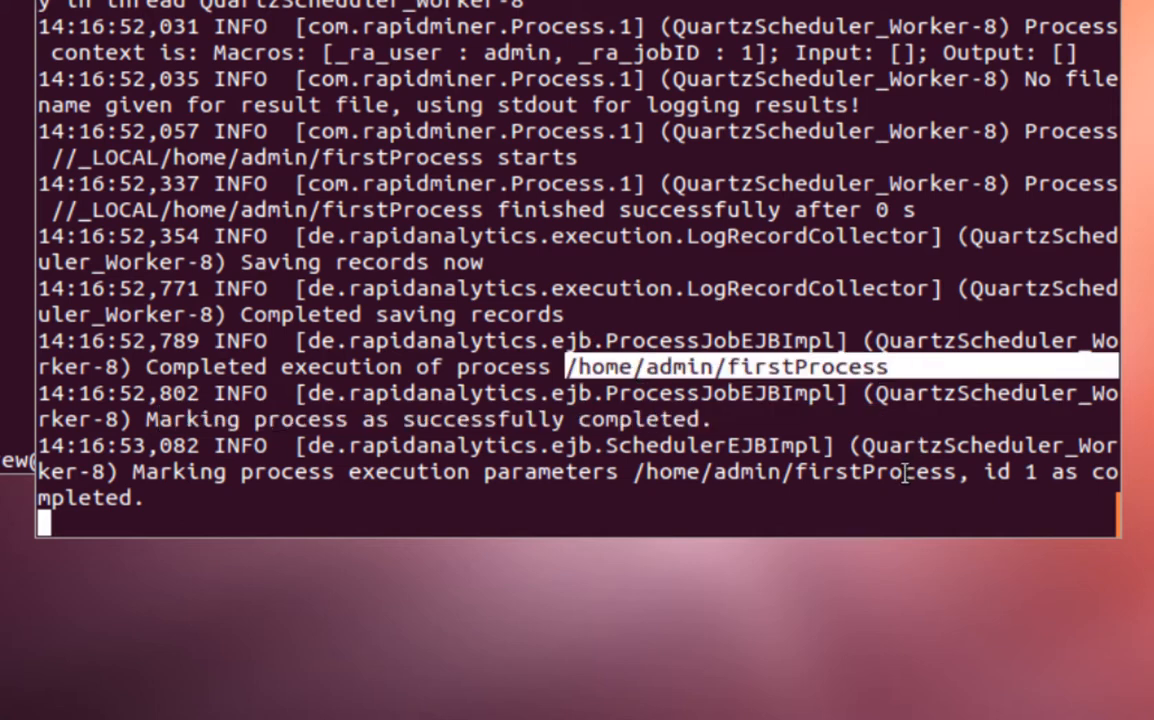
drag(498, 210, 781, 210)
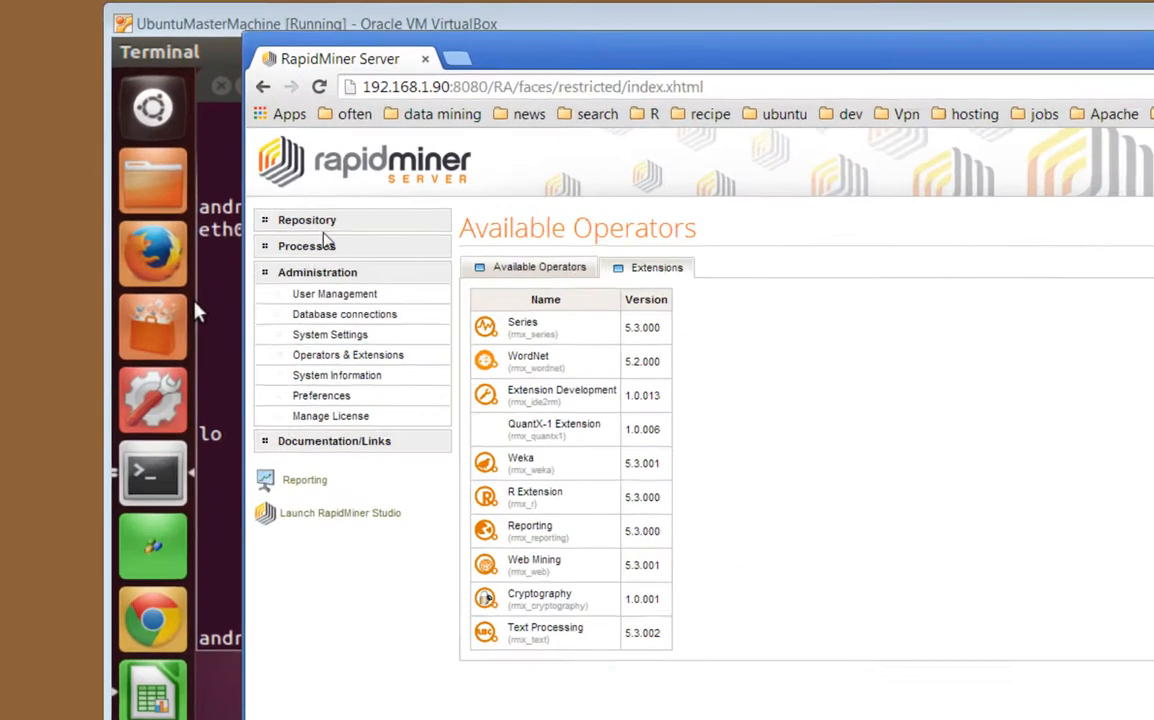
Browse the server's Repository to /home/admin and open the firstProcess details page
click(217, 156)
click(425, 336)
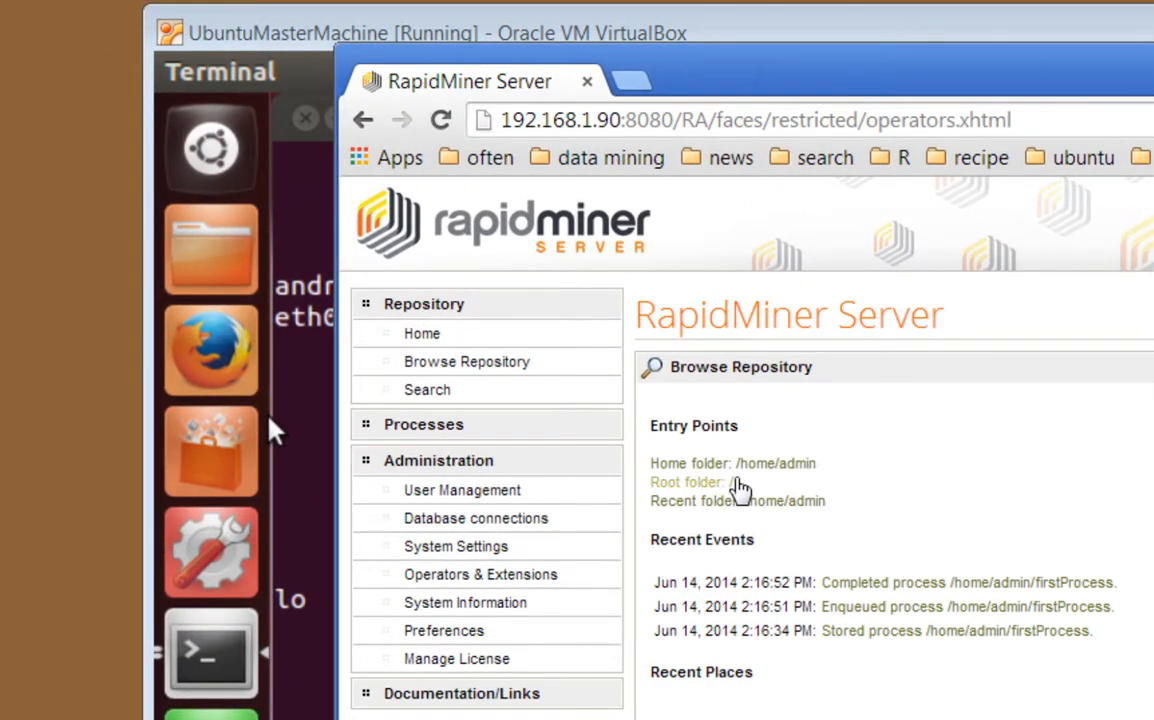
click(796, 465)
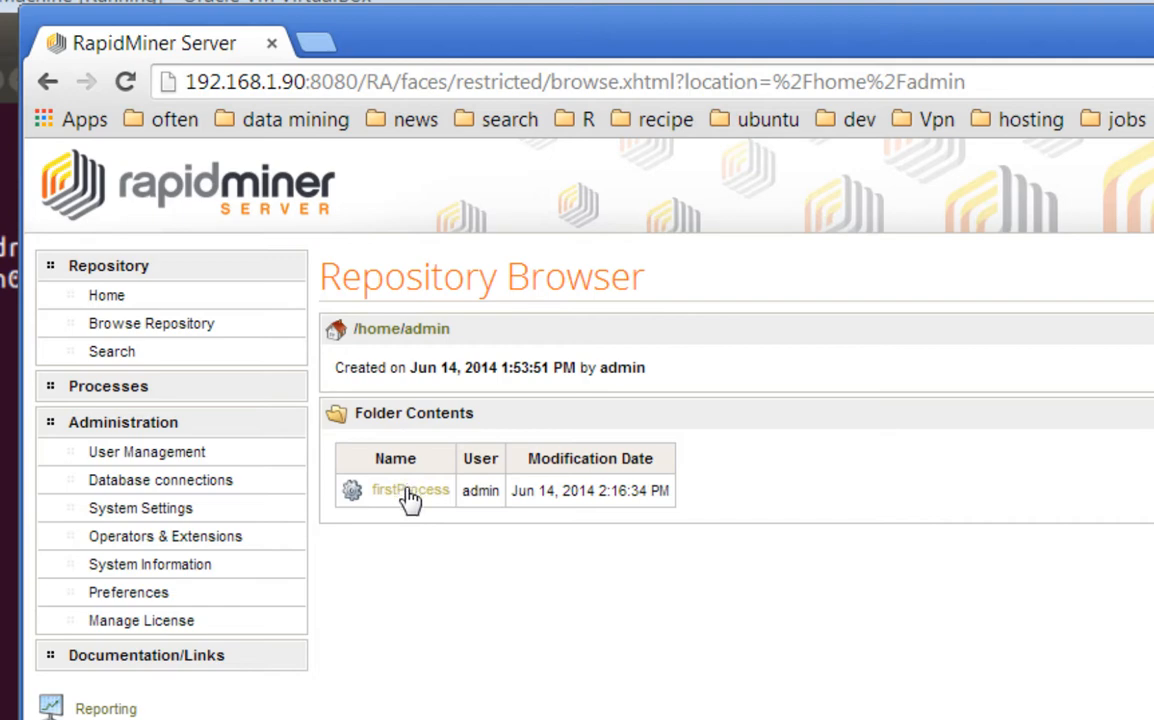
click(410, 497)
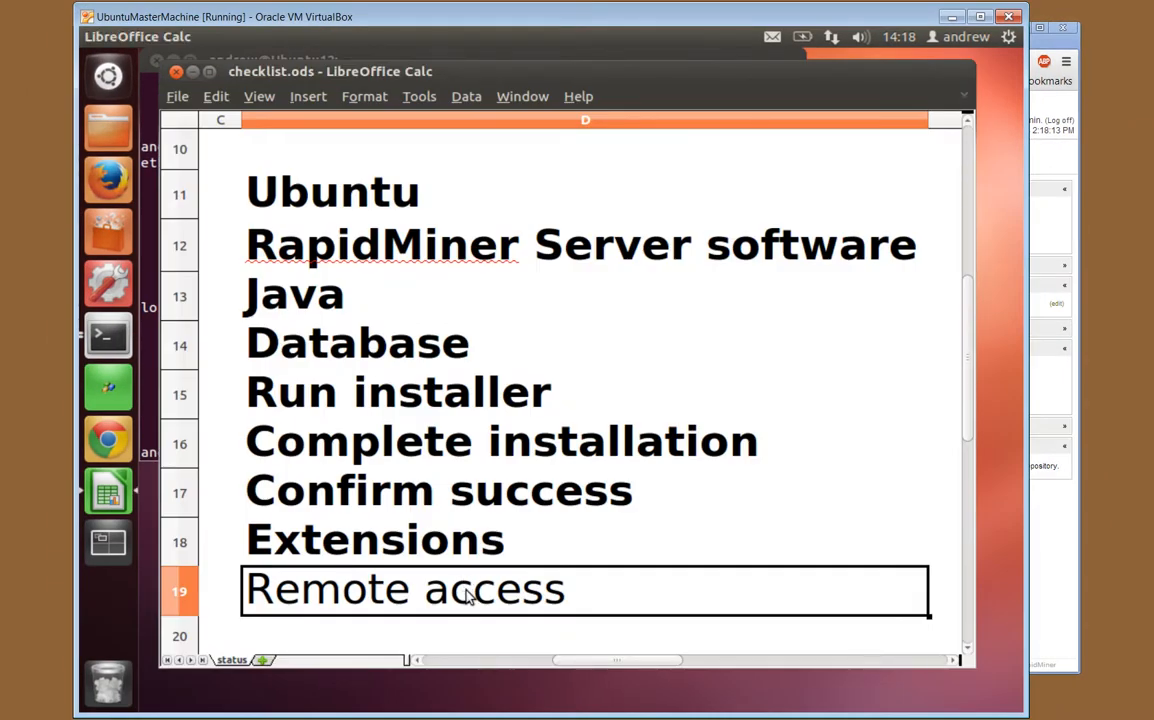
Bold the Remote access checklist item in D19 and reselect cell D11
key(ctrl+b)
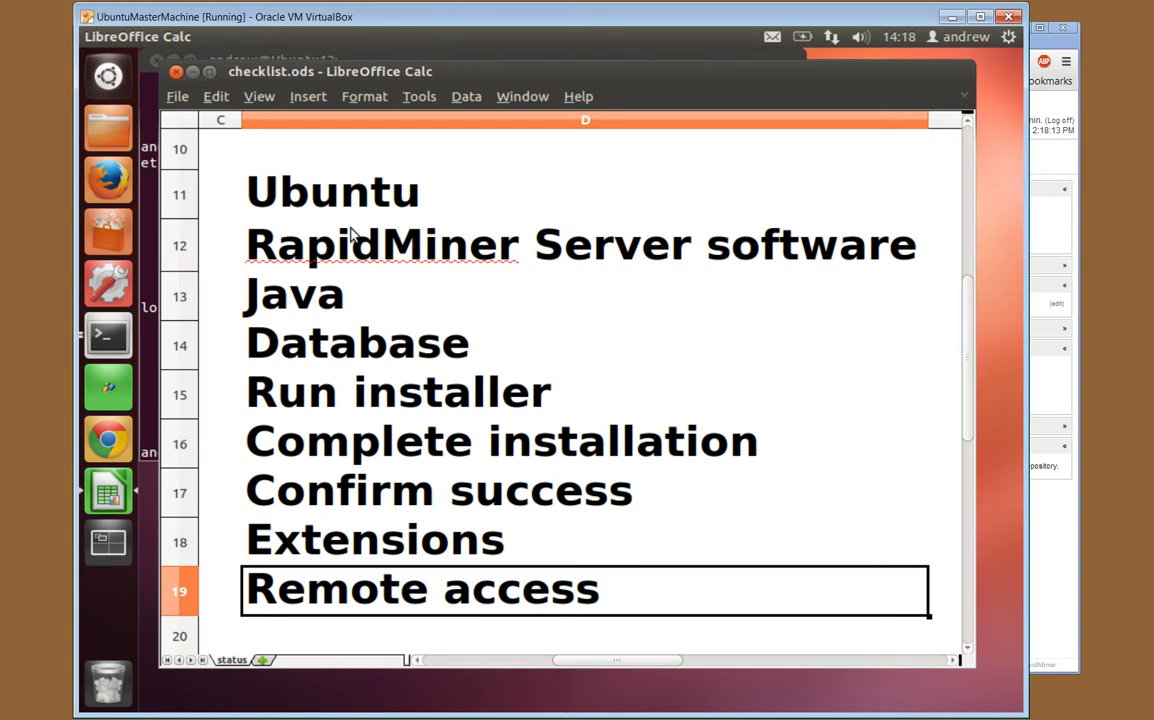
click(296, 180)
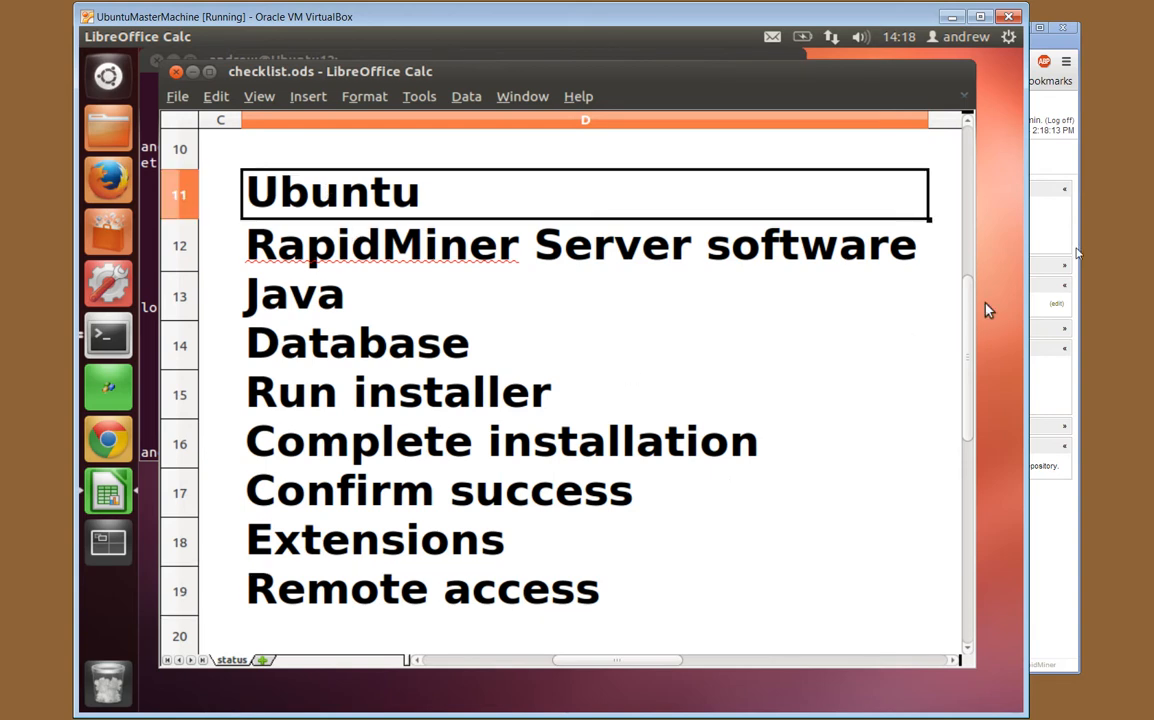